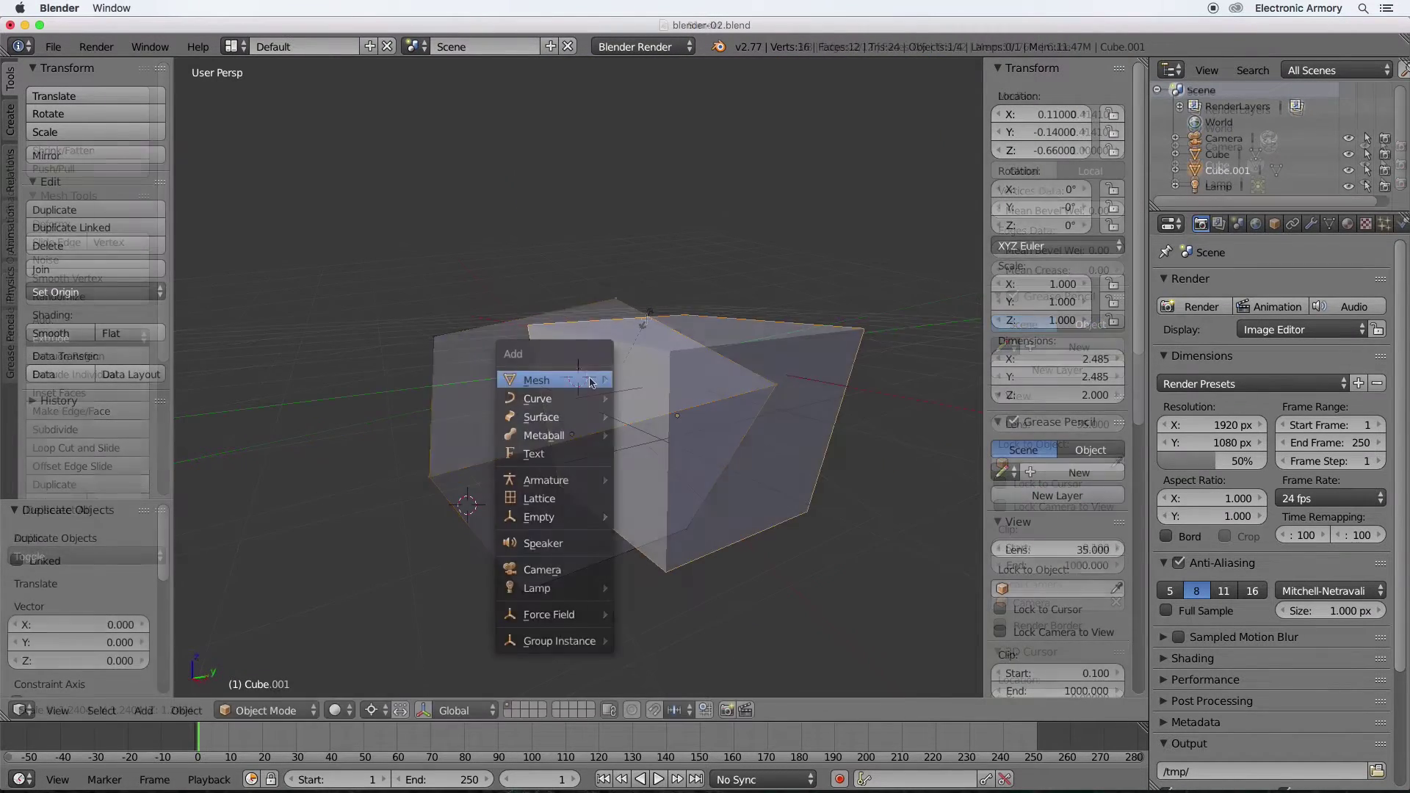
Add a UV sphere mesh to the scene.
mouse_move(559, 380)
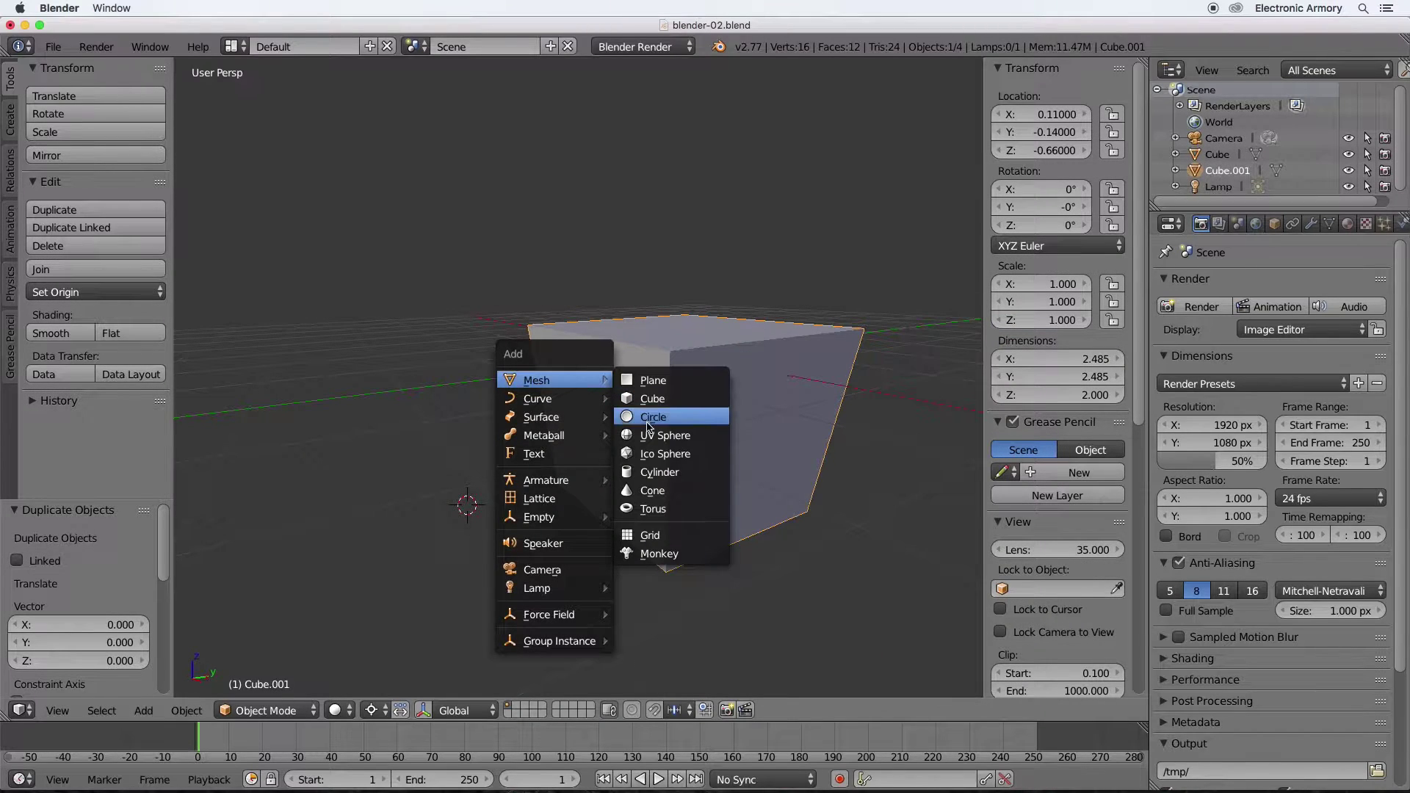
left_click(701, 439)
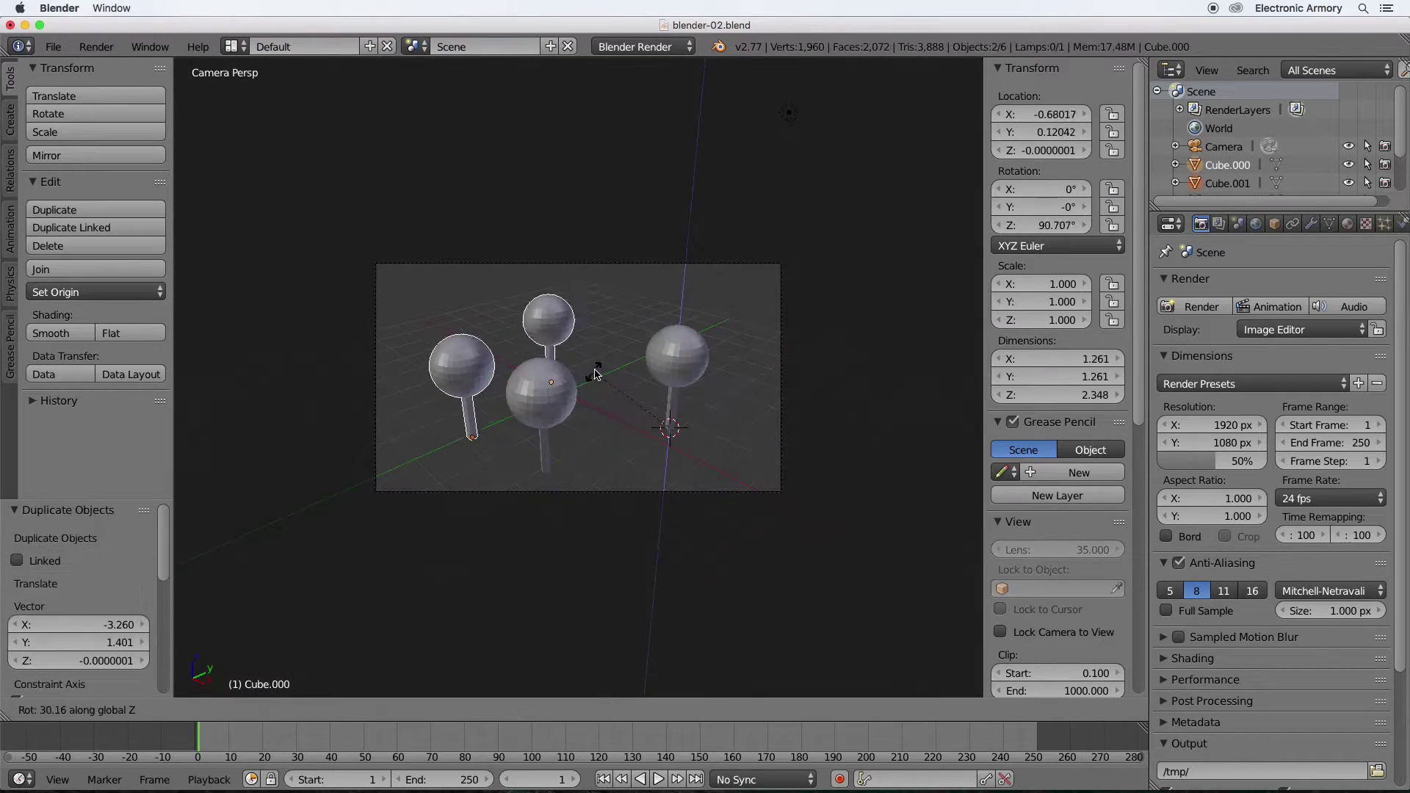
Rotate the two duplicated trees about -10.6° around the Z axis and reposition them along the ground plane.
key("r")
key("z")
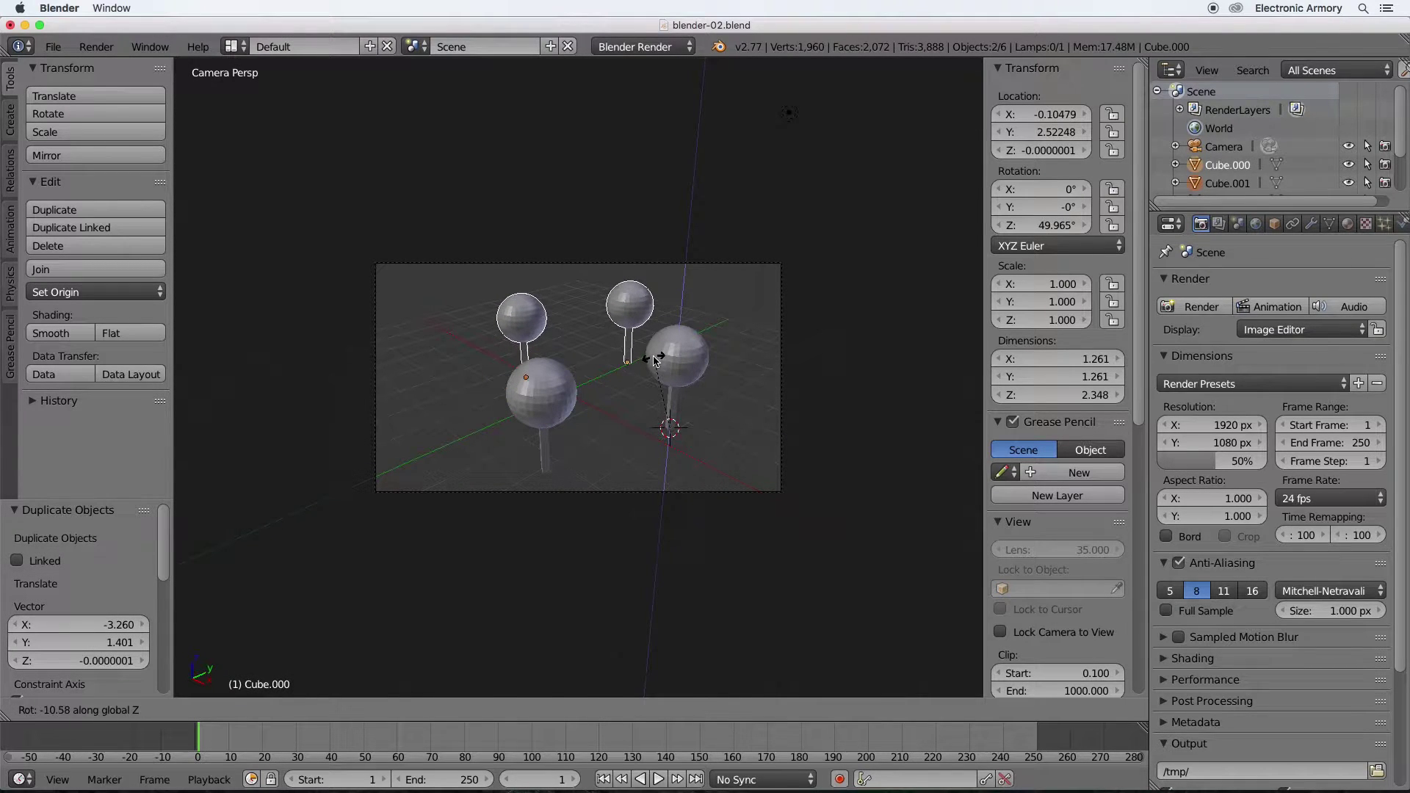
left_click(656, 361)
key("g")
key("shift+z")
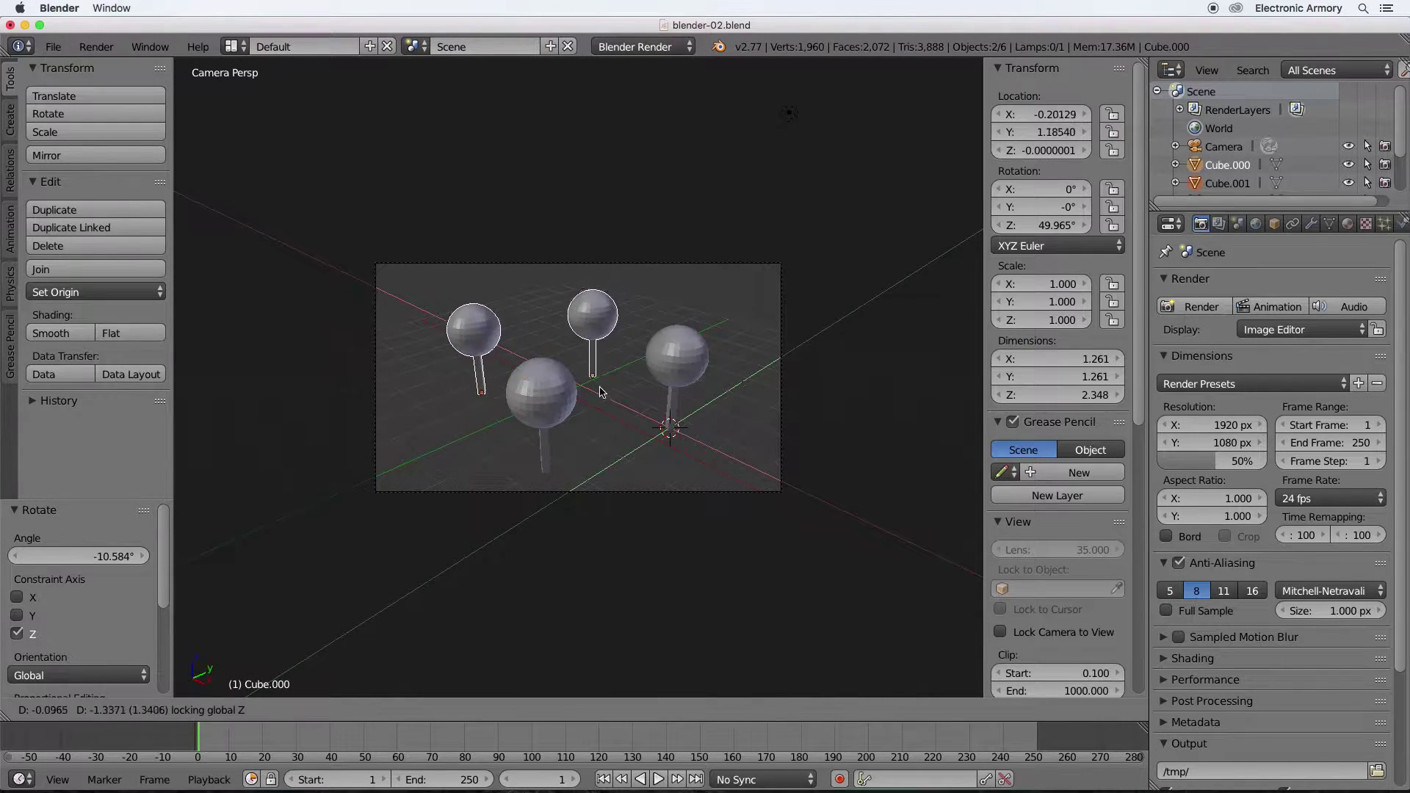
left_click(605, 403)
Add the front tree to the selection and duplicate the three trees twice, spreading the copies across the back of the scene.
left_click(542, 389, "shift")
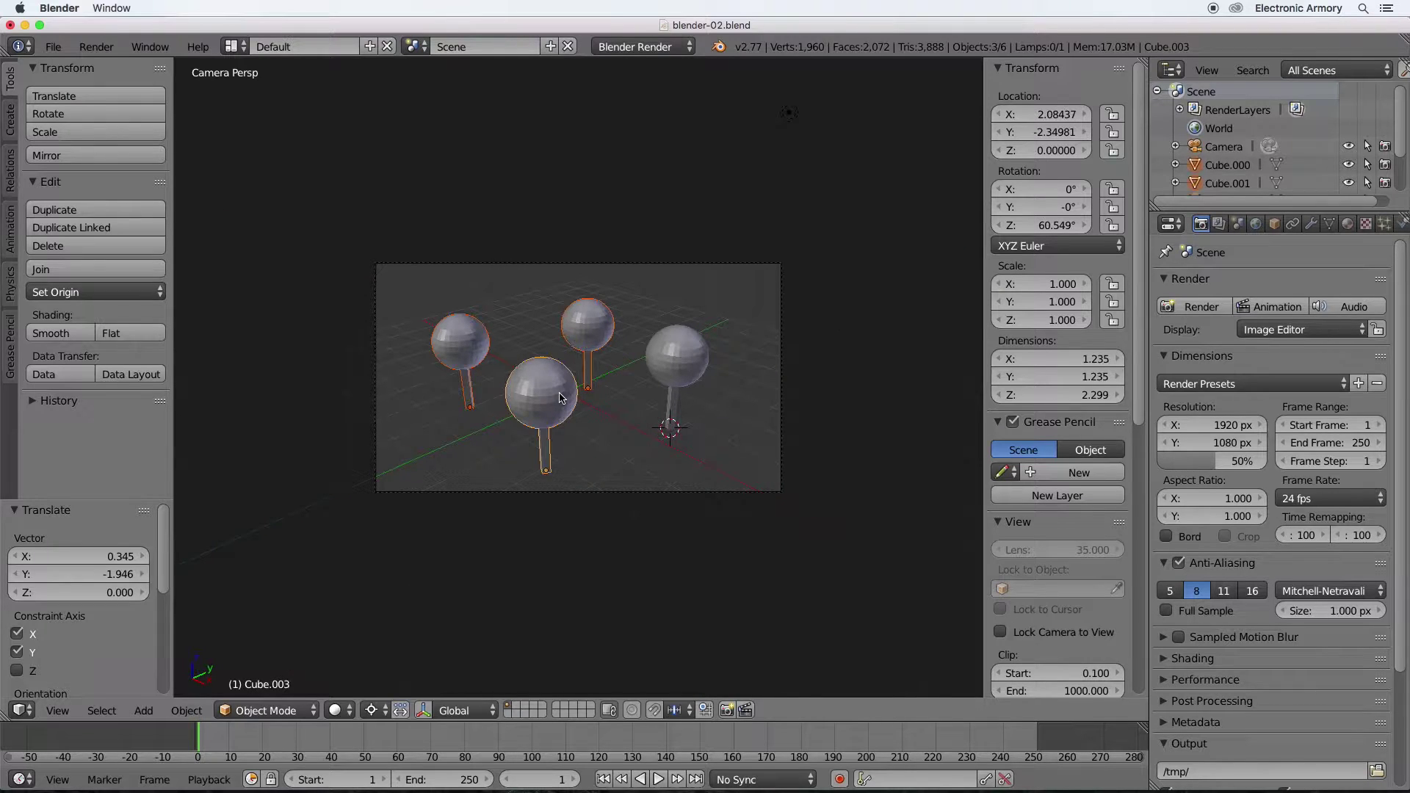
key("shift+d")
key("shift+z")
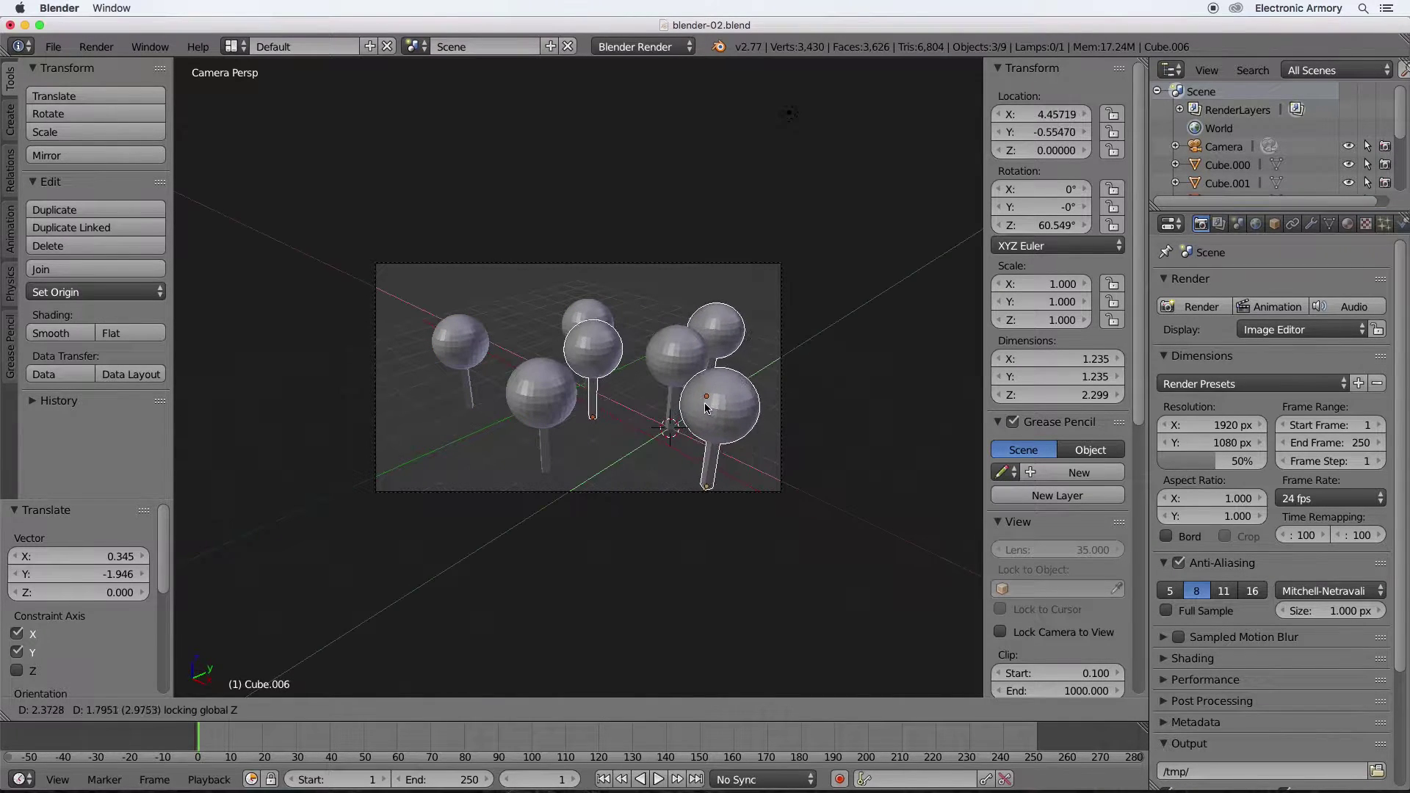
left_click(693, 316)
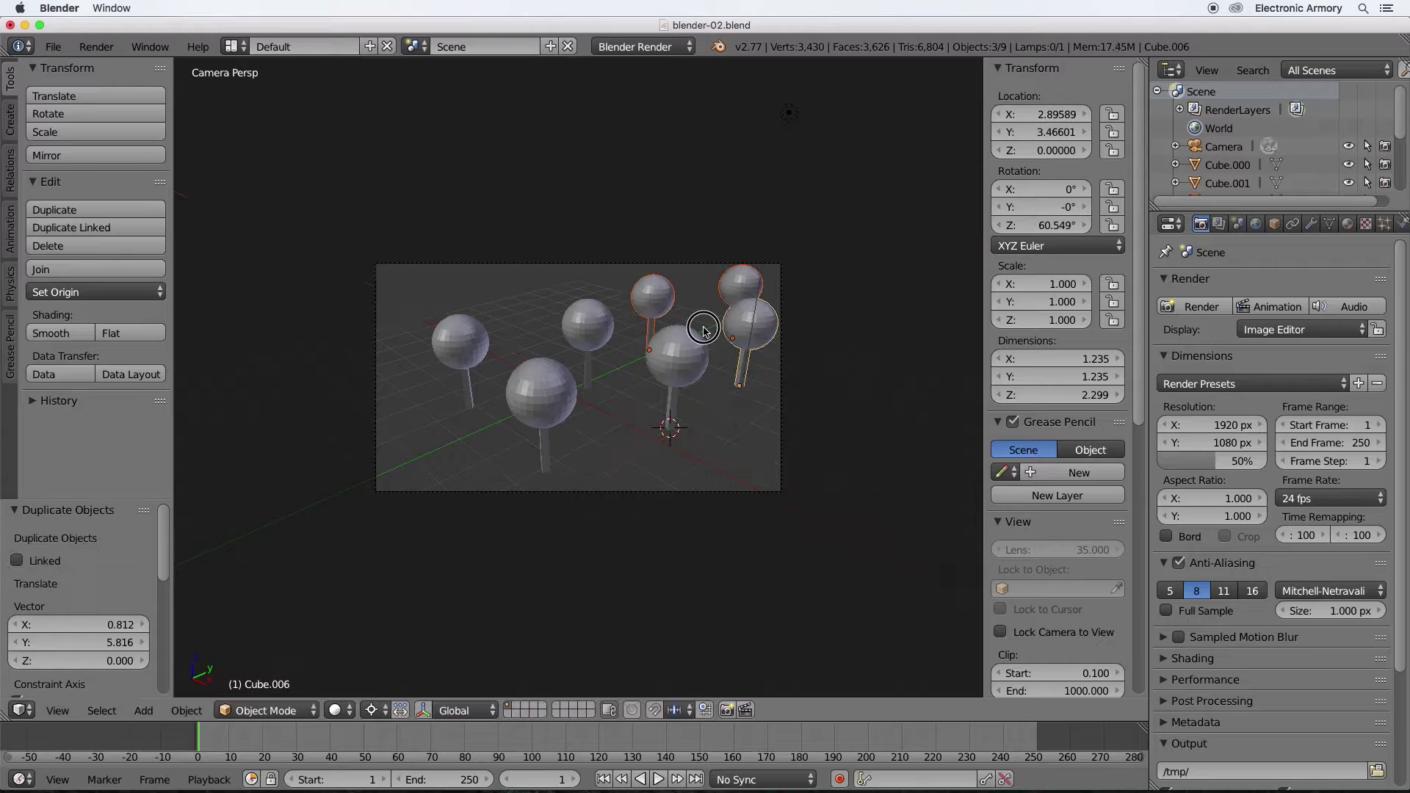
key("shift+d")
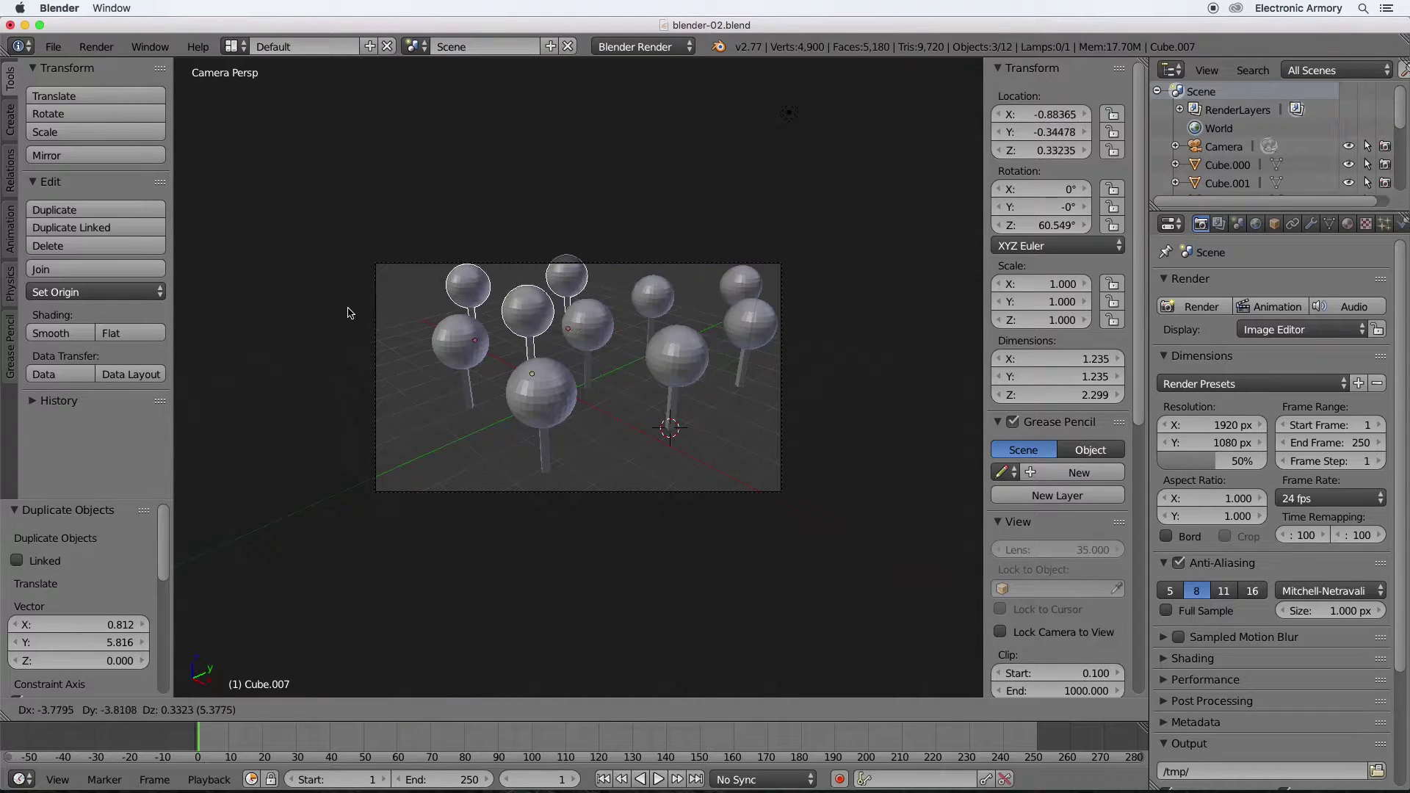
left_click(340, 320)
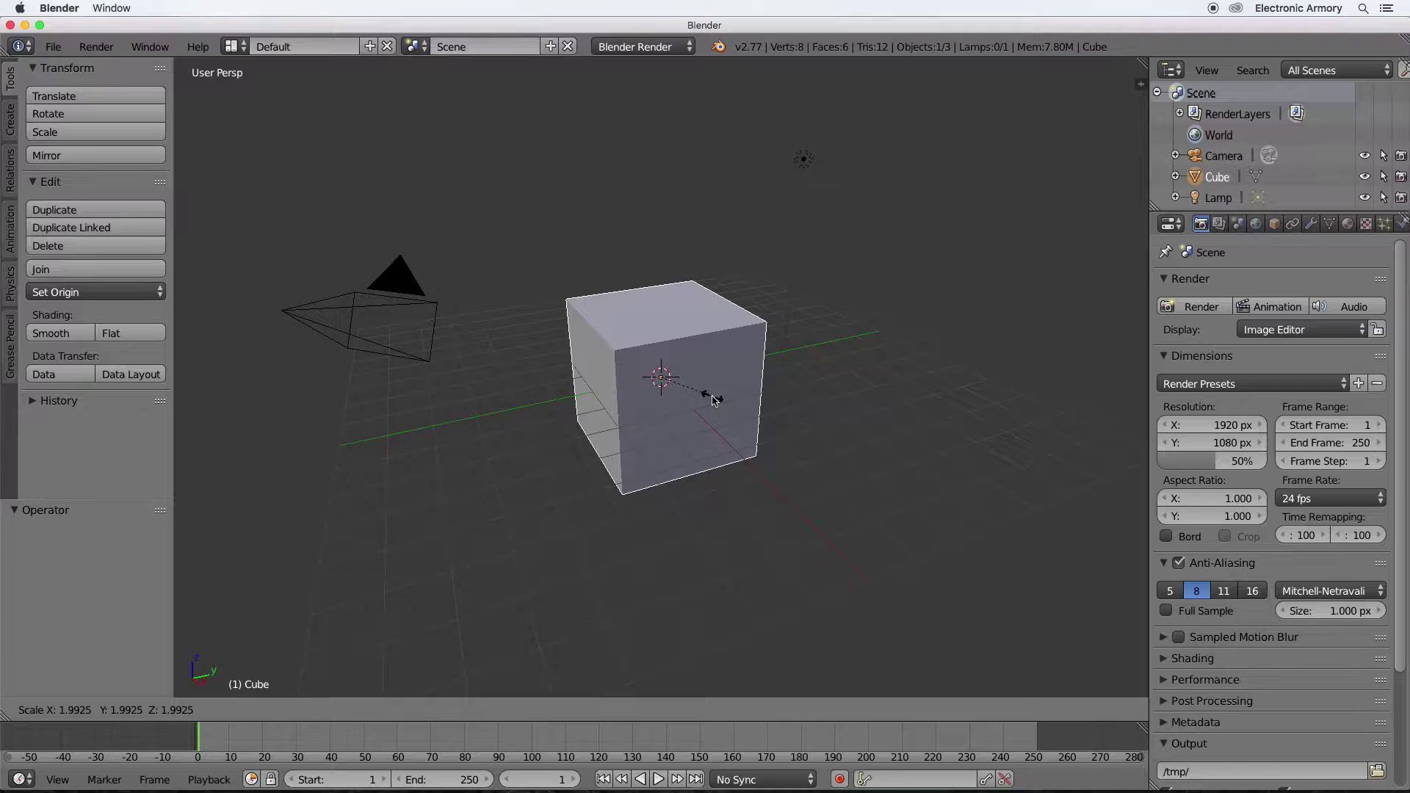
Scale the default cube up uniformly by about 2.364.
left_click(718, 403)
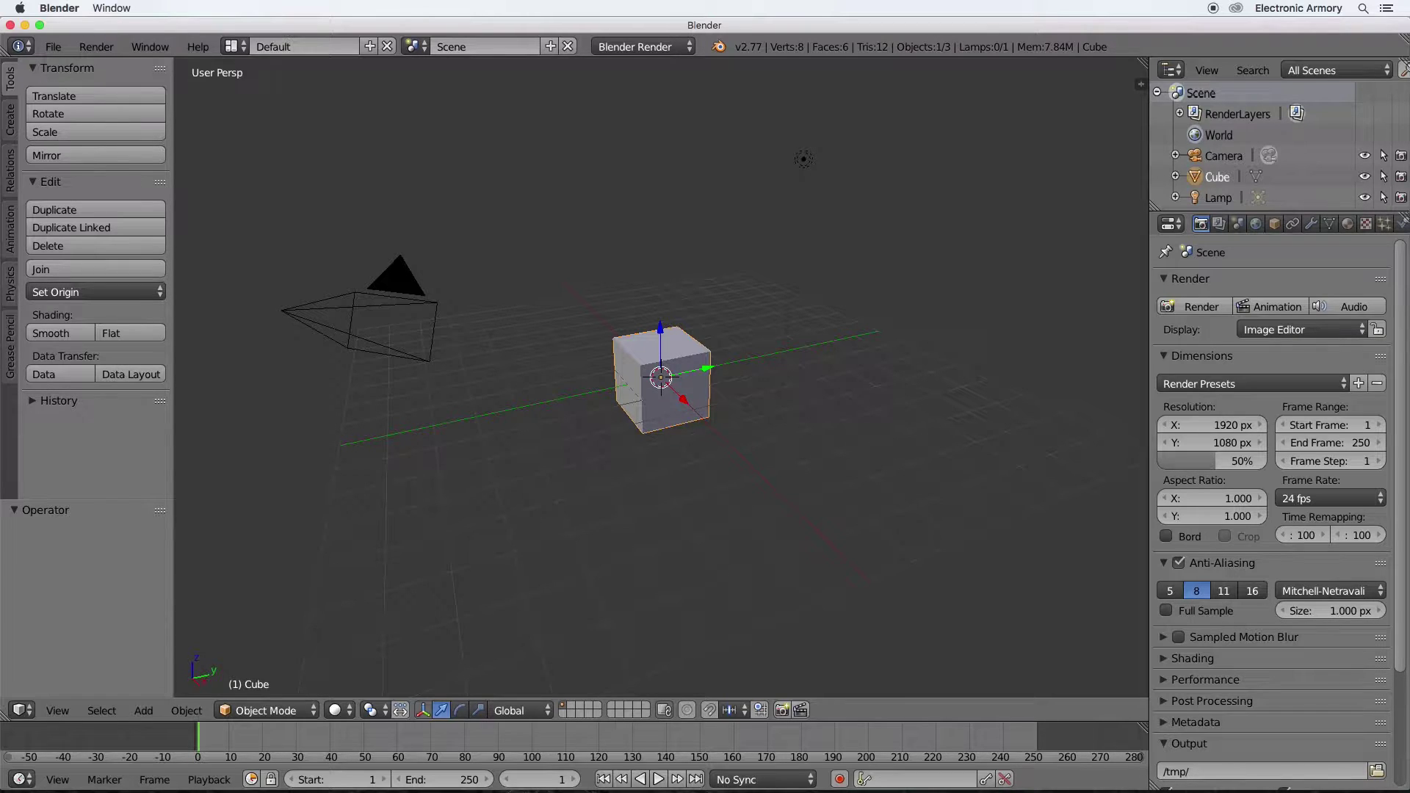
key("s")
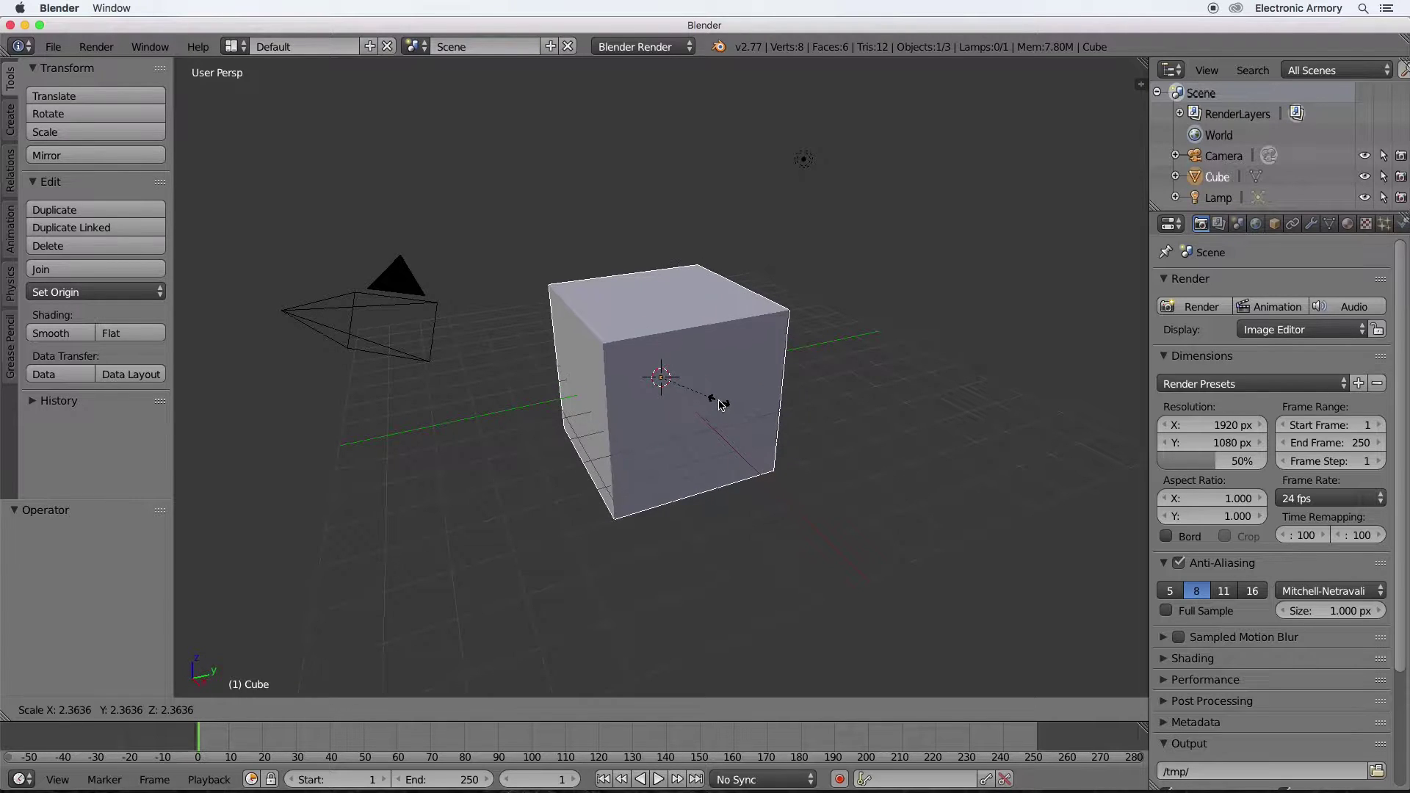
left_click(719, 404)
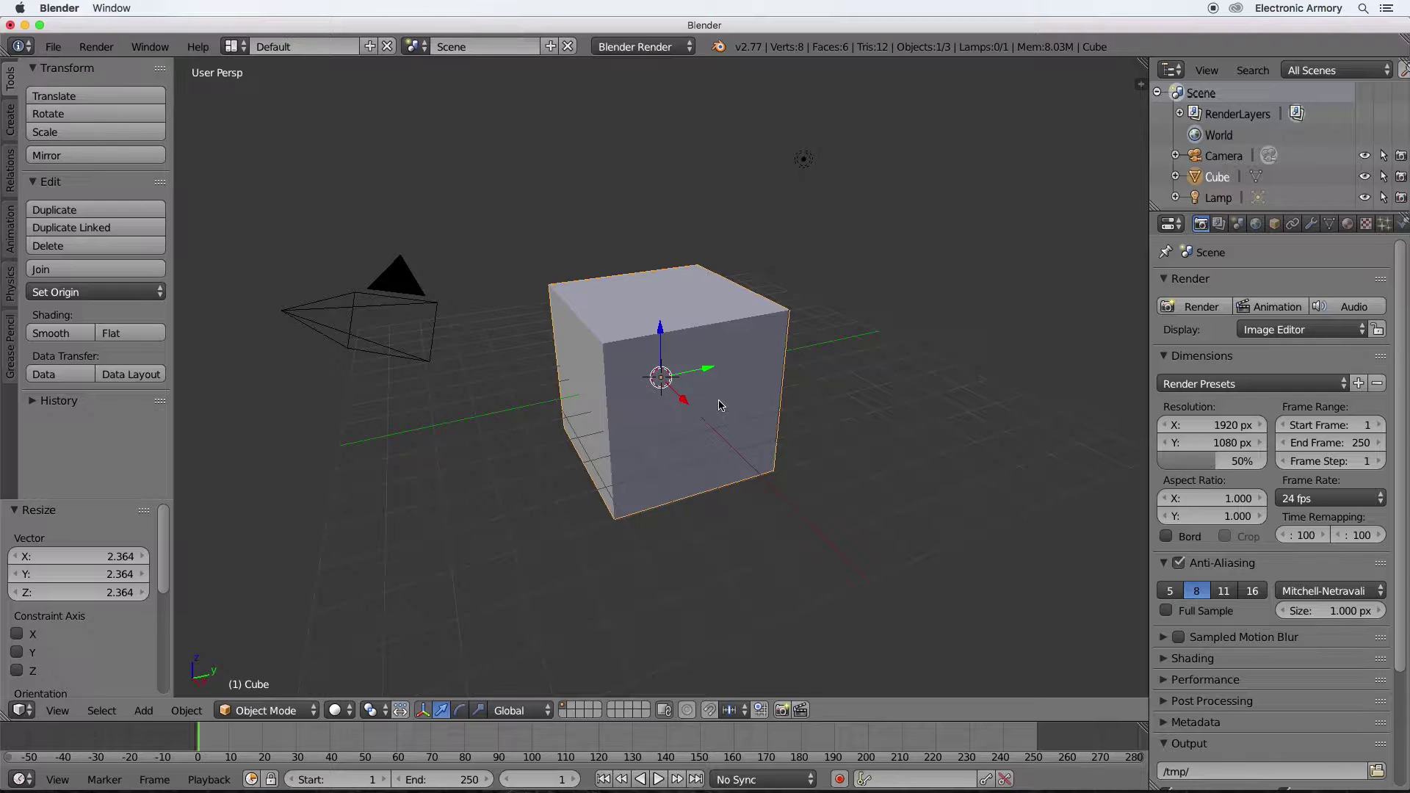
Display the cube's transform properties and set its location to X 0.11, Y -0.14, Z -0.66.
key("n")
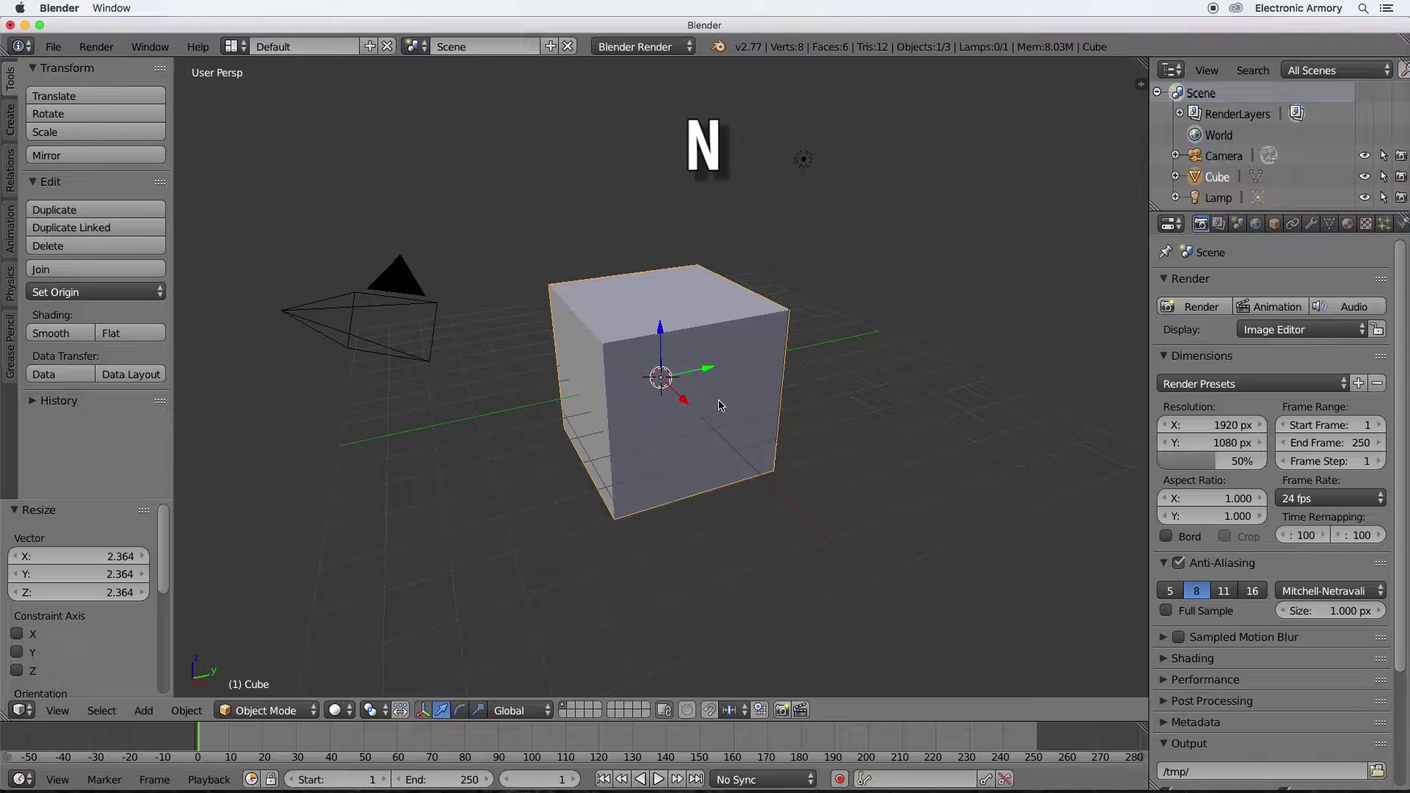
key("n")
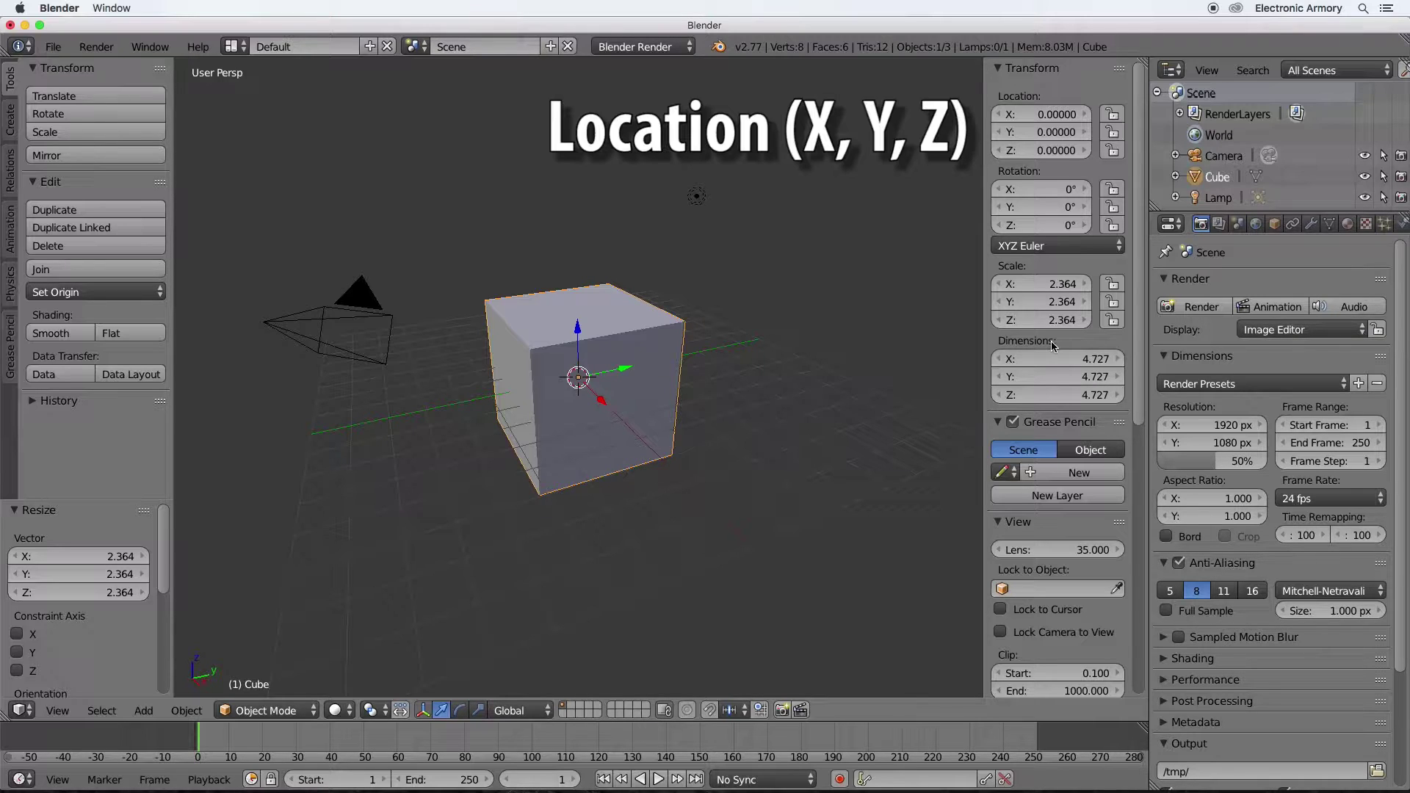
mouse_move(1043, 115)
left_mouse_down()
mouse_move(1025, 115)
mouse_move(1028, 132)
left_mouse_up()
left_click_drag(1028, 150, 1055, 152)
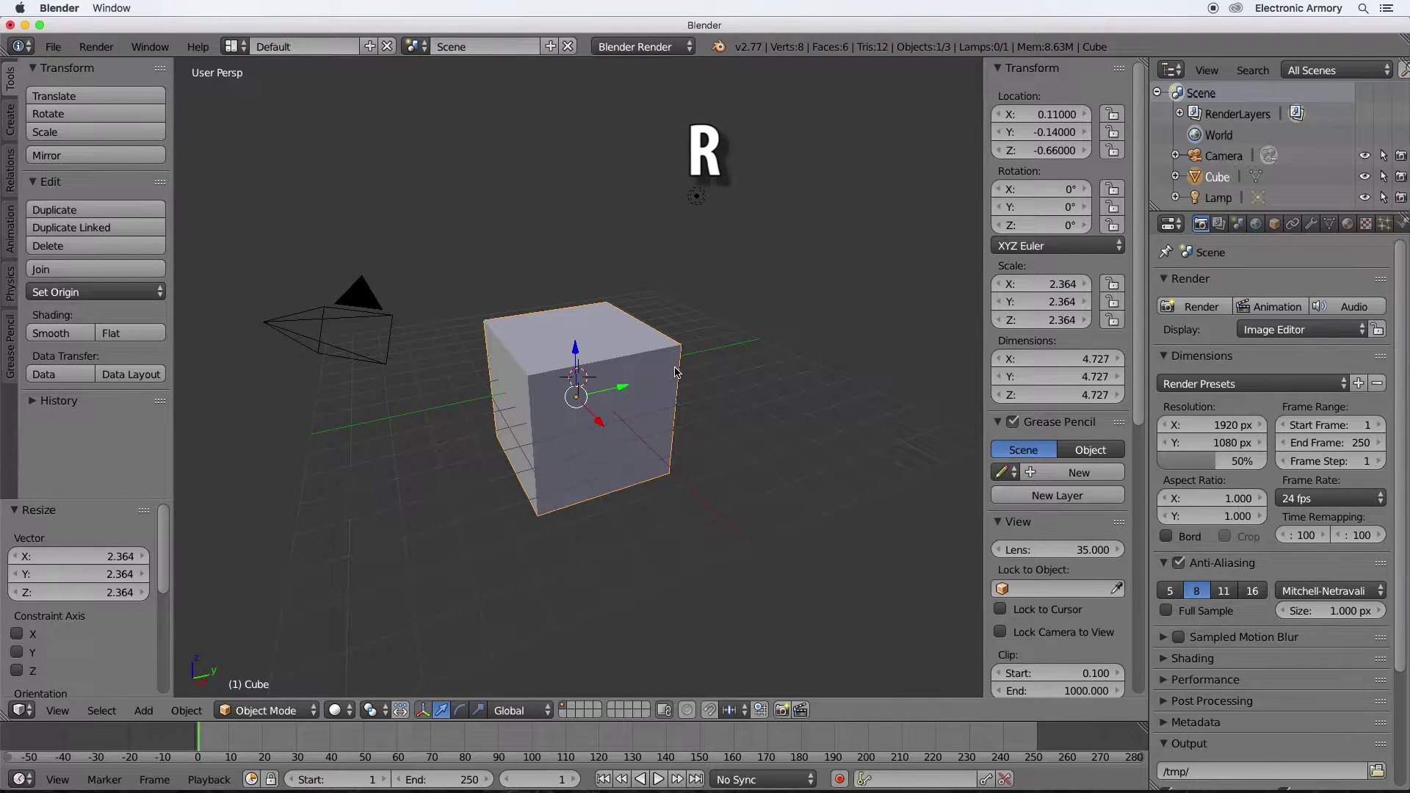
Rotate the cube 45° around the global X axis.
key("r")
key("x")
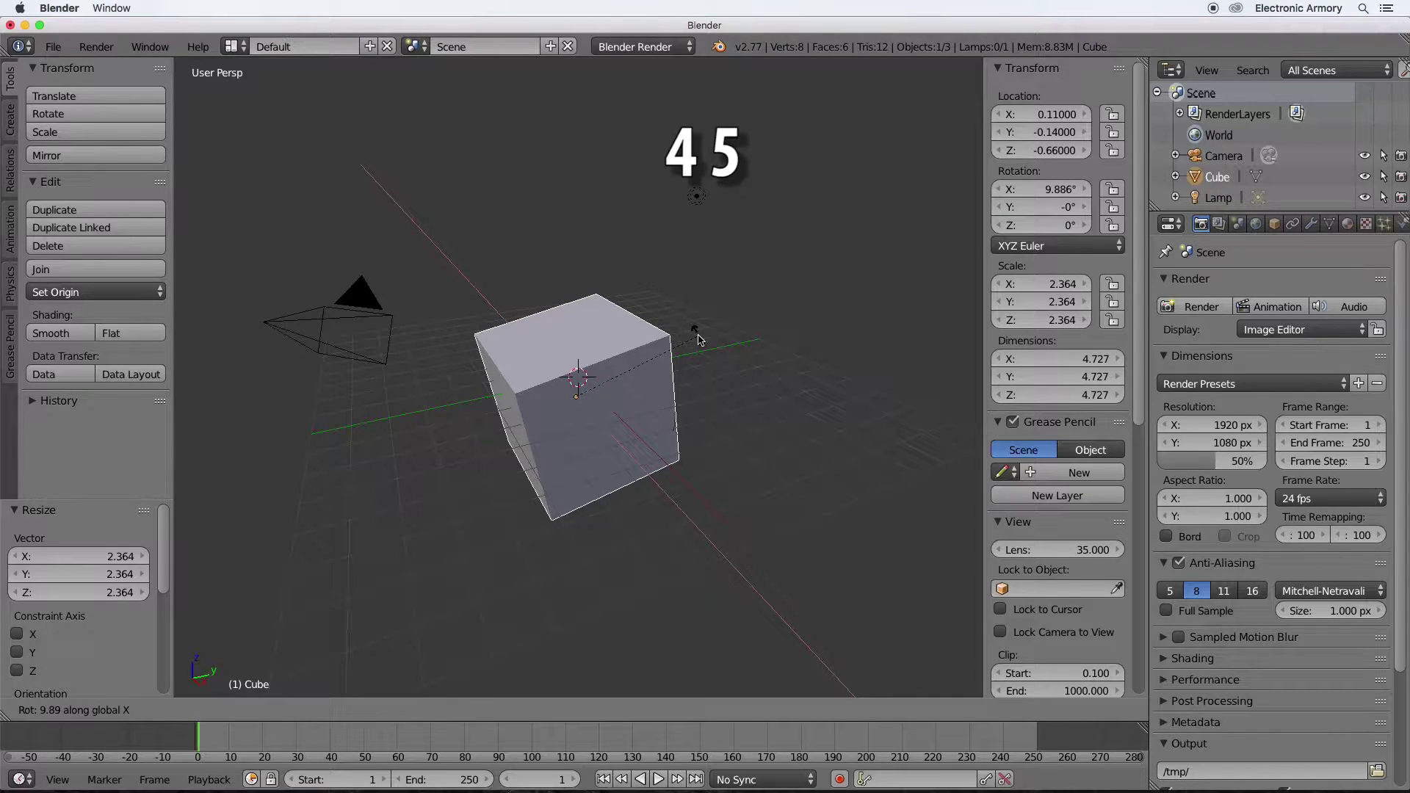
type("45")
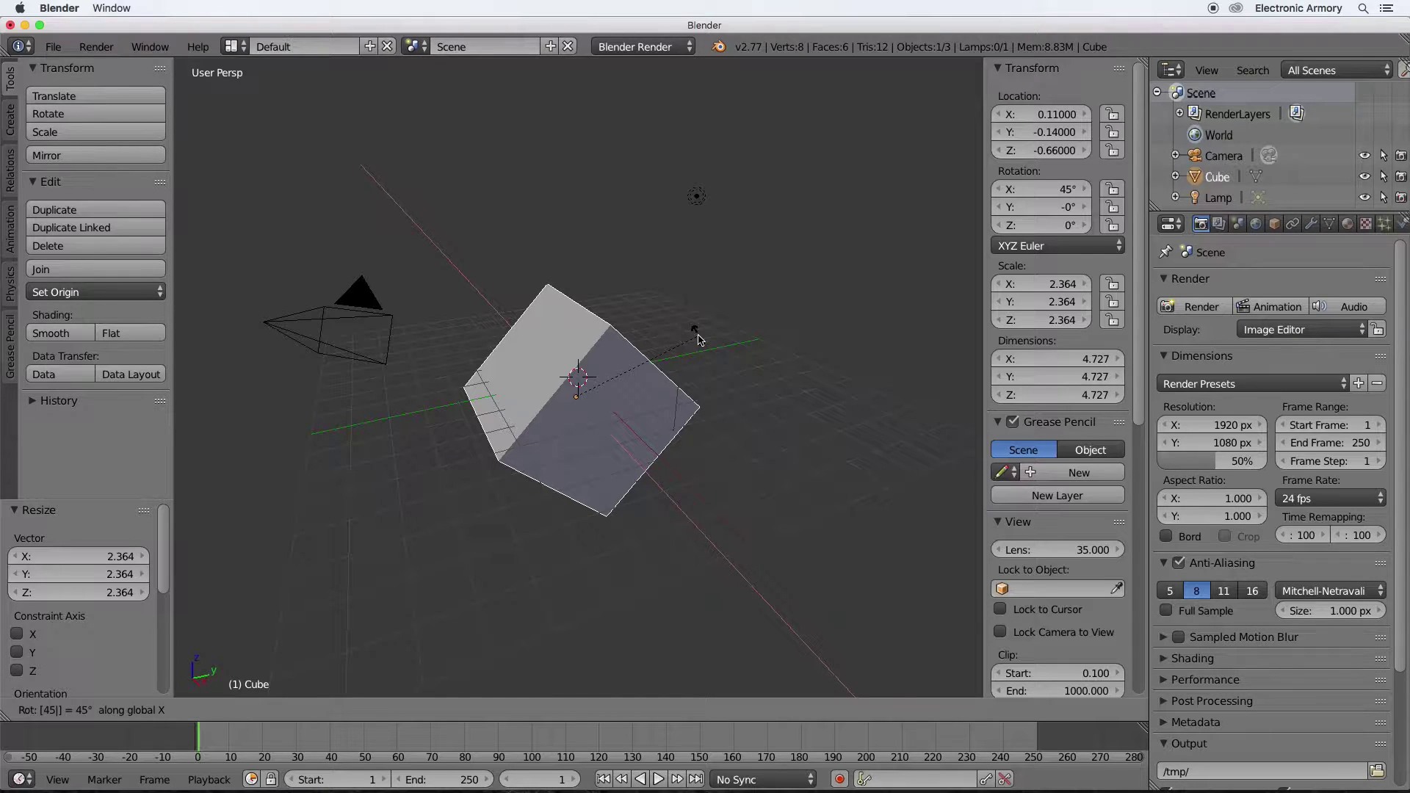
key("Return")
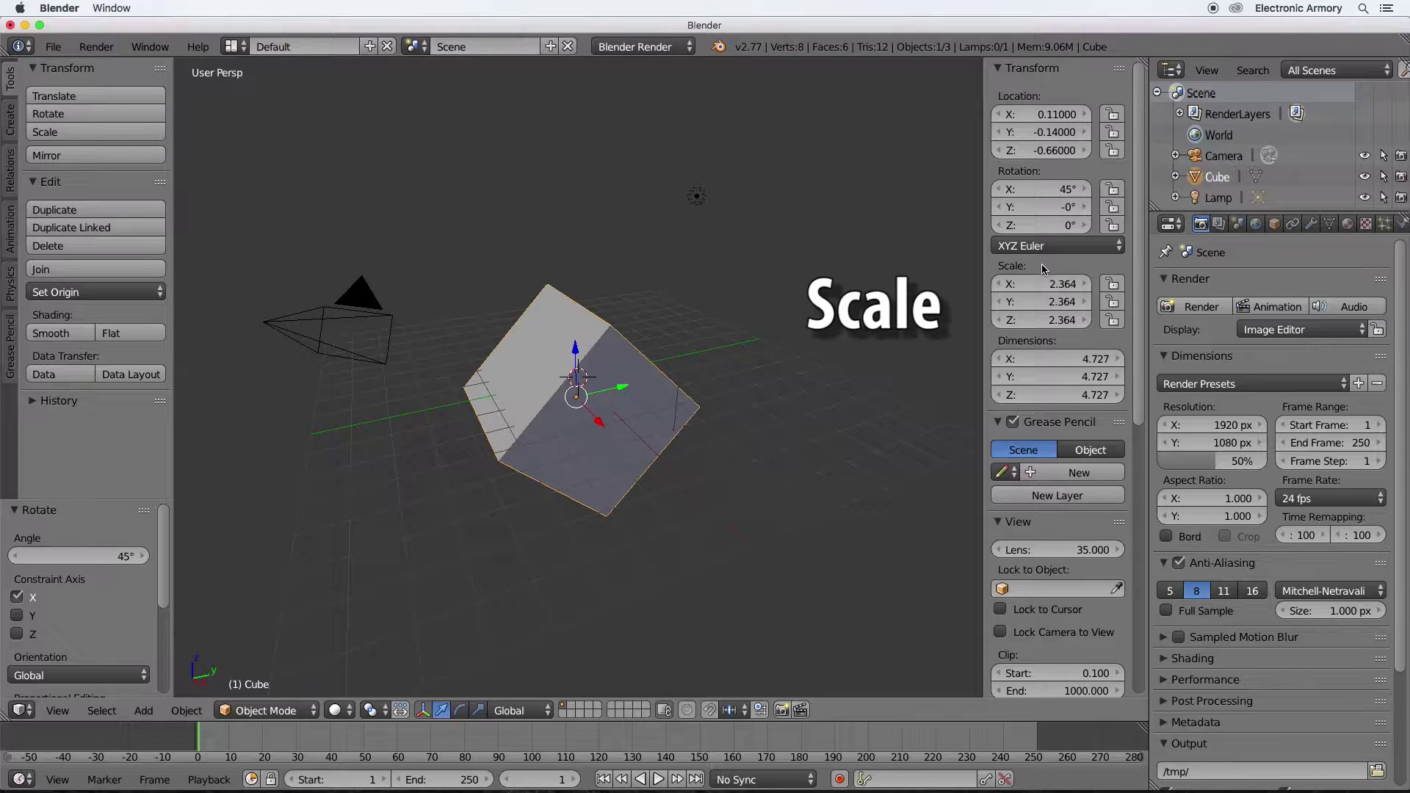
Set the cube's scale to 1 on the X, Y and Z axes.
left_click(1046, 285)
type("1")
key("Tab")
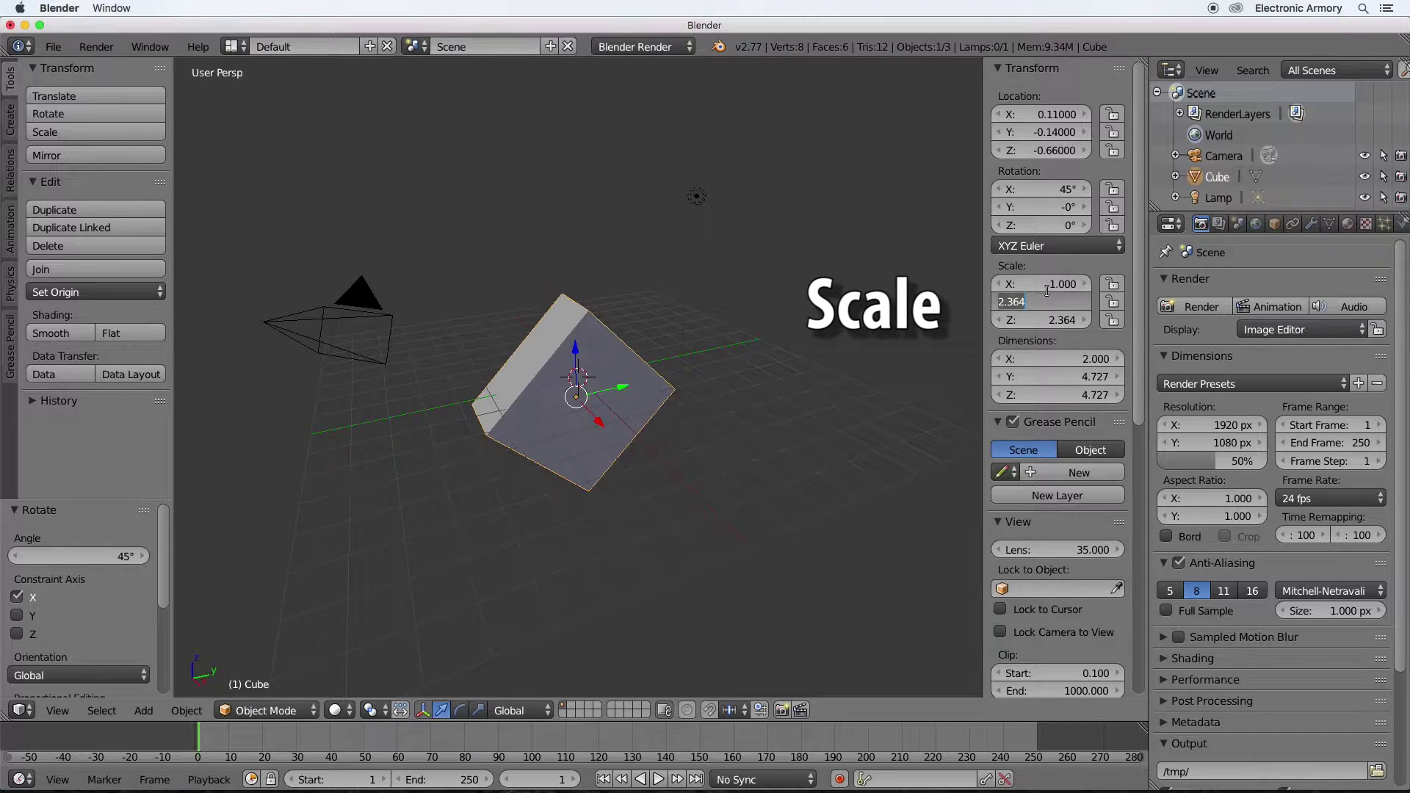
type("1")
key("Tab")
type("1")
key("Tab")
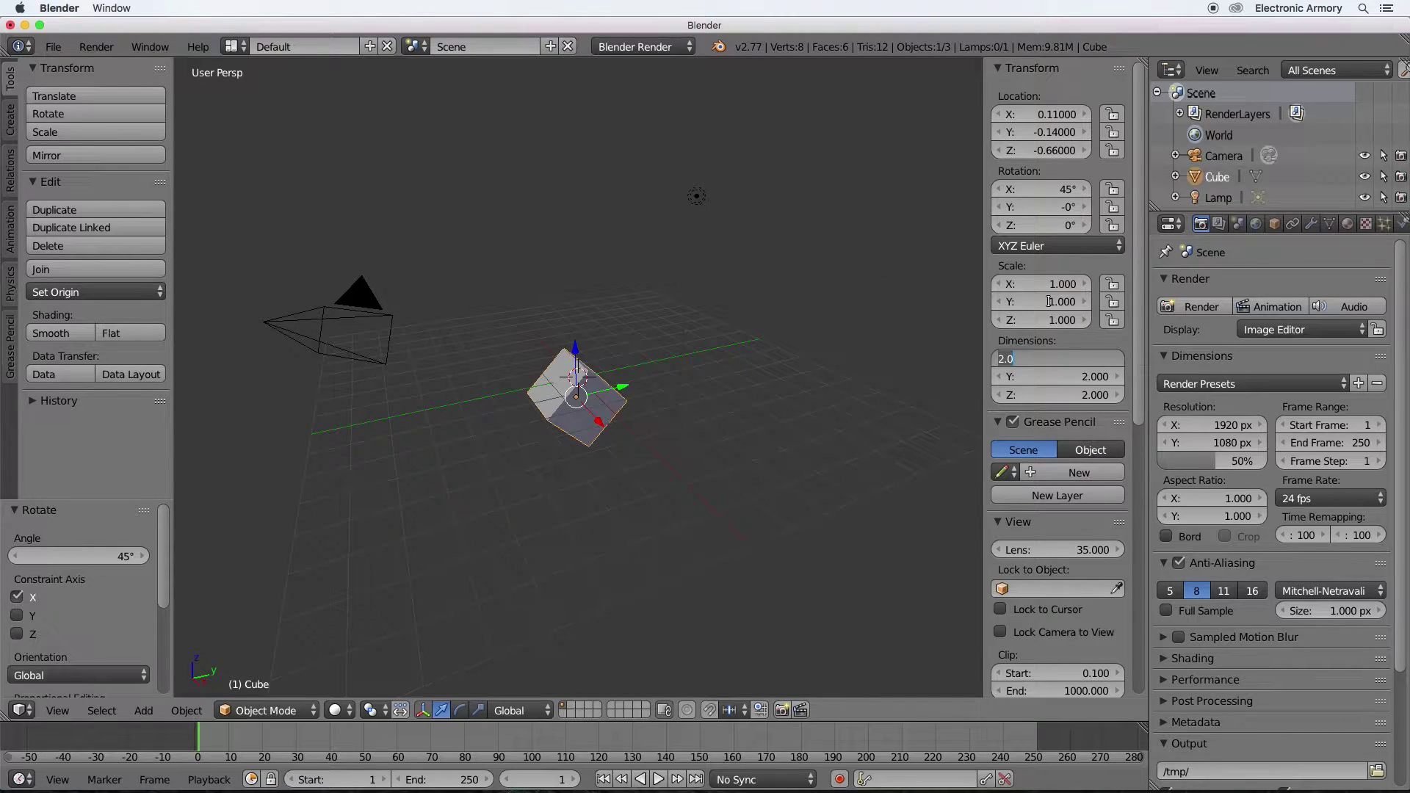
Set the cube's X rotation to 0°.
left_click(1044, 189)
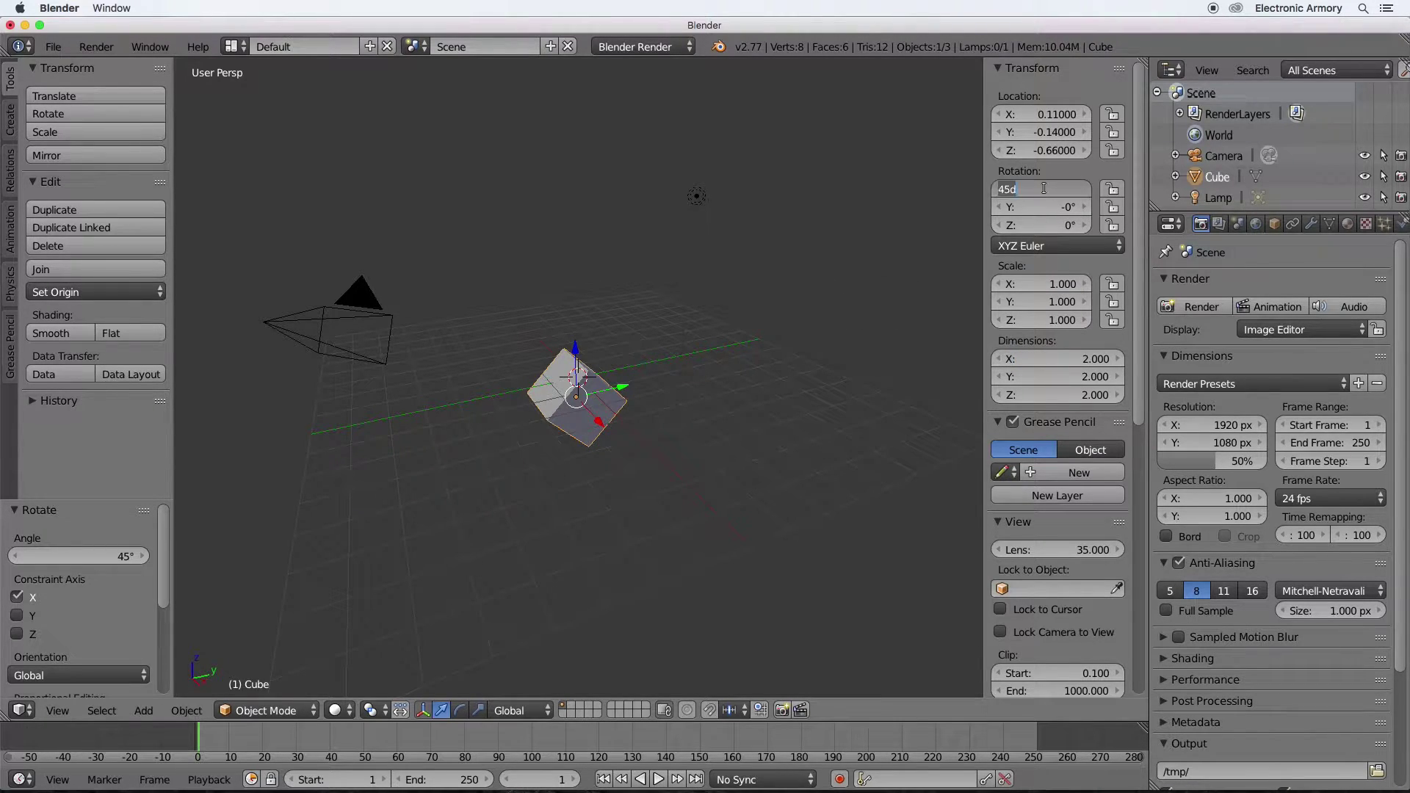
type("0")
key("Return")
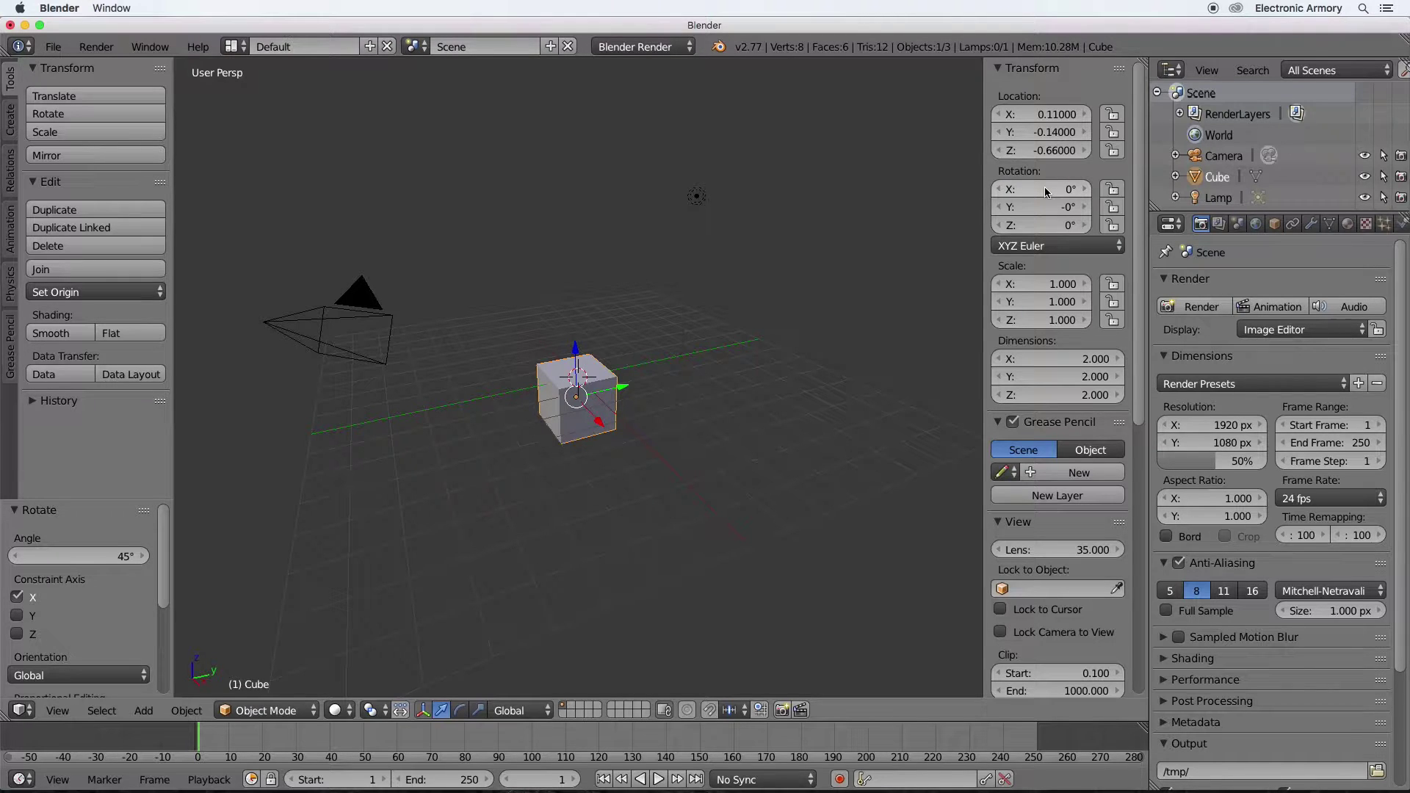
In Edit Mode, select only the cube's four top vertices and scale them up by about 1.242.
key("Tab")
key("Tab")
scroll(656, 415, "up", 5)
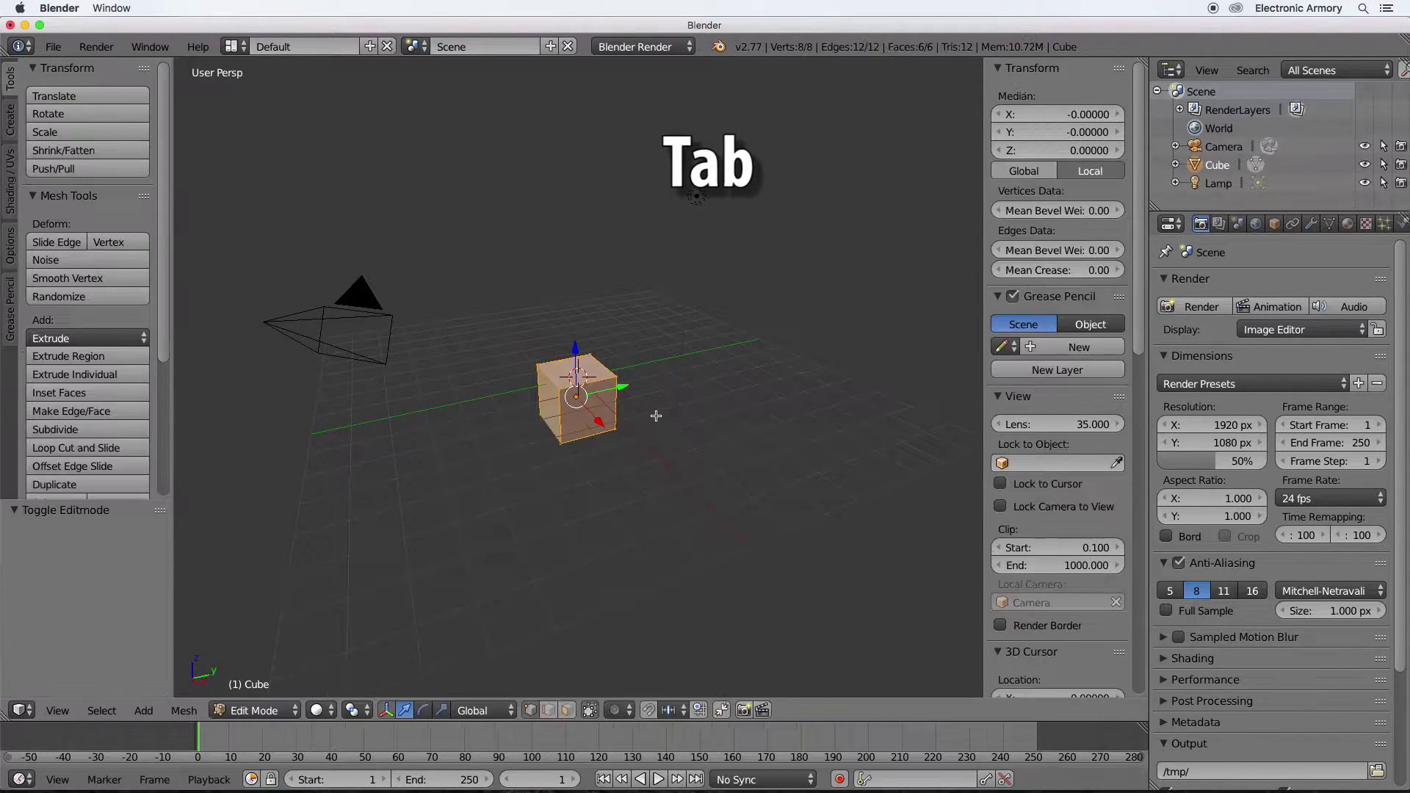
key("a")
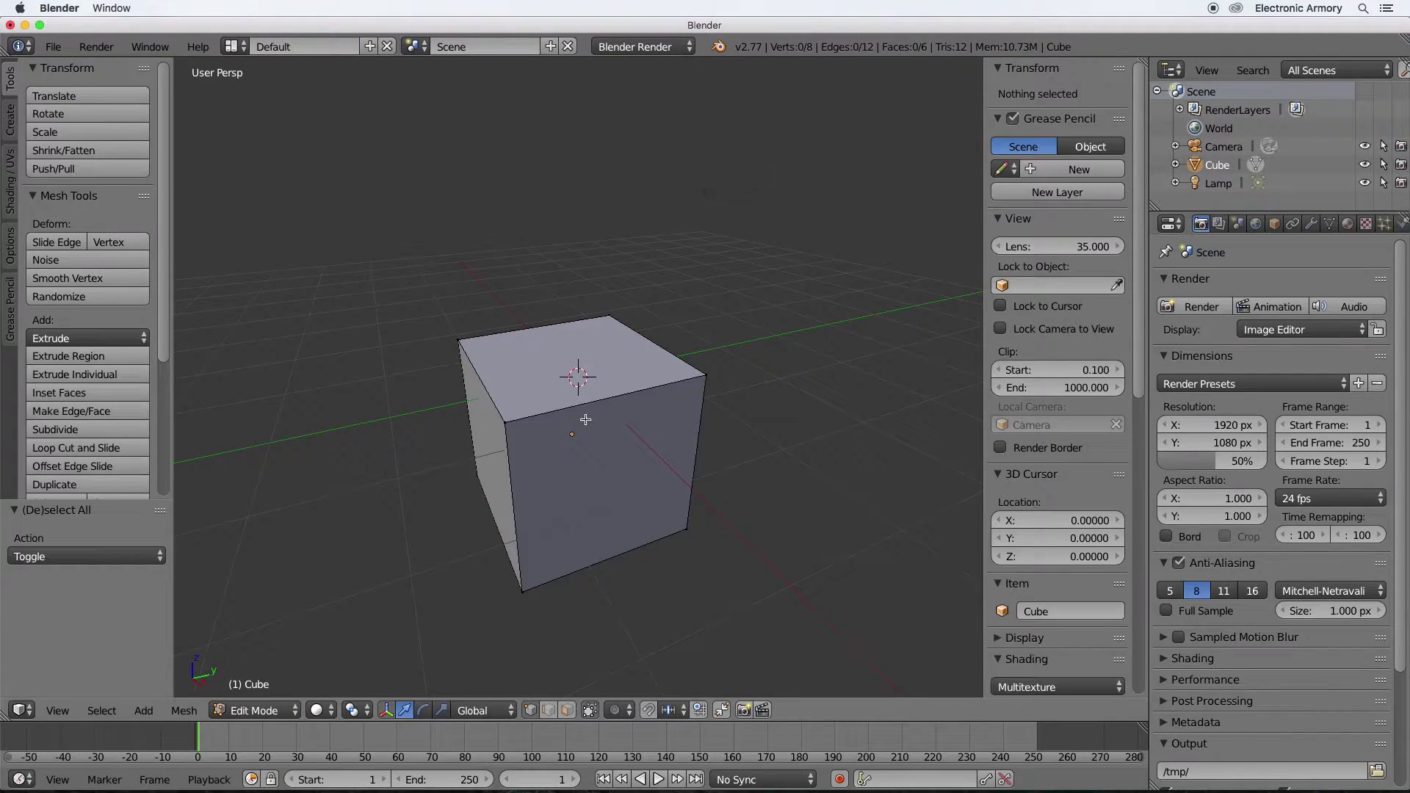
left_click(505, 423)
left_click(459, 340, "shift")
left_click(591, 320, "shift")
left_click(703, 375, "shift")
key("s")
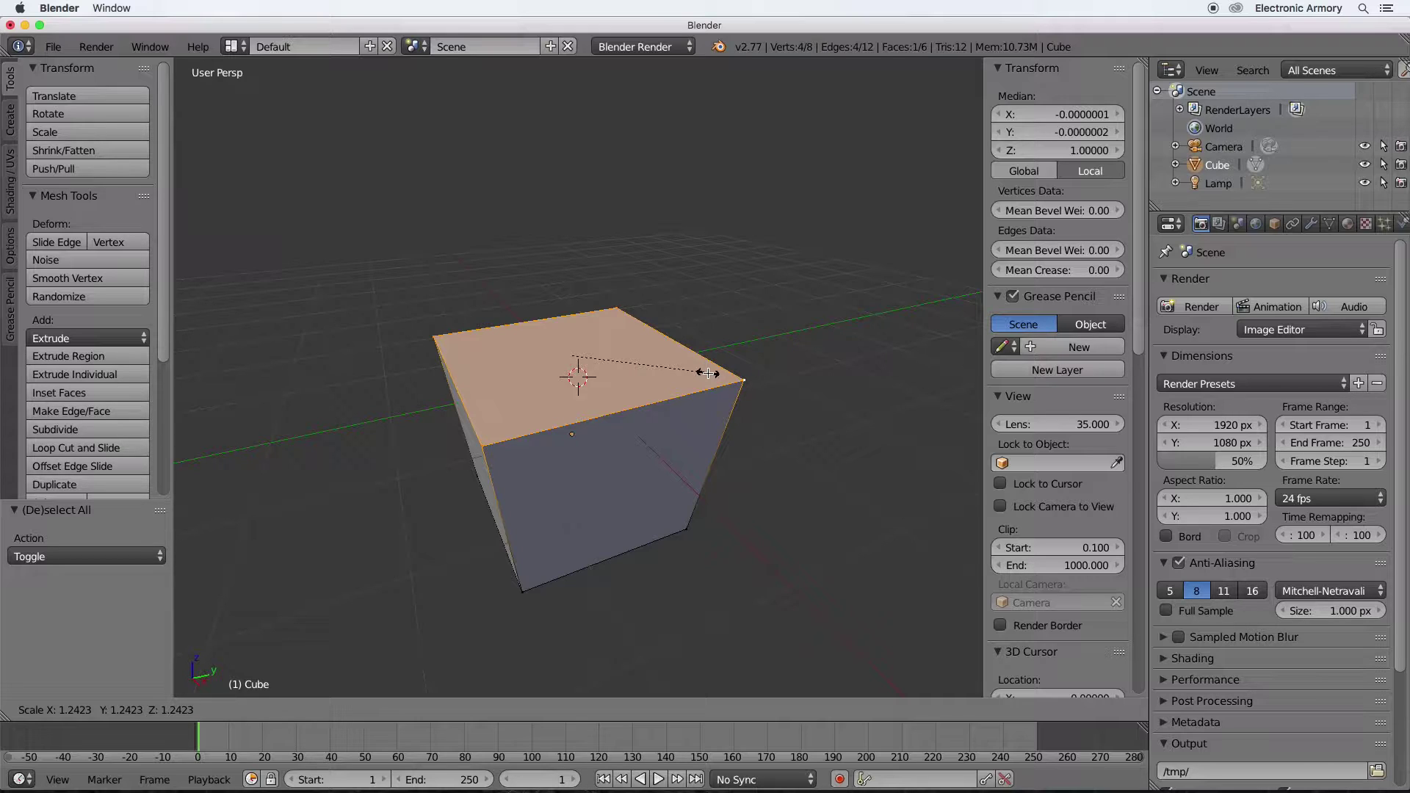
left_click(708, 373)
Try scaling the two vertices of the top face's front edge by about 1.4.
right_click(727, 381)
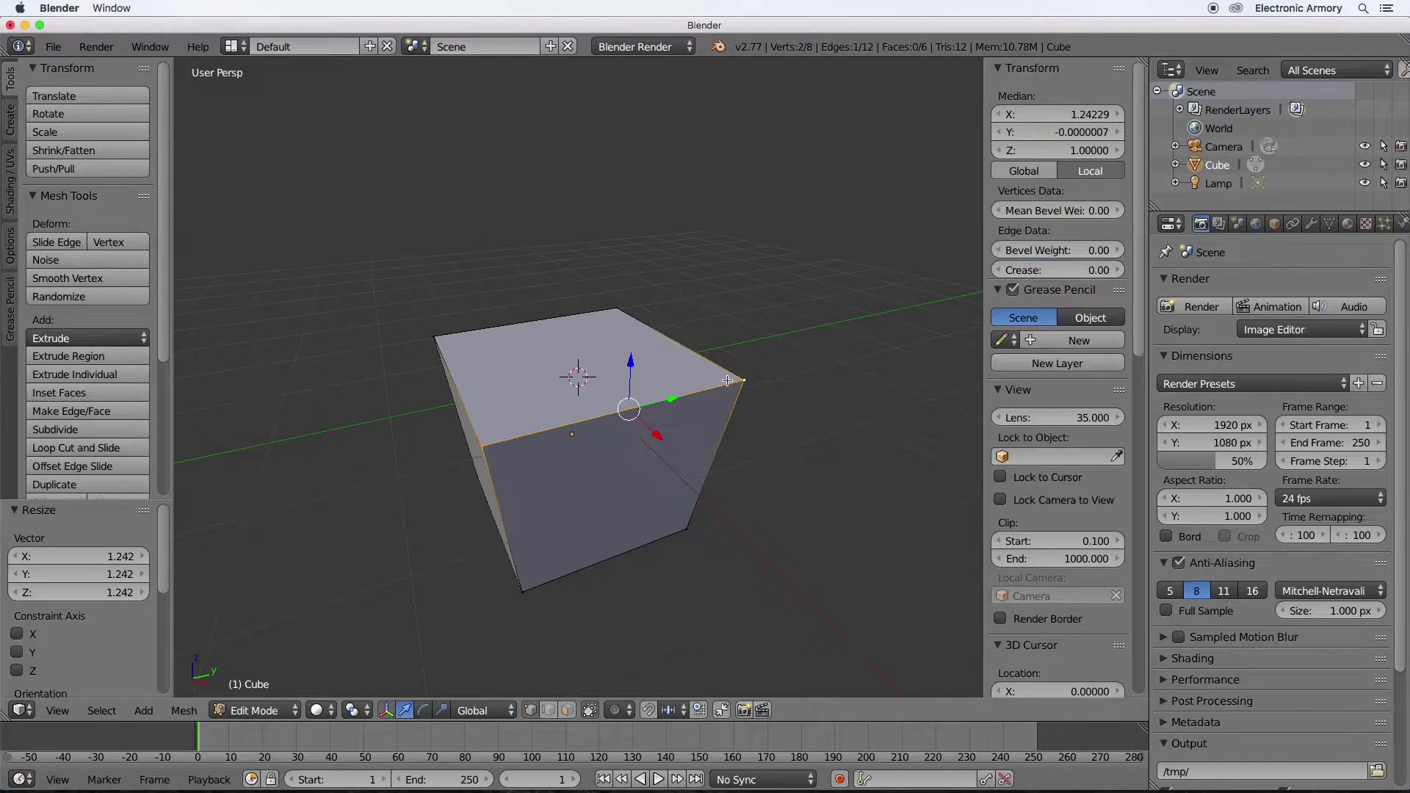
key("s")
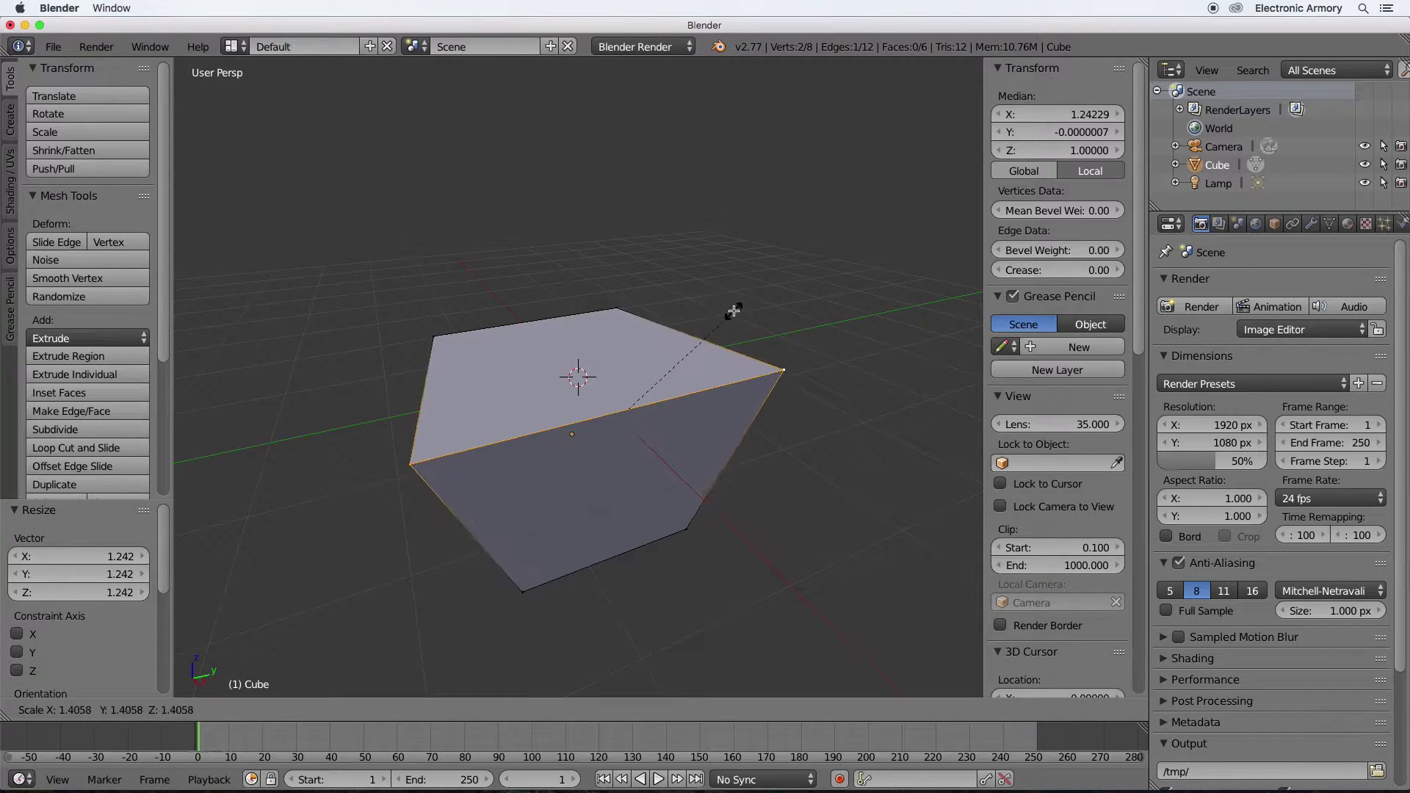
key("Escape")
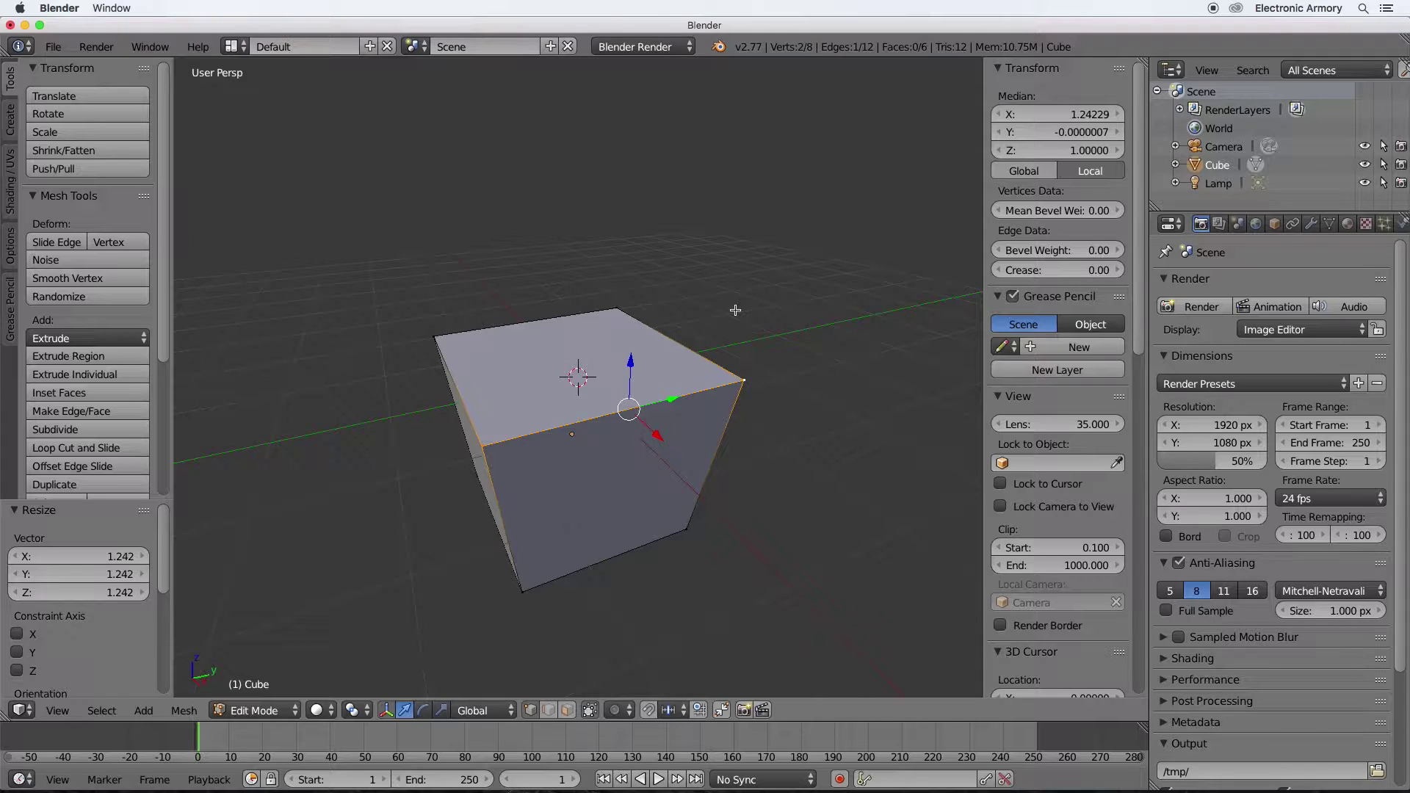
Select three corner vertices of the top face, leaving out the far left one, and try scaling them by about 1.24.
right_click(742, 380, "shift")
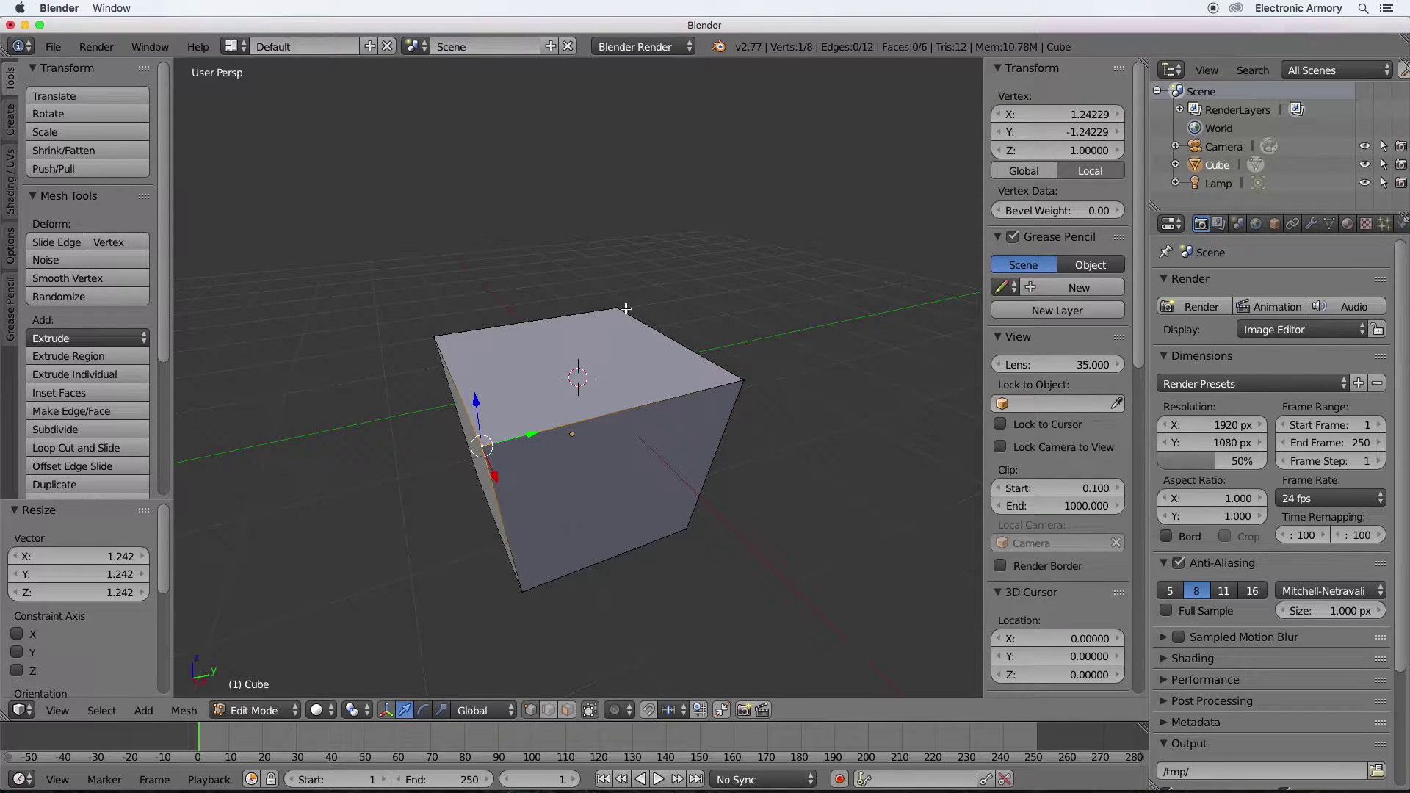
key("a")
right_click(742, 380)
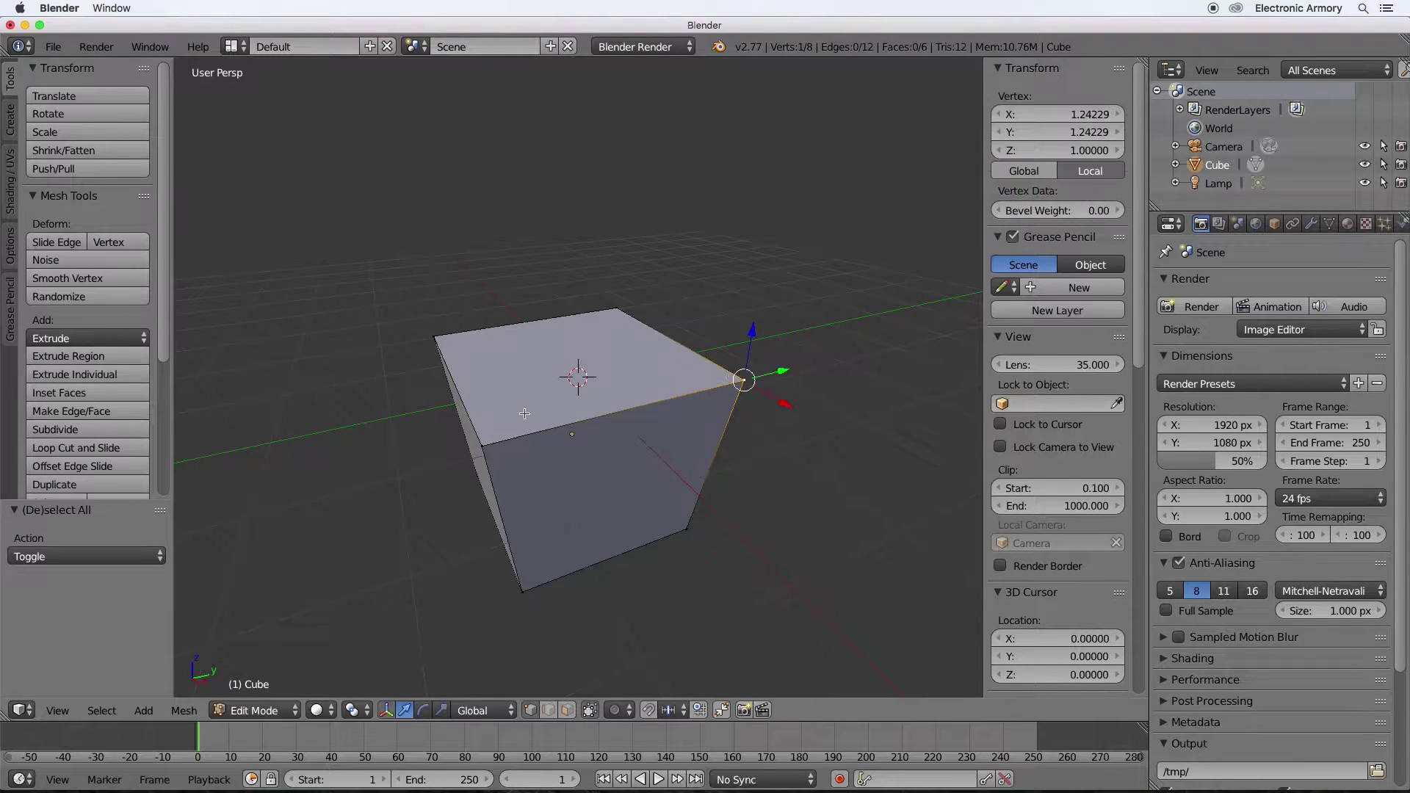
right_click(481, 446, "shift")
right_click(609, 311, "shift")
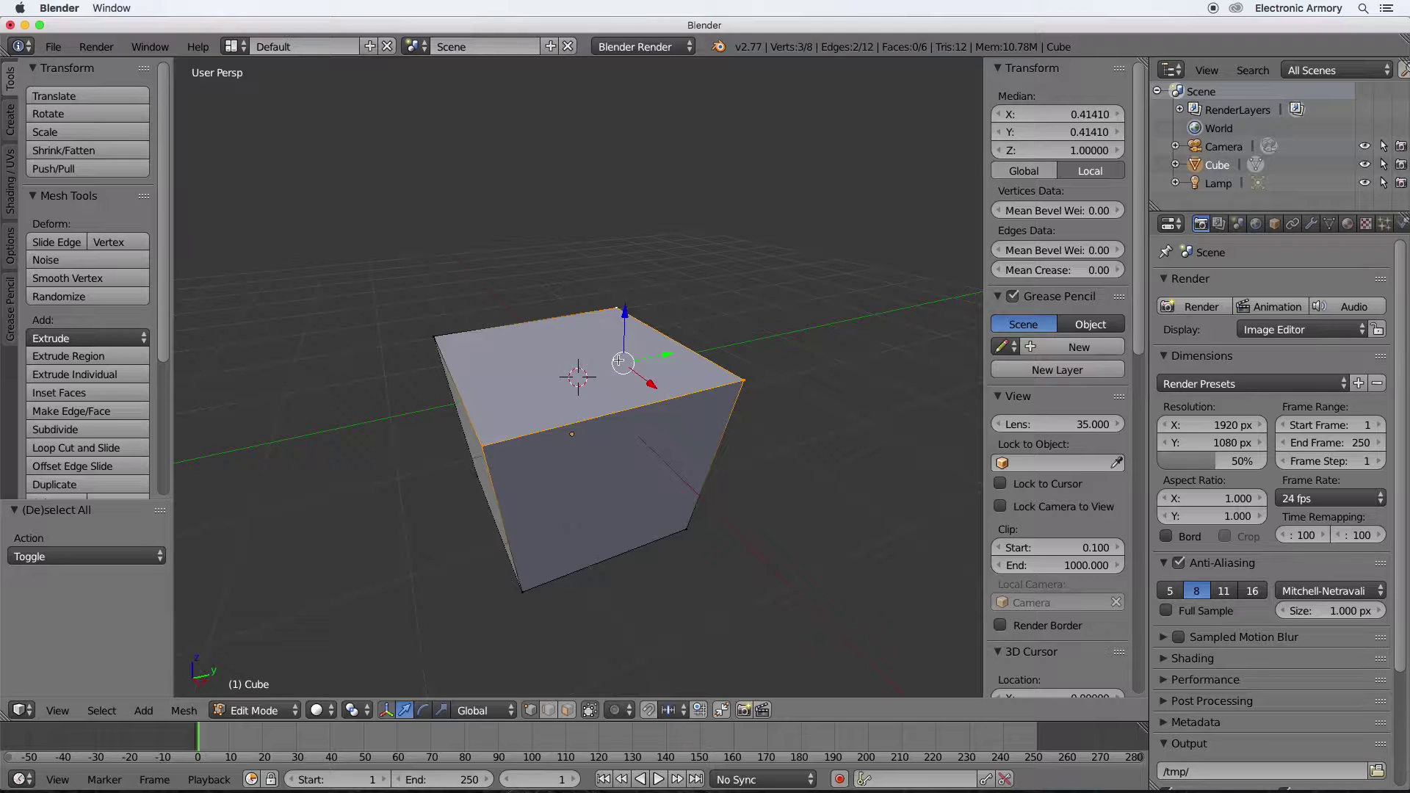
key("s")
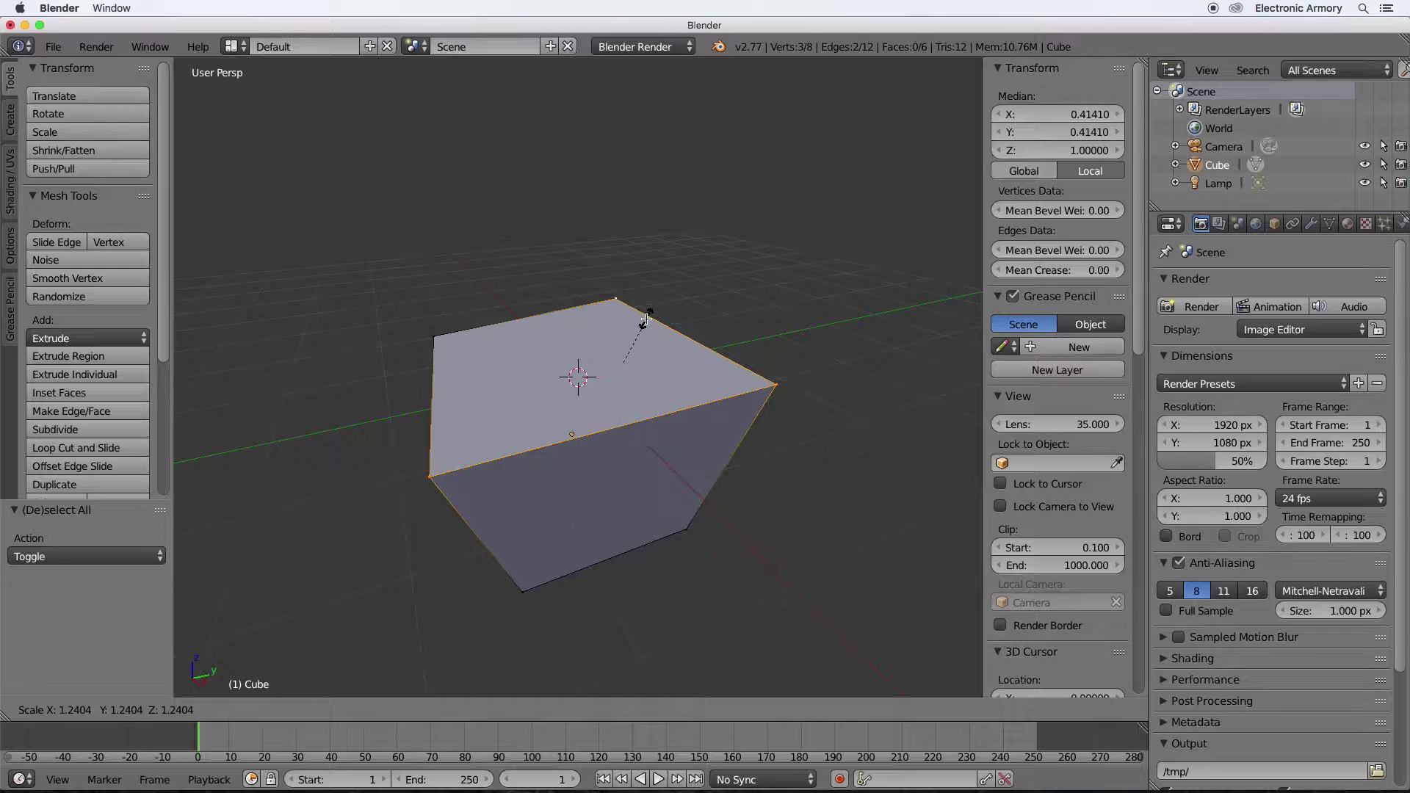
key("Escape")
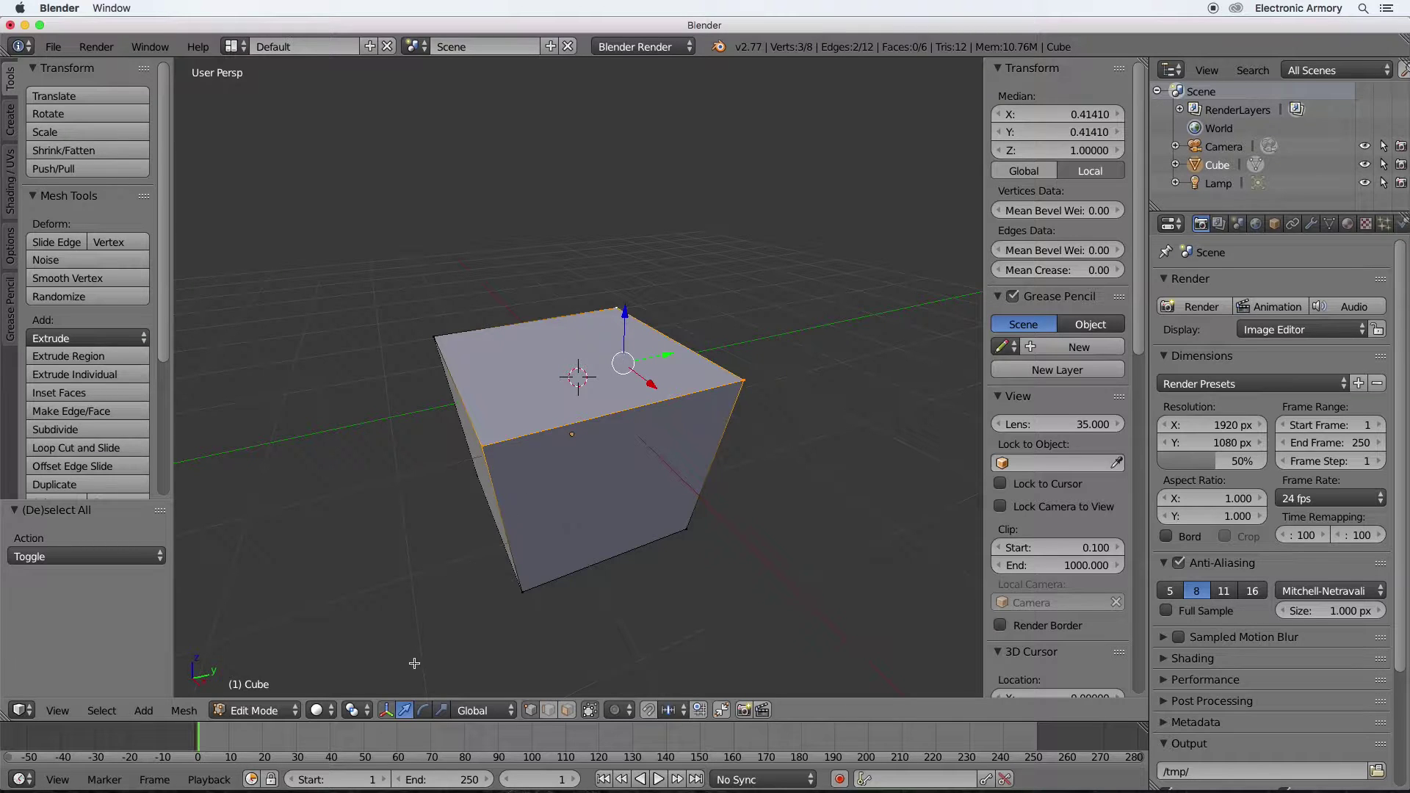
Hide the 3D manipulator and snap the 3D cursor to the three selected top vertices.
left_click(387, 711)
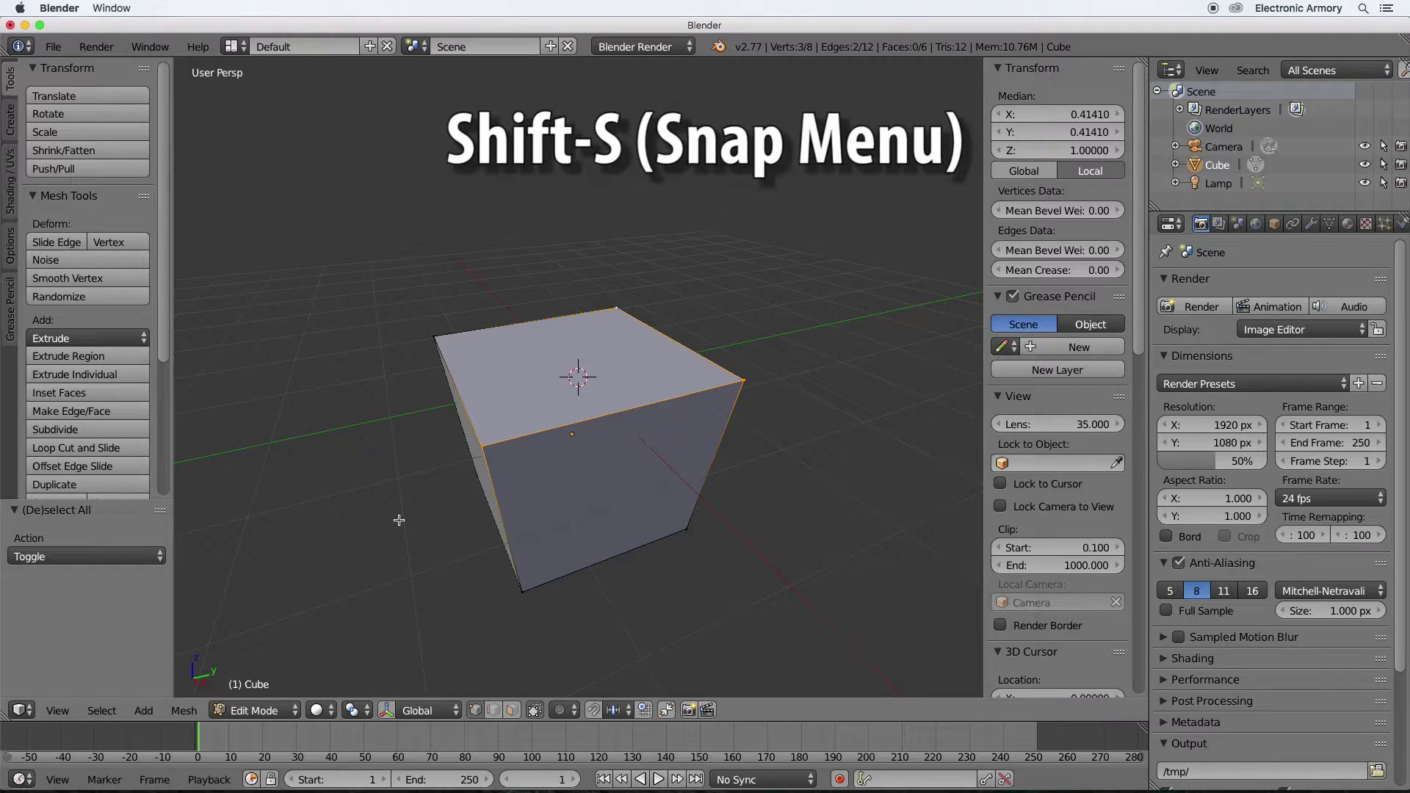
key("shift+s")
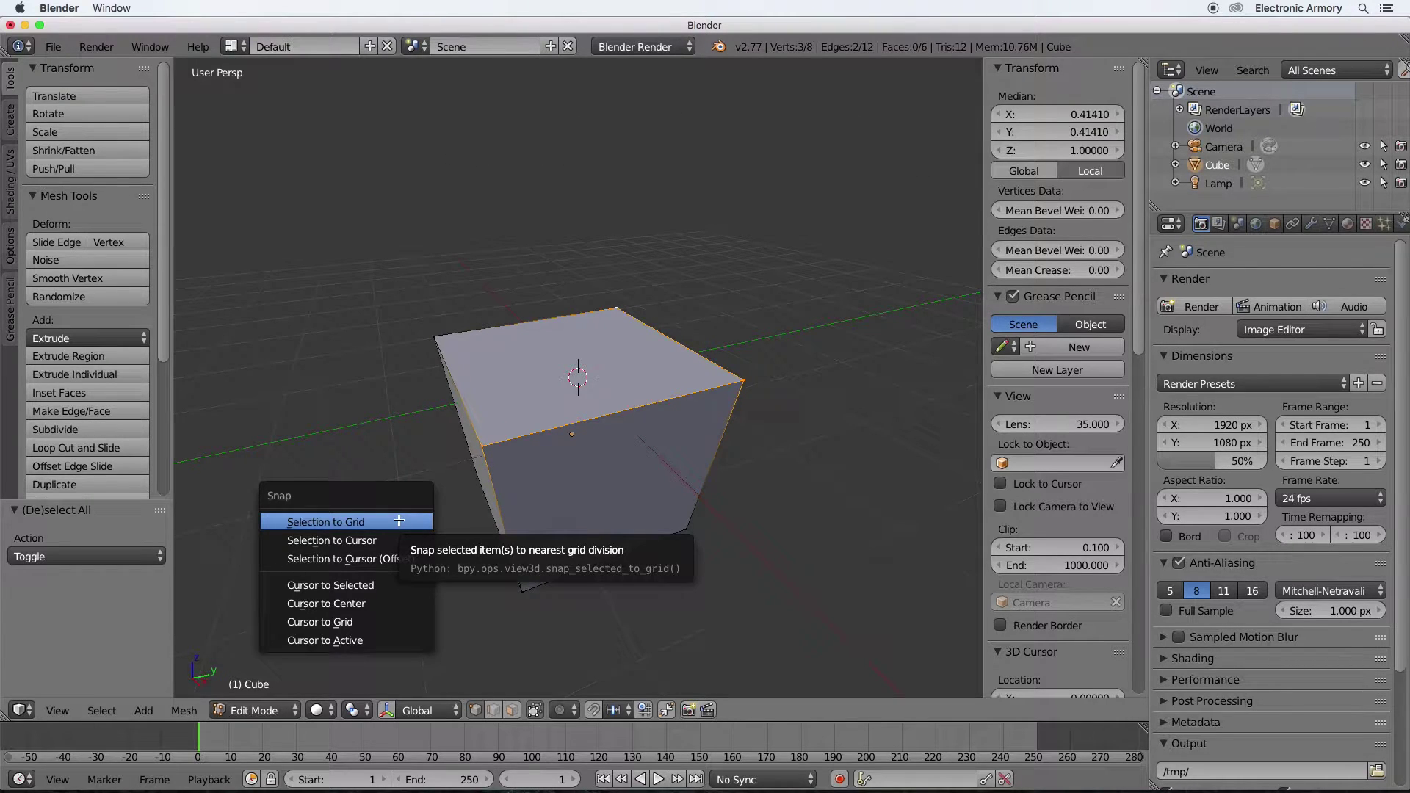
left_click(378, 586)
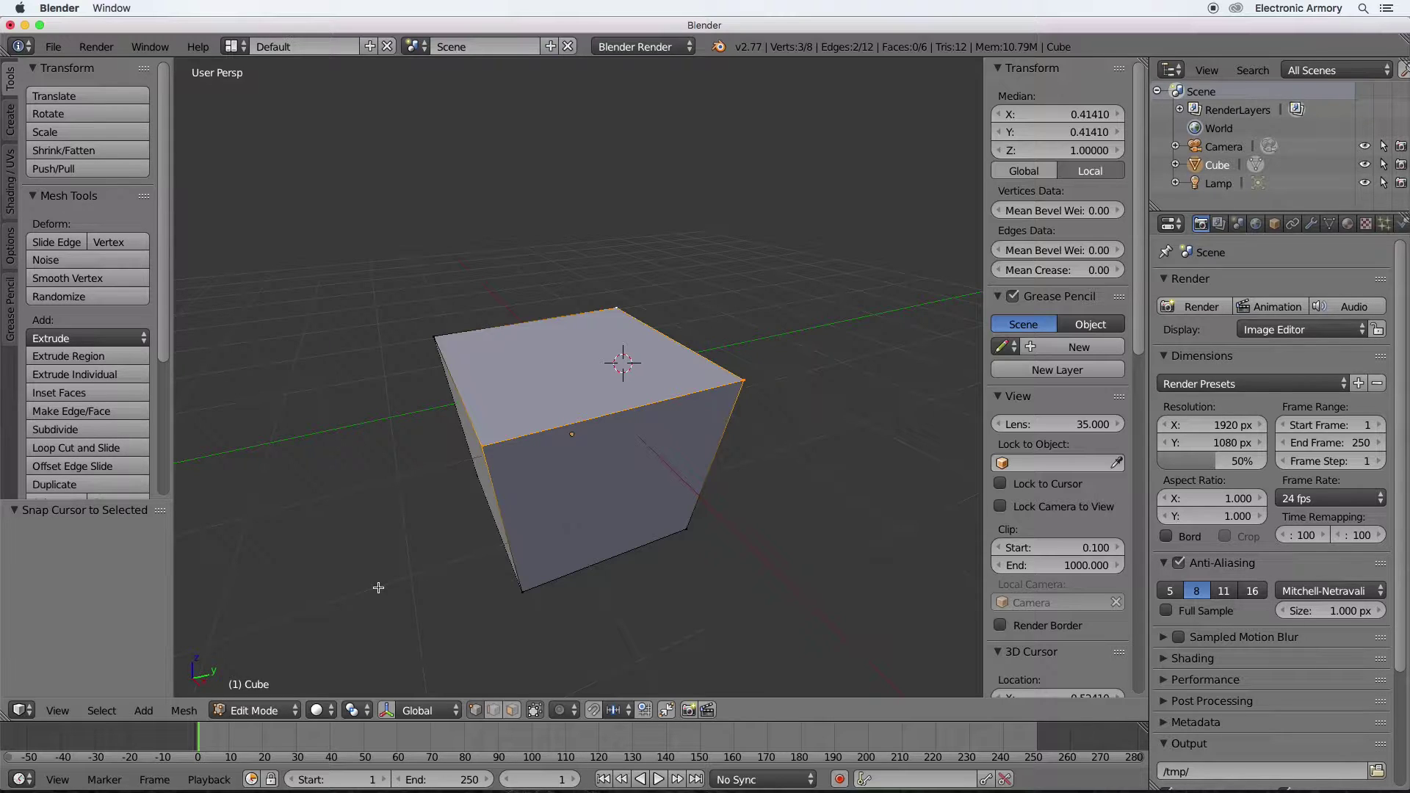
Set the pivot point to 3D Cursor and try scaling the selected vertices by about 0.84.
left_click(354, 712)
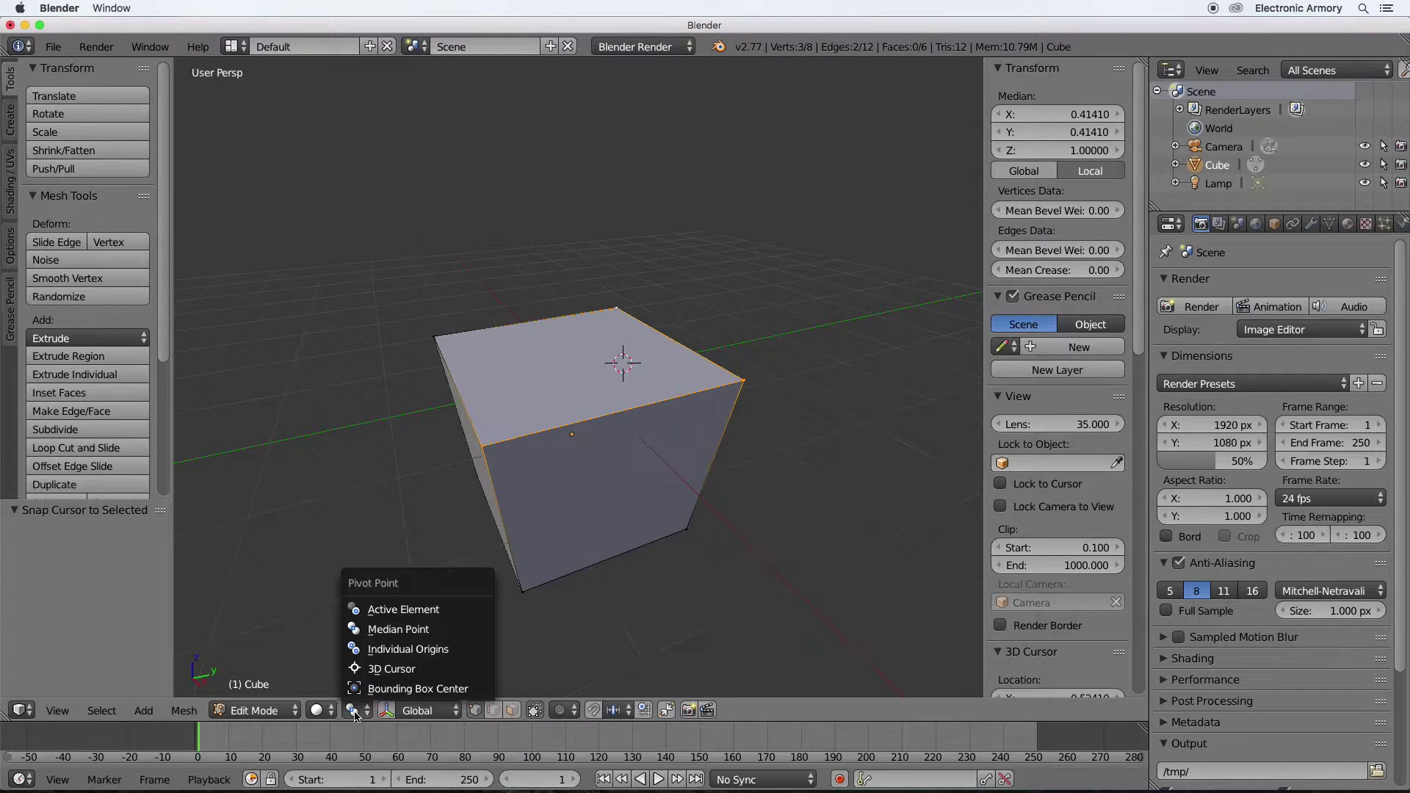
left_click(426, 669)
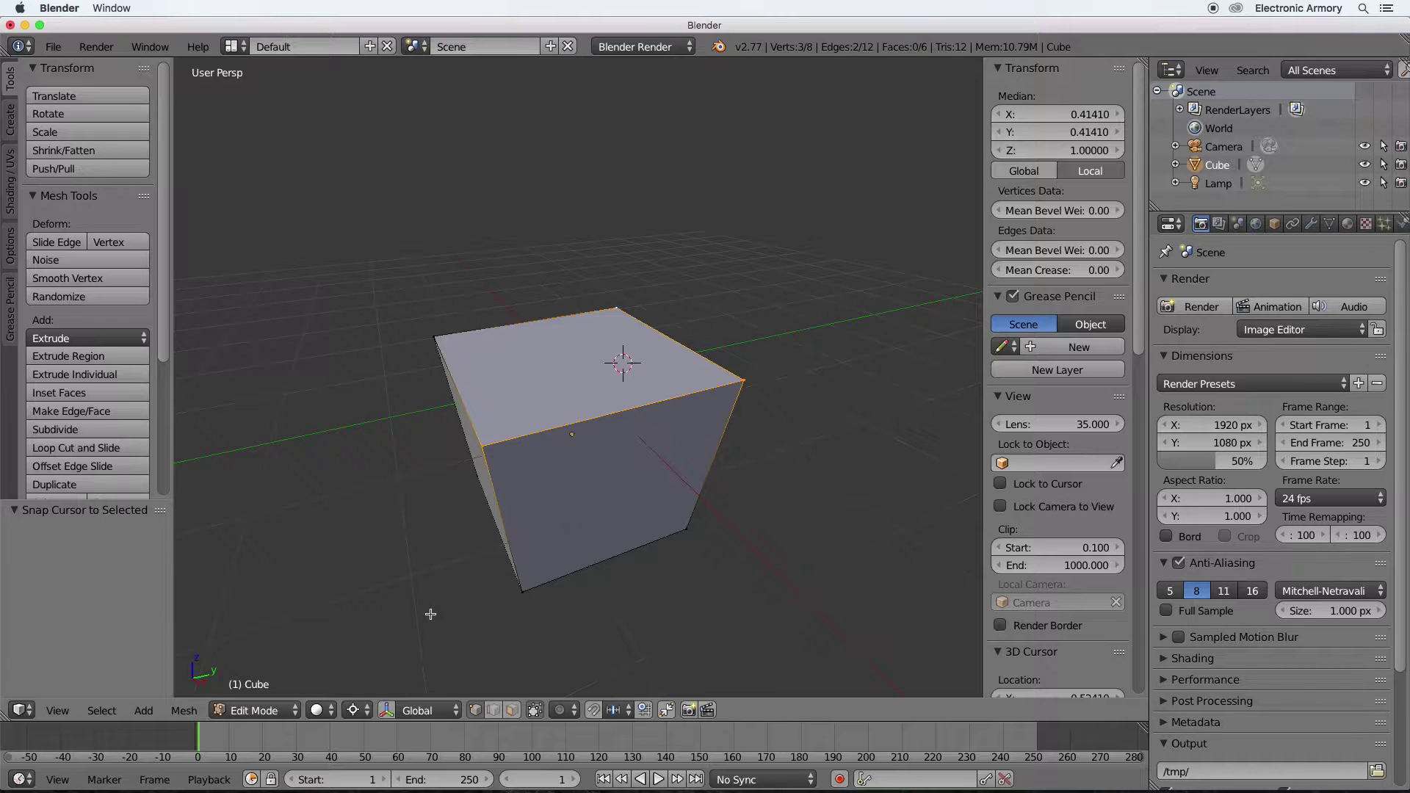
key("s")
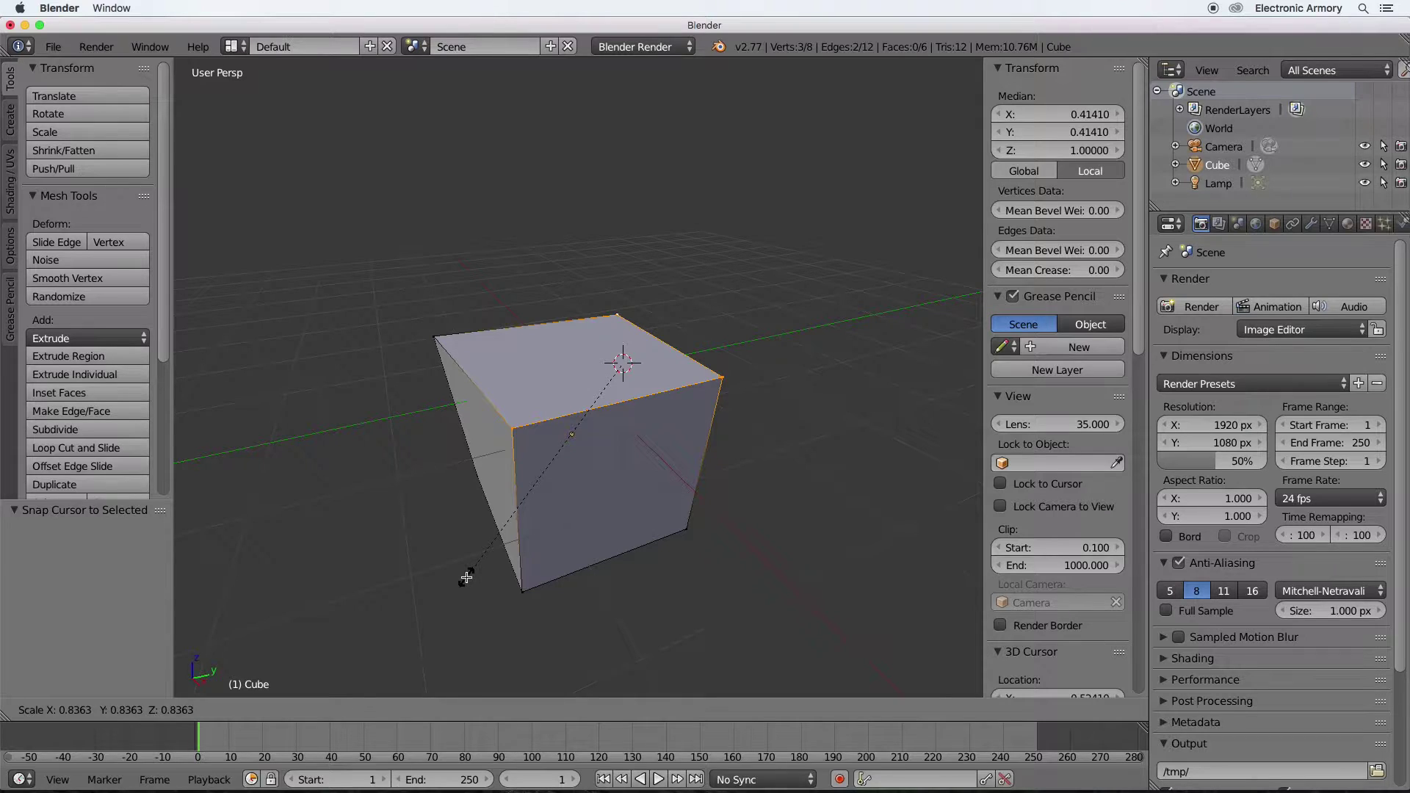
right_click(468, 578)
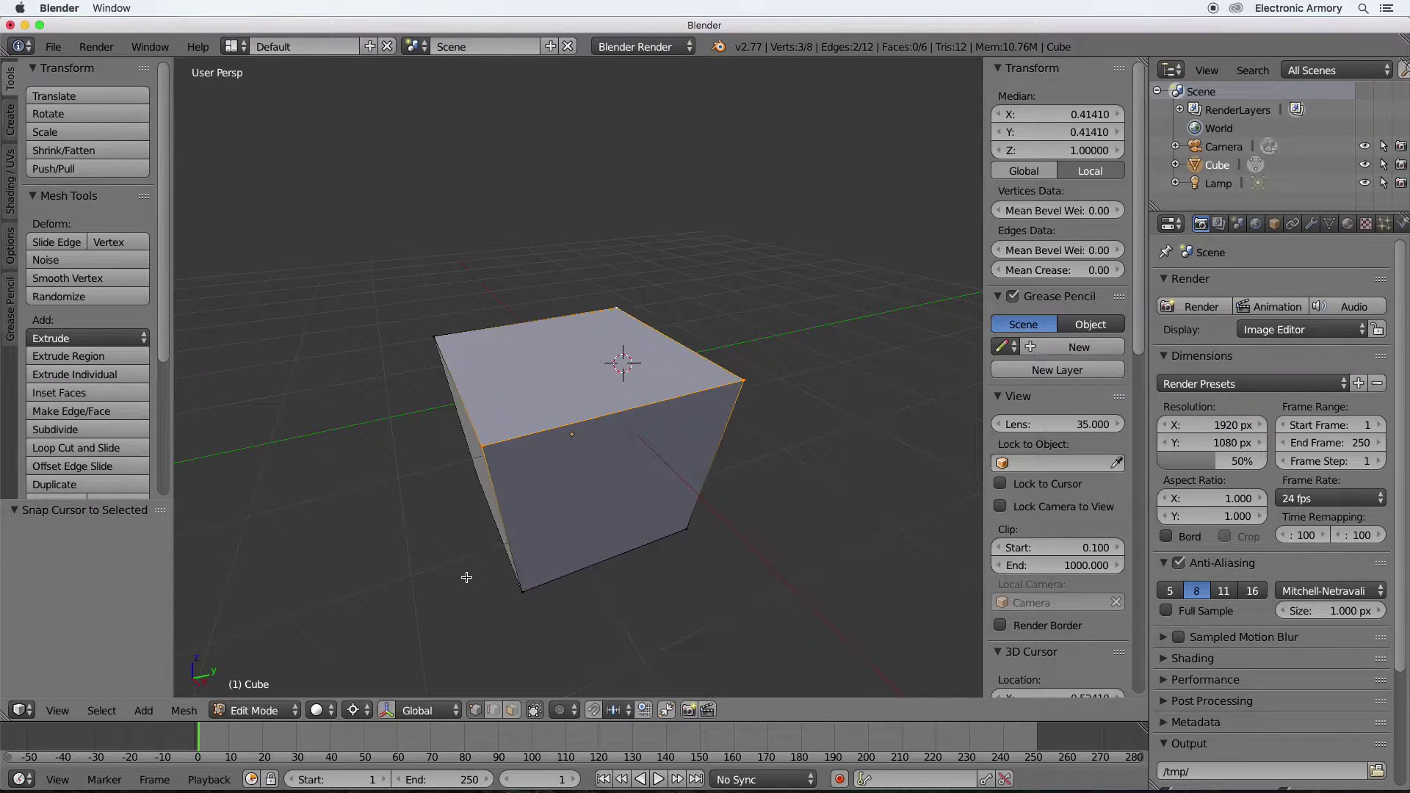
Place the 3D cursor outside the cube at about (0.06, -2.55, -1.10) and try scaling the selected vertices around it by about 1.01.
left_click(355, 523)
middle_click_drag(355, 524, 417, 499)
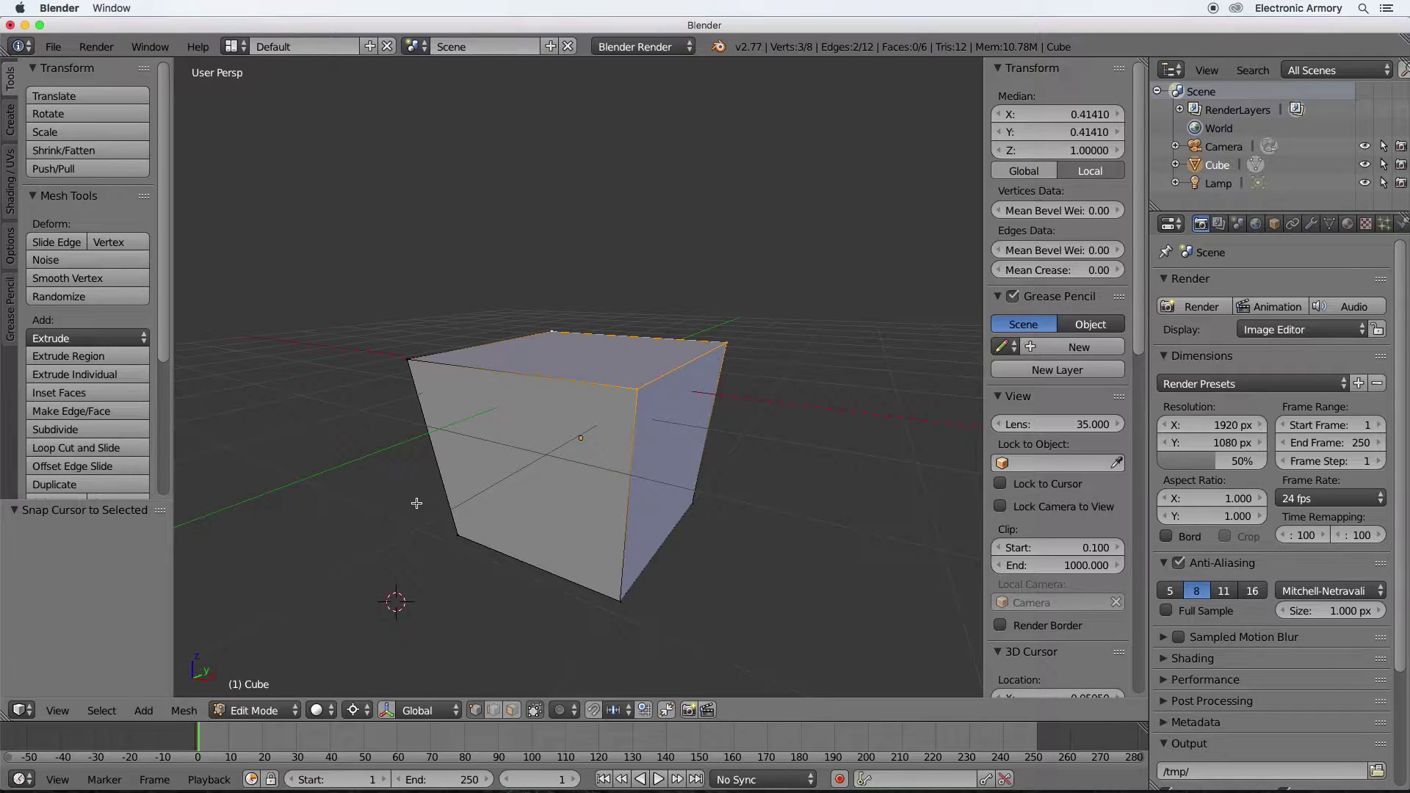
key("s")
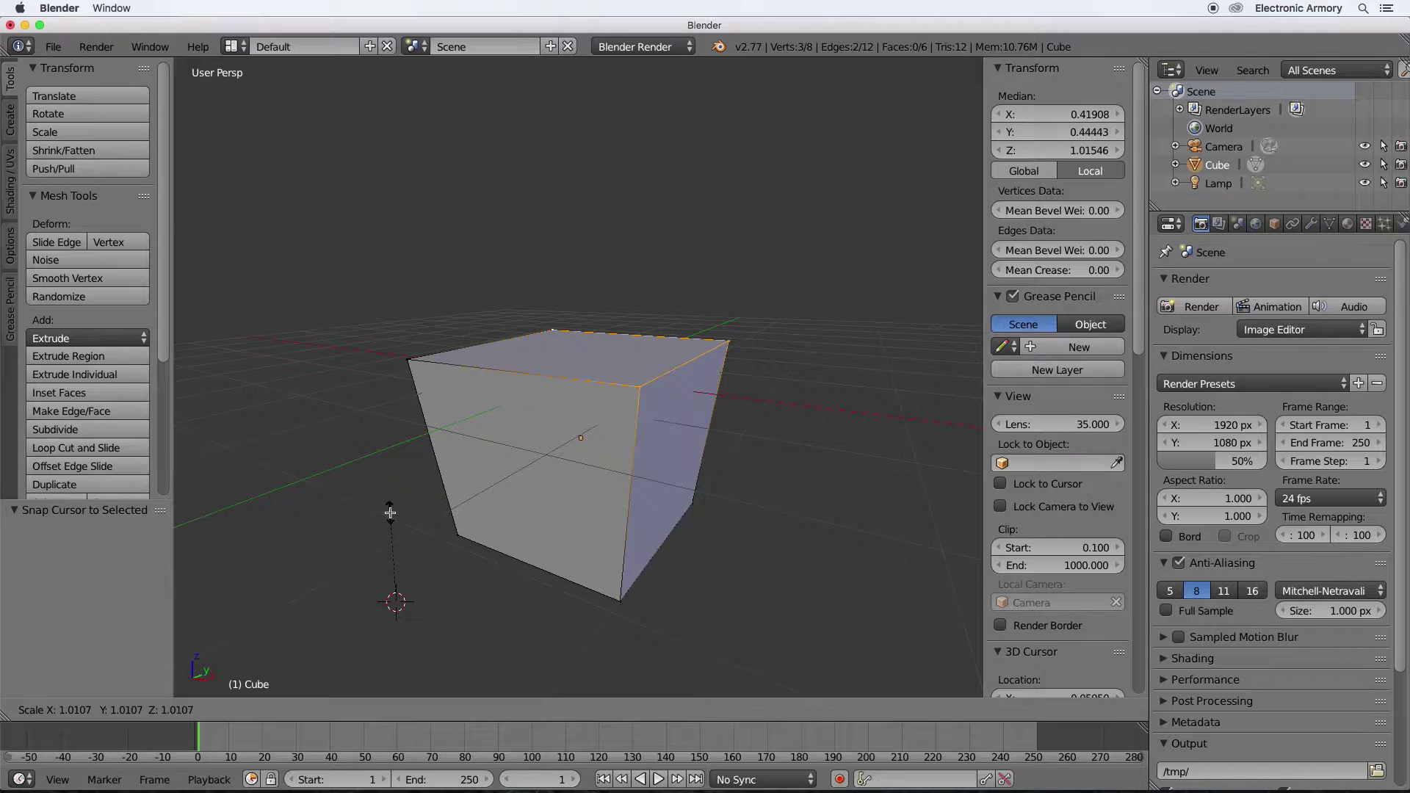
key("Escape")
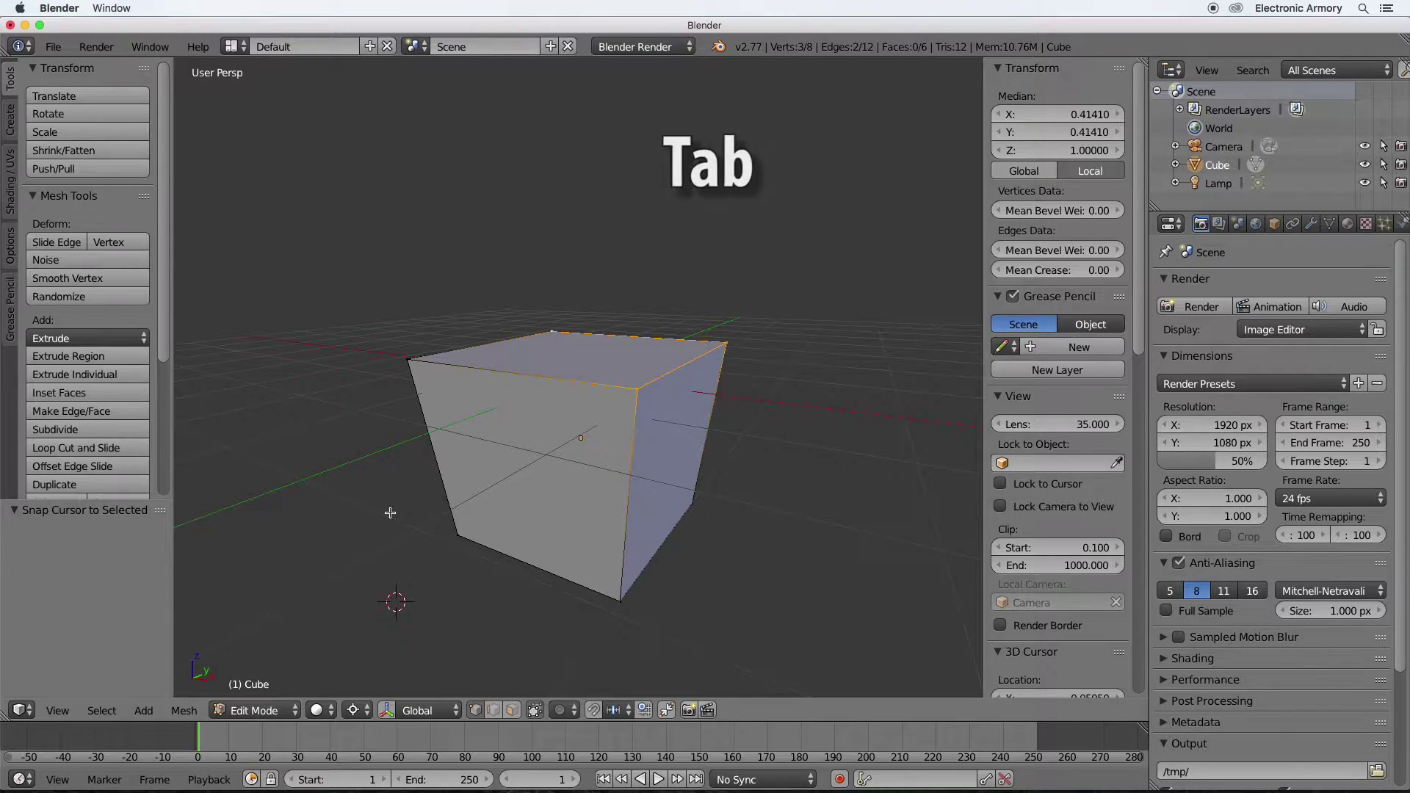
Return to Object Mode and duplicate the cube in place without moving the copy.
key("Tab")
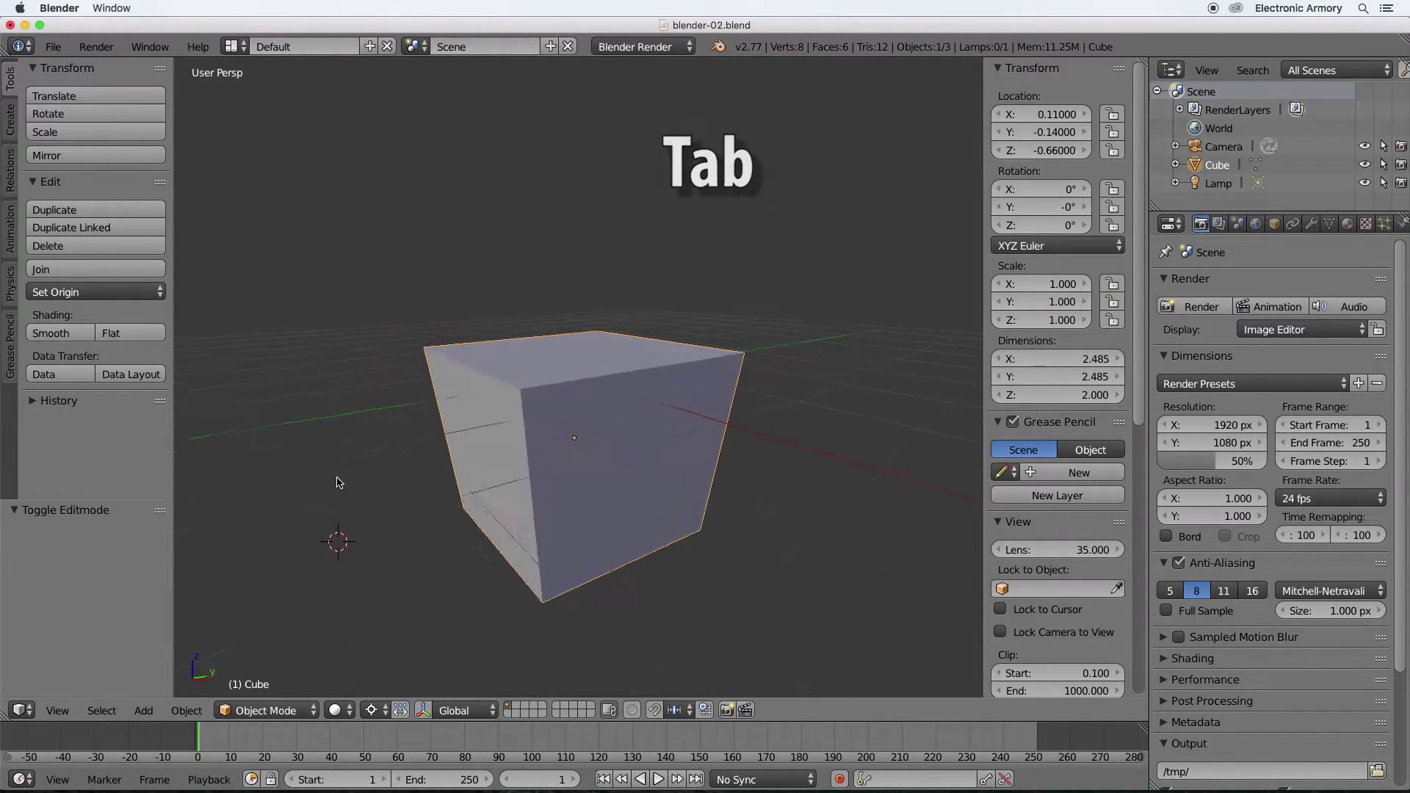
middle_click_drag(337, 482, 436, 460)
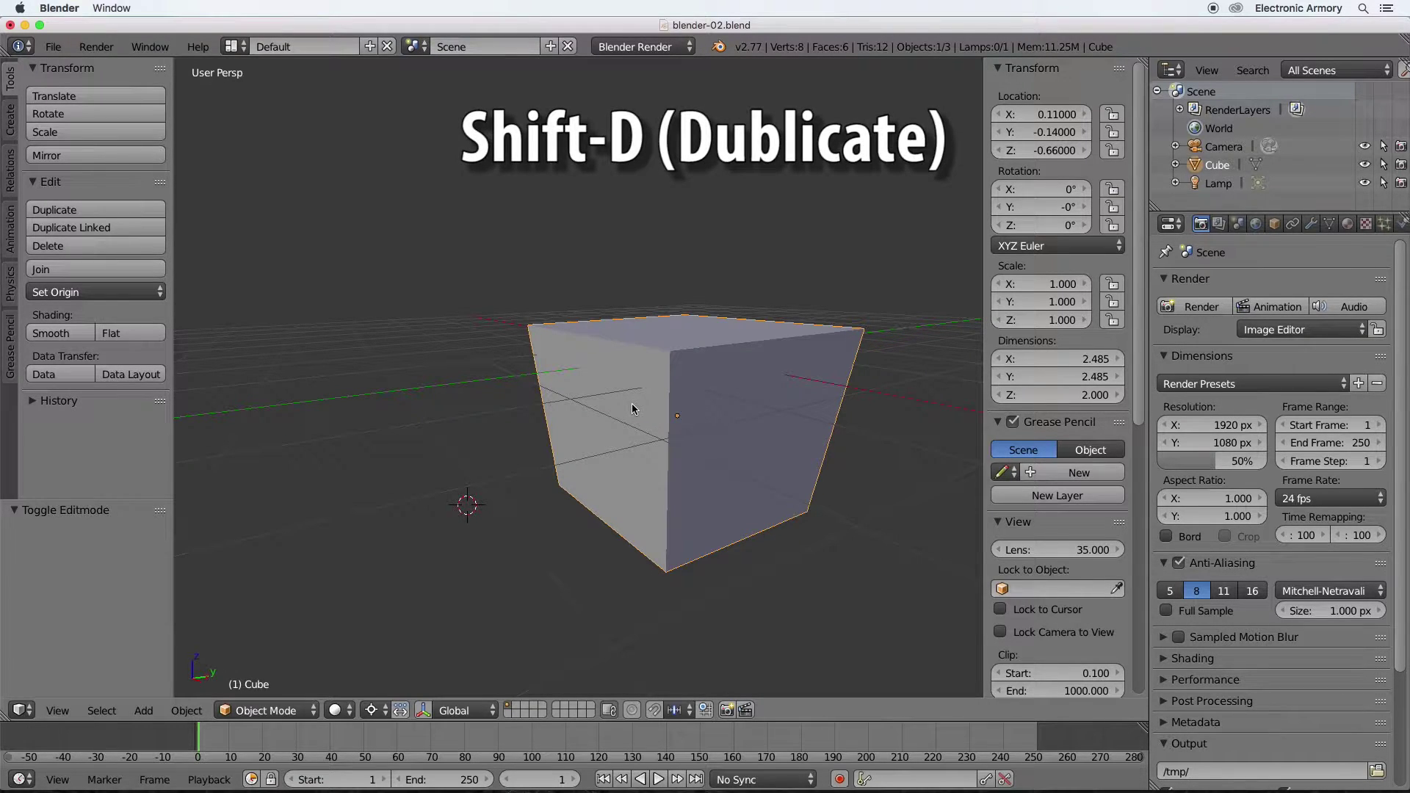
key("shift+d")
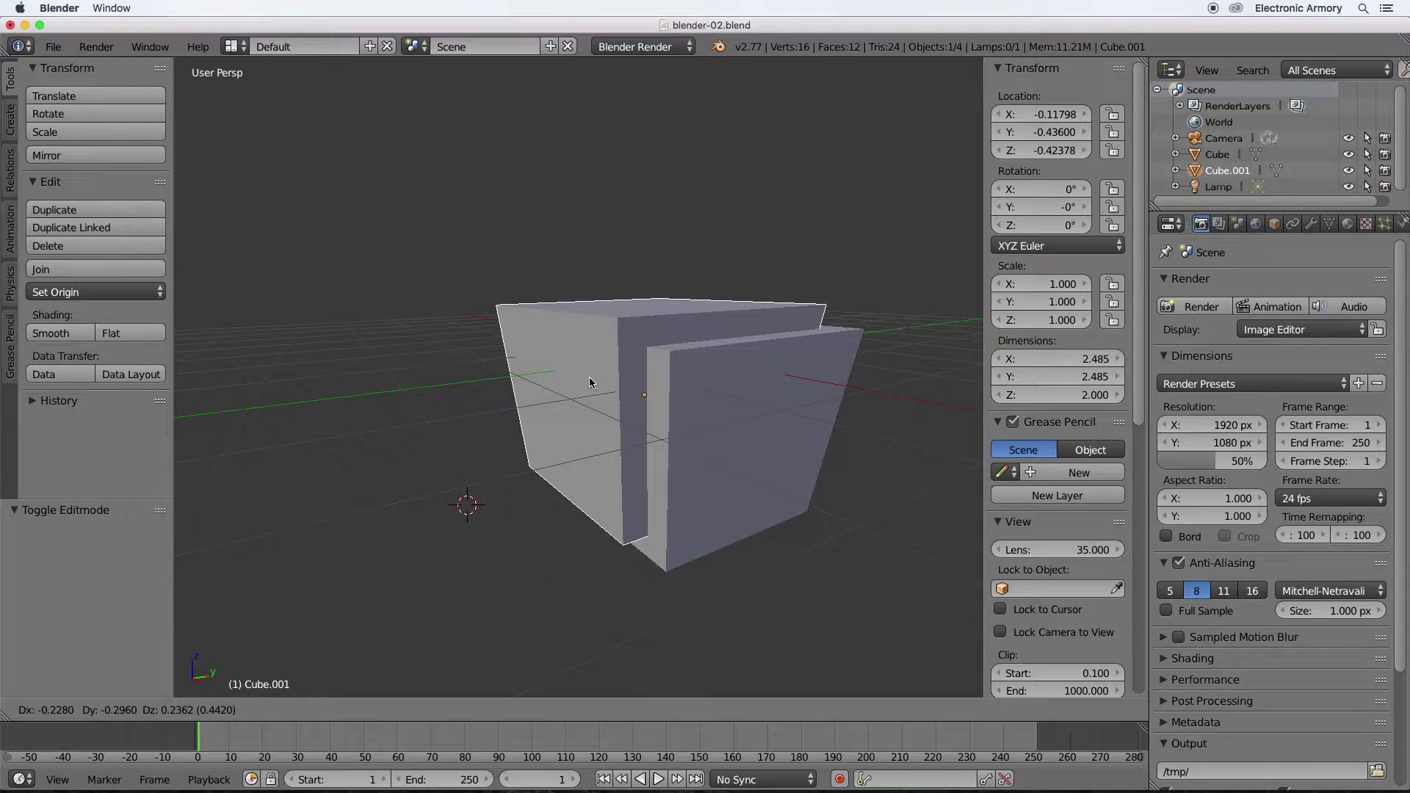
key("Escape")
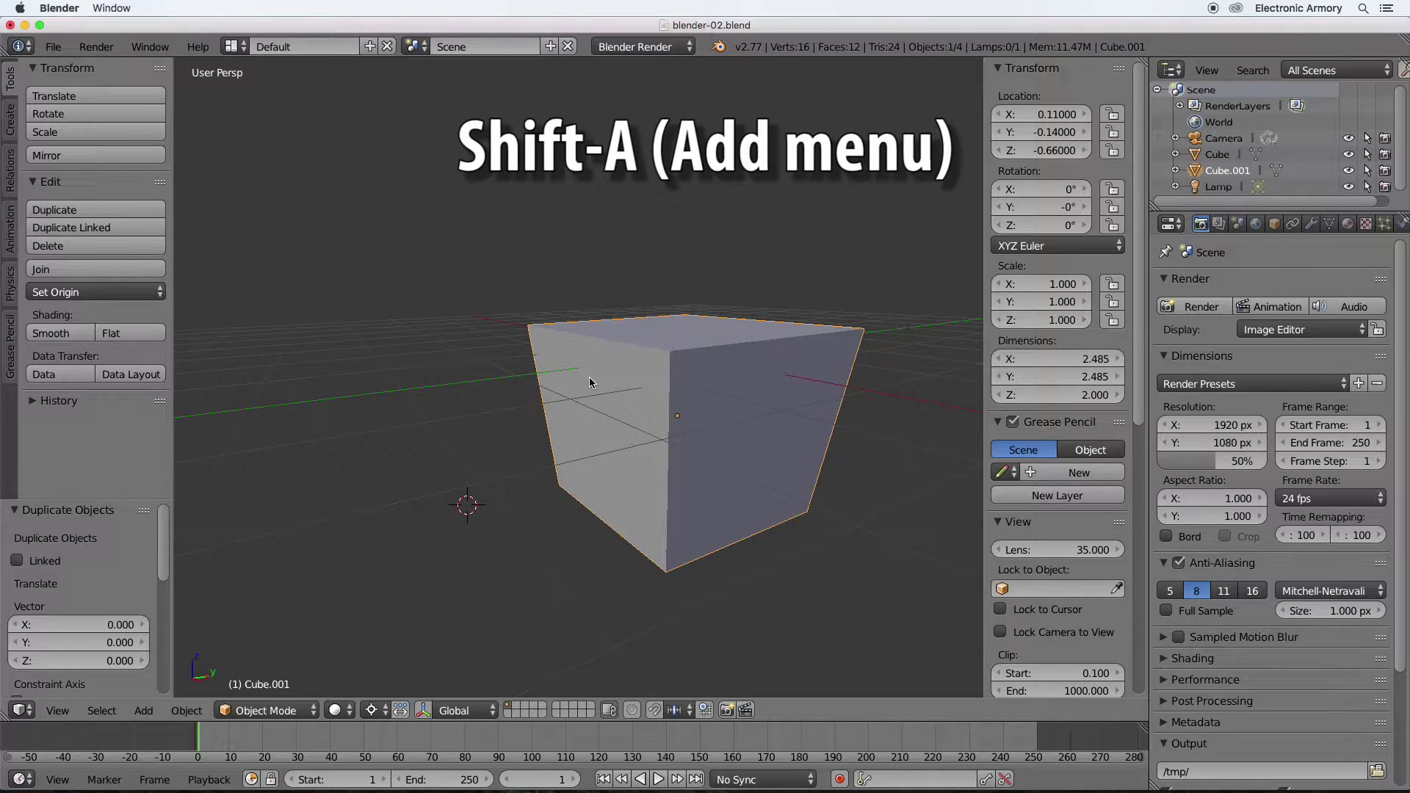
Add a UV Sphere mesh with 32 segments, 16 rings and size 1.000 at the 3D cursor, and enter Edit Mode on it.
key("shift+a")
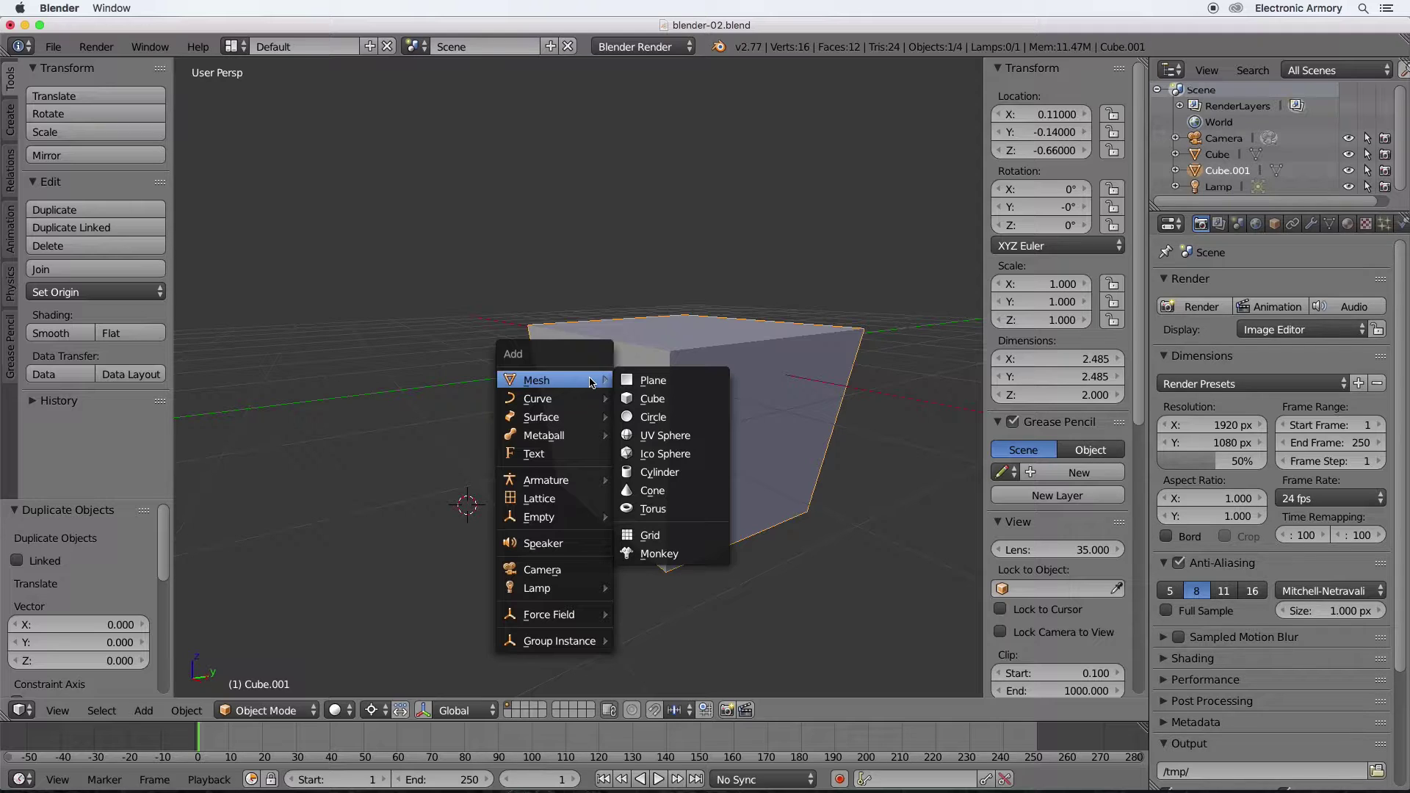
left_click(700, 438)
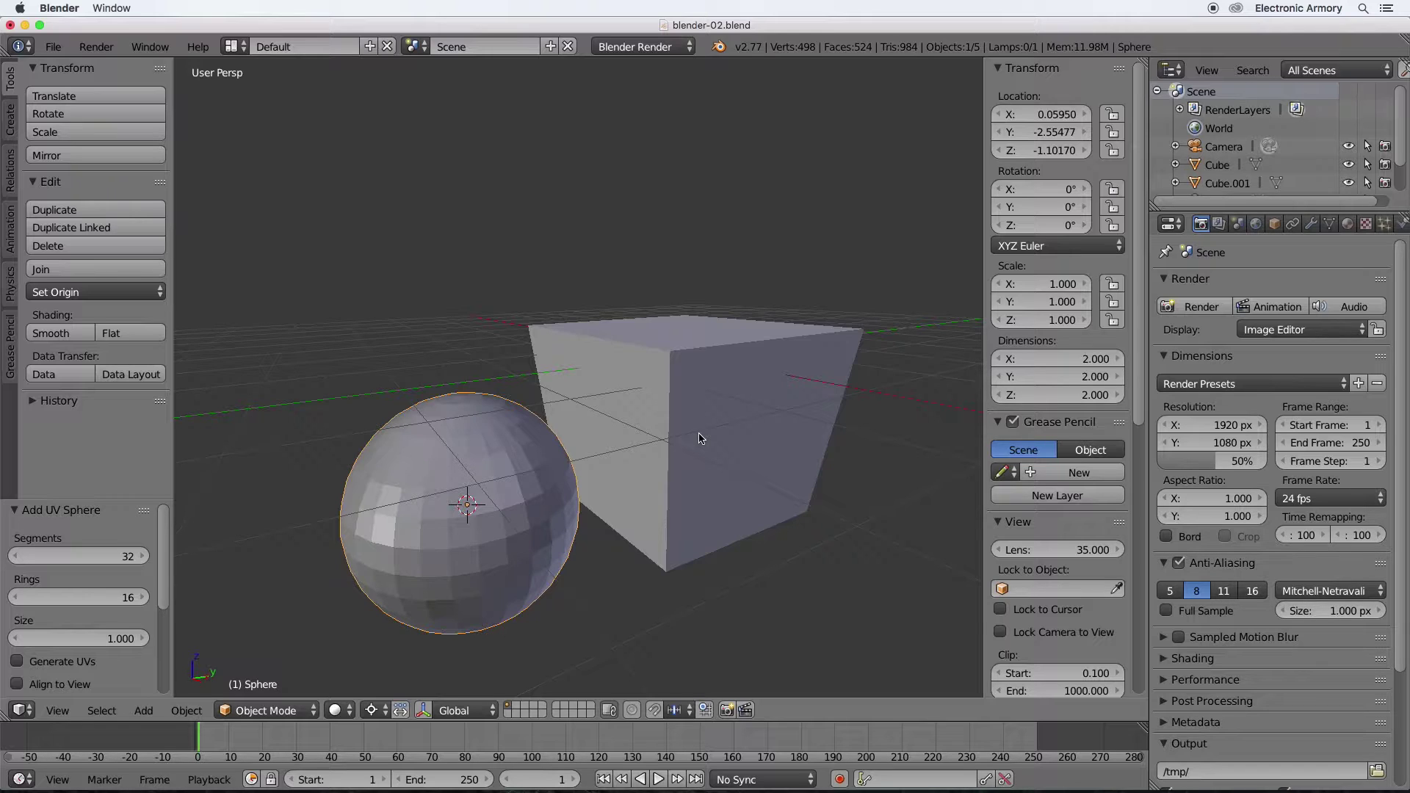
key("Tab")
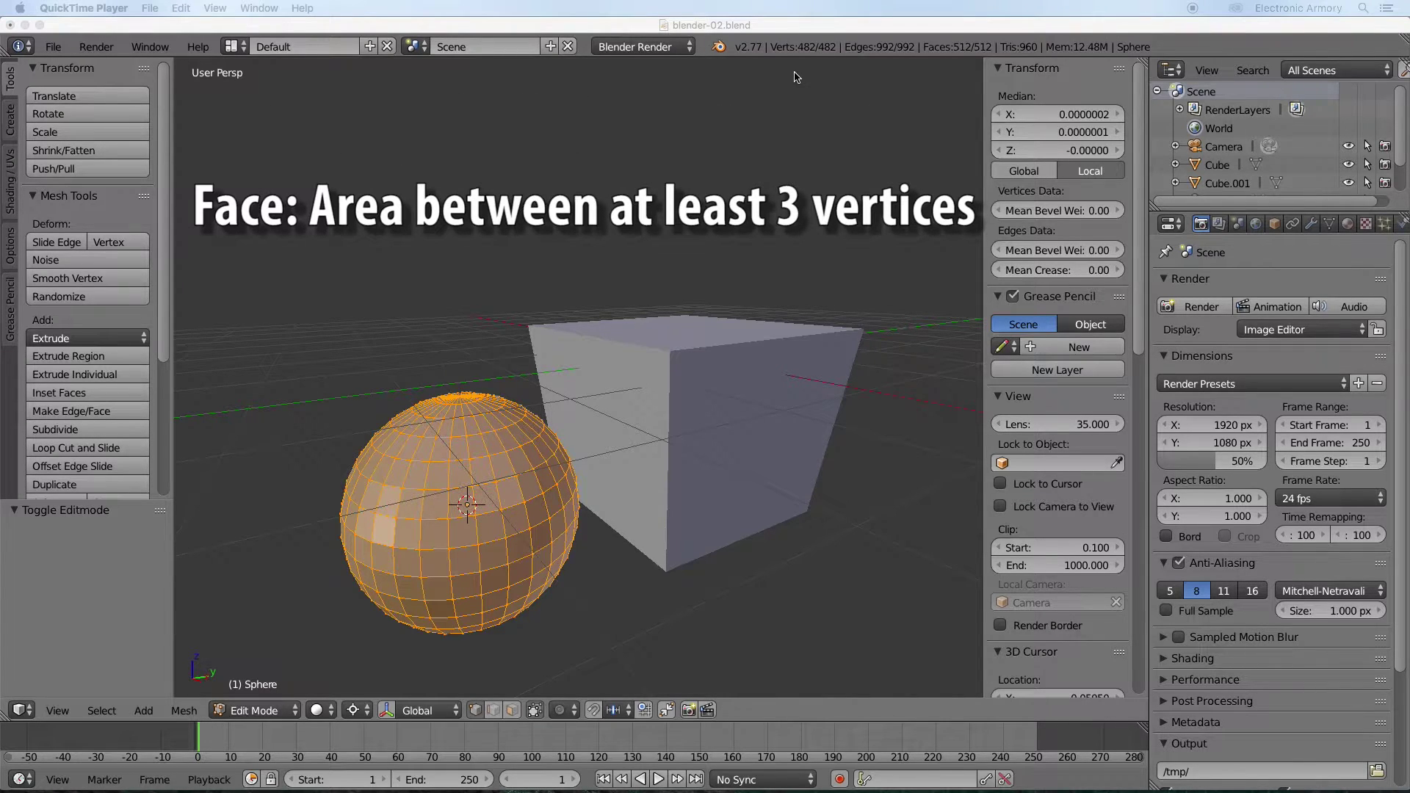
Rename the sphere object as Orb.
left_click(795, 73)
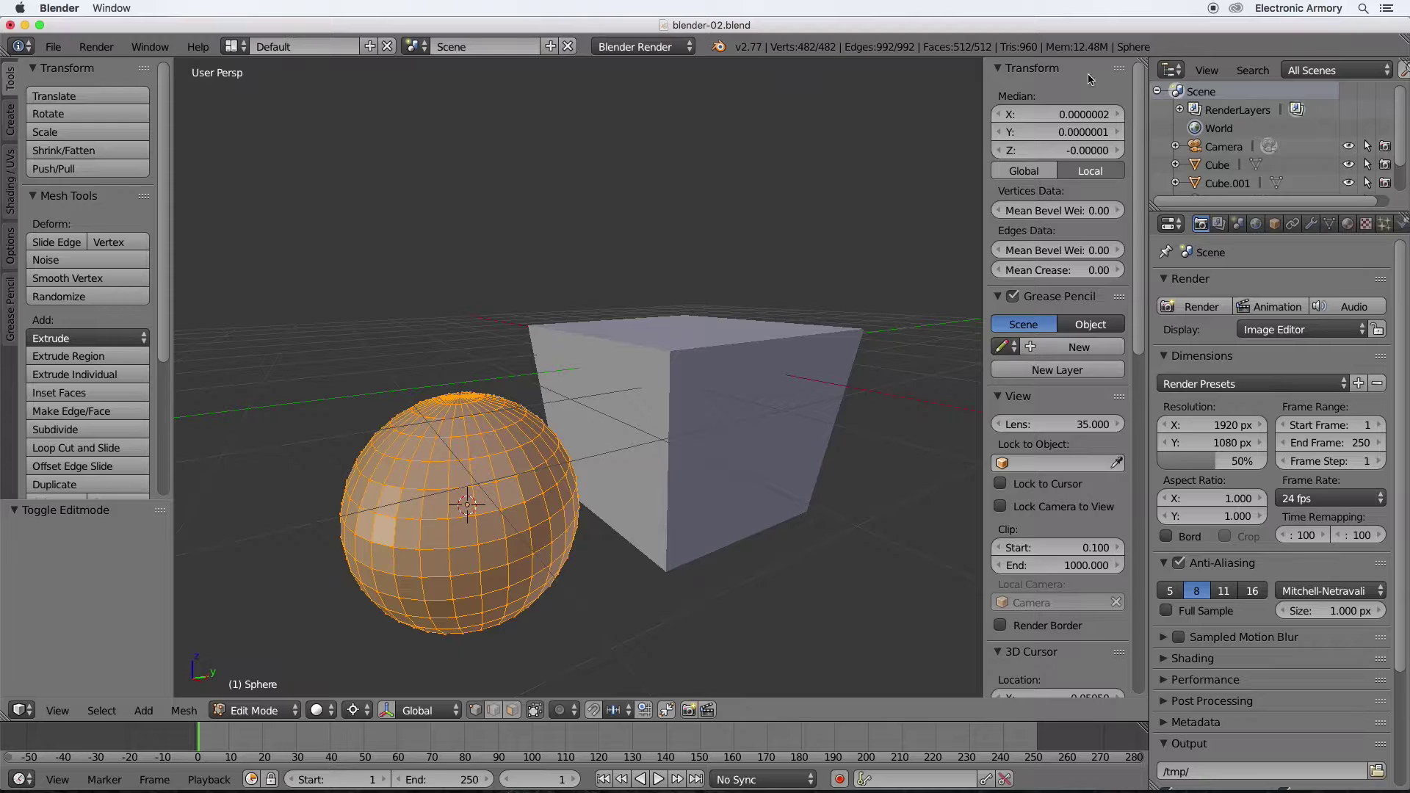
key("n")
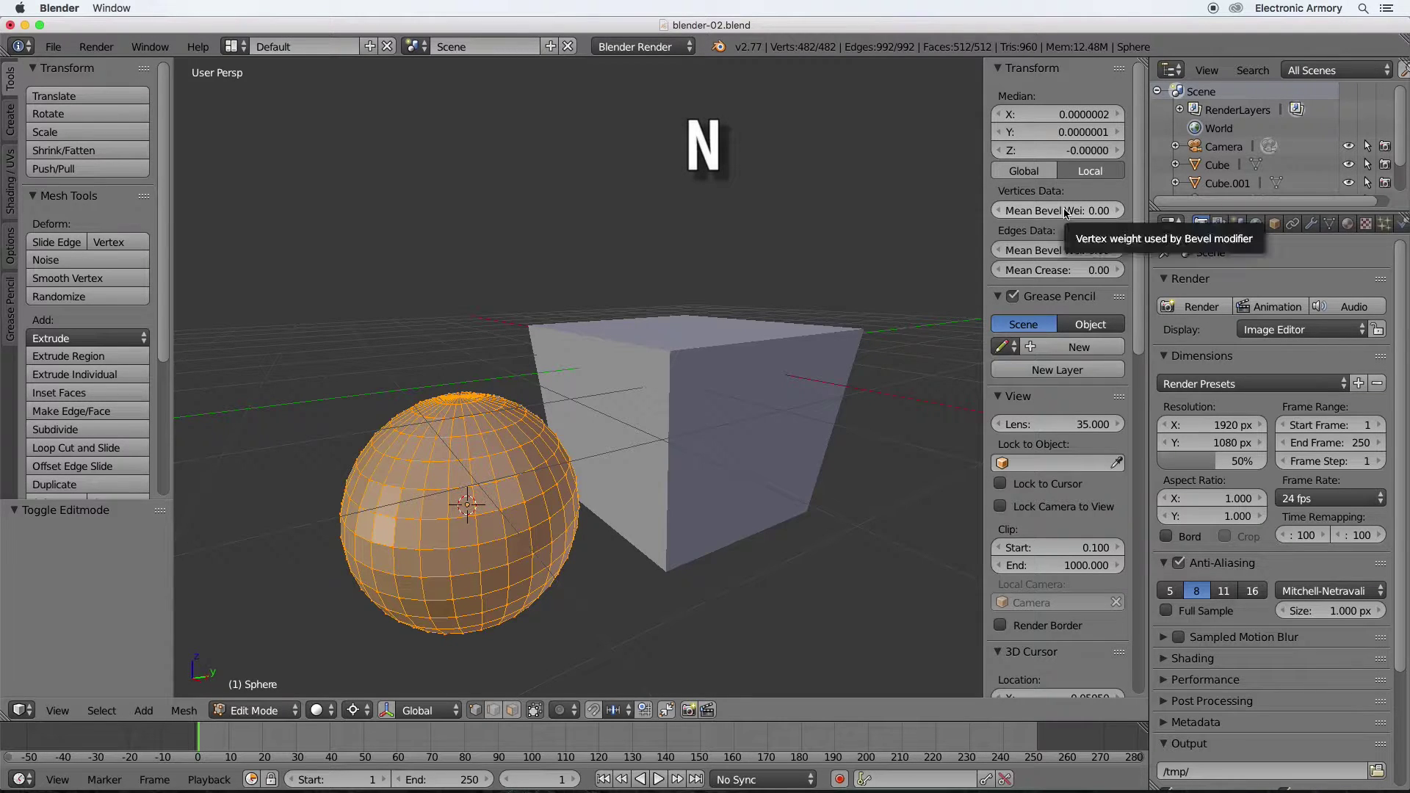
key("n")
scroll(1066, 214, "down", 6)
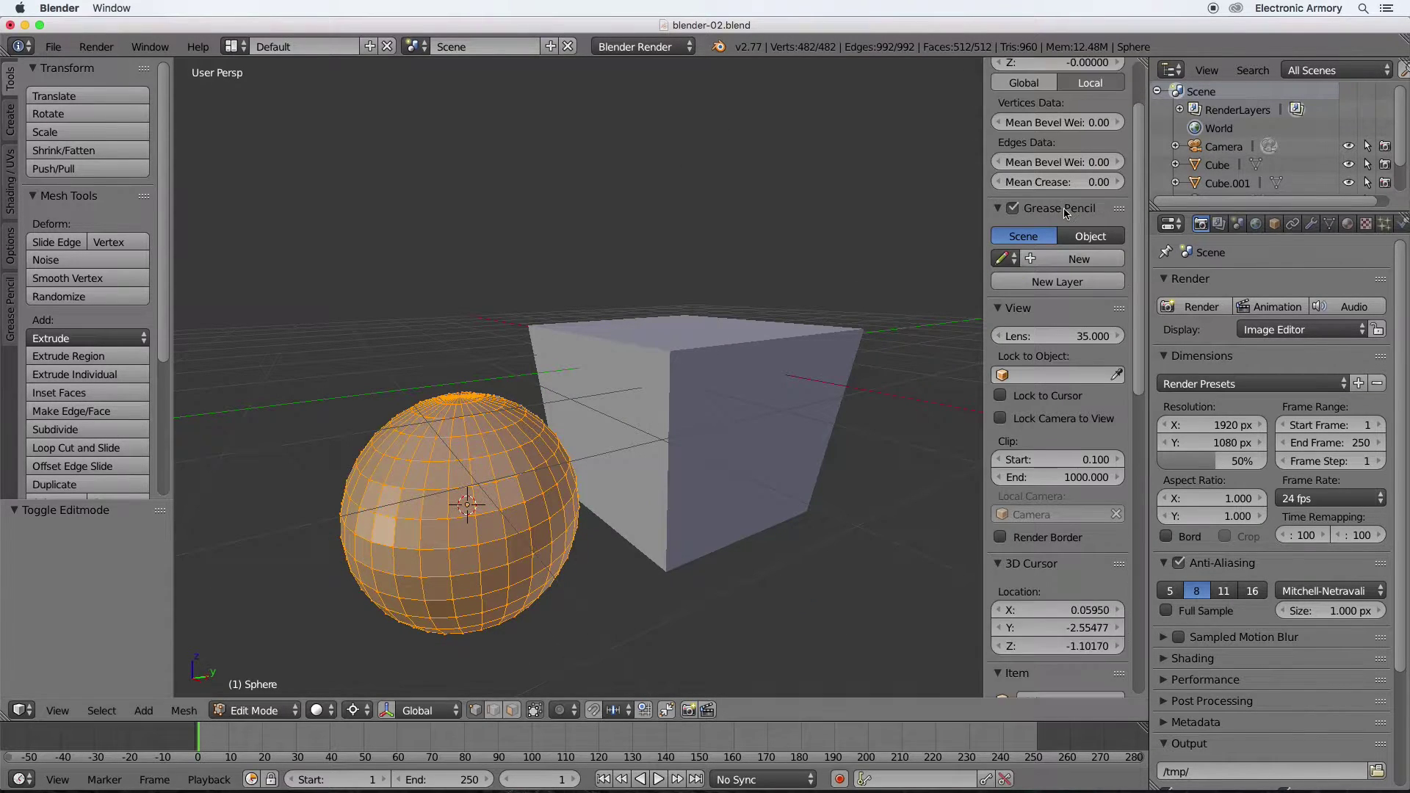
scroll(1065, 213, "down", 7)
left_click(1062, 378)
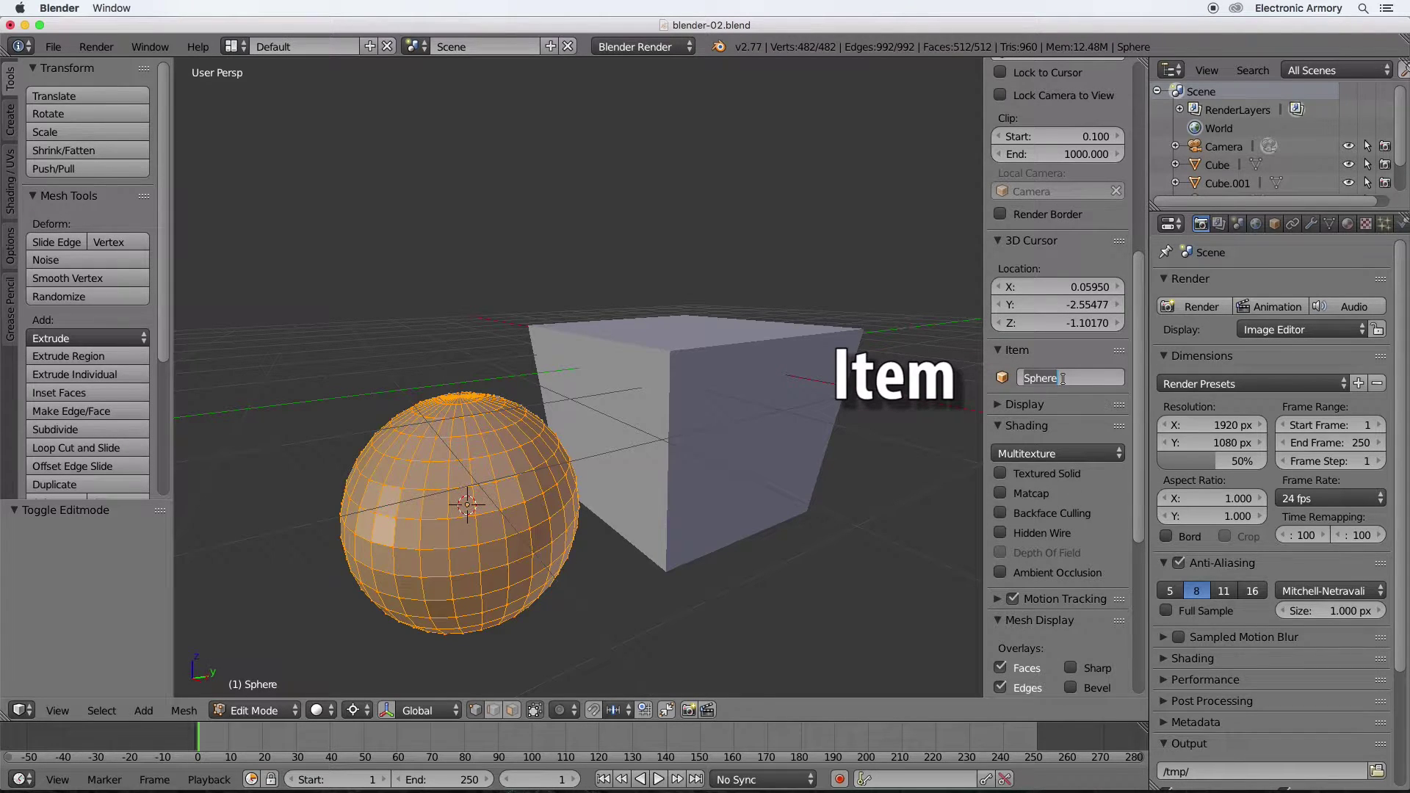
type("Orb")
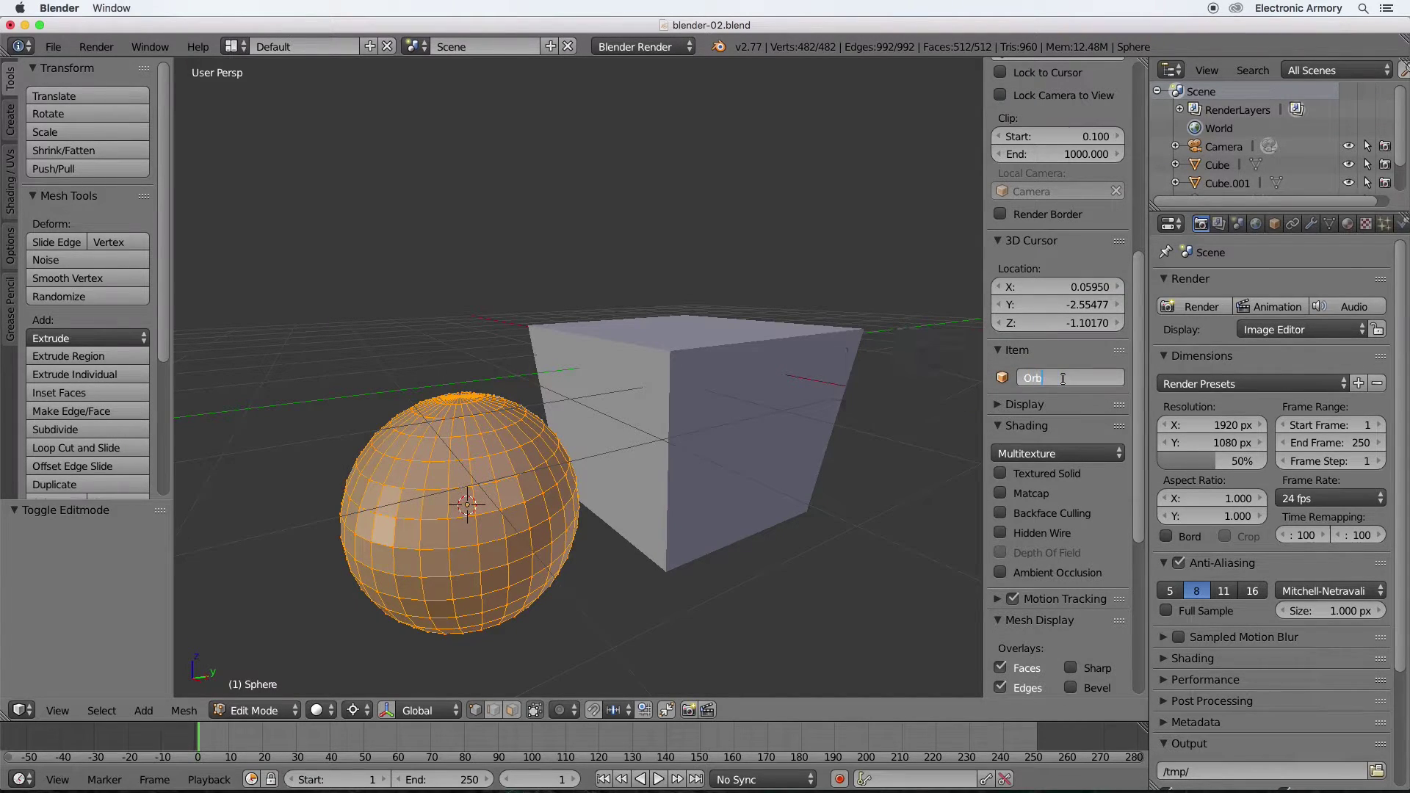
key("Return")
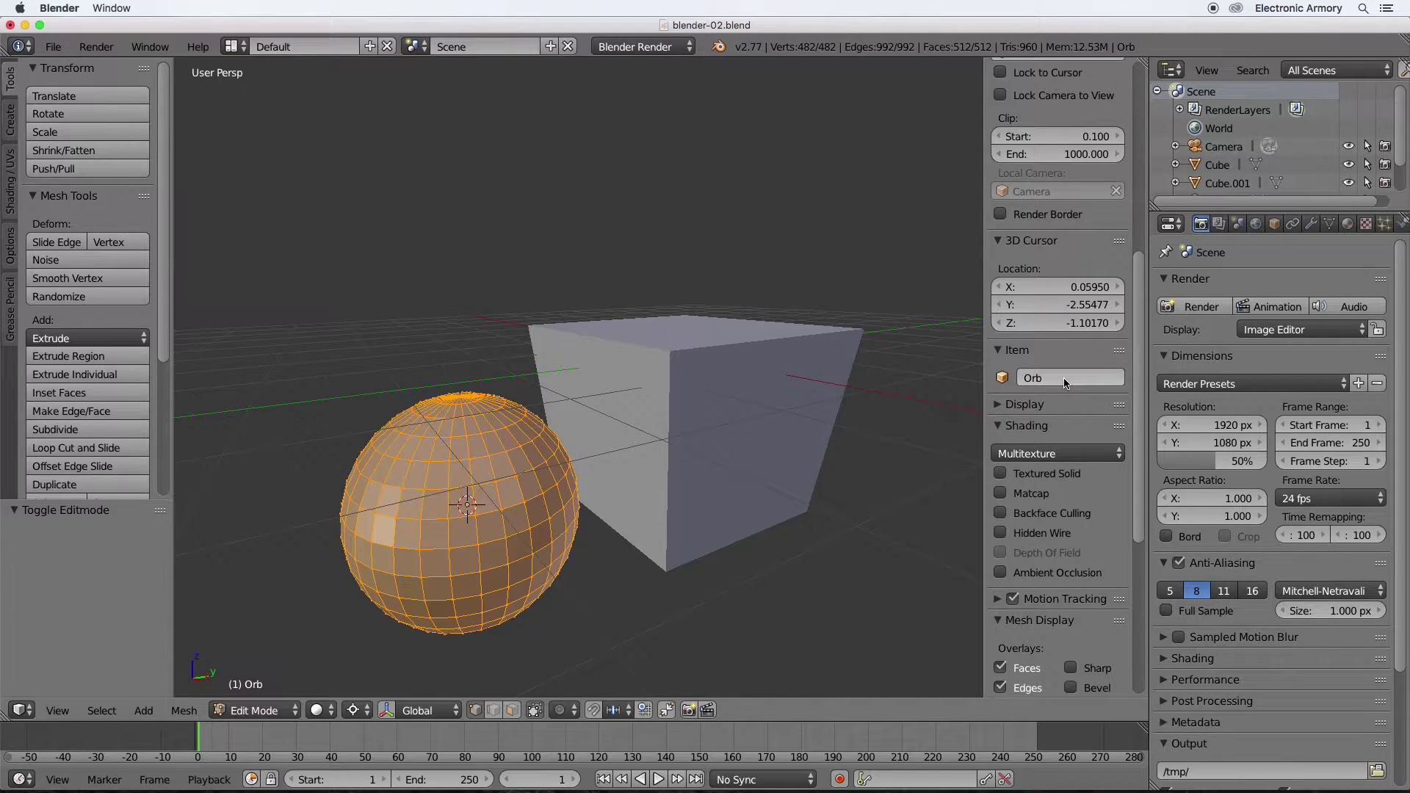
Find Orb in the scene outline and hide the 3D view's properties sidebar.
scroll(1217, 190, "down", 2)
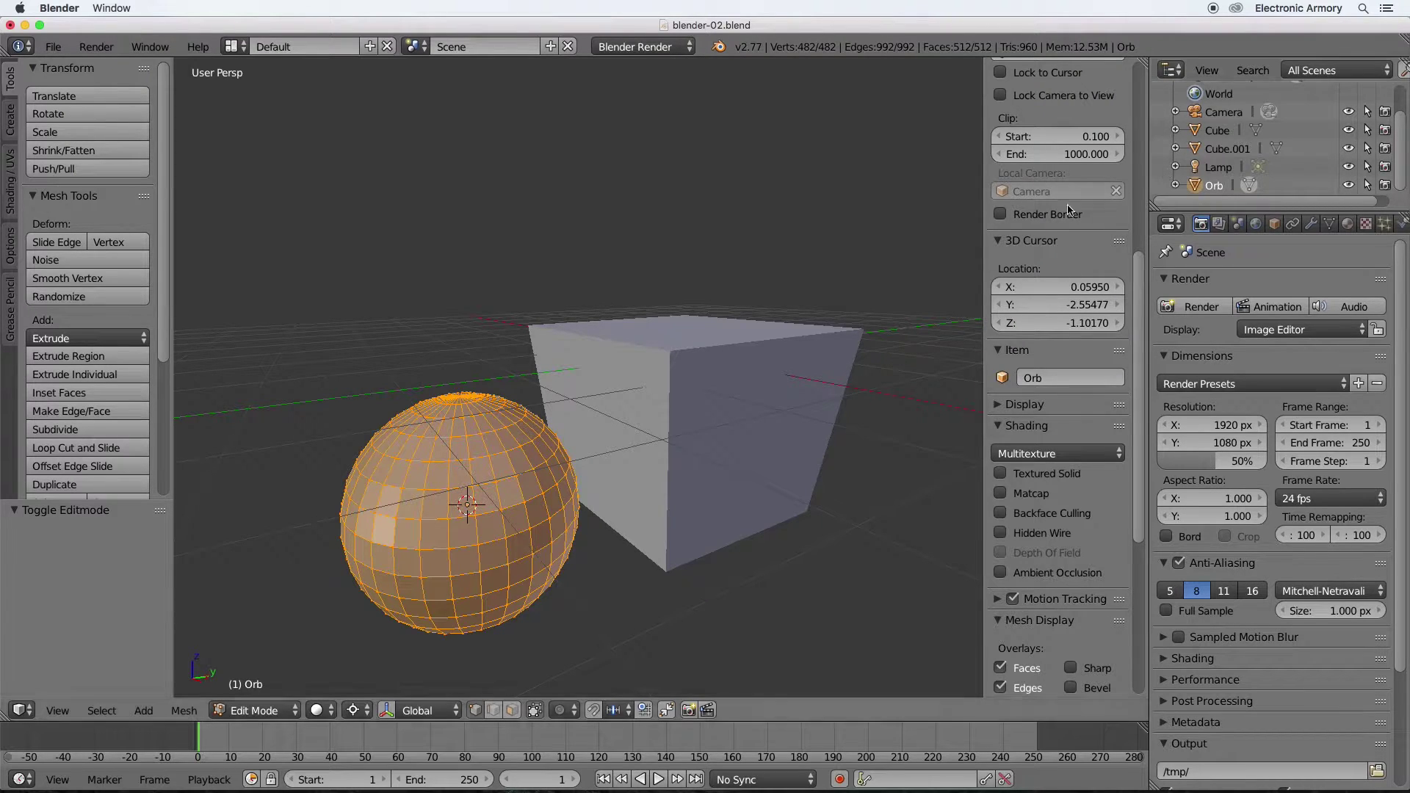
scroll(1059, 290, "down", 4)
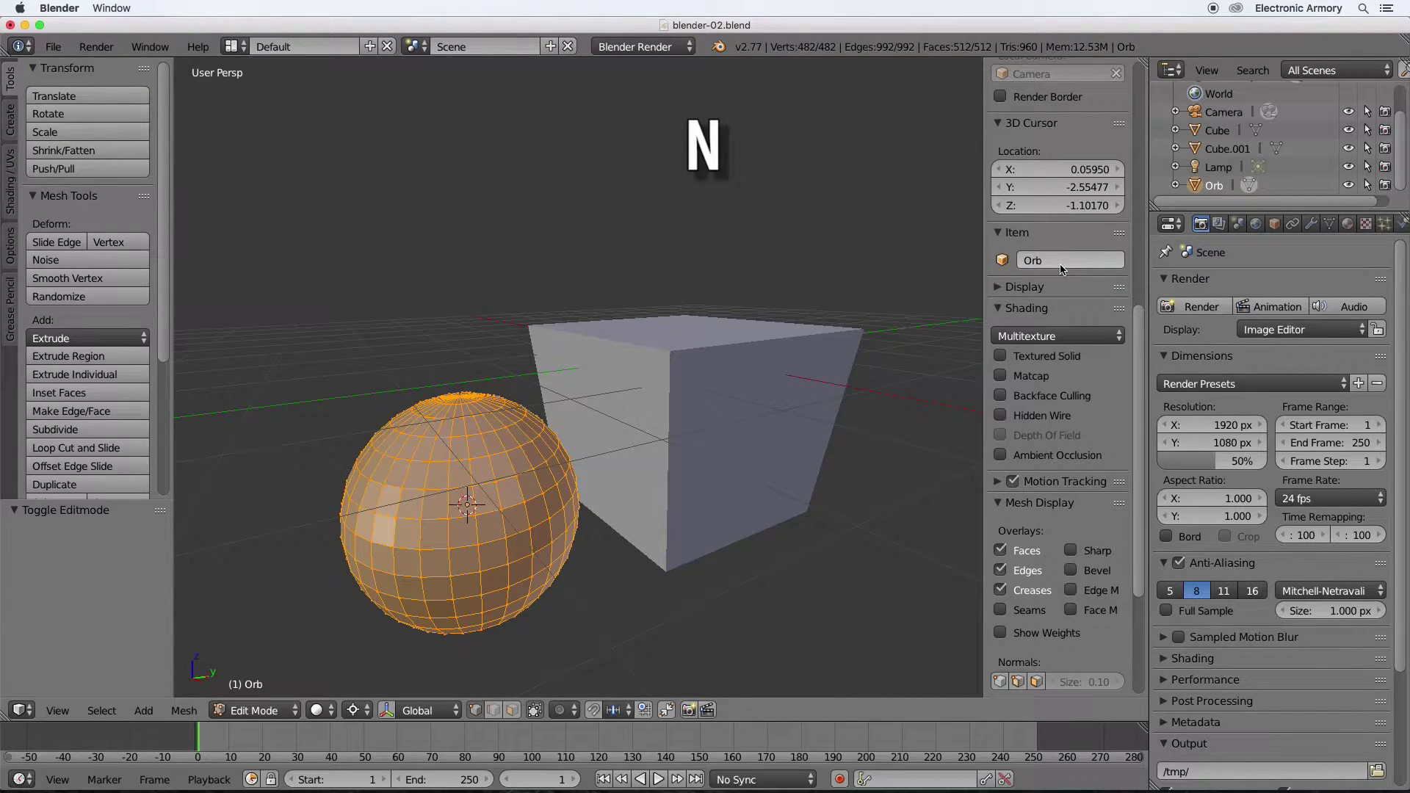
key("n")
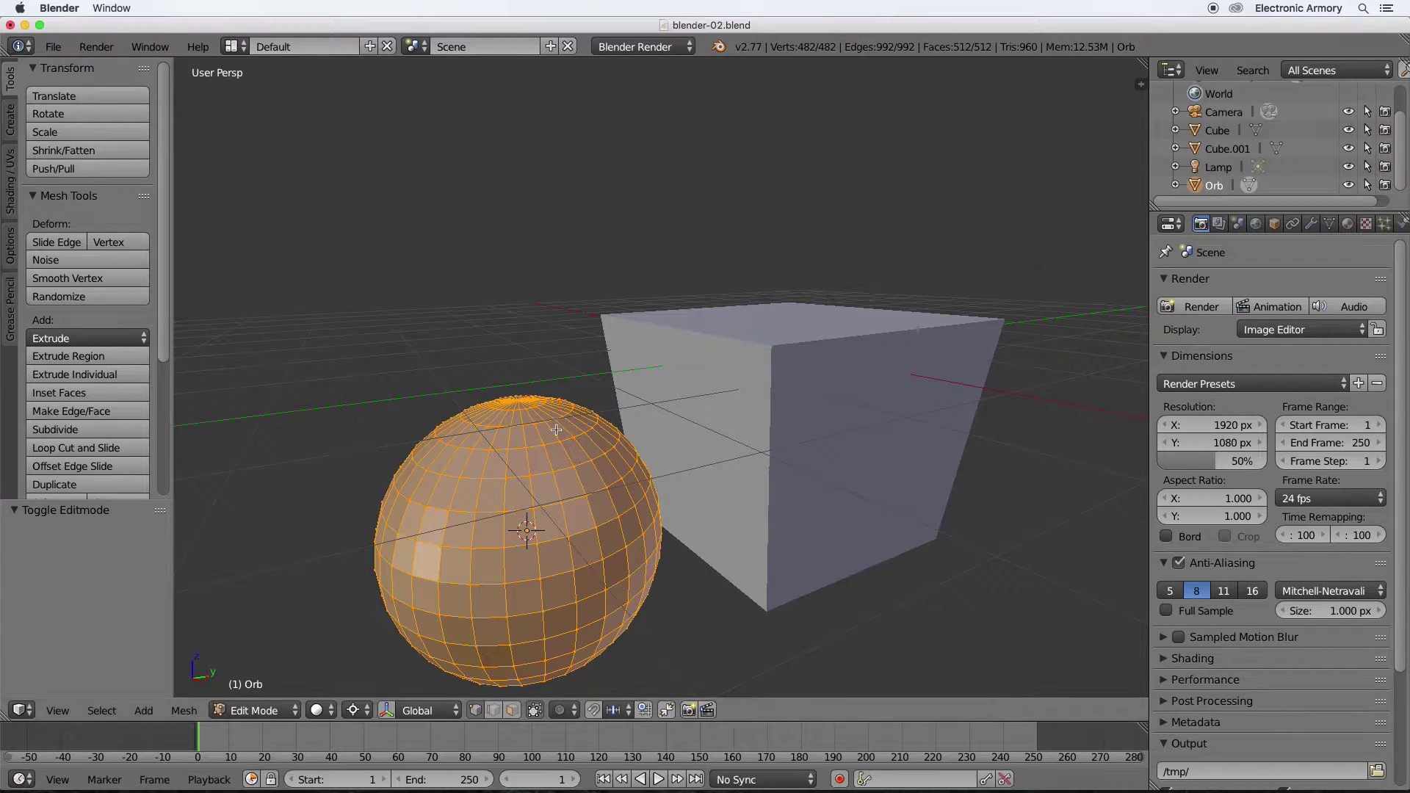
Delete a single vertex on the upper front of the Orb sphere, opening a hole in its surface.
right_click(562, 501)
key("x")
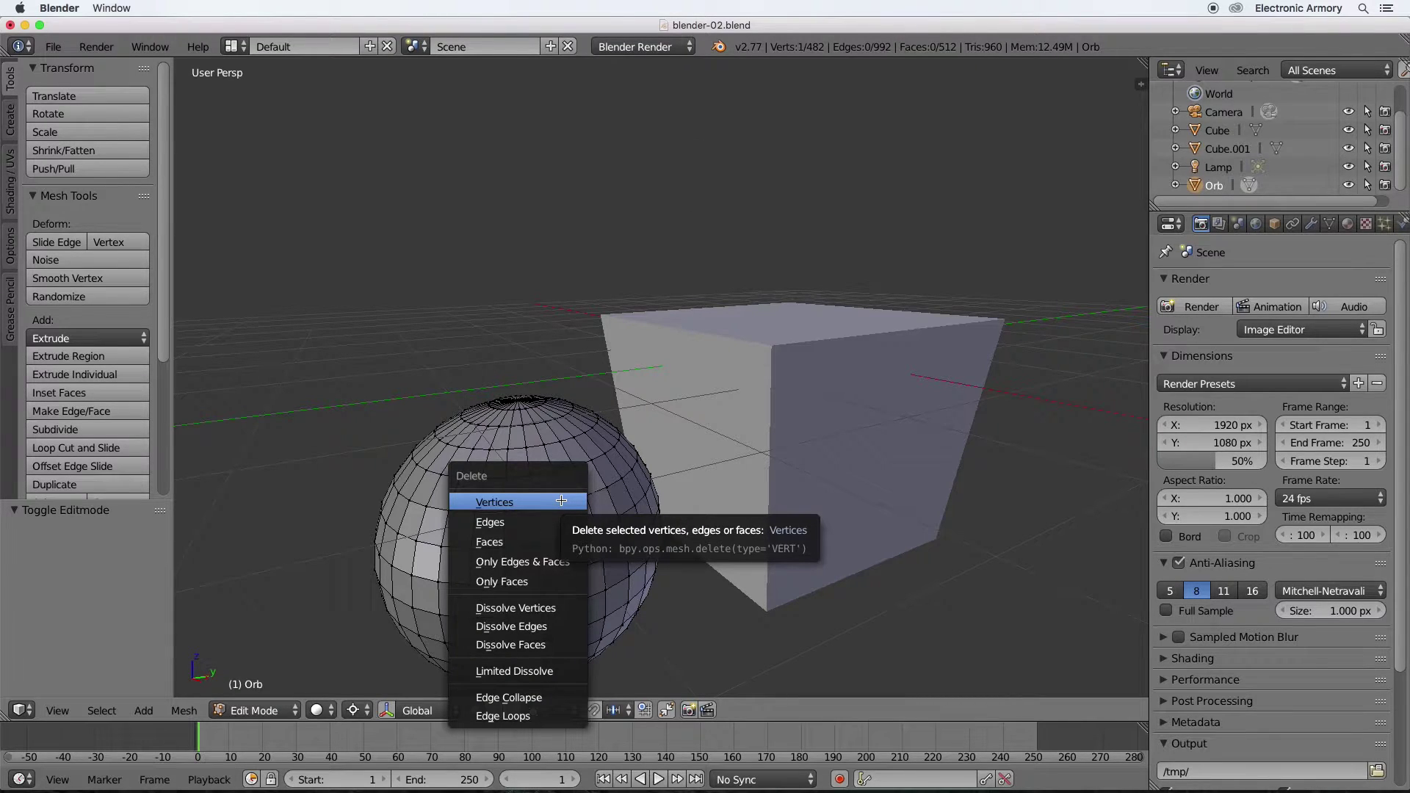
left_click(561, 501)
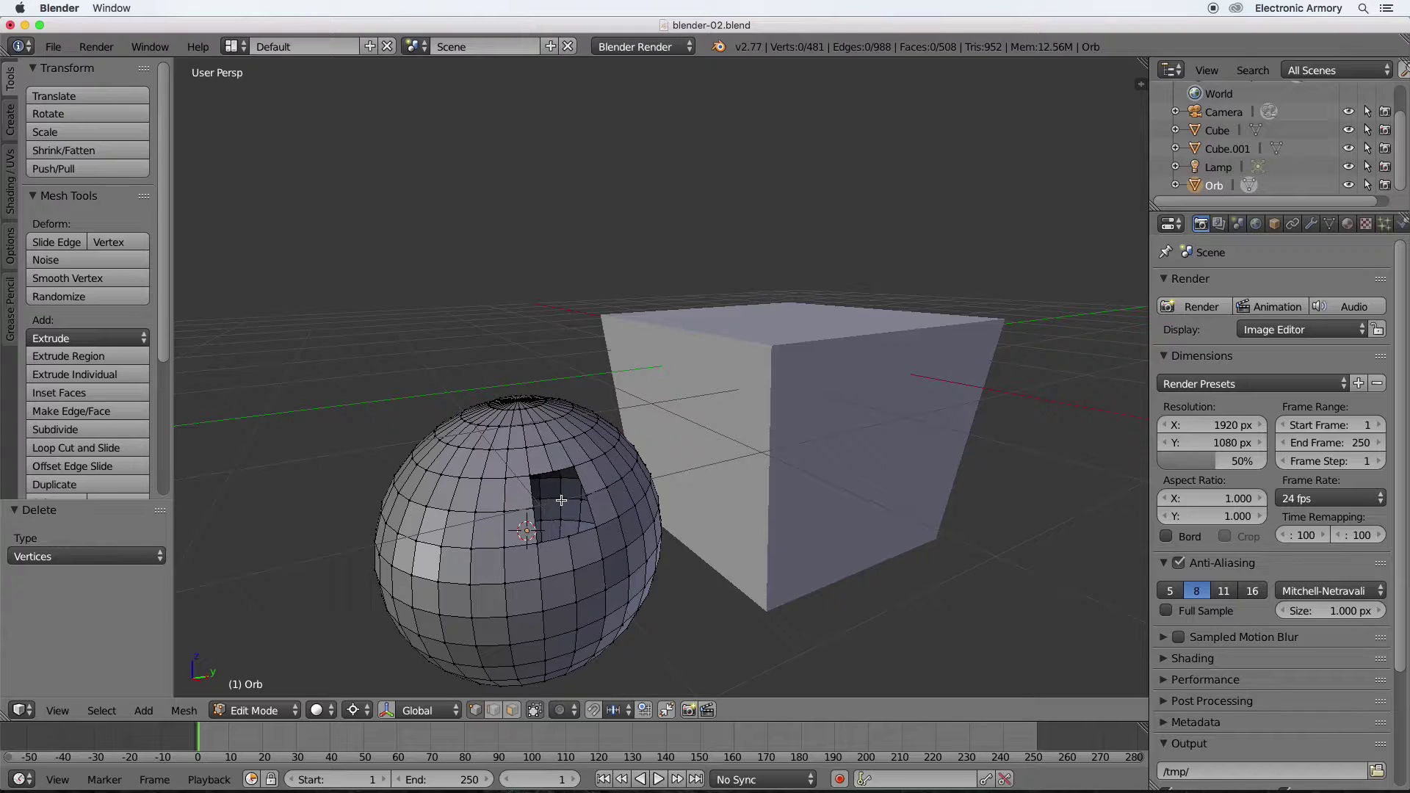
Return to Object Mode and delete the entire Orb sphere.
key("Tab")
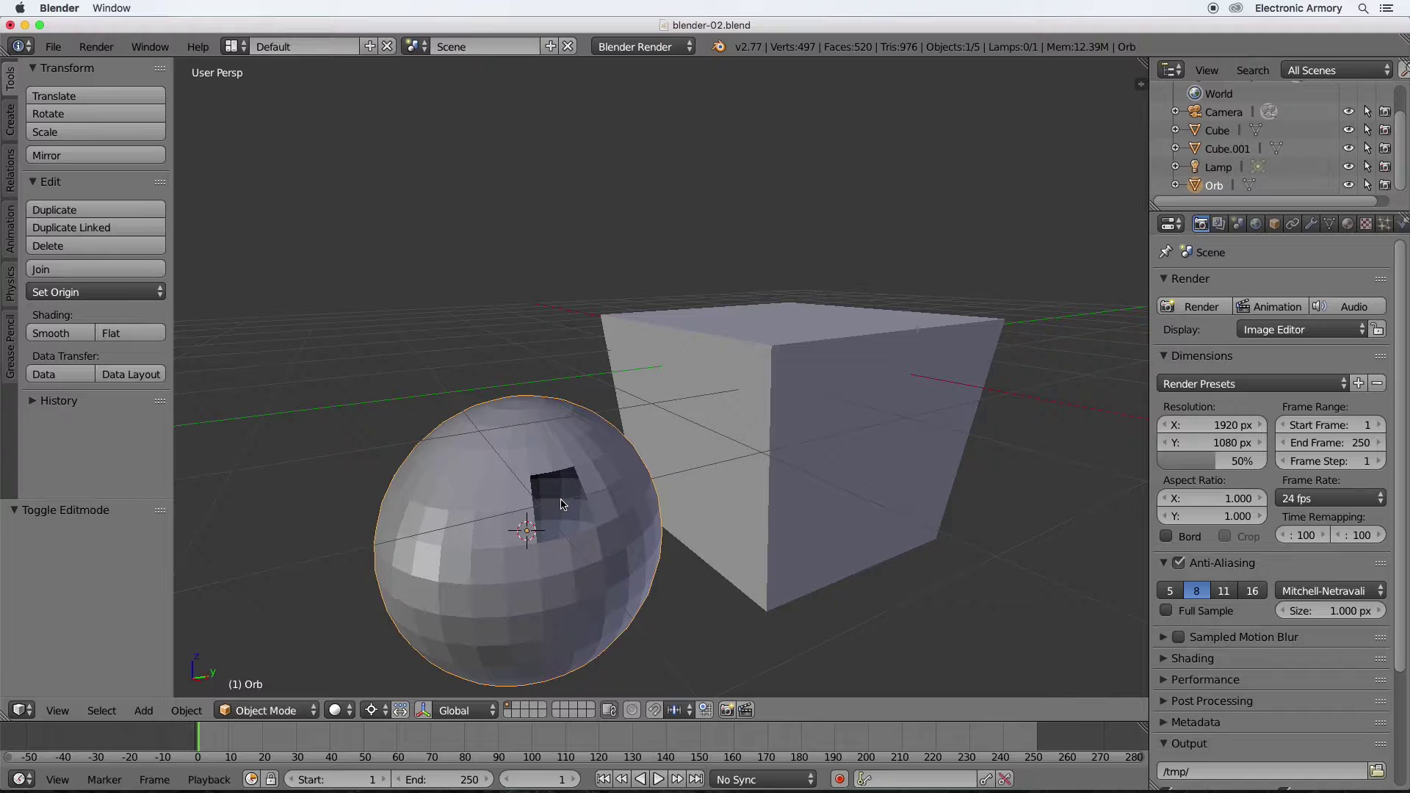
key("x")
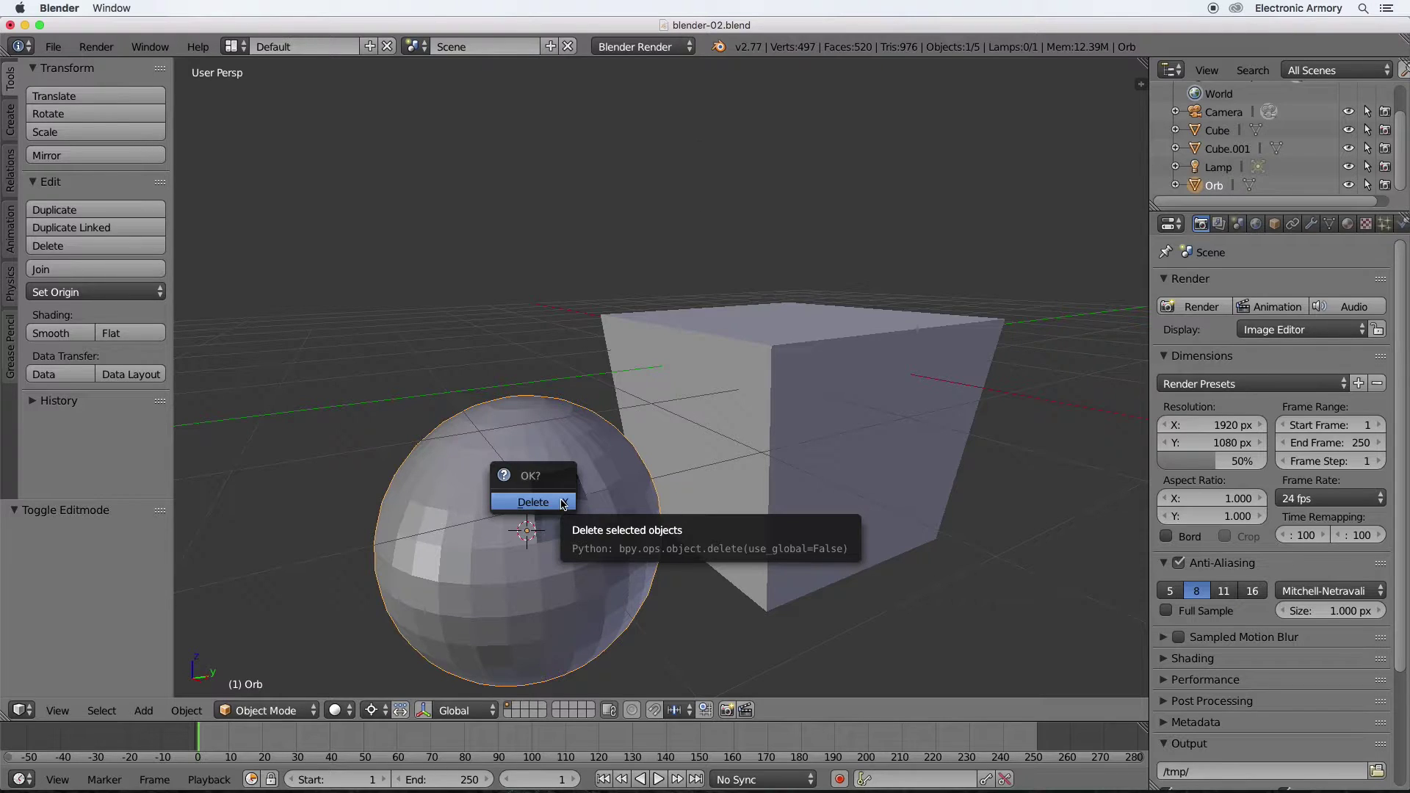
left_click(563, 503)
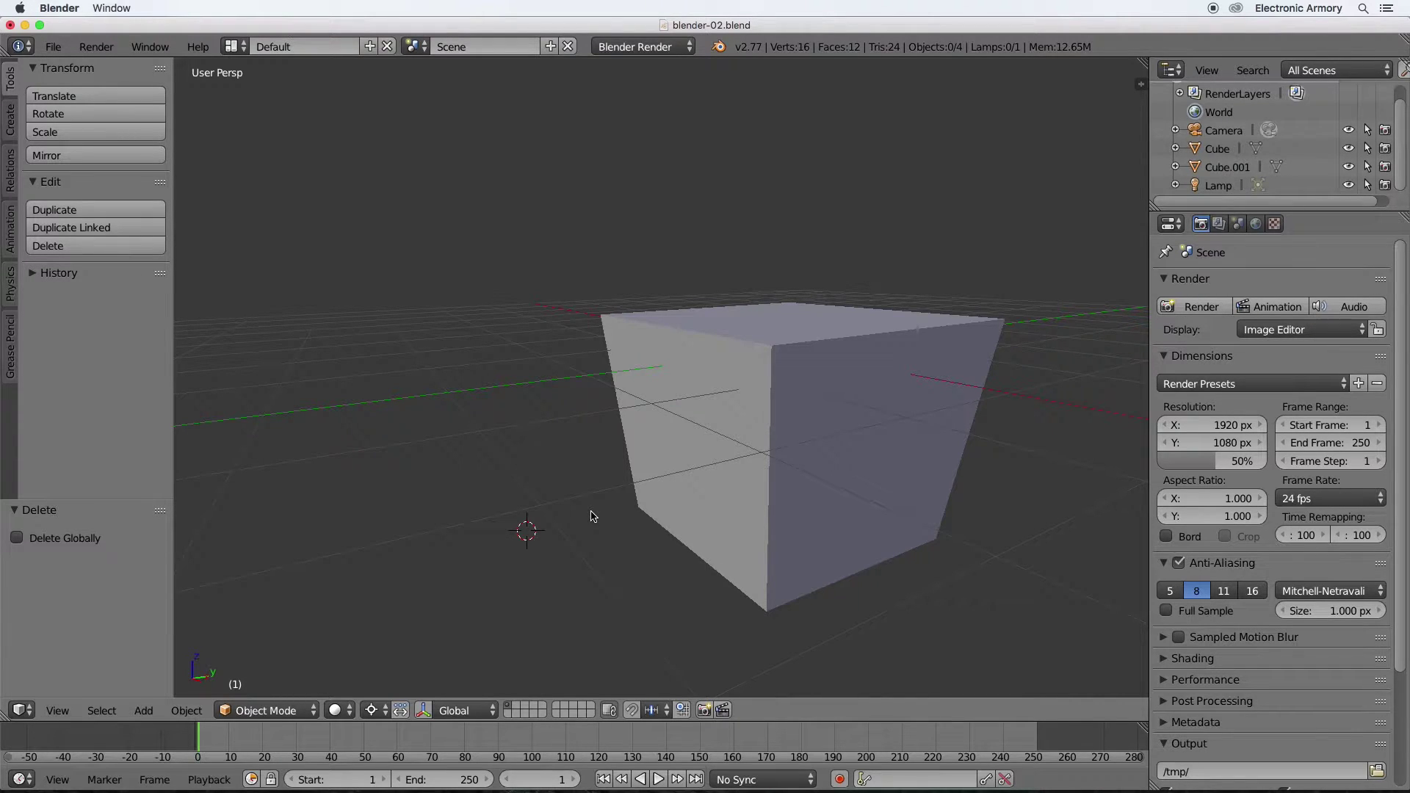
Move the duplicate cube Cube.001 up and away from the original by about X 0.275, Y 0.967, Z 1.142.
key("ctrl+z")
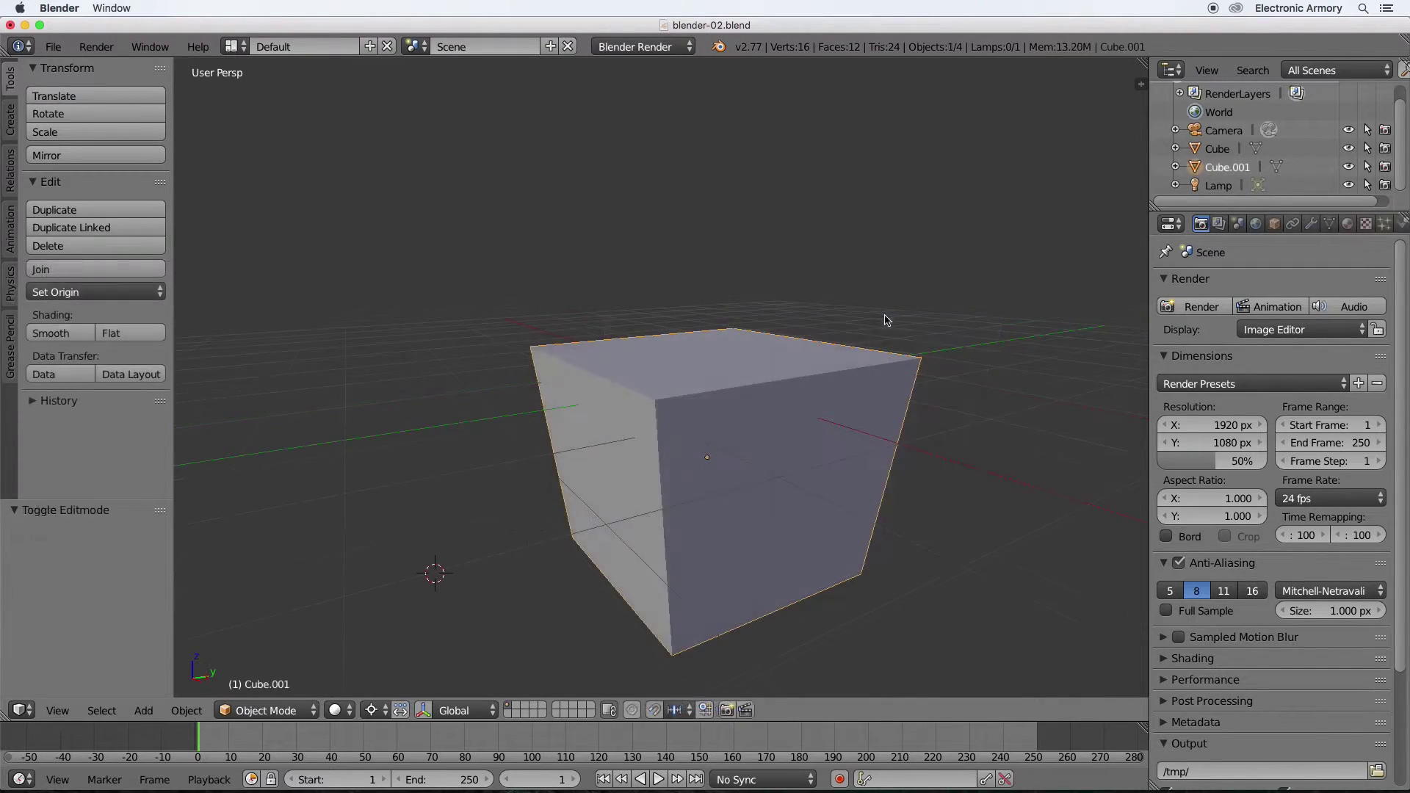
key("g")
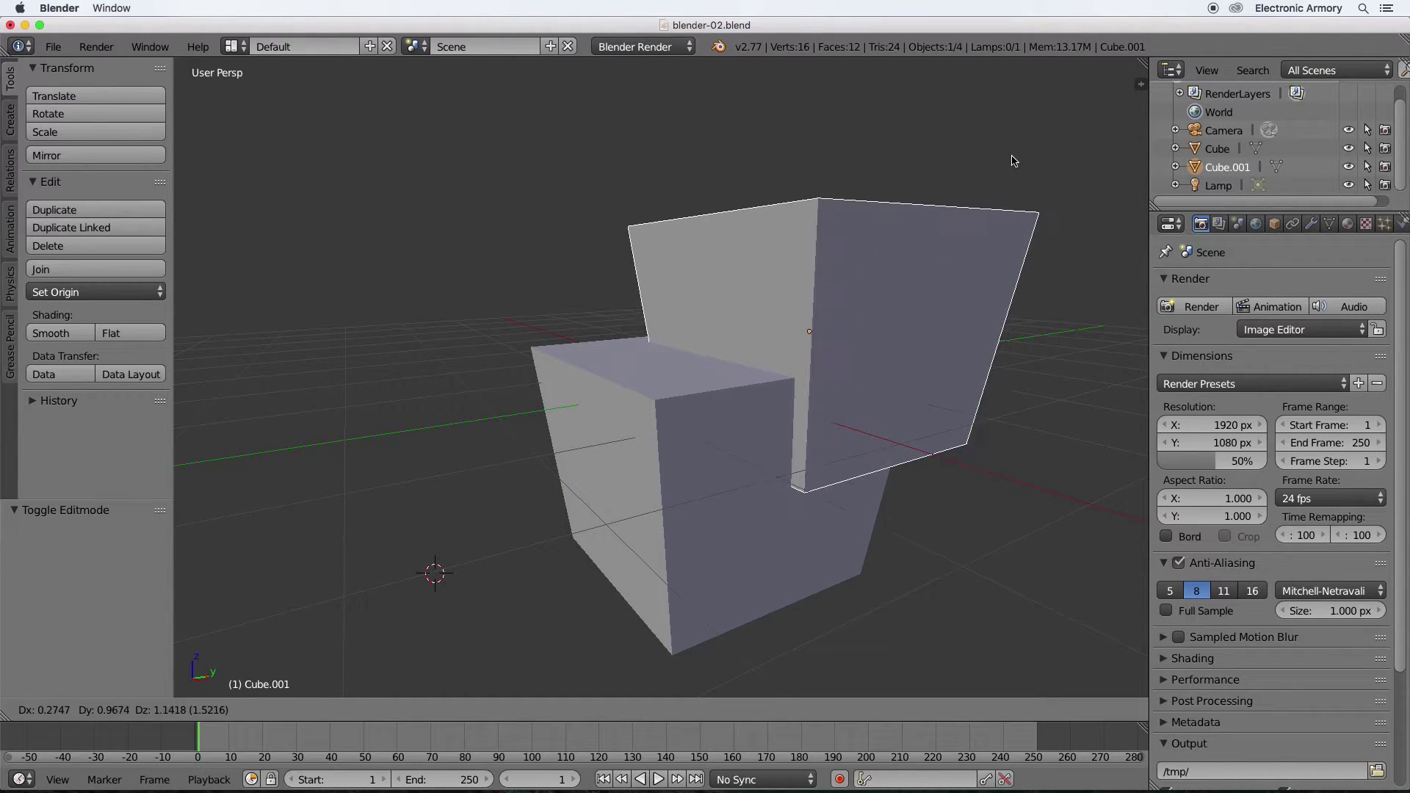
left_click(1014, 157)
Delete the displaced duplicate cube and select the original cube.
key("x")
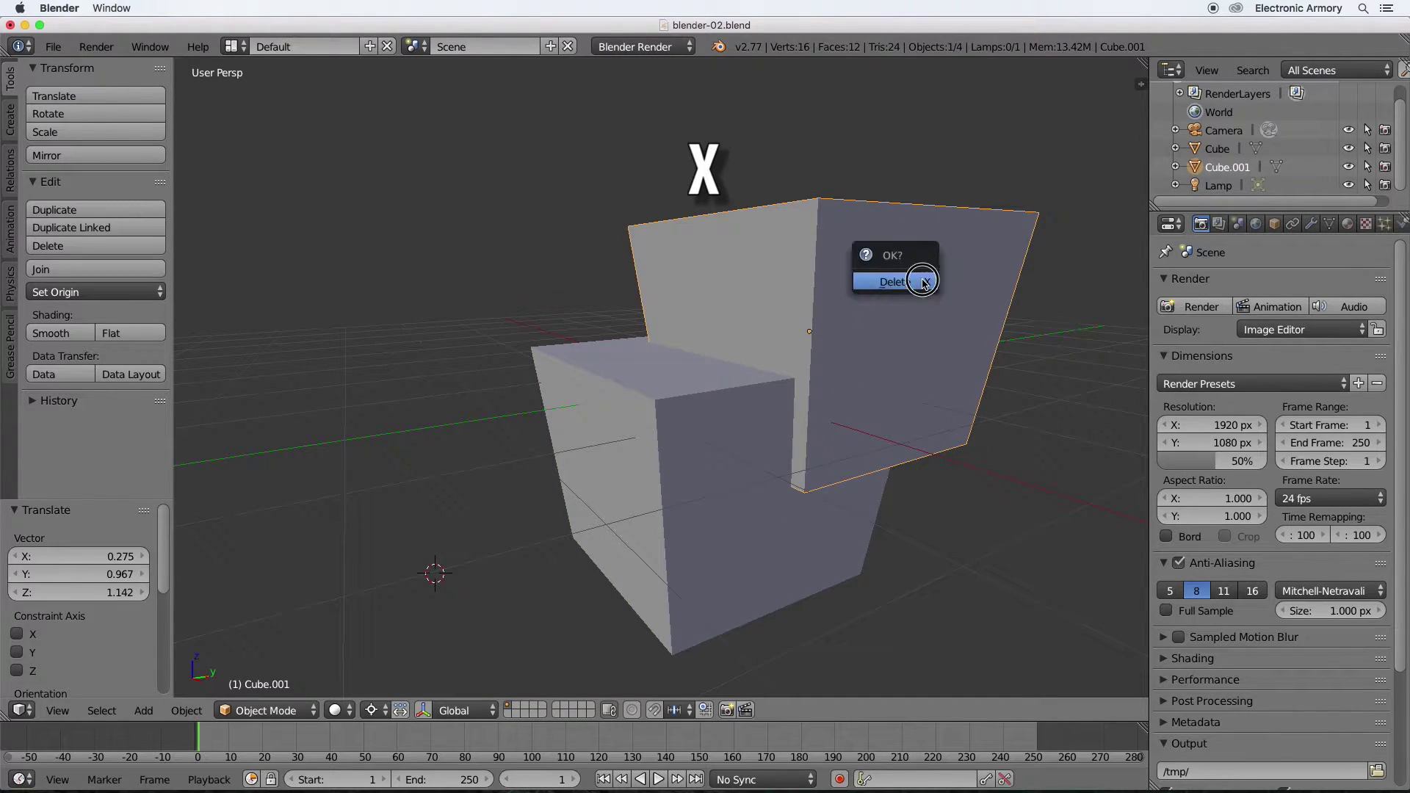
left_click(924, 283)
right_click(829, 390)
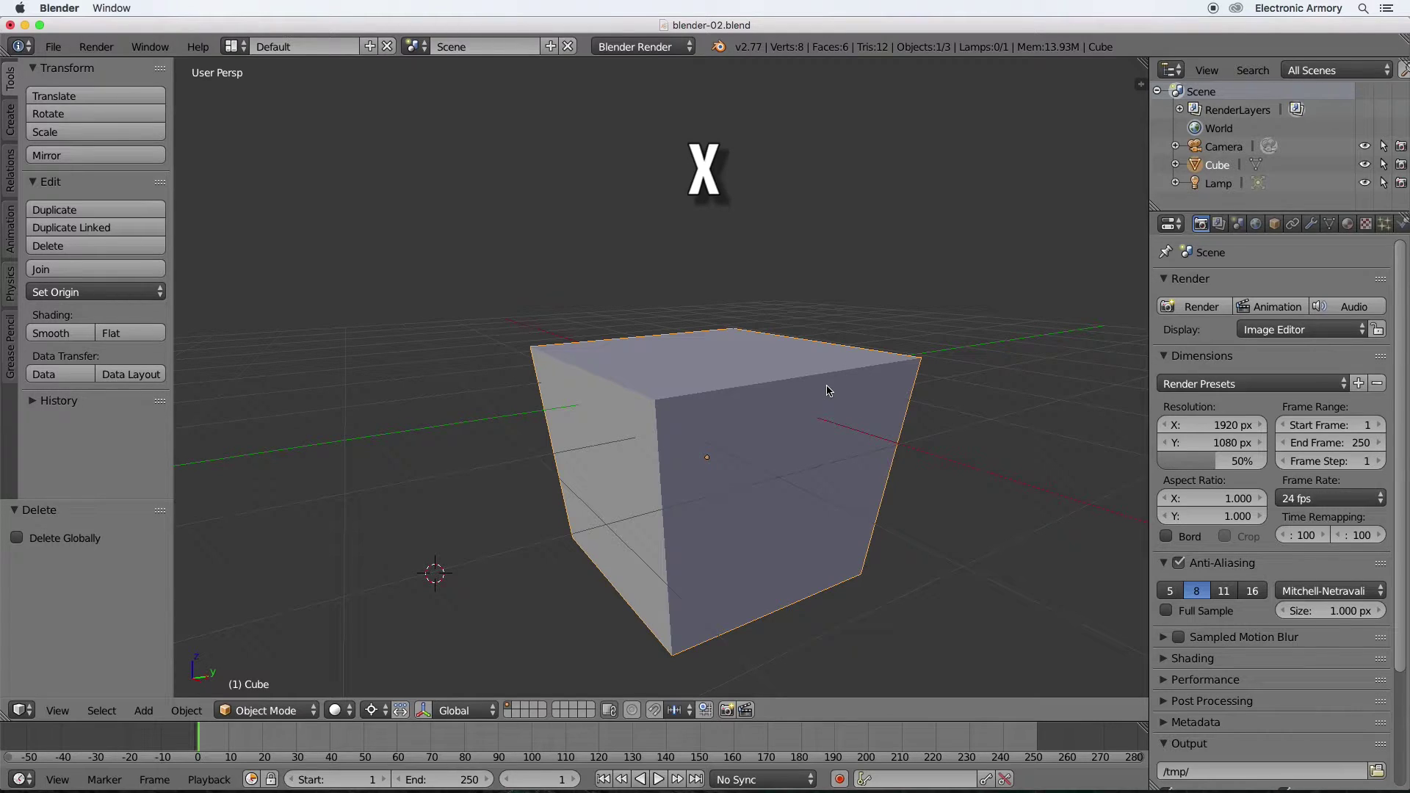
In Edit Mode, complete the selection of the cube's top face and raise it about 2.179 along global Z.
key("g")
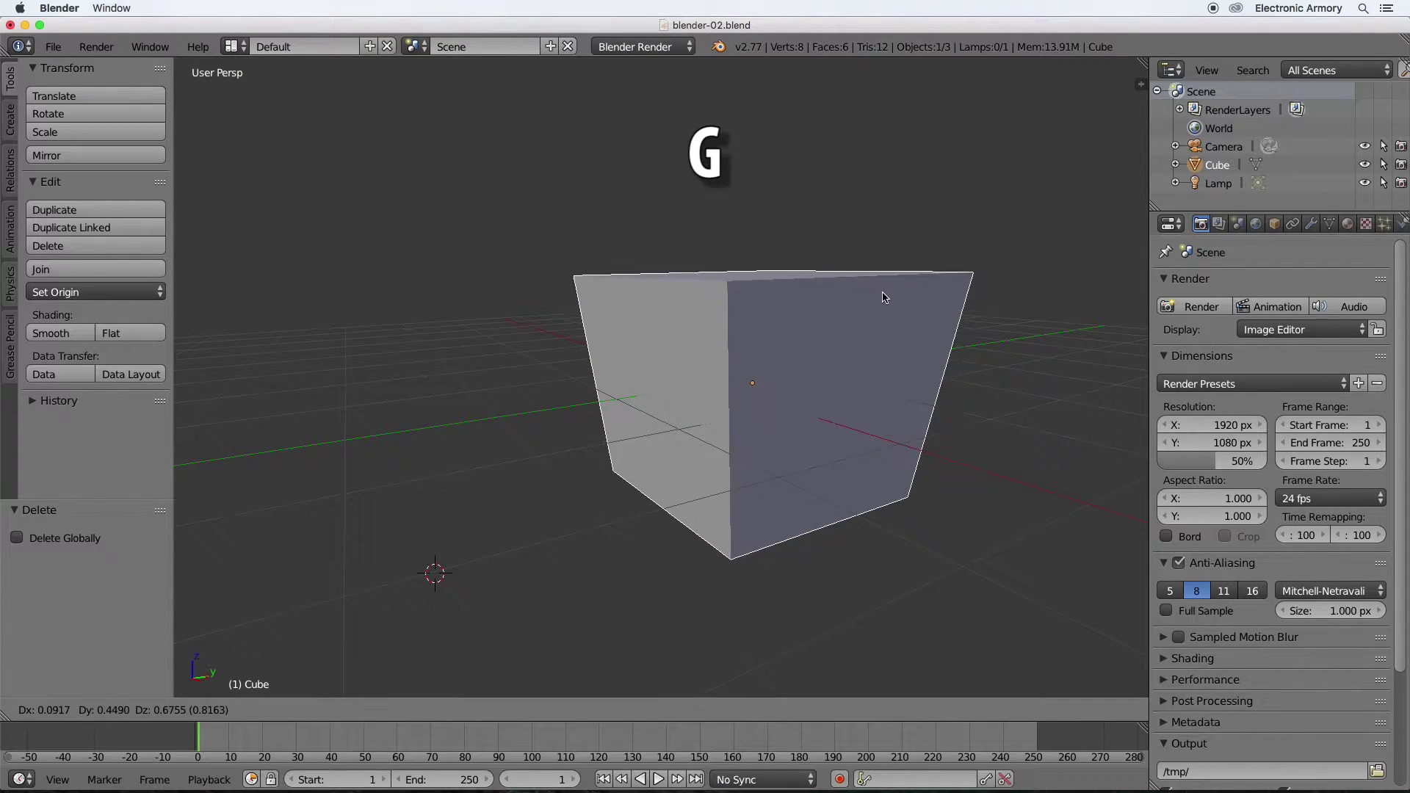
key("Escape")
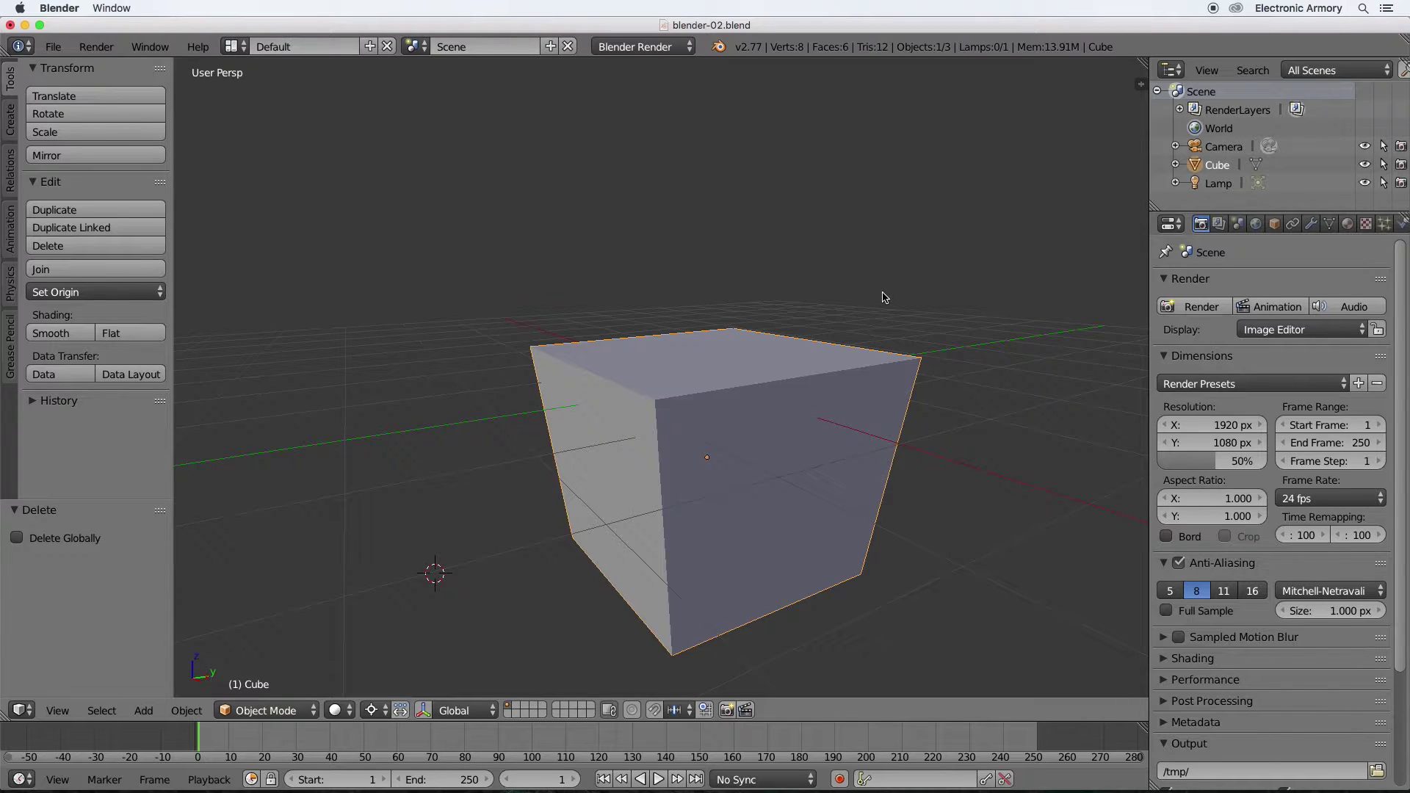
key("Tab")
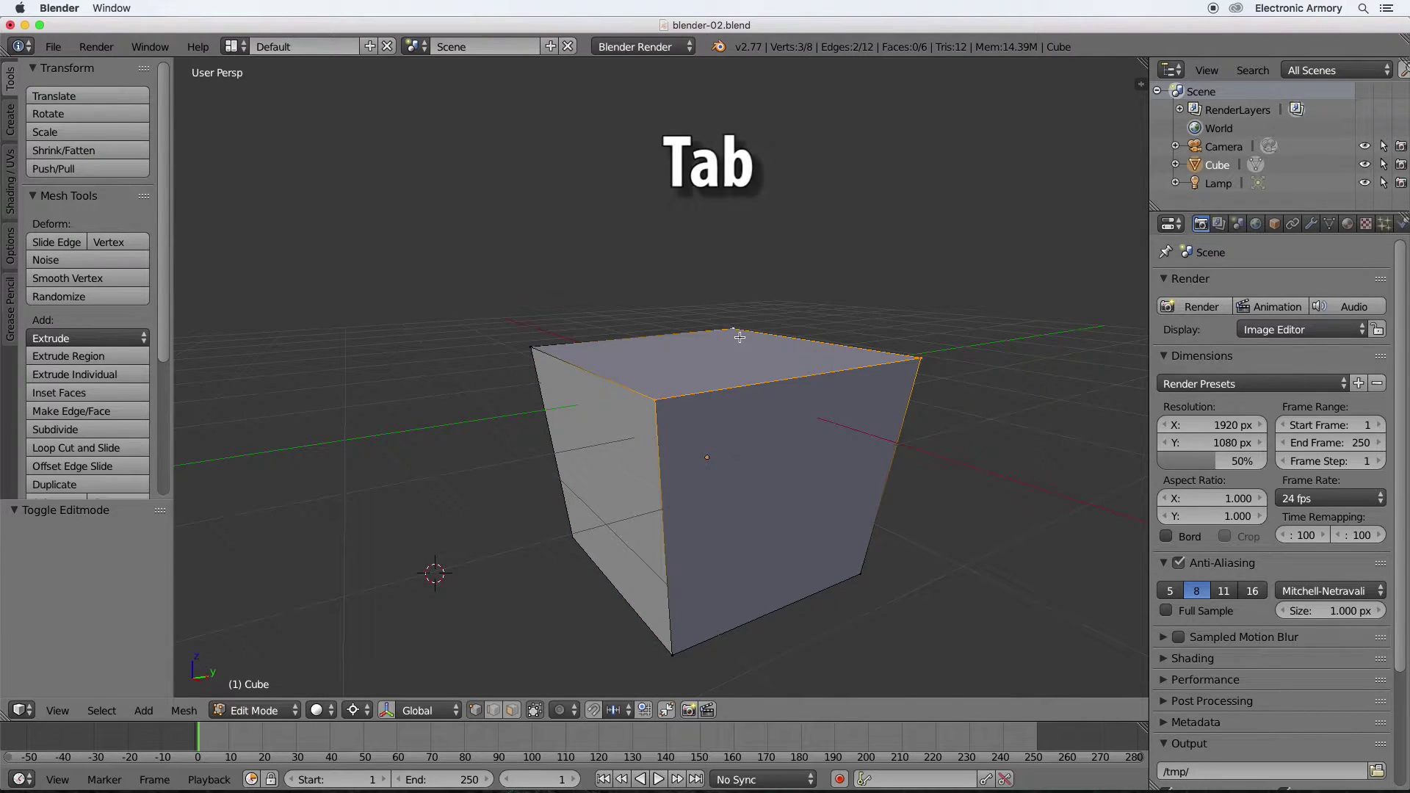
right_click(533, 348, "shift")
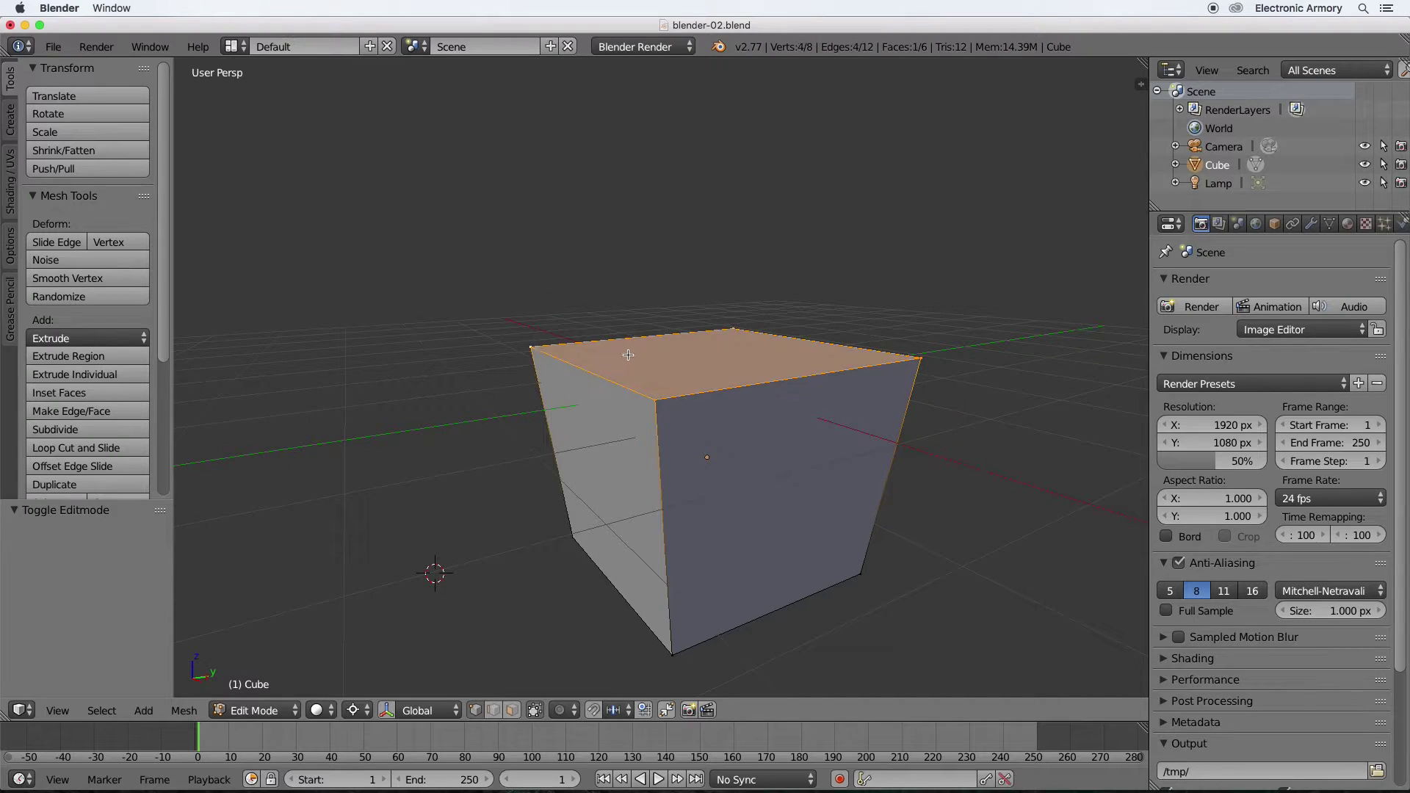
key("g")
key("z")
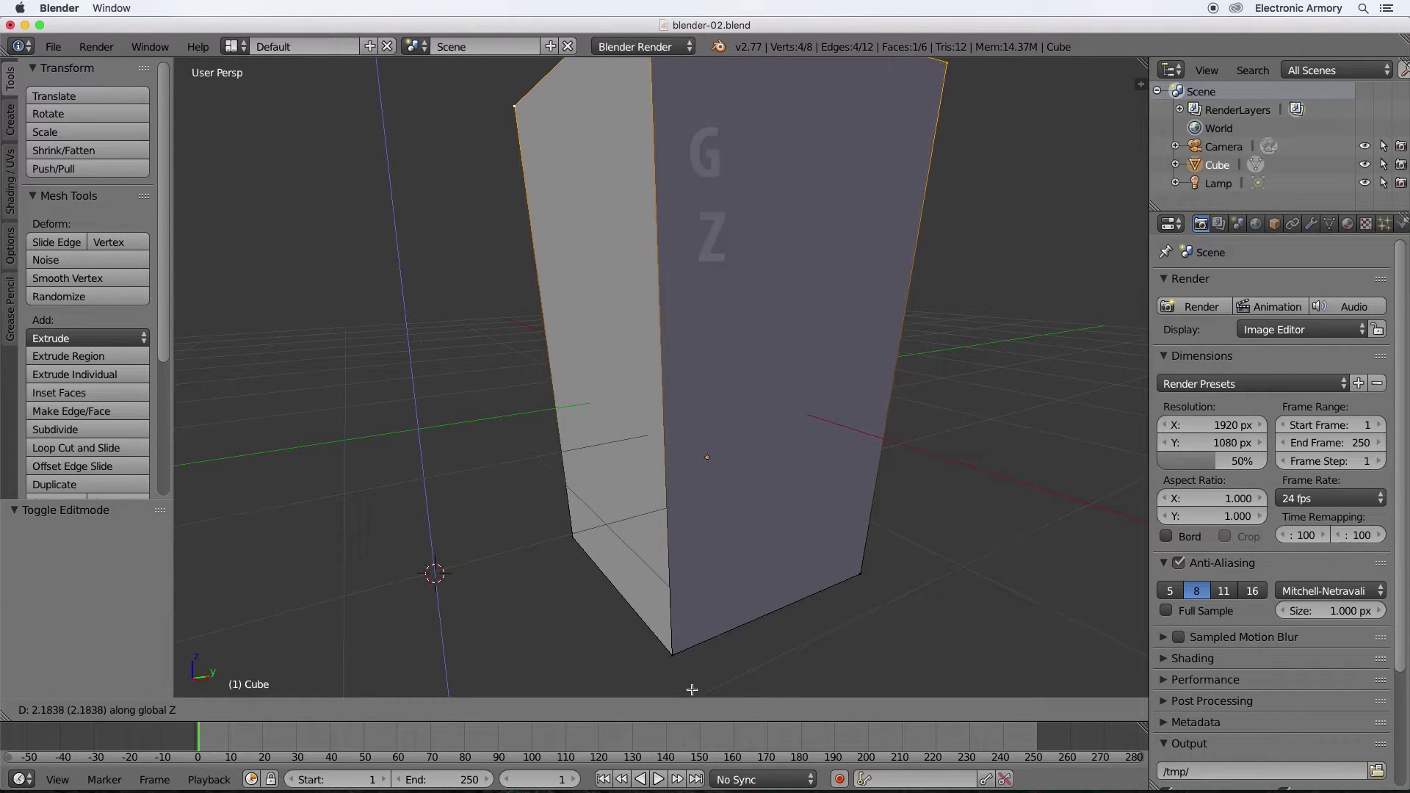
left_click(686, 70)
Try raising the top face about another 3.02 along global Z, and undo that move.
scroll(722, 624, "up", 2)
scroll(722, 624, "down", 3)
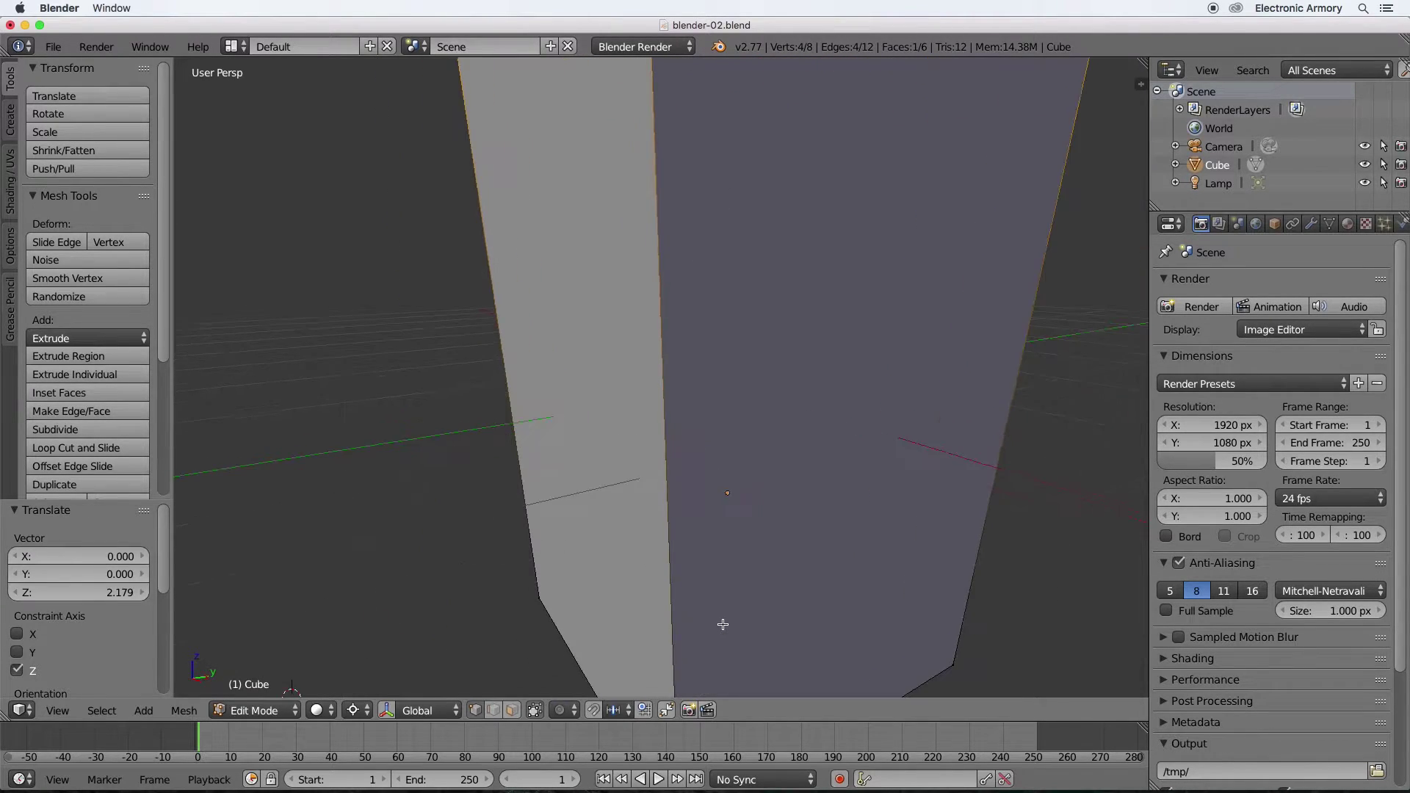
middle_click_drag(724, 607, 689, 620)
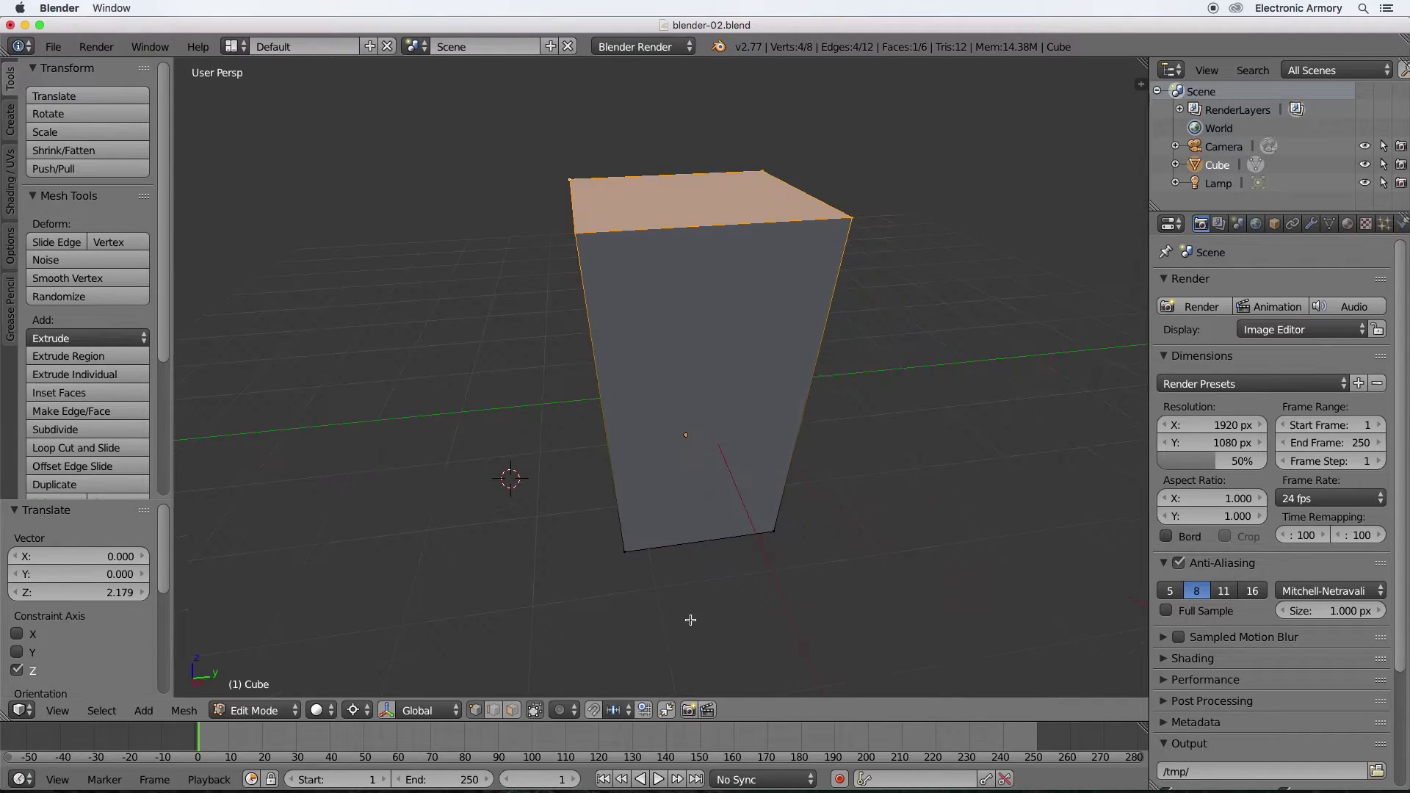
scroll(699, 553, "down", 3)
middle_click_drag(703, 544, 708, 575)
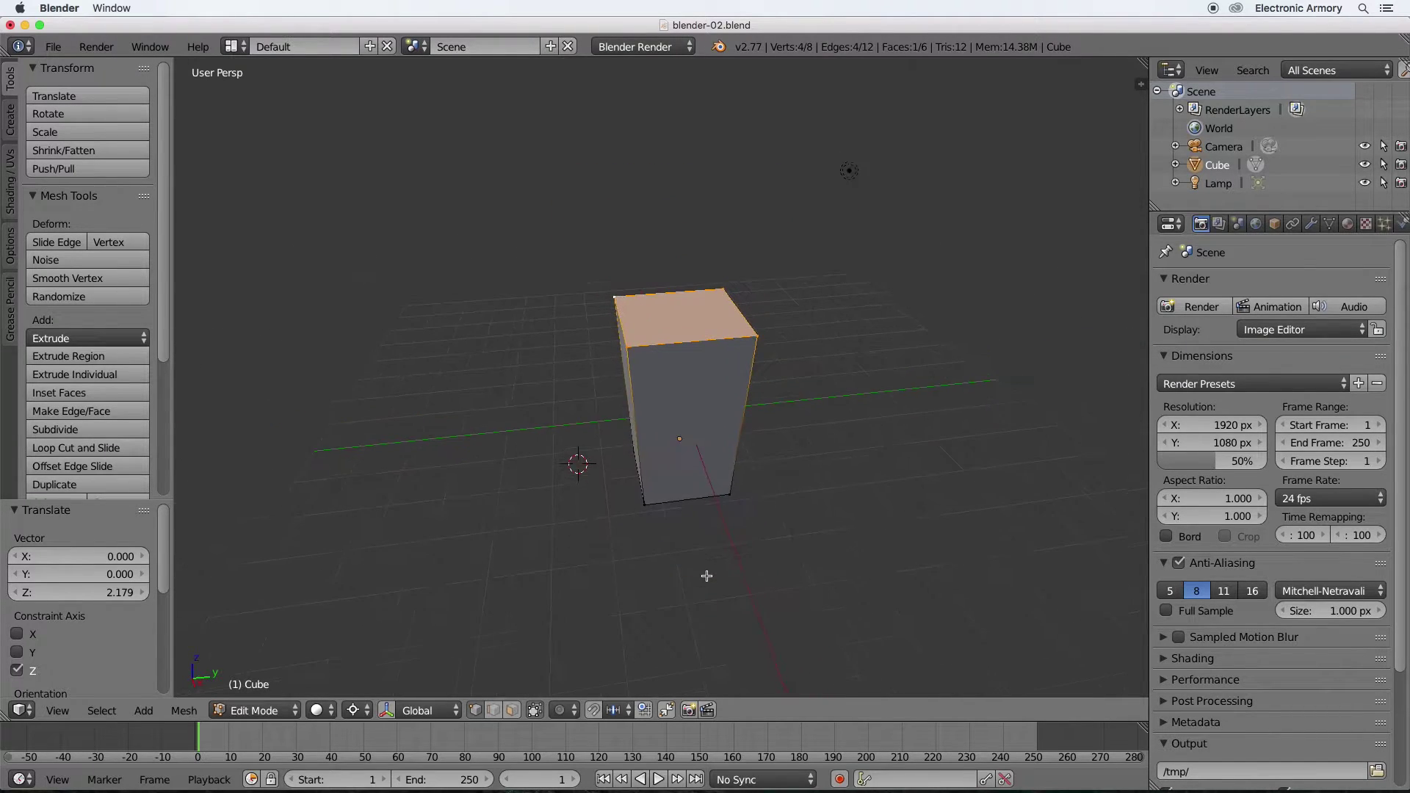
key("g")
key("z")
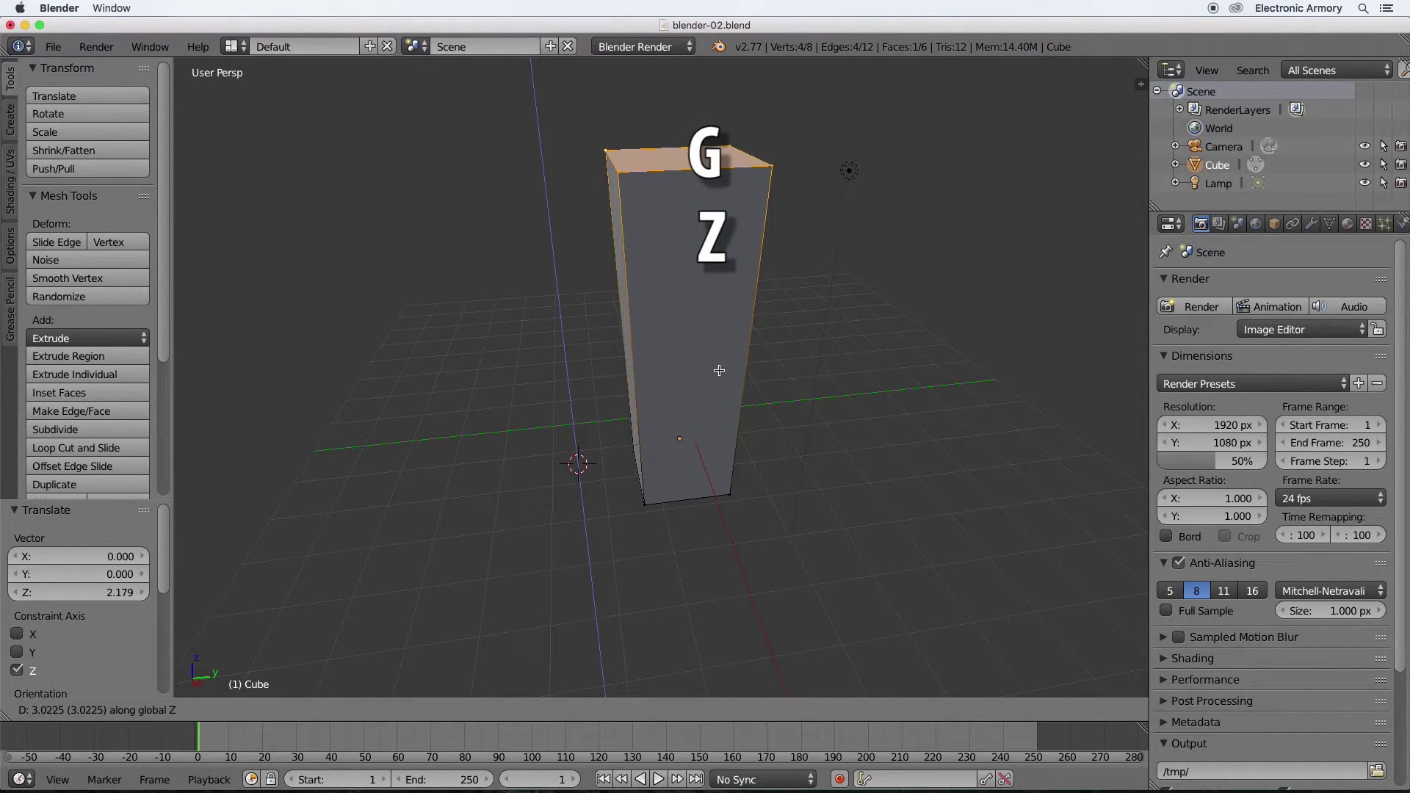
left_click(719, 370)
key("ctrl+z")
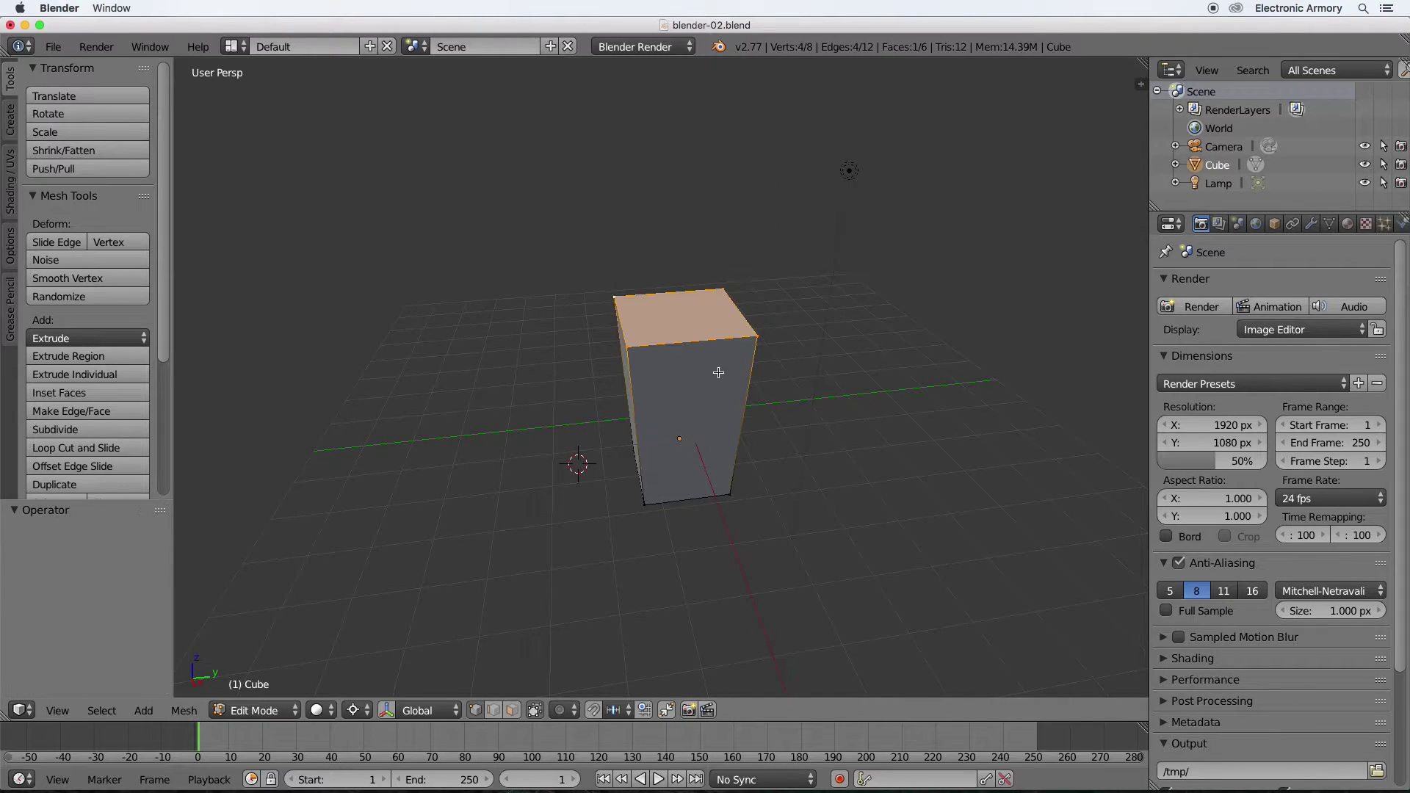
Select all vertices of the stretched cube and set the pivot point to Median Point.
key("a")
key("a")
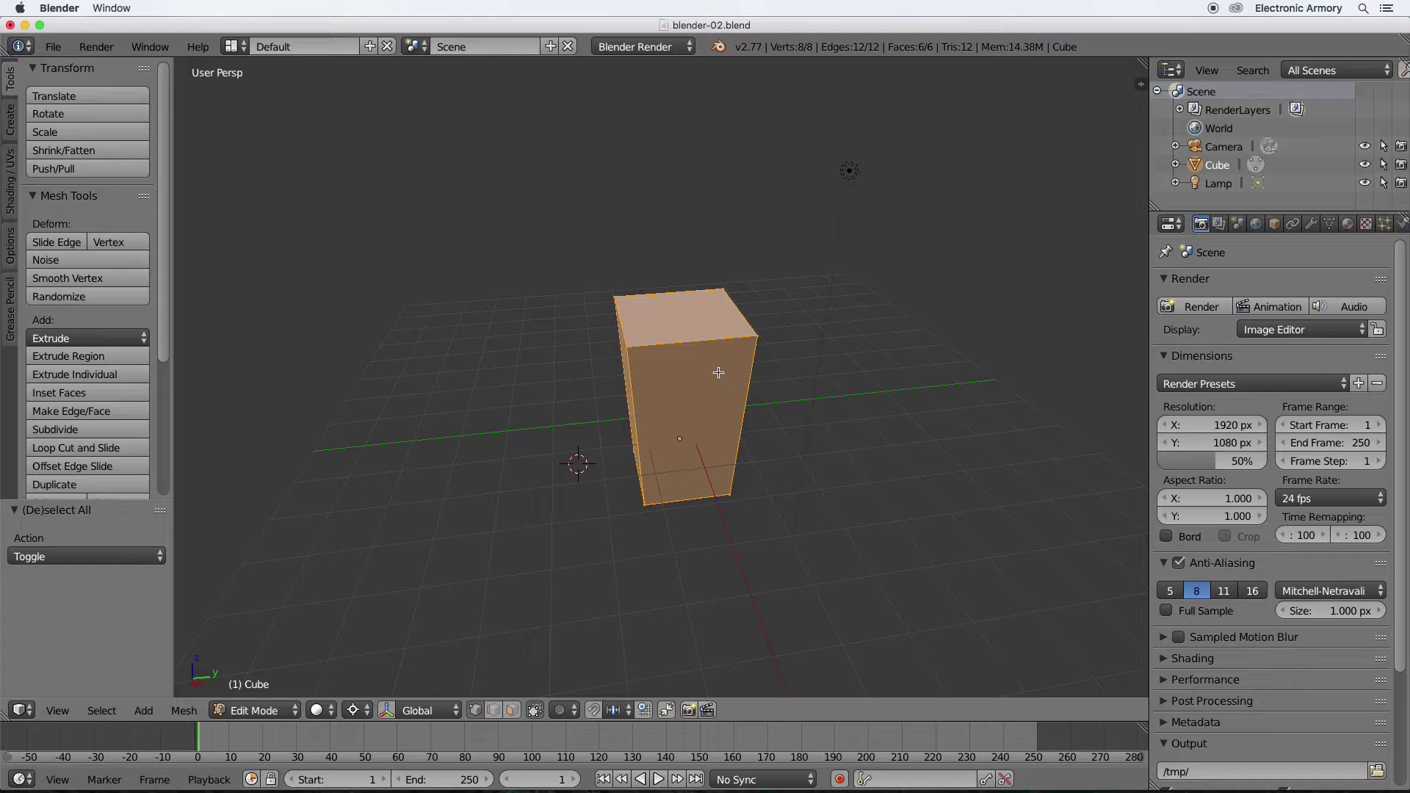
key("s")
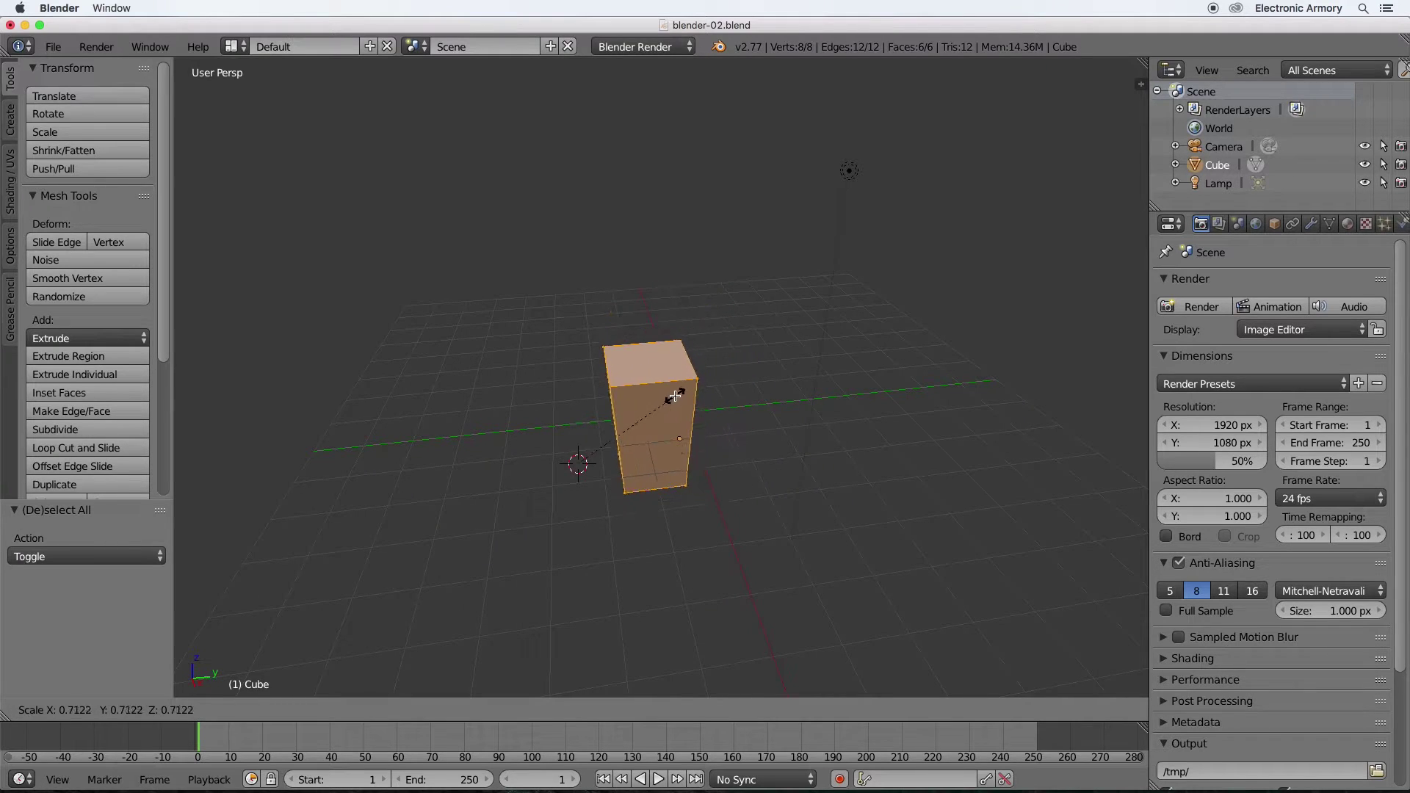
right_click(666, 402)
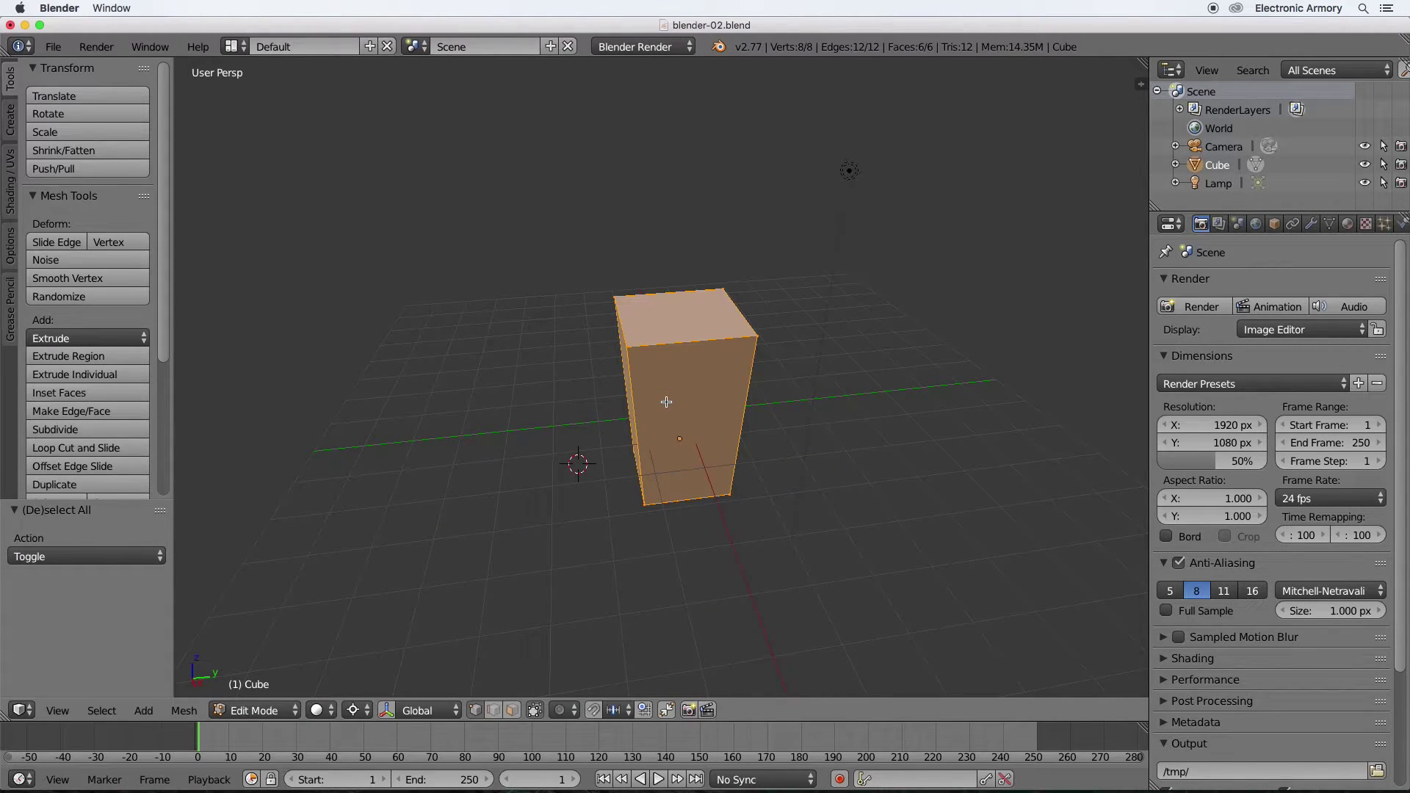
left_click(356, 711)
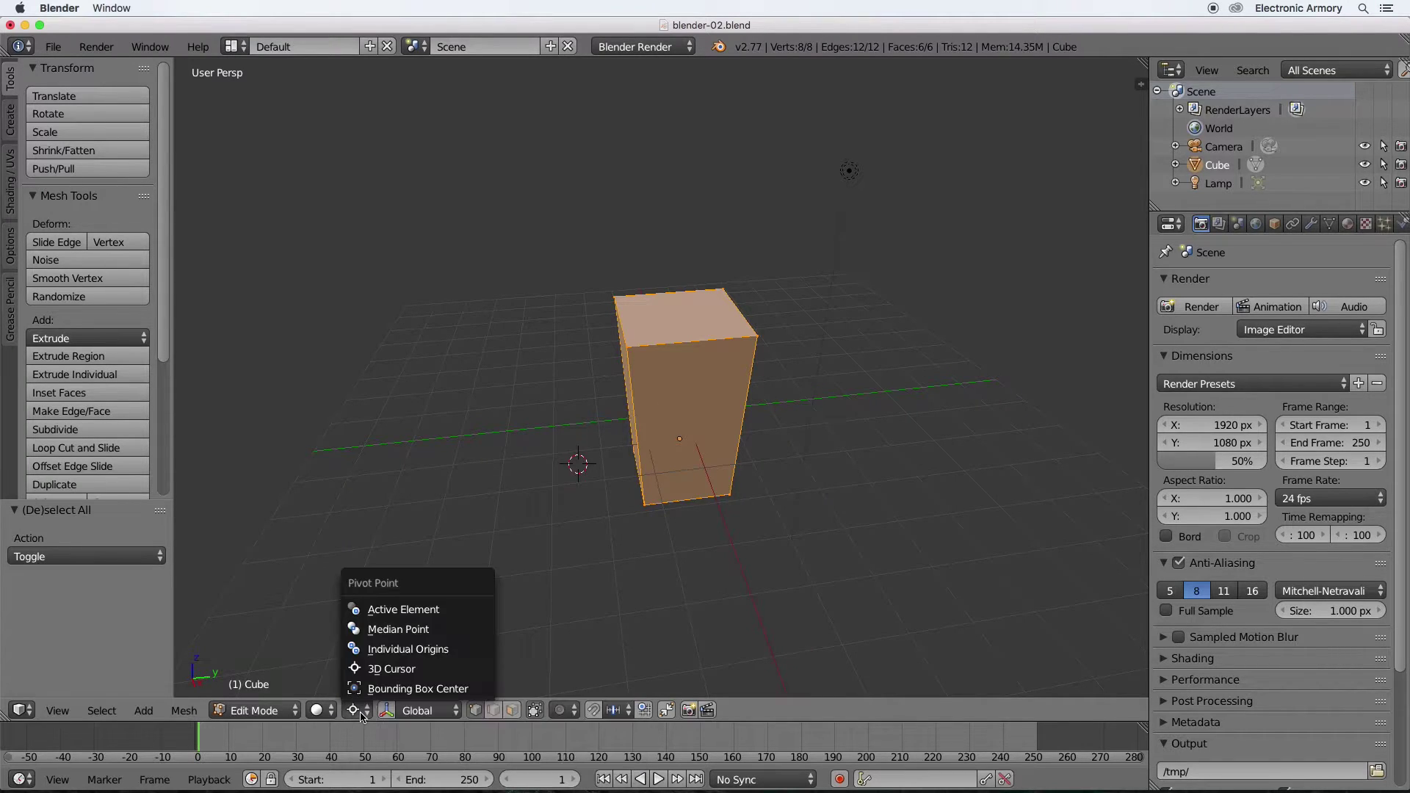
left_click(401, 629)
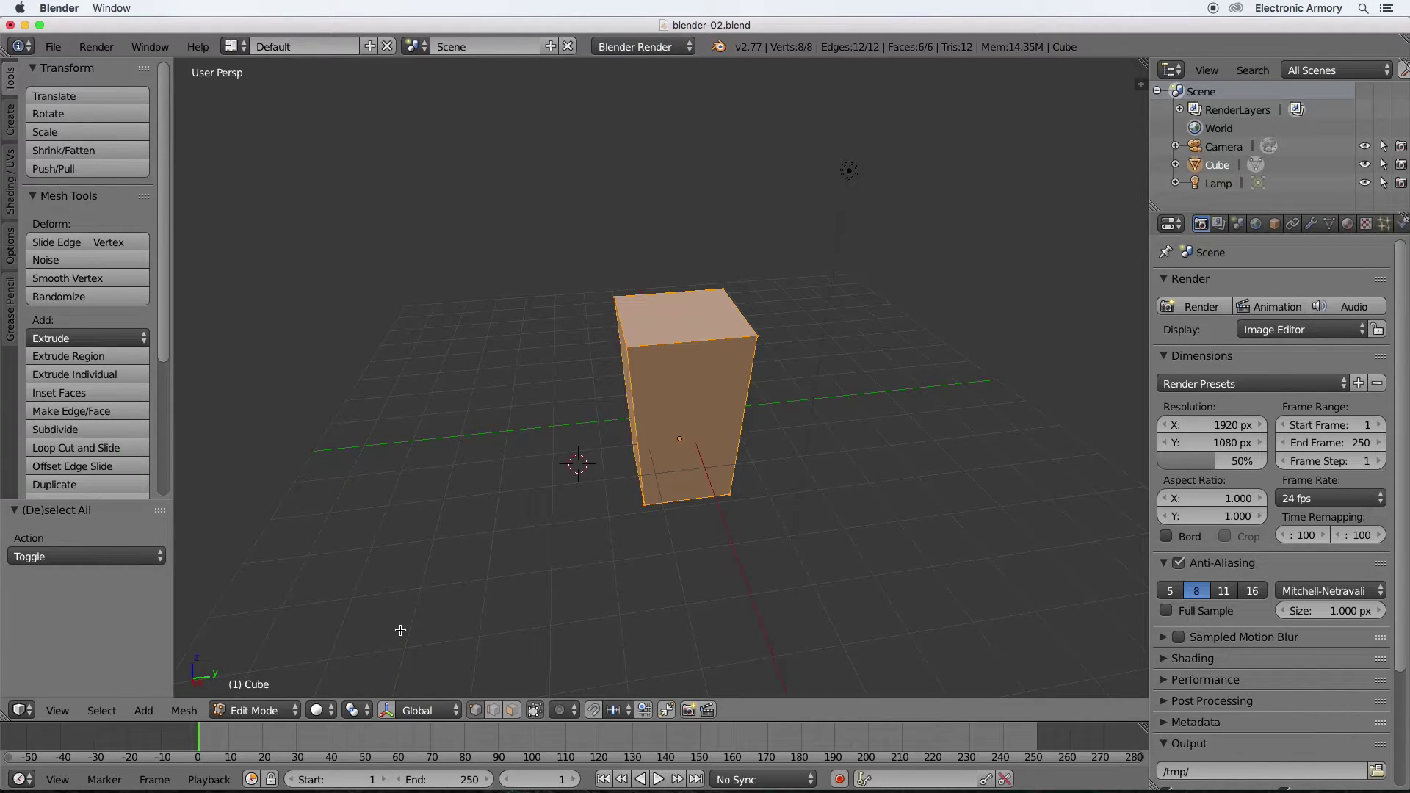
Scale the whole mesh to about 0.196 in X and Y while locking the global Z axis.
key("s")
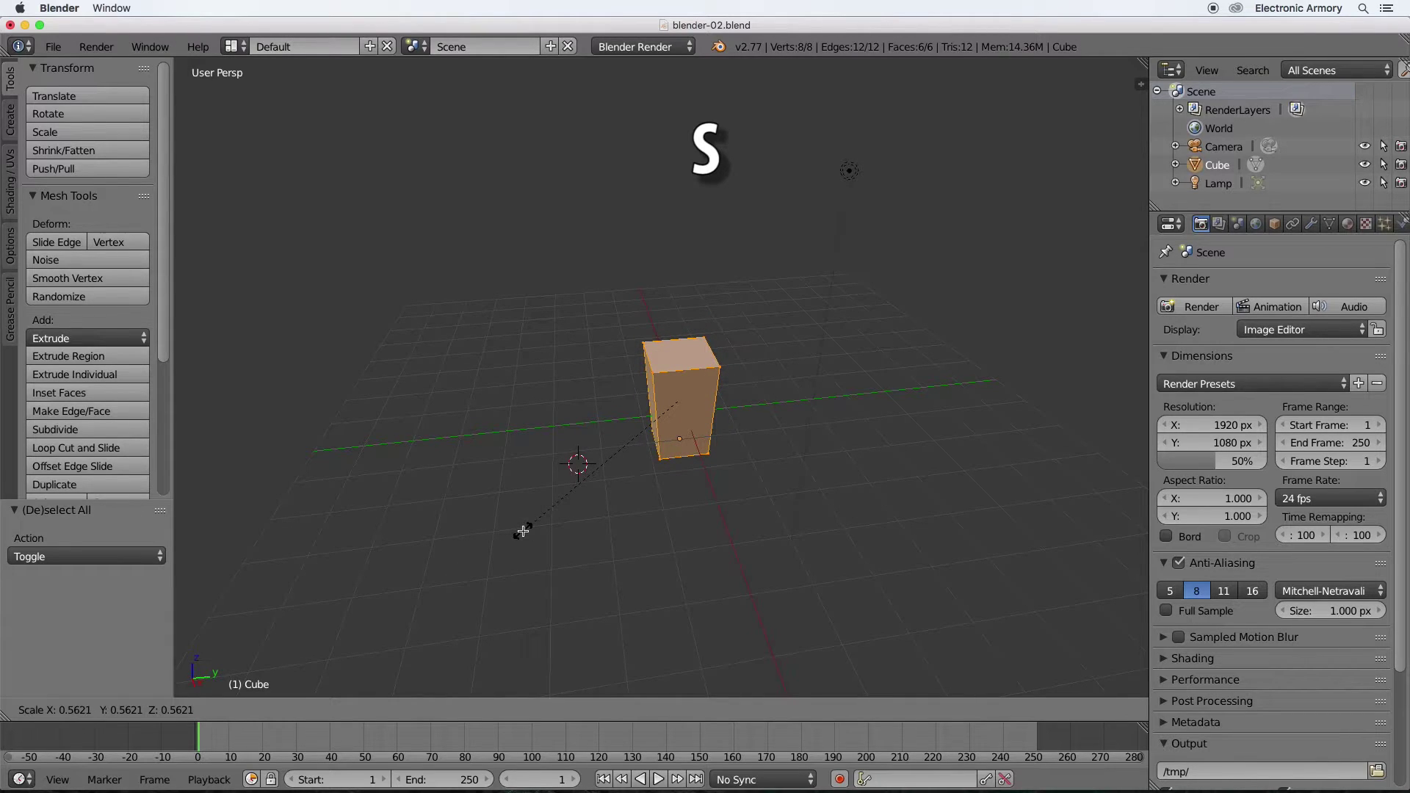
right_click(523, 531)
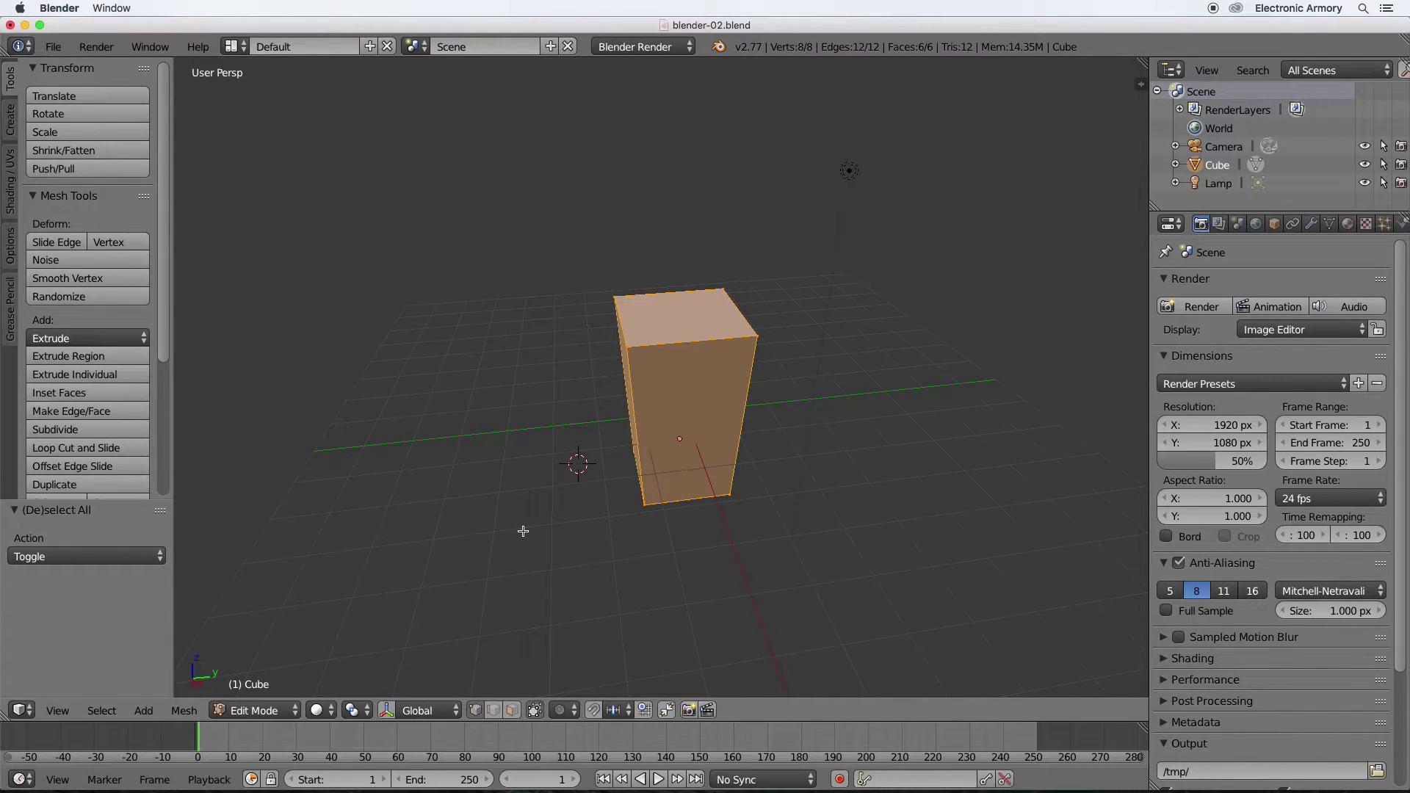
key("Escape")
key("s")
key("x")
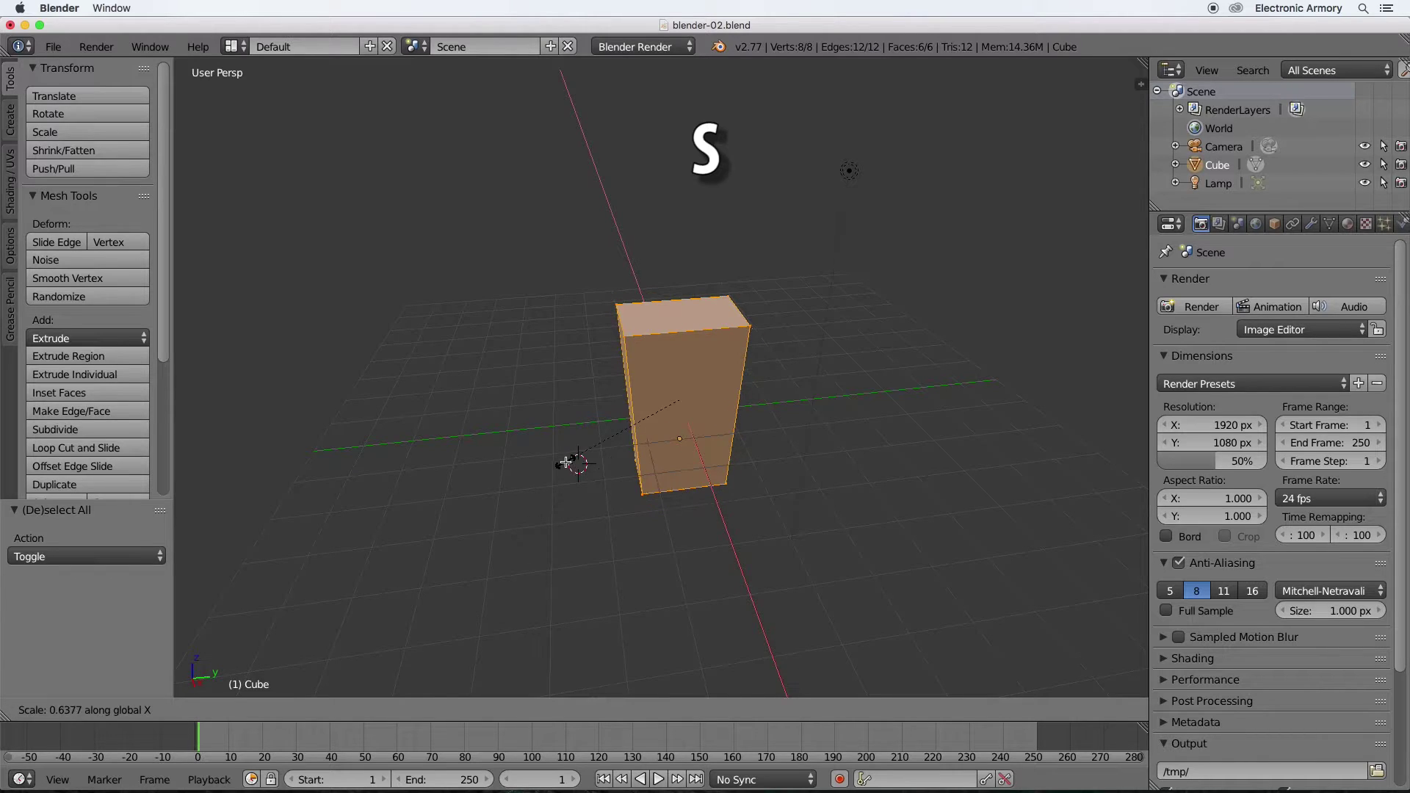
key("y")
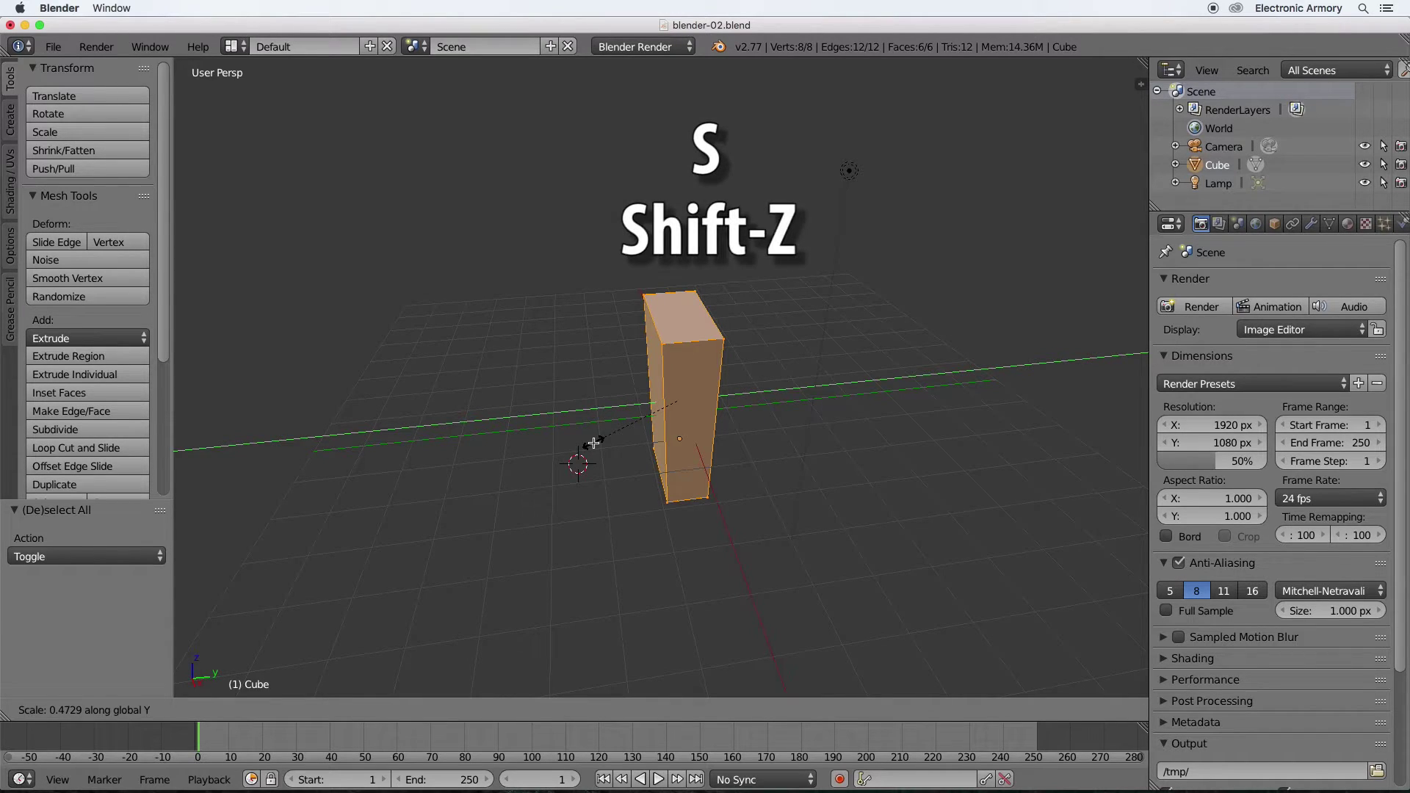
key("shift+z")
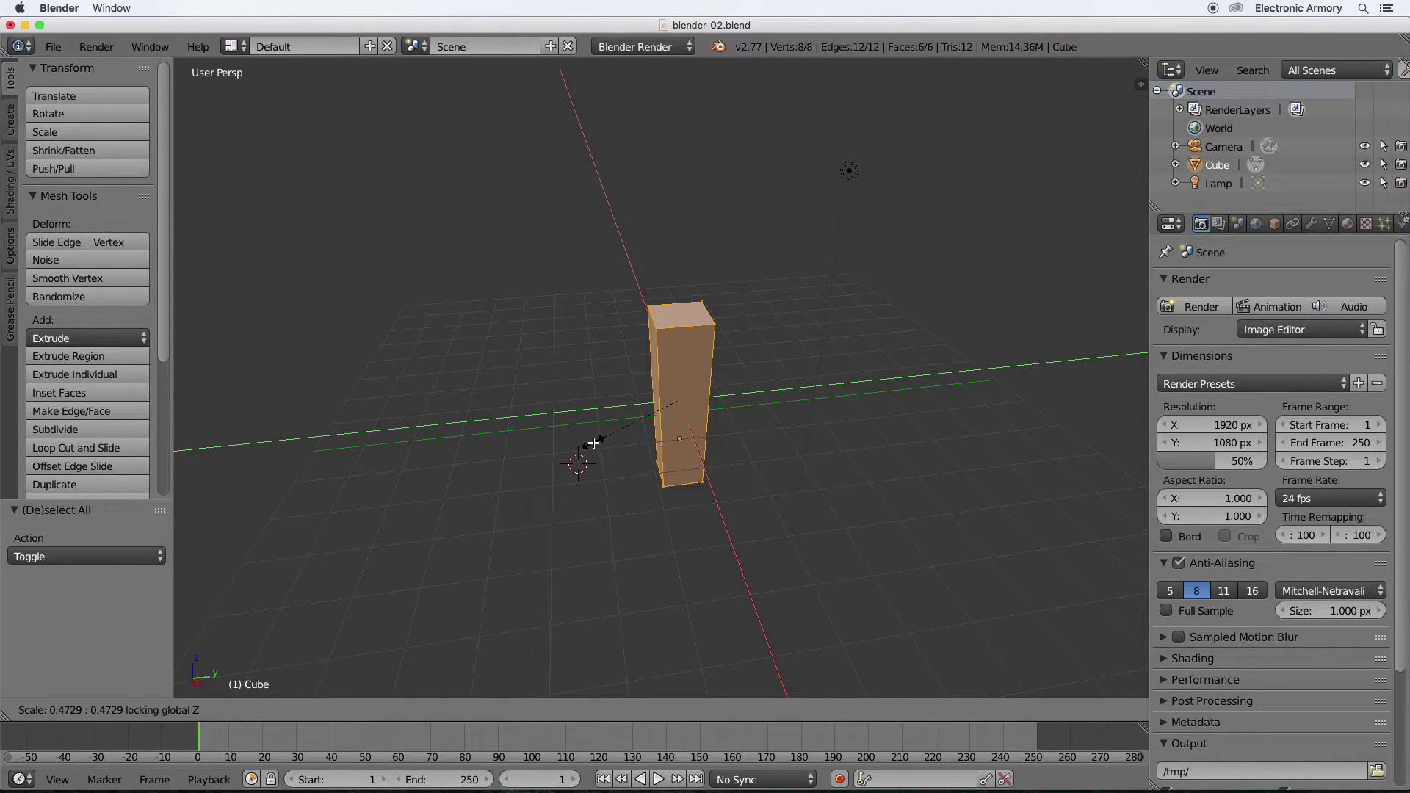
left_click(642, 420)
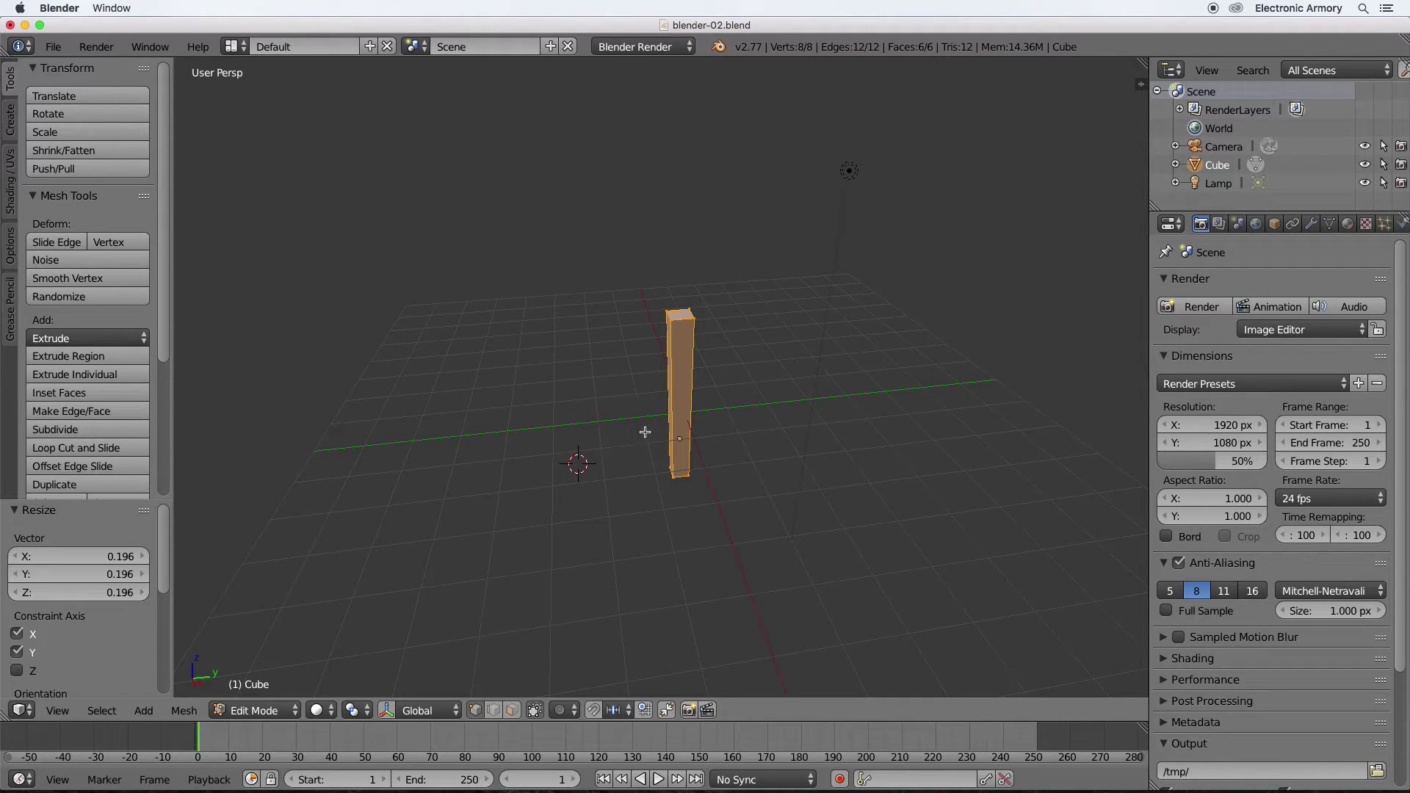
Display the thin block in front view with orthographic projection, and orbit to an angled view.
key("KP_1")
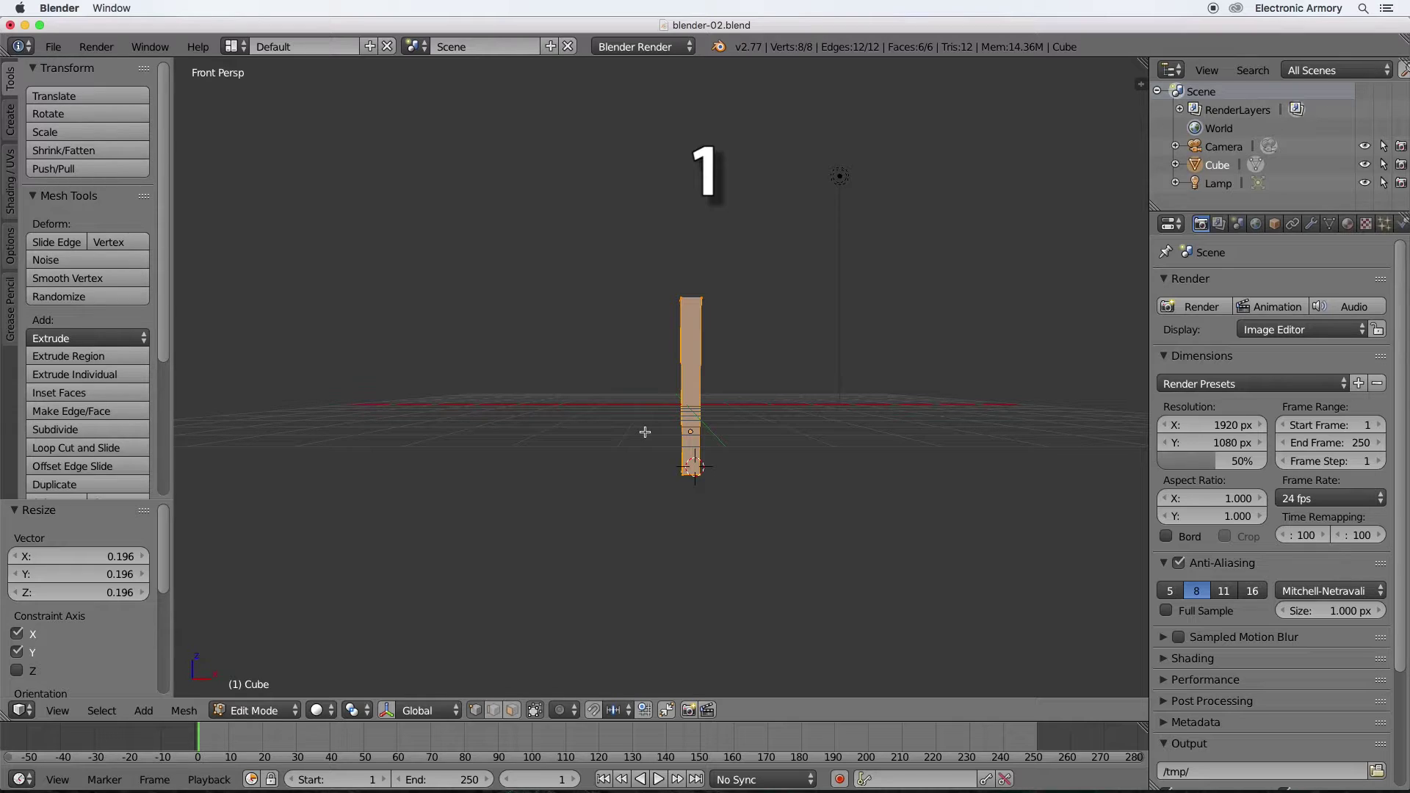
key("KP_5")
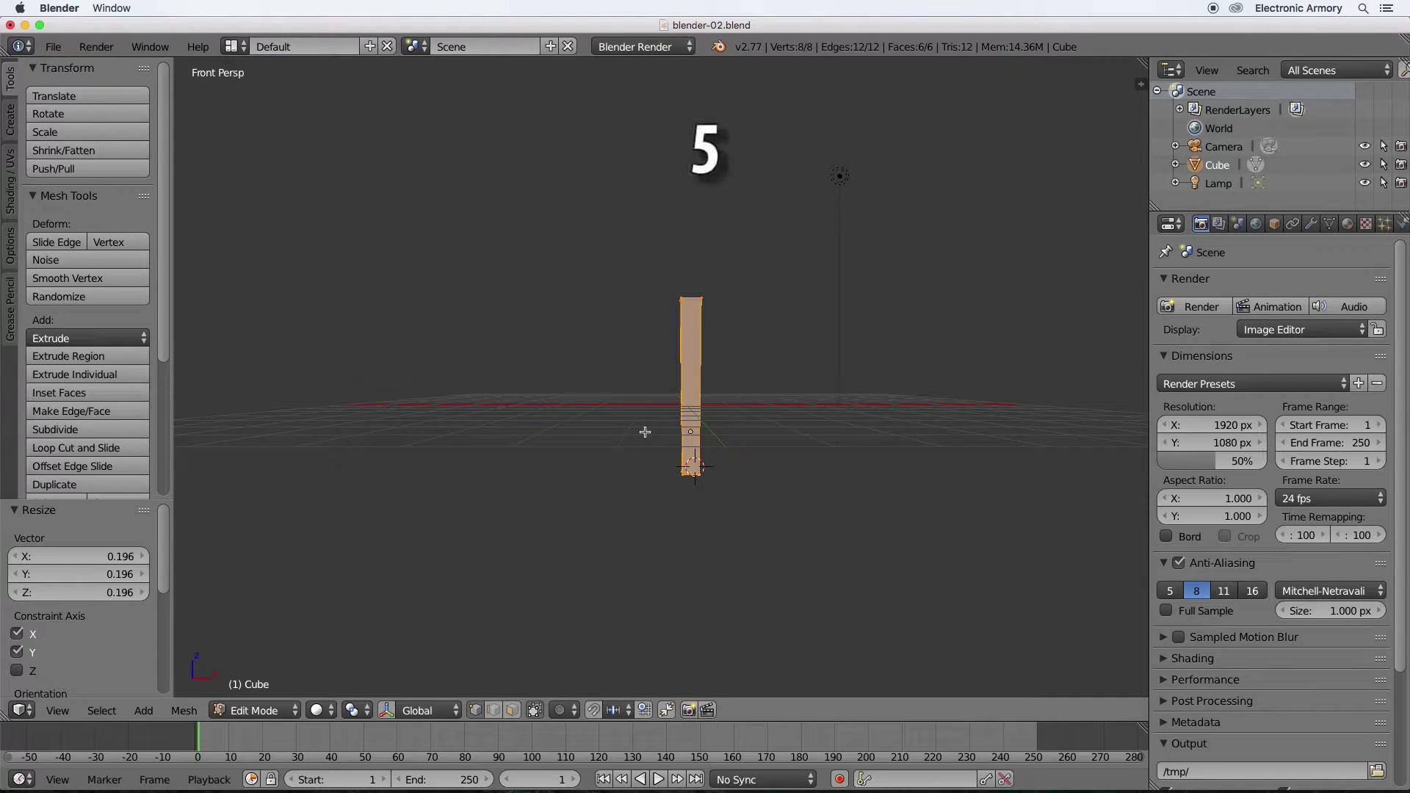
key("KP_5")
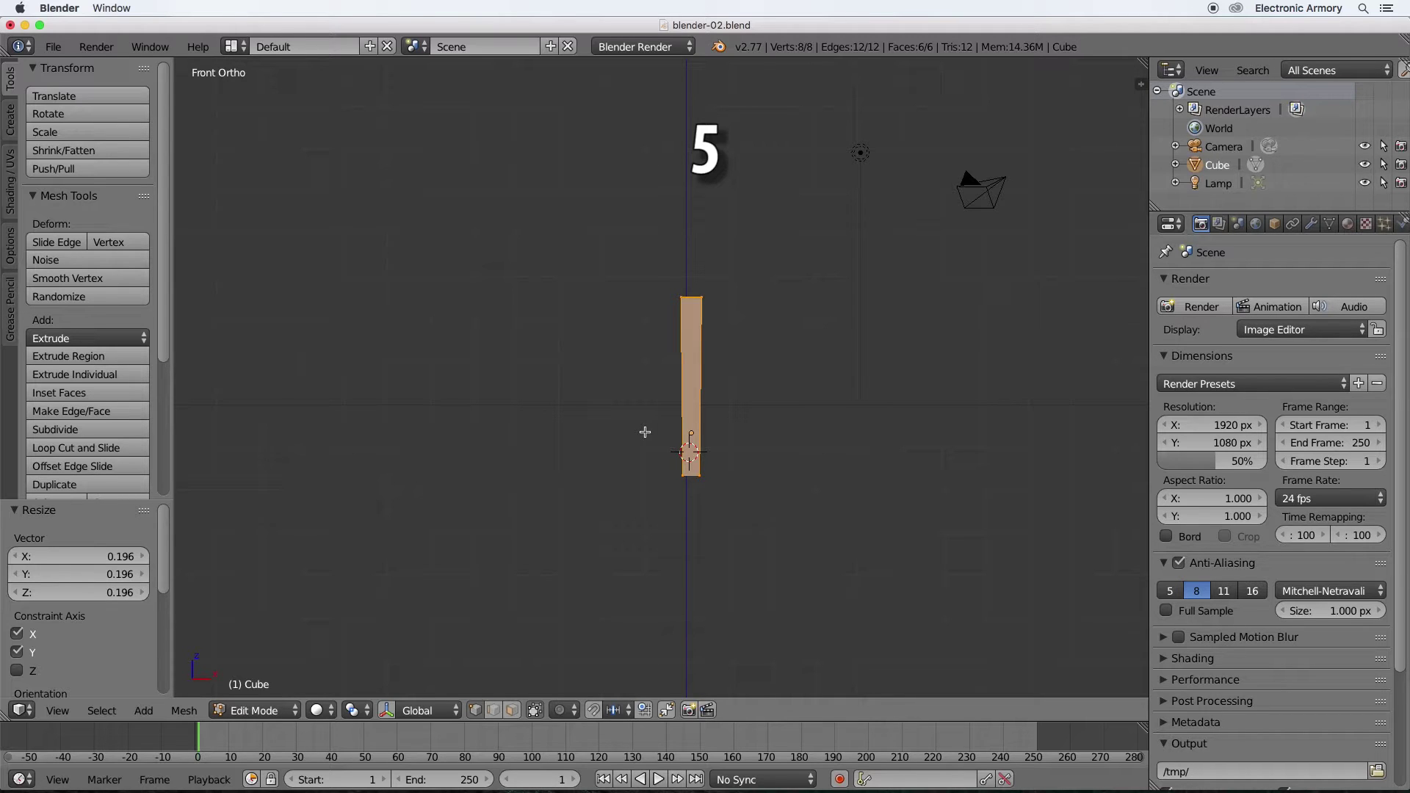
mouse_move(705, 372)
middle_mouse_down()
mouse_move(703, 419)
mouse_move(703, 375)
middle_mouse_up()
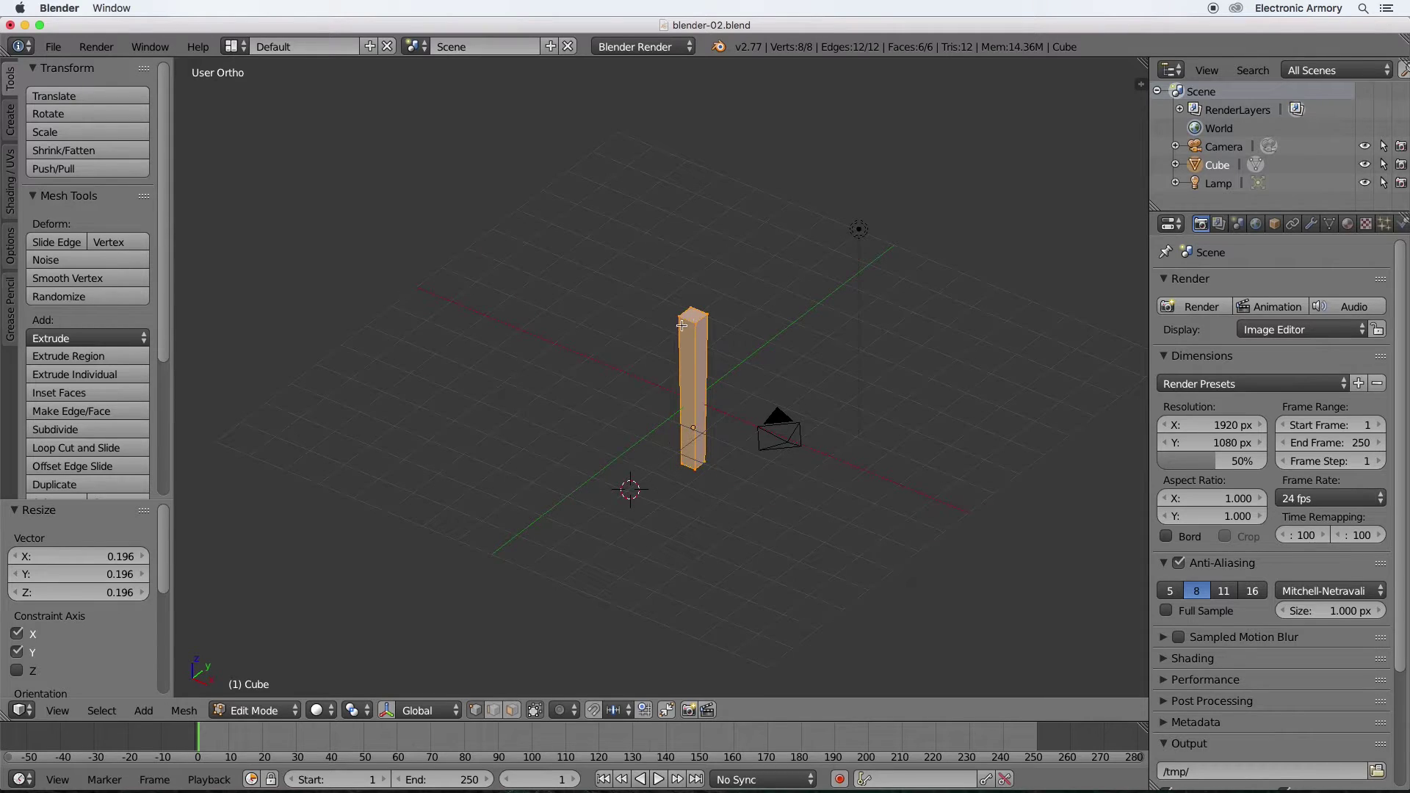
Return to Object Mode and delete the thin stretched cube.
key("Tab")
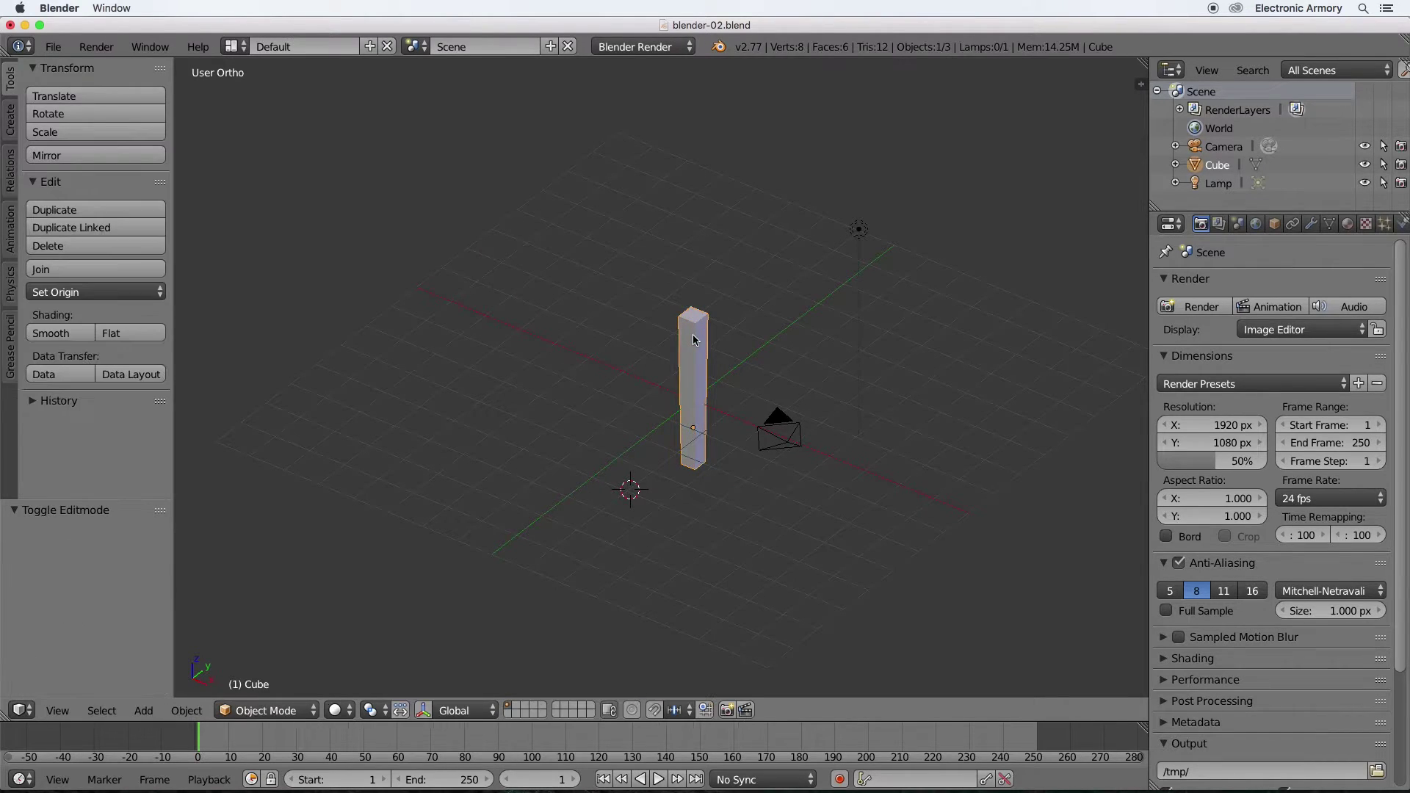
key("x")
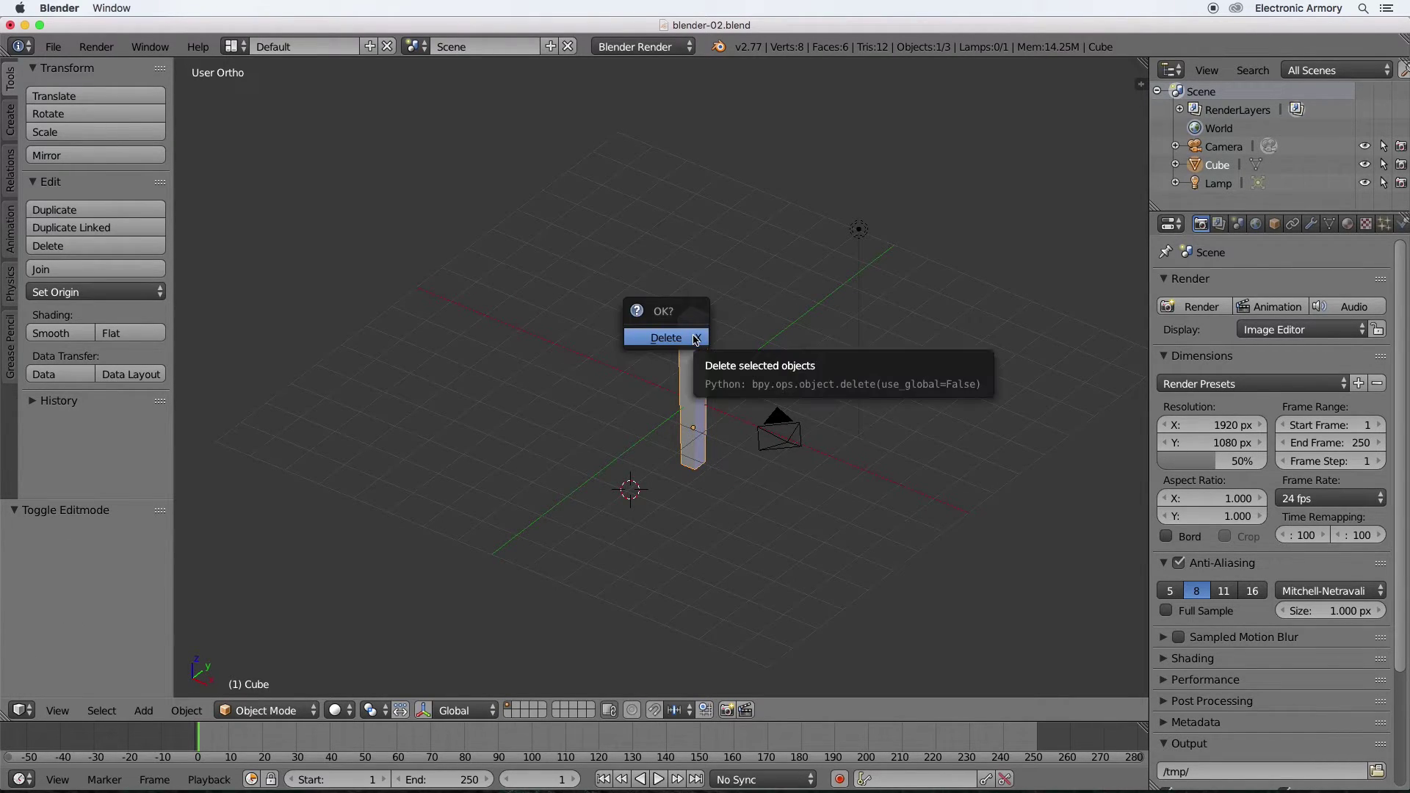
left_click(694, 339)
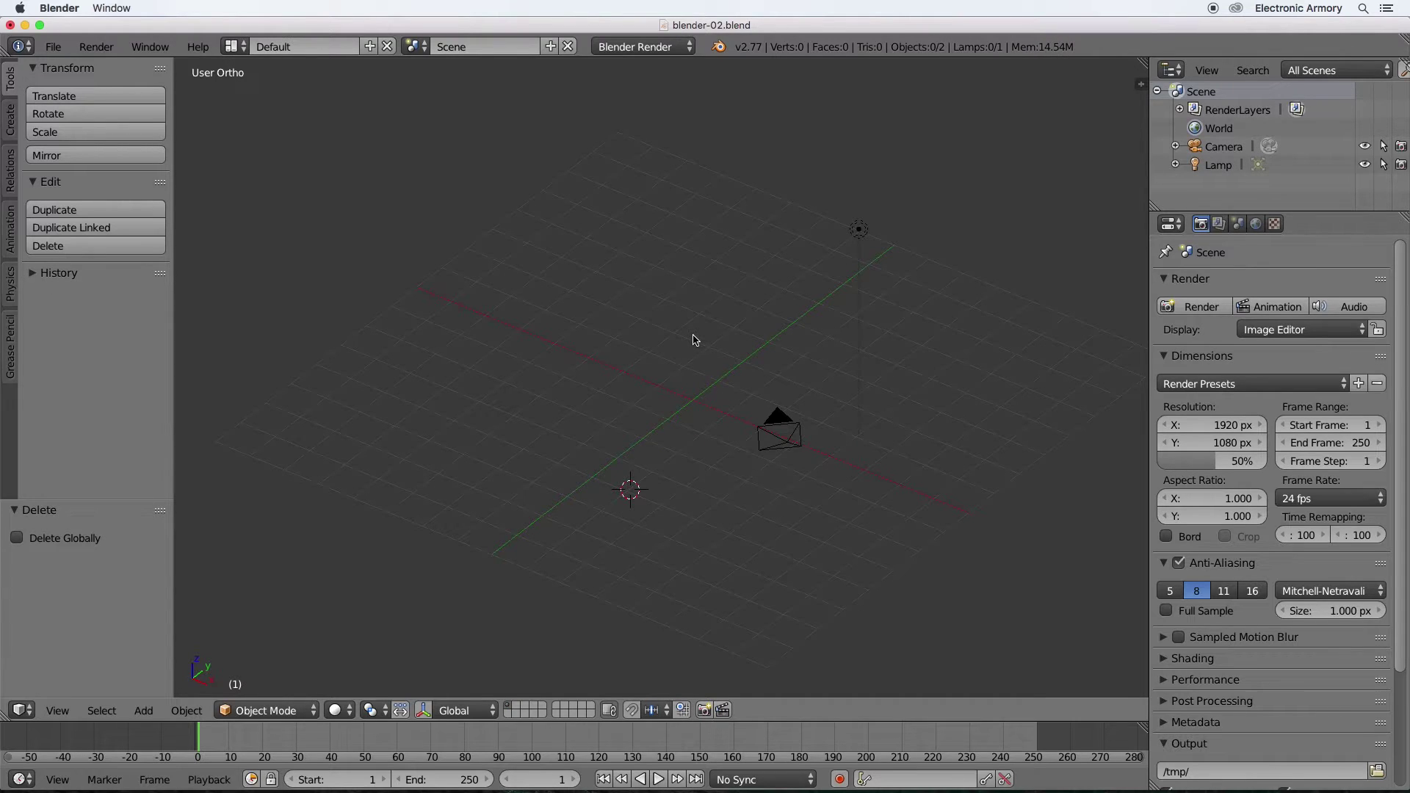
Add a new mesh cube at the 3D cursor.
key("shift+a")
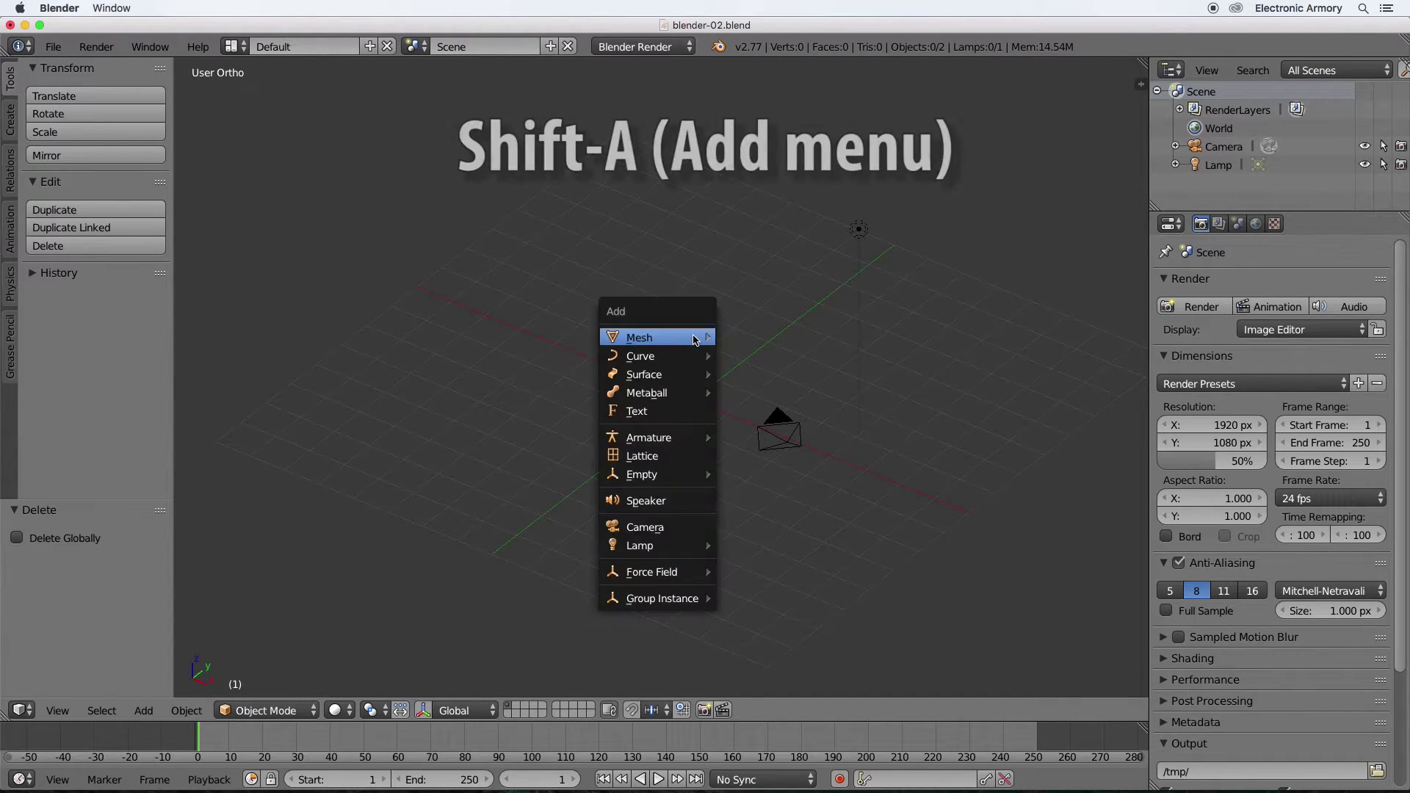
mouse_move(695, 339)
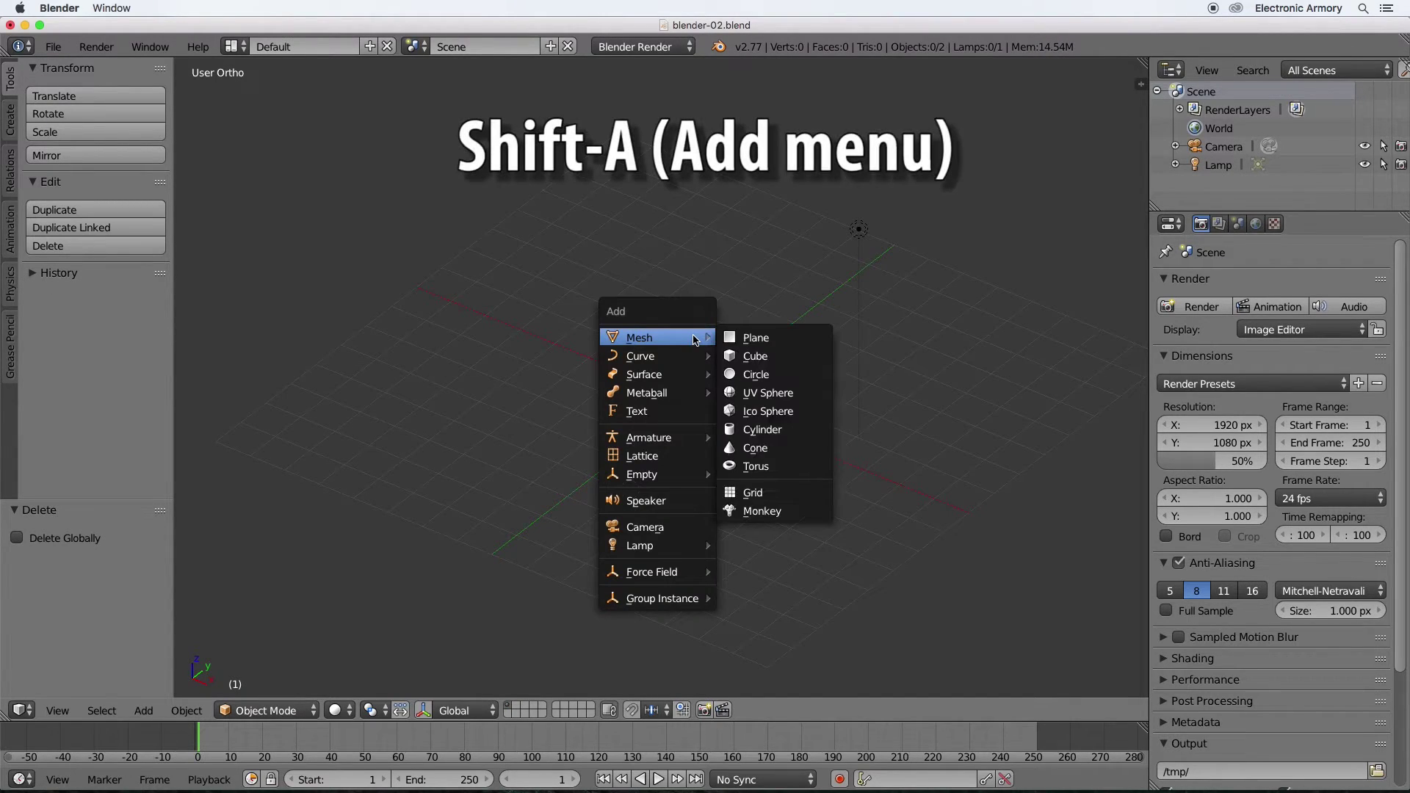
left_click(782, 357)
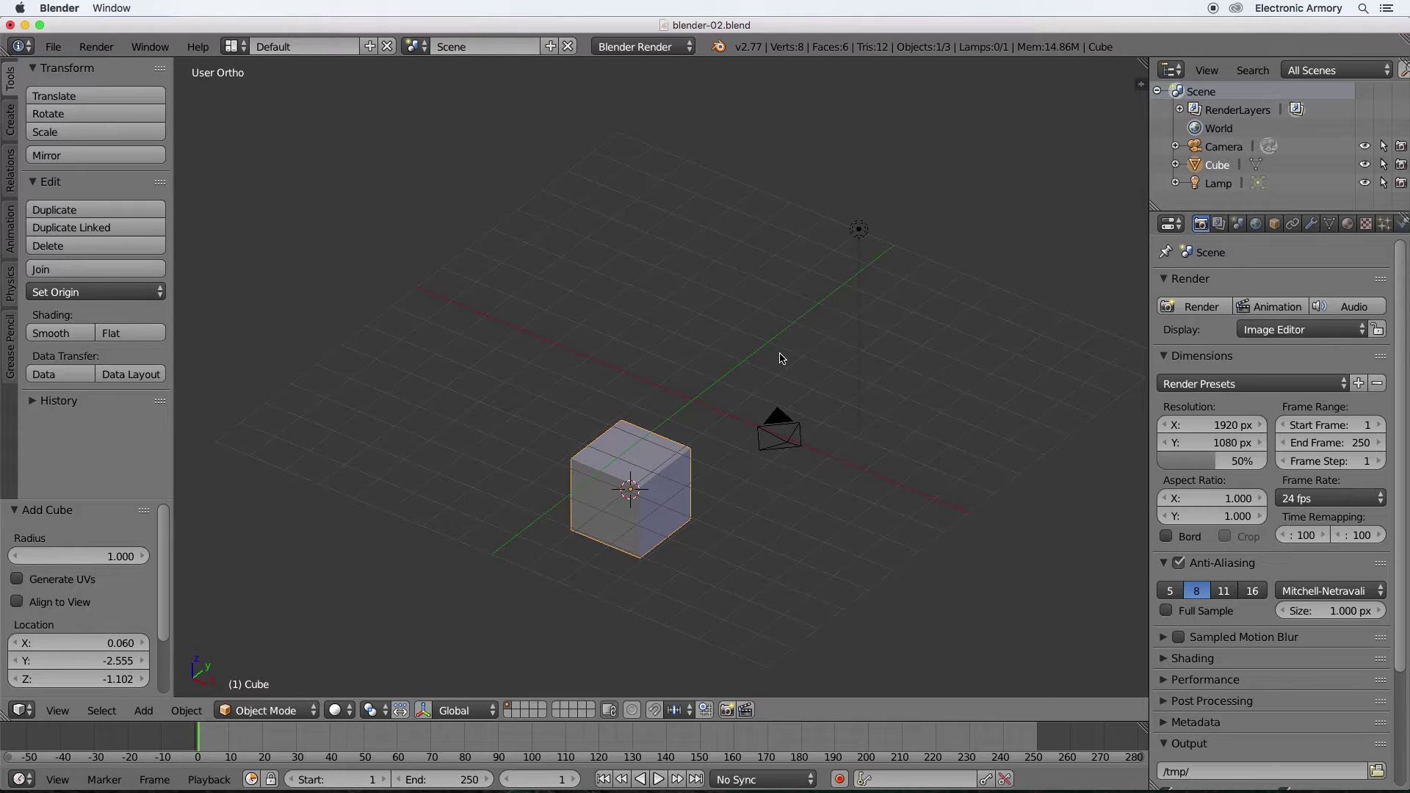
Snap the 3D cursor to the scene center and snap the new cube to the cursor.
key("shift+s")
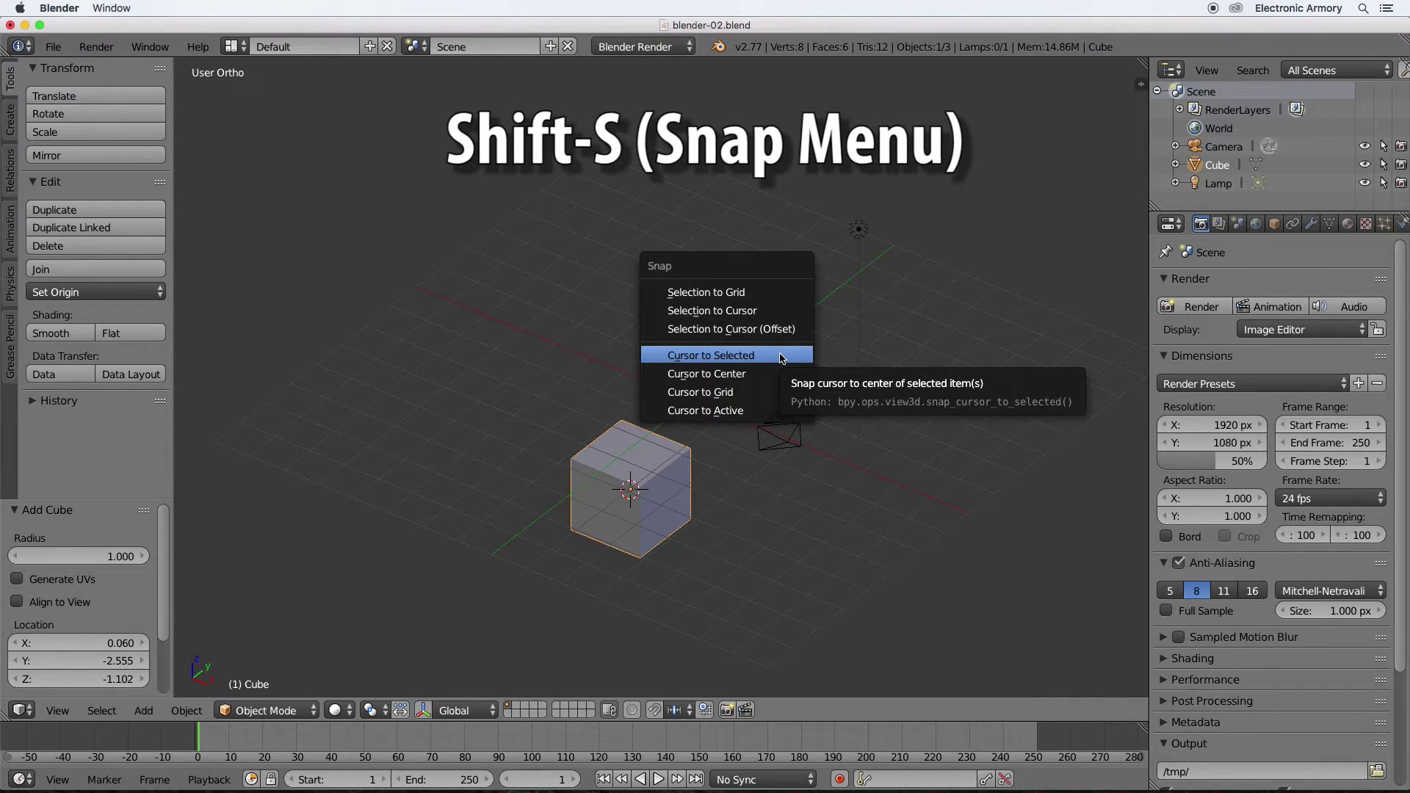
left_click(781, 375)
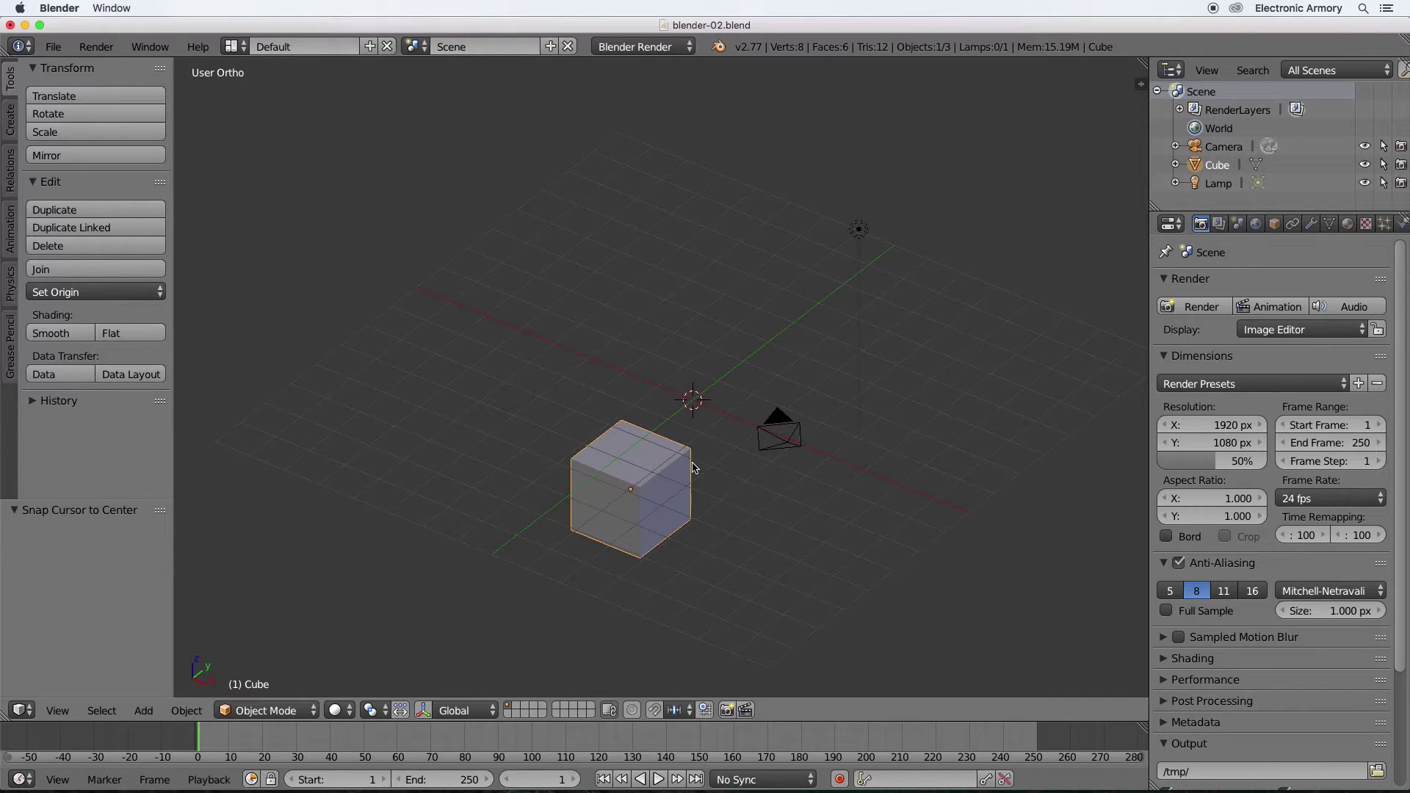
key("shift+s")
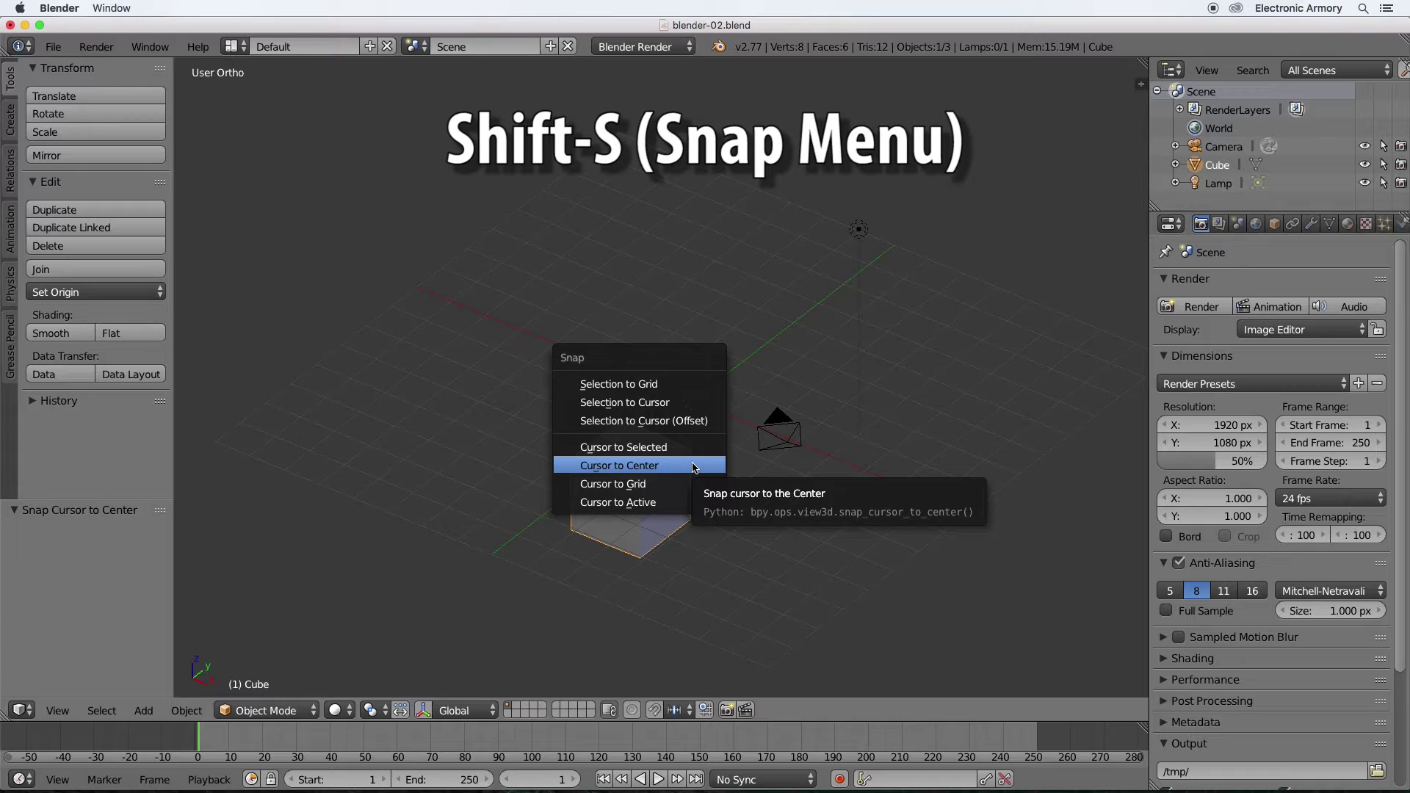
left_click(683, 402)
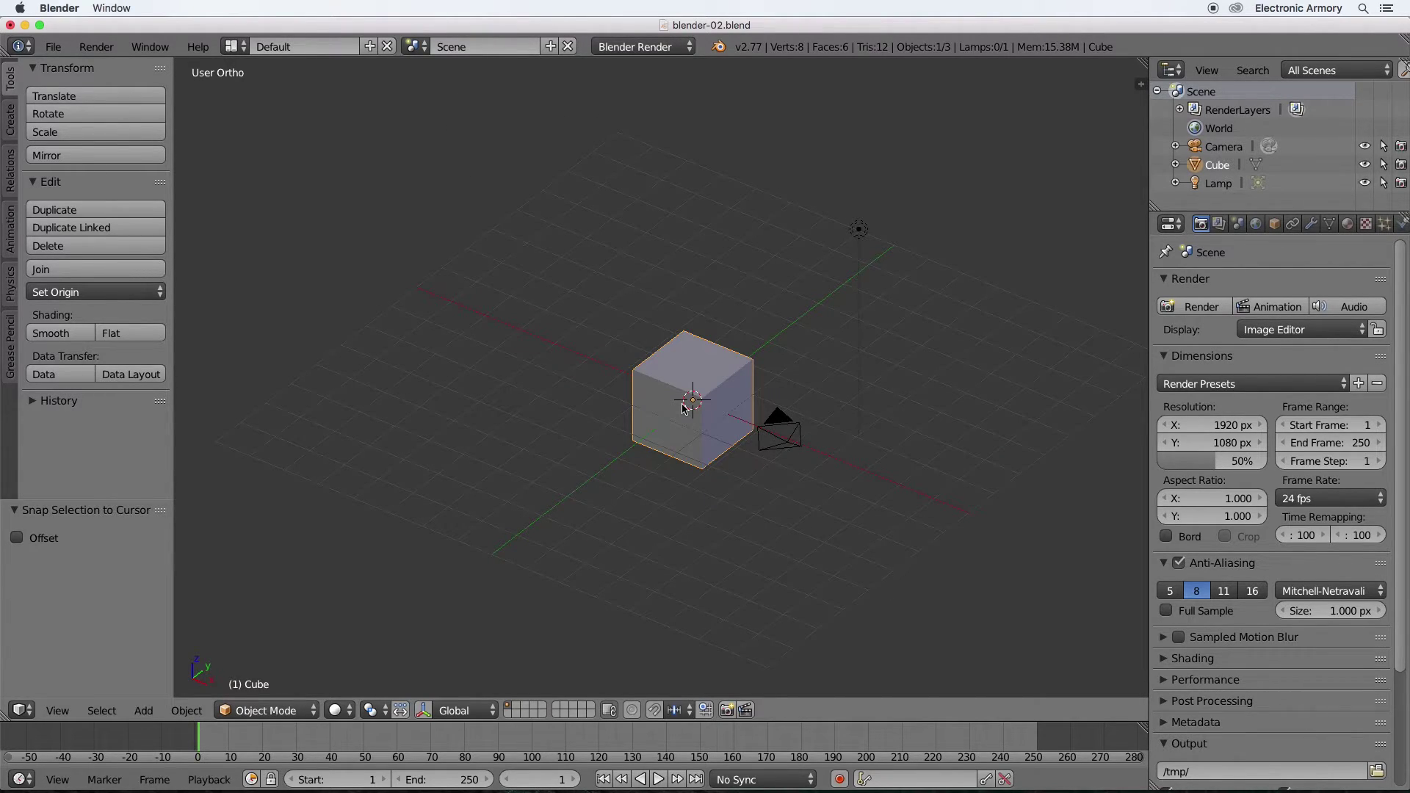
In Edit Mode, select the cube's four top vertices and move them up about 5.04 along Z.
key("KP_1")
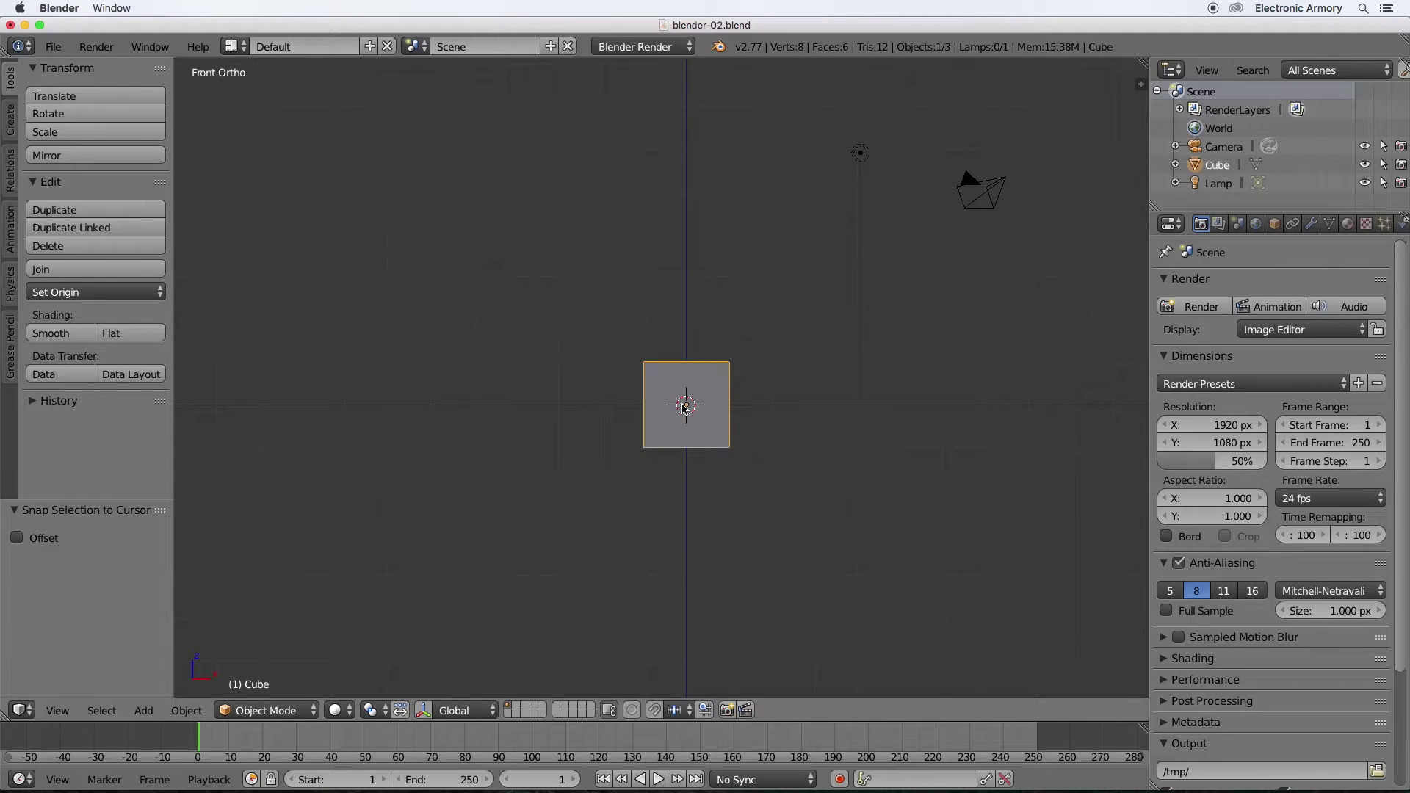
key("Tab")
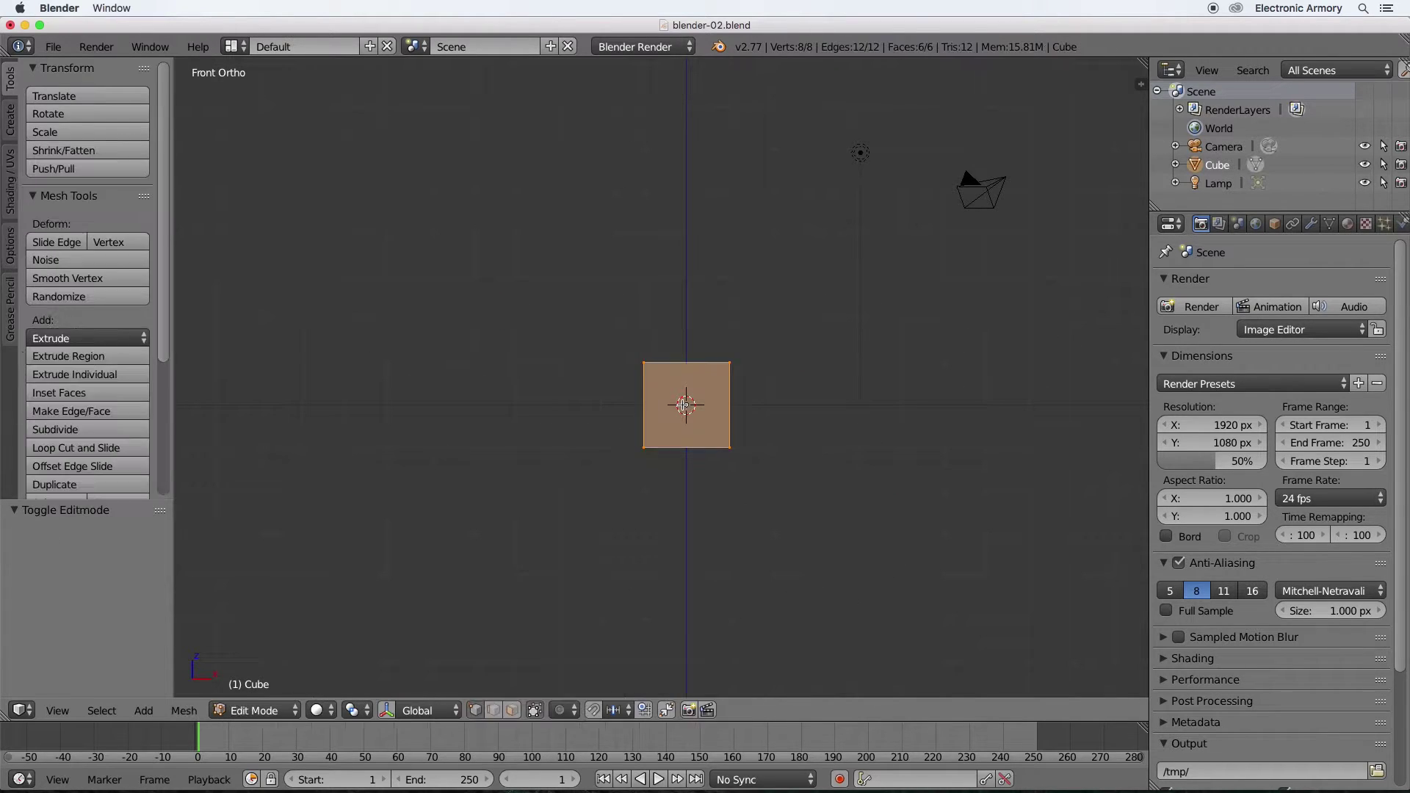
middle_click_drag(683, 404, 672, 433)
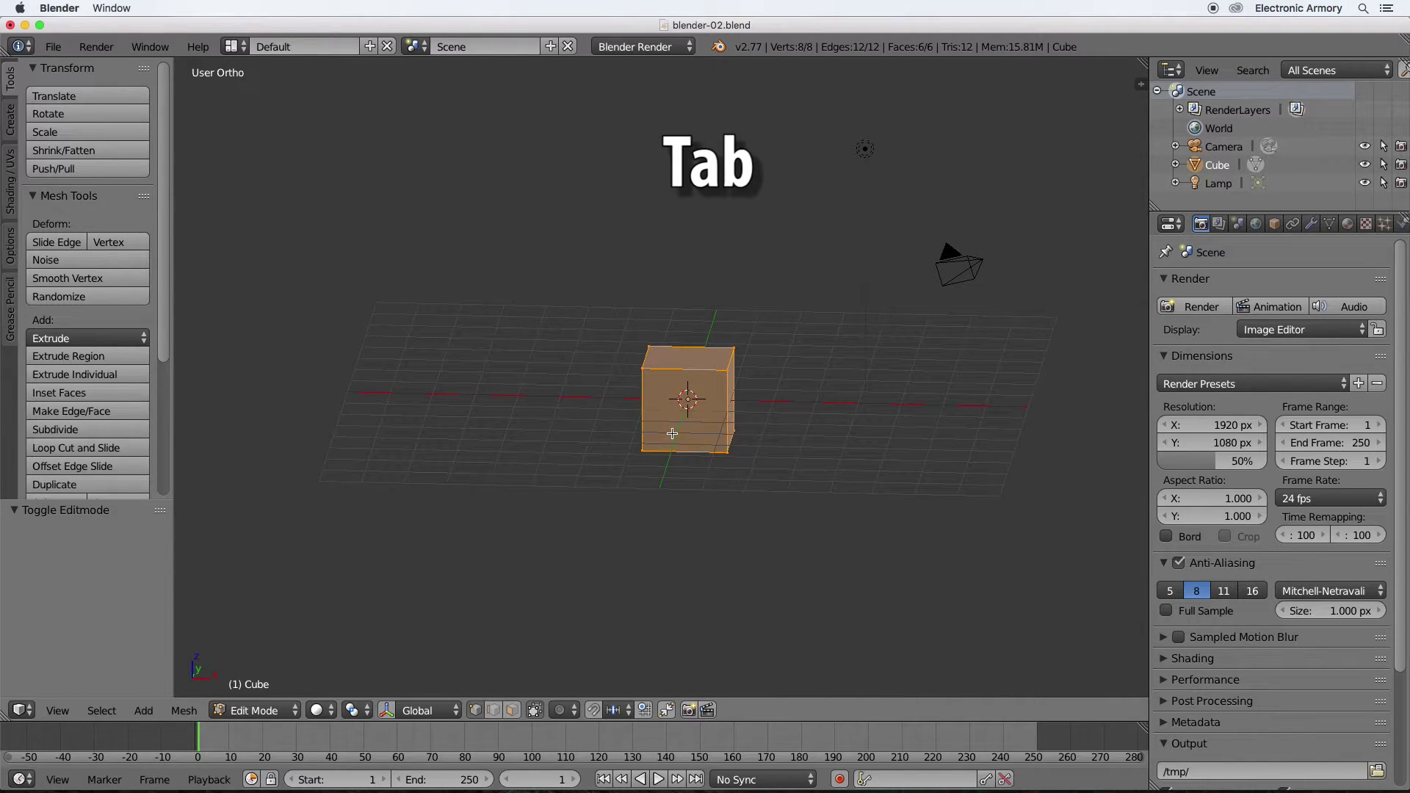
key("a")
right_click(642, 368)
right_click(650, 348, "shift")
right_click(731, 349, "shift")
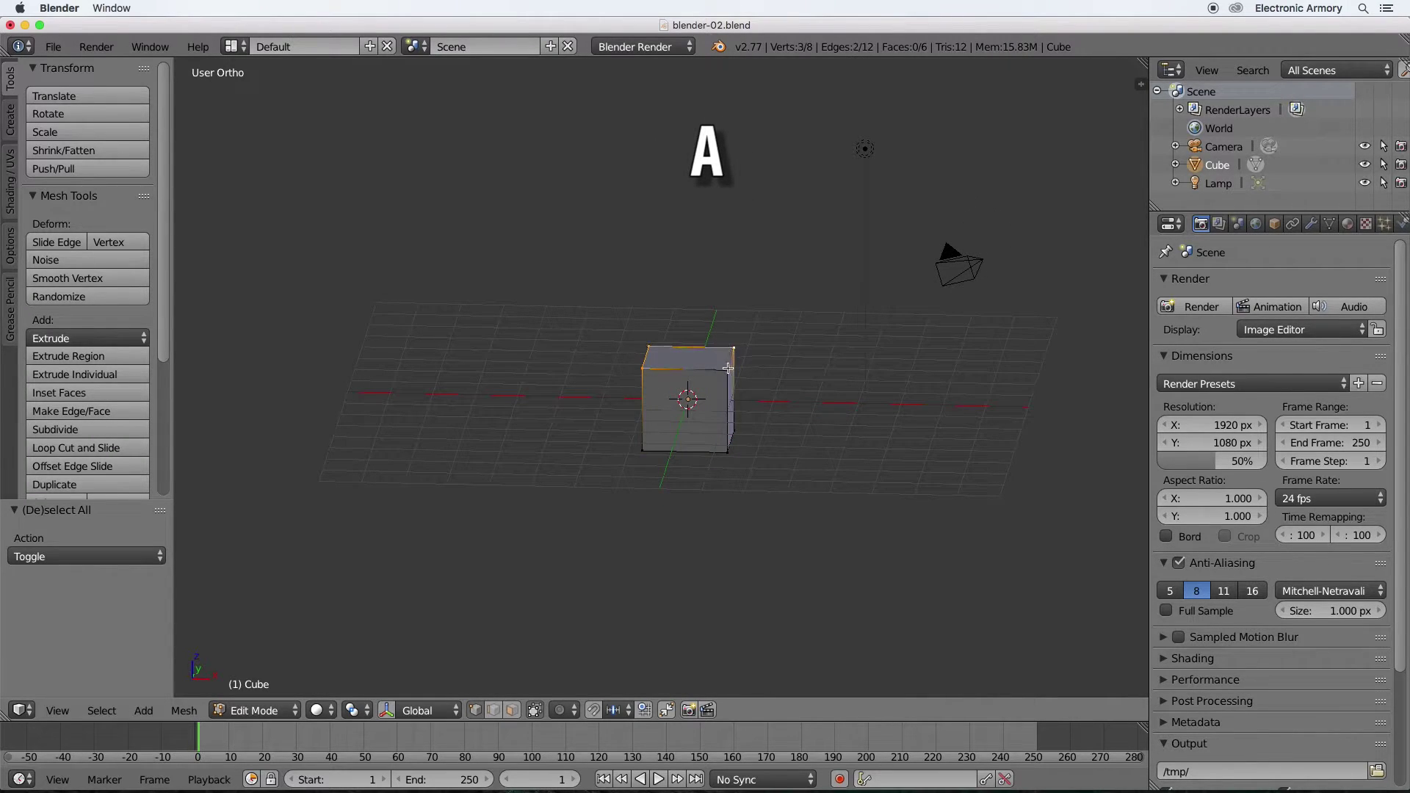
right_click(728, 368, "shift")
key("g")
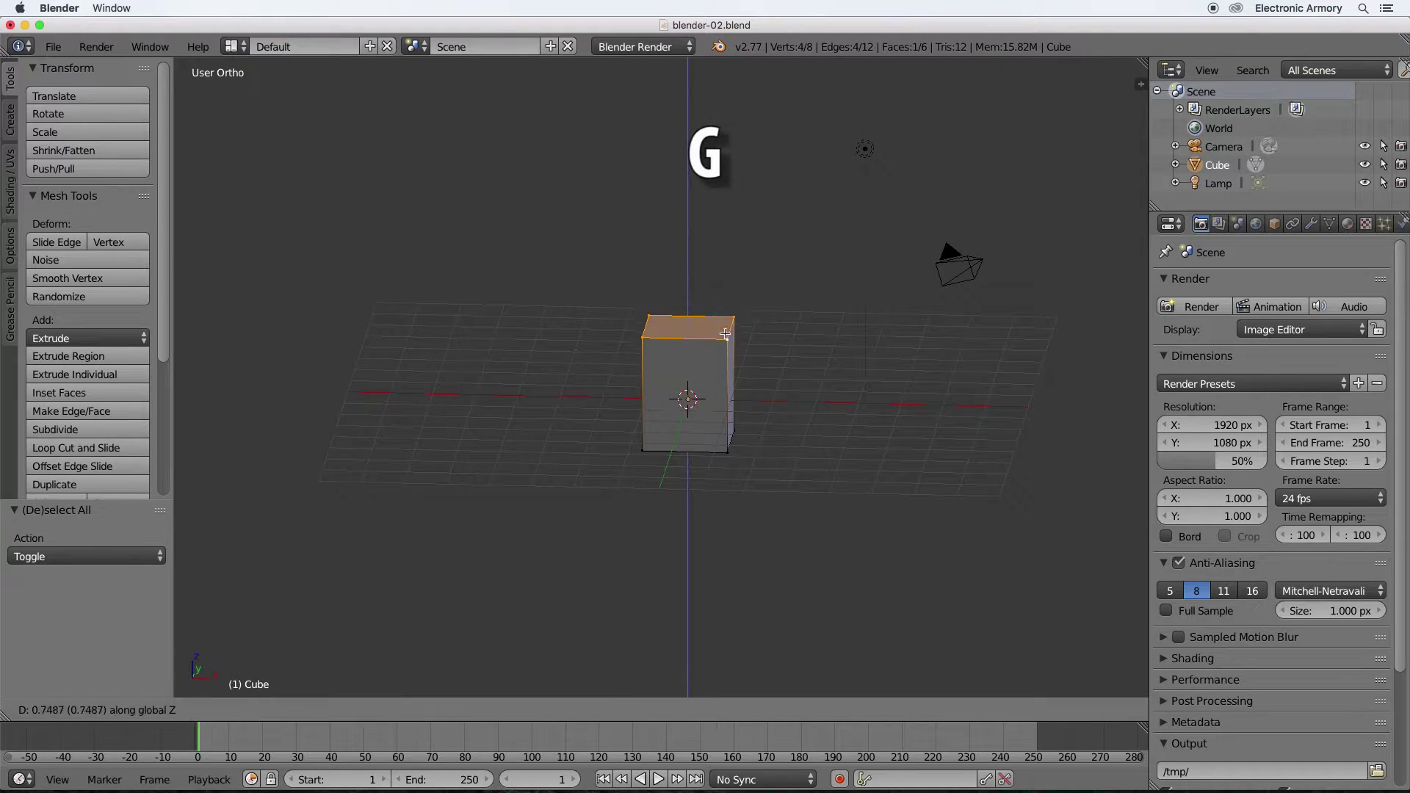
key("z")
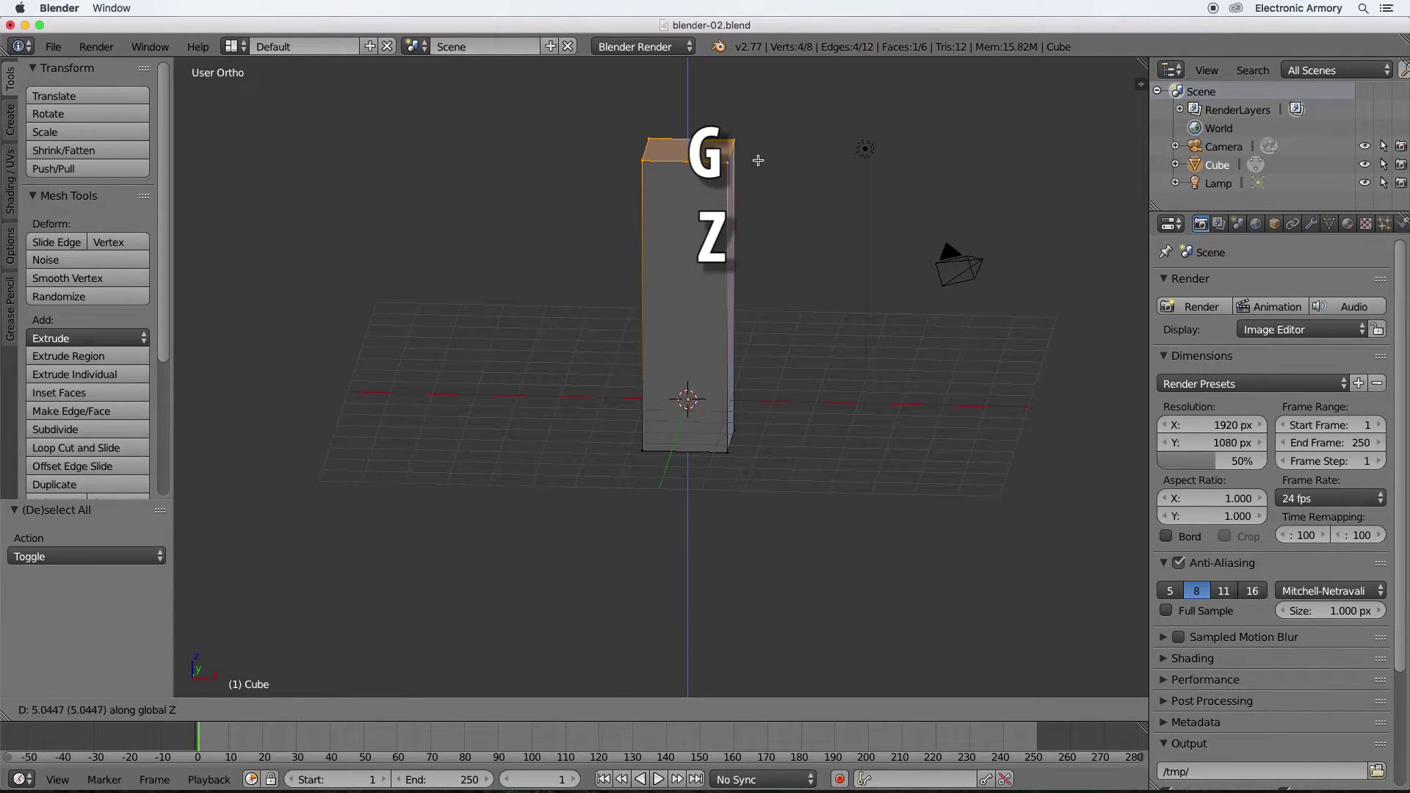
left_click(760, 160)
Select the whole tall block and scale it to about 0.33 in X and Y, leaving Z locked.
key("a")
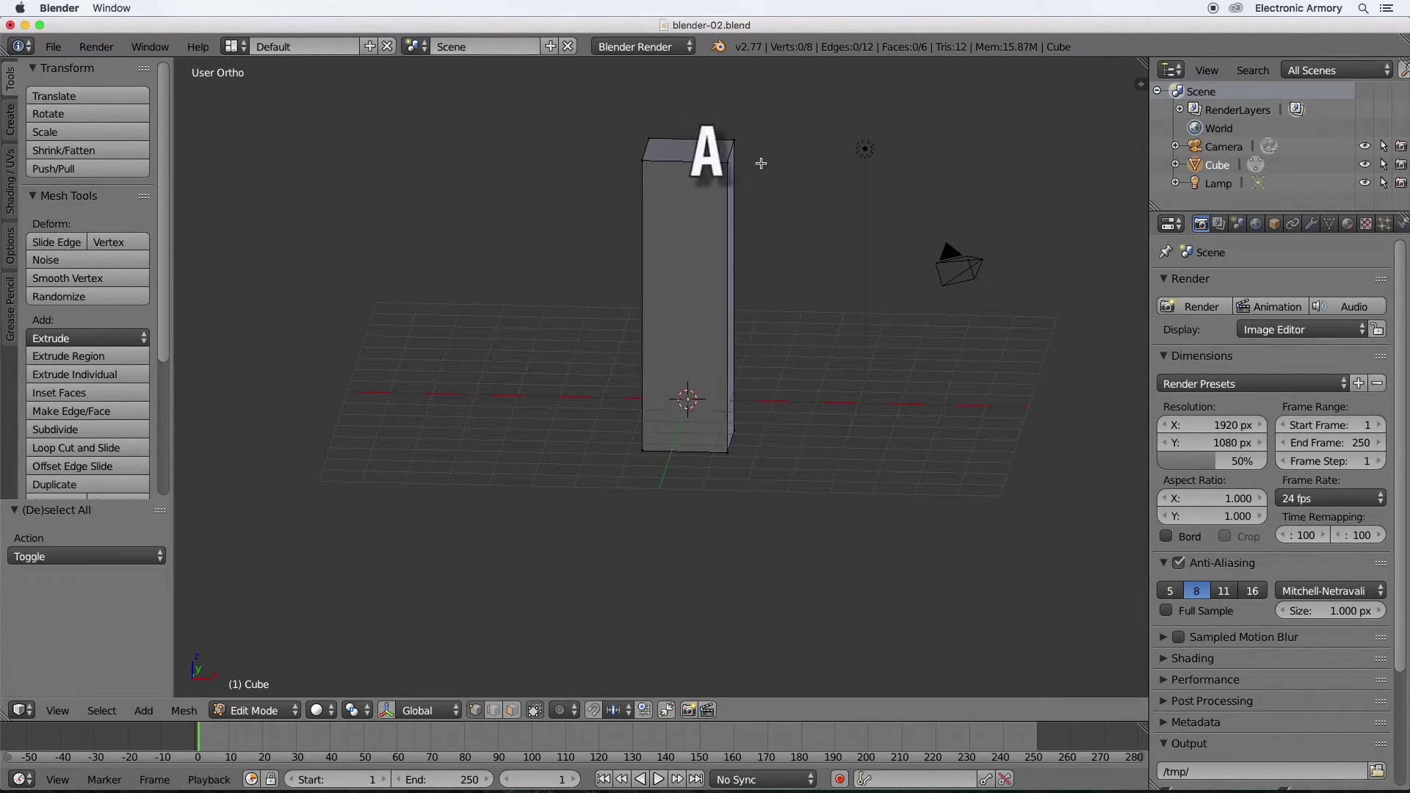
key("a")
key("s")
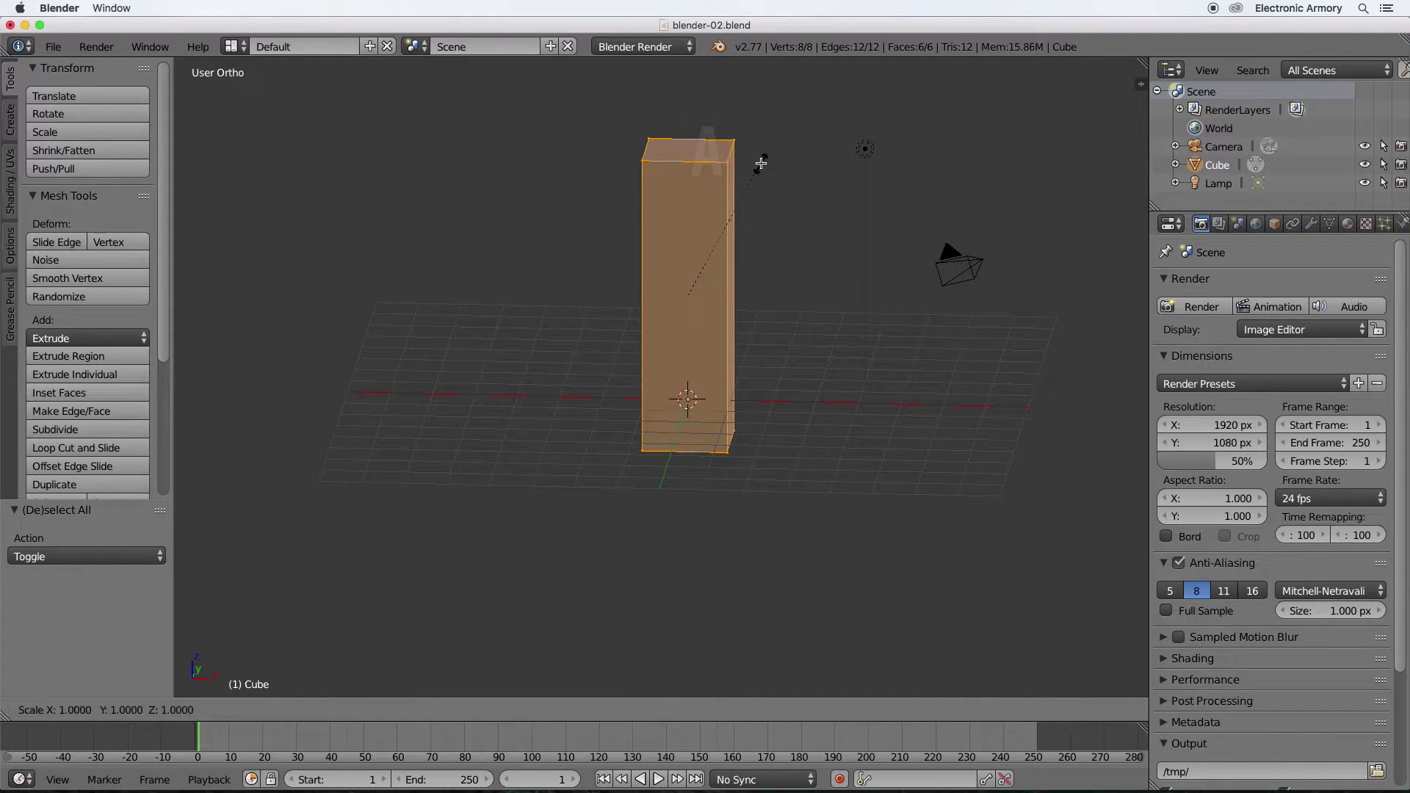
key("shift+z")
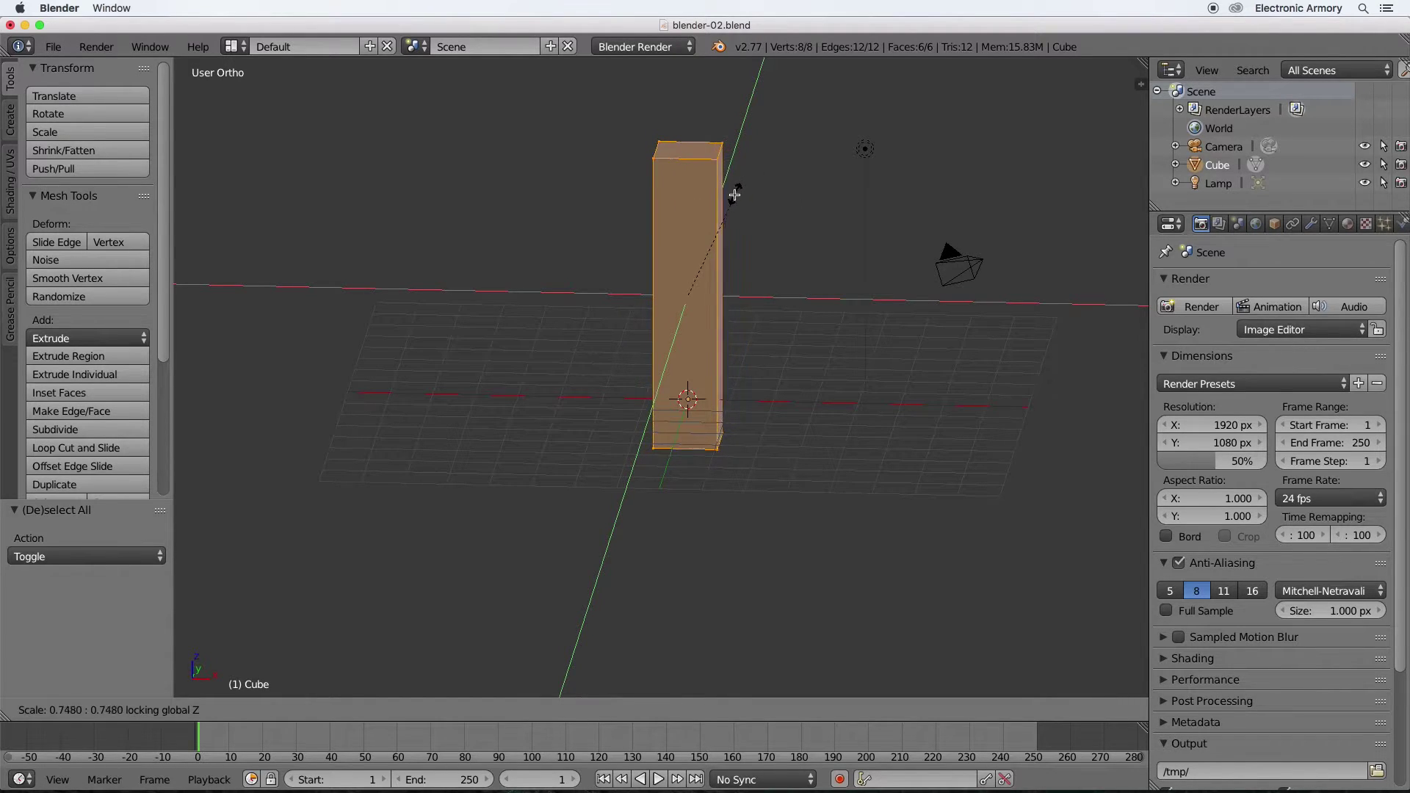
left_click(686, 245)
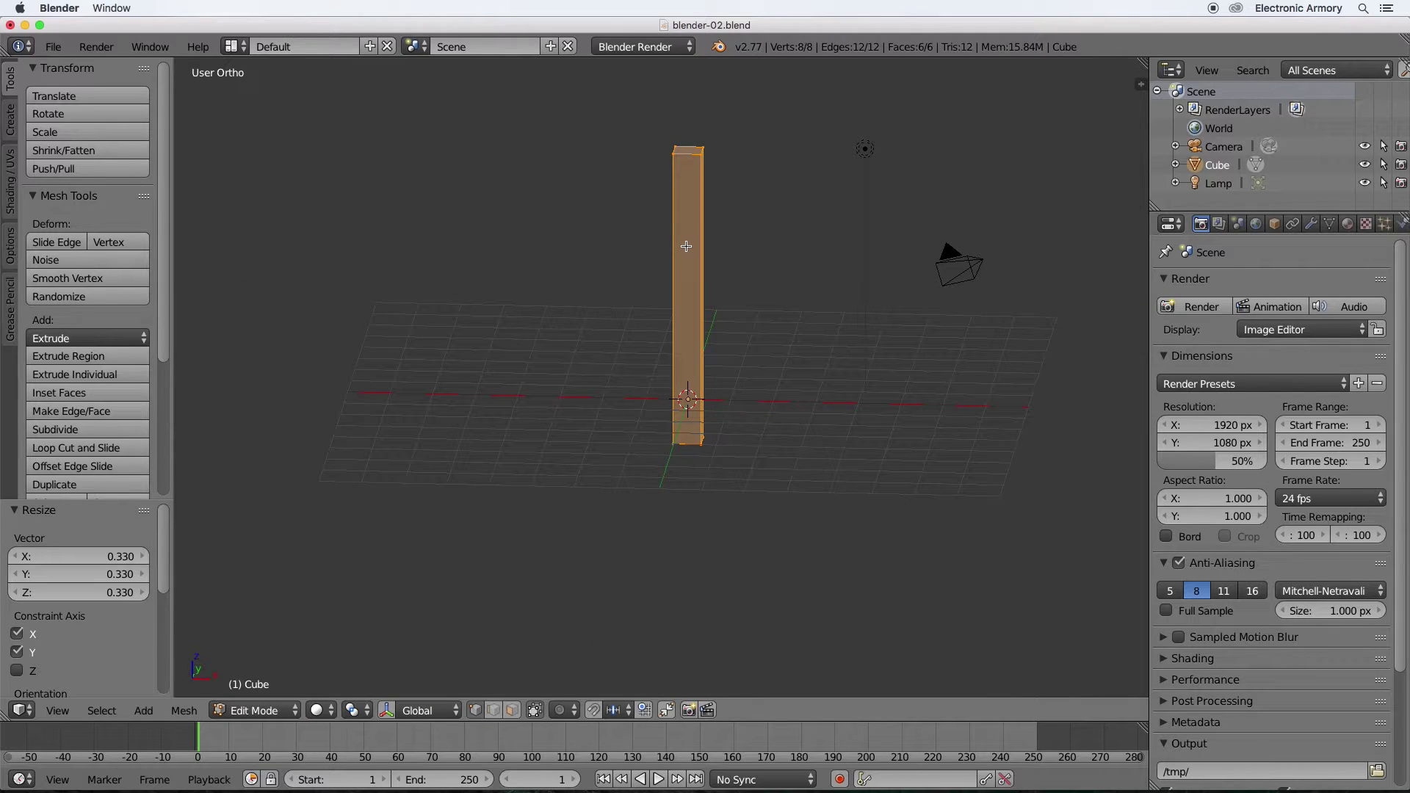
Select the four top vertices of the thin trunk and snap the 3D cursor to them.
right_click(679, 147)
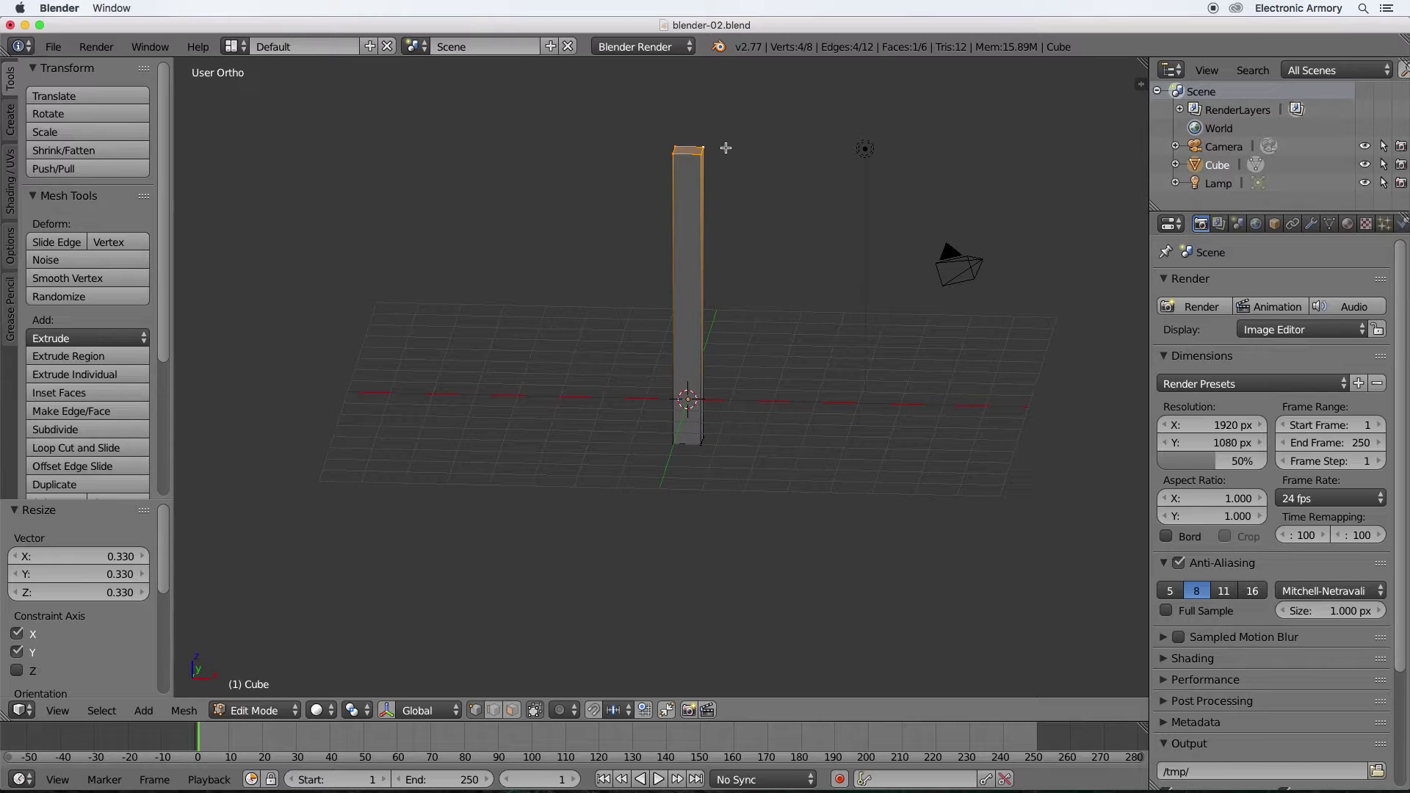
key("shift+s")
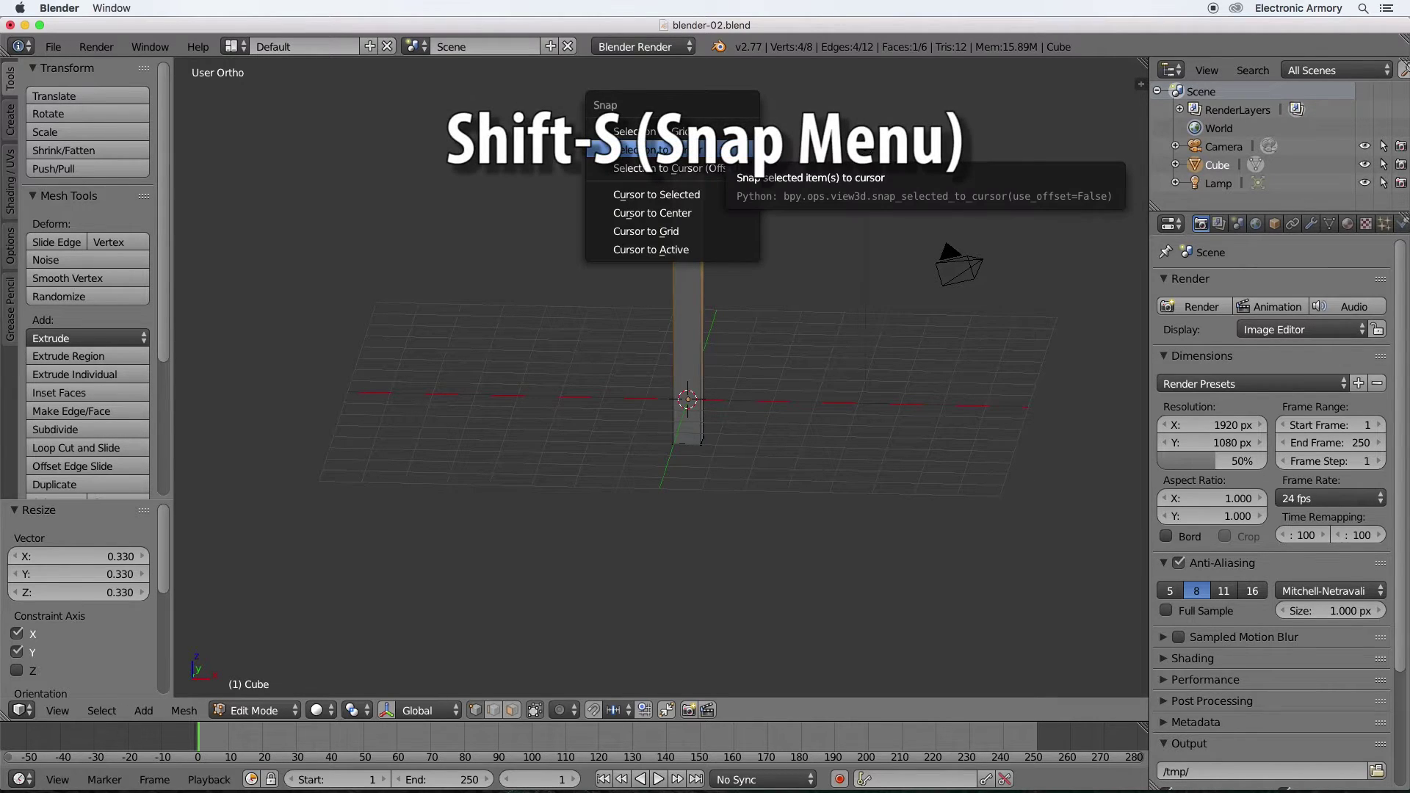
left_click(702, 196)
Add a UV sphere at the 3D cursor on top of the trunk and scale it up about 2.69 times.
middle_click_drag(703, 198, 617, 403)
scroll(590, 354, "up", 2)
middle_click_drag(790, 400, 743, 518)
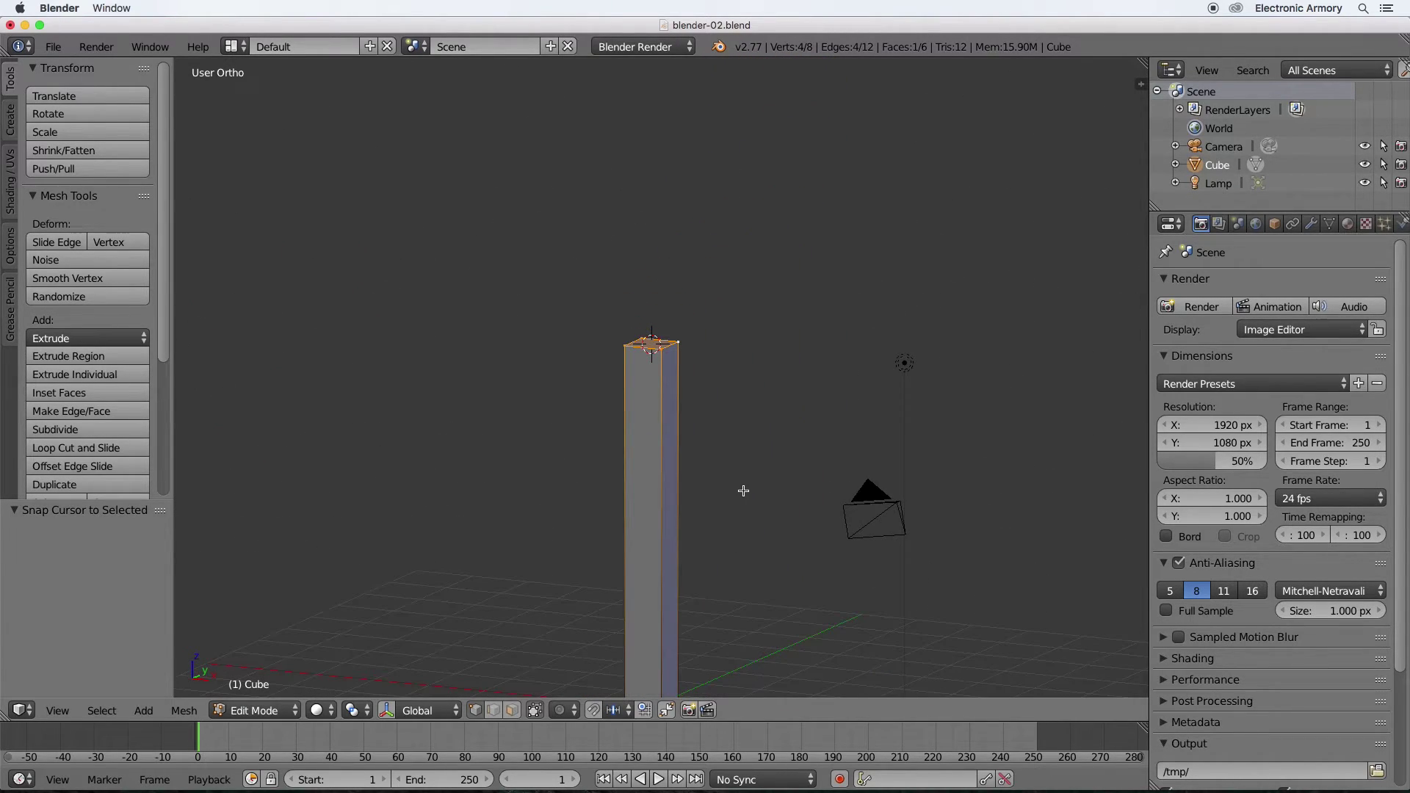
key("shift+a")
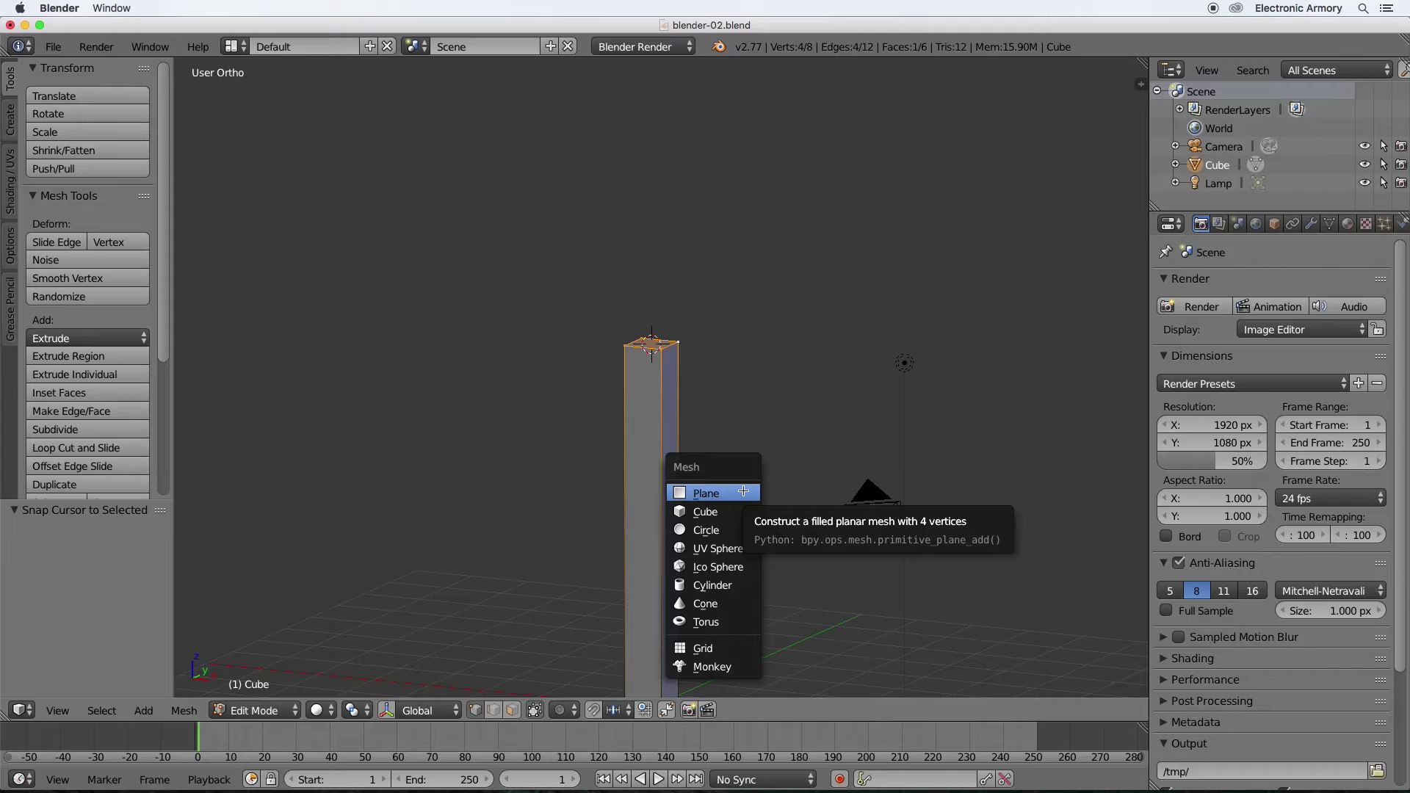
left_click(728, 550)
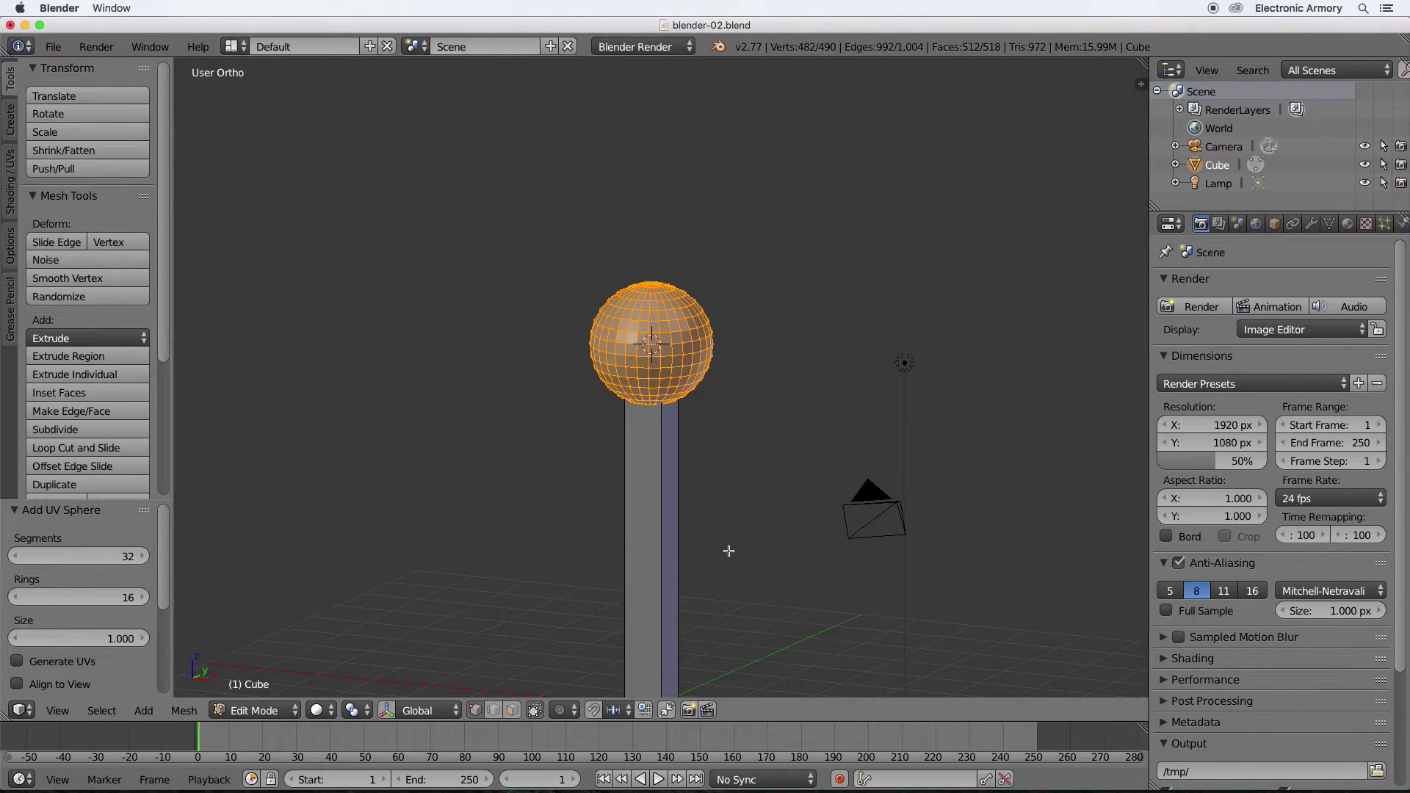
key("s")
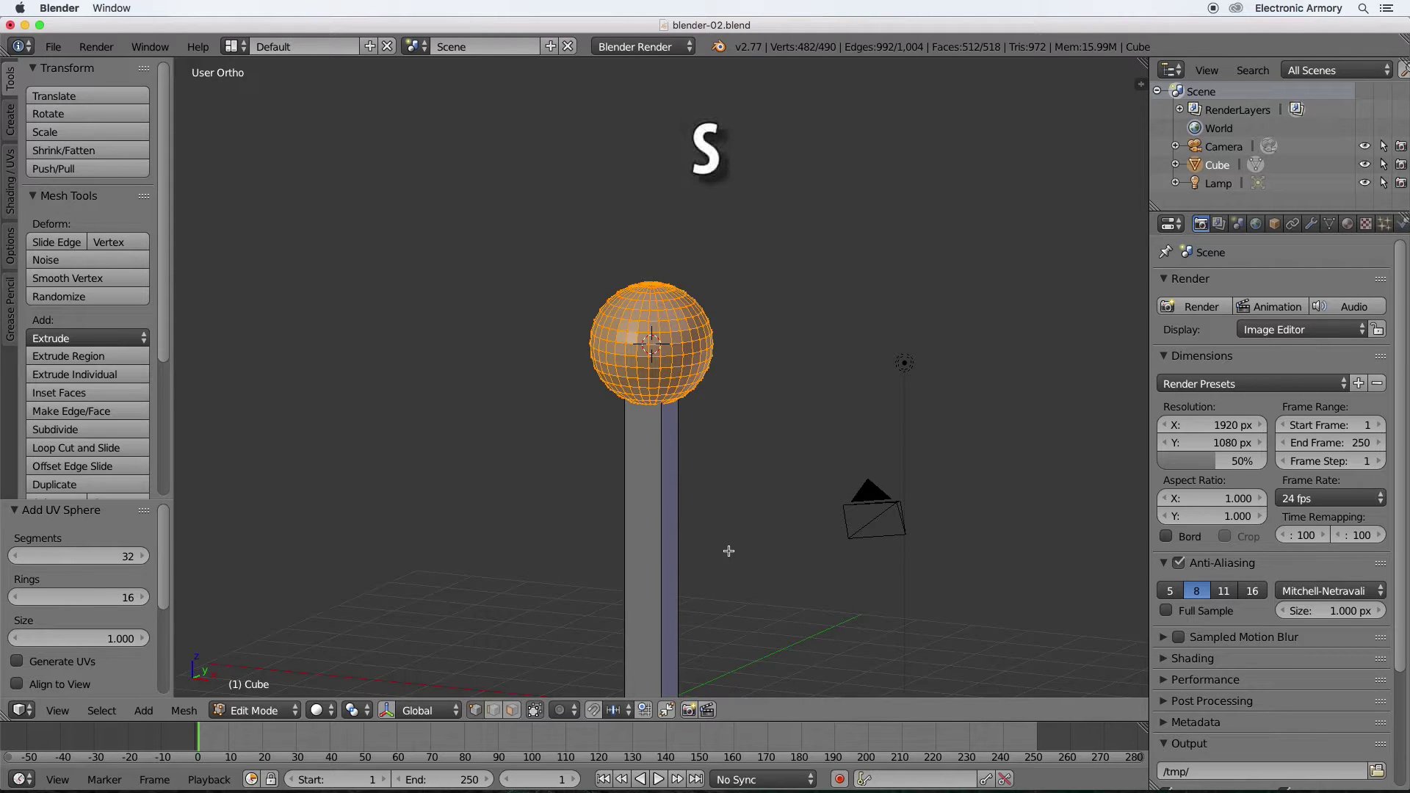
left_click(990, 192)
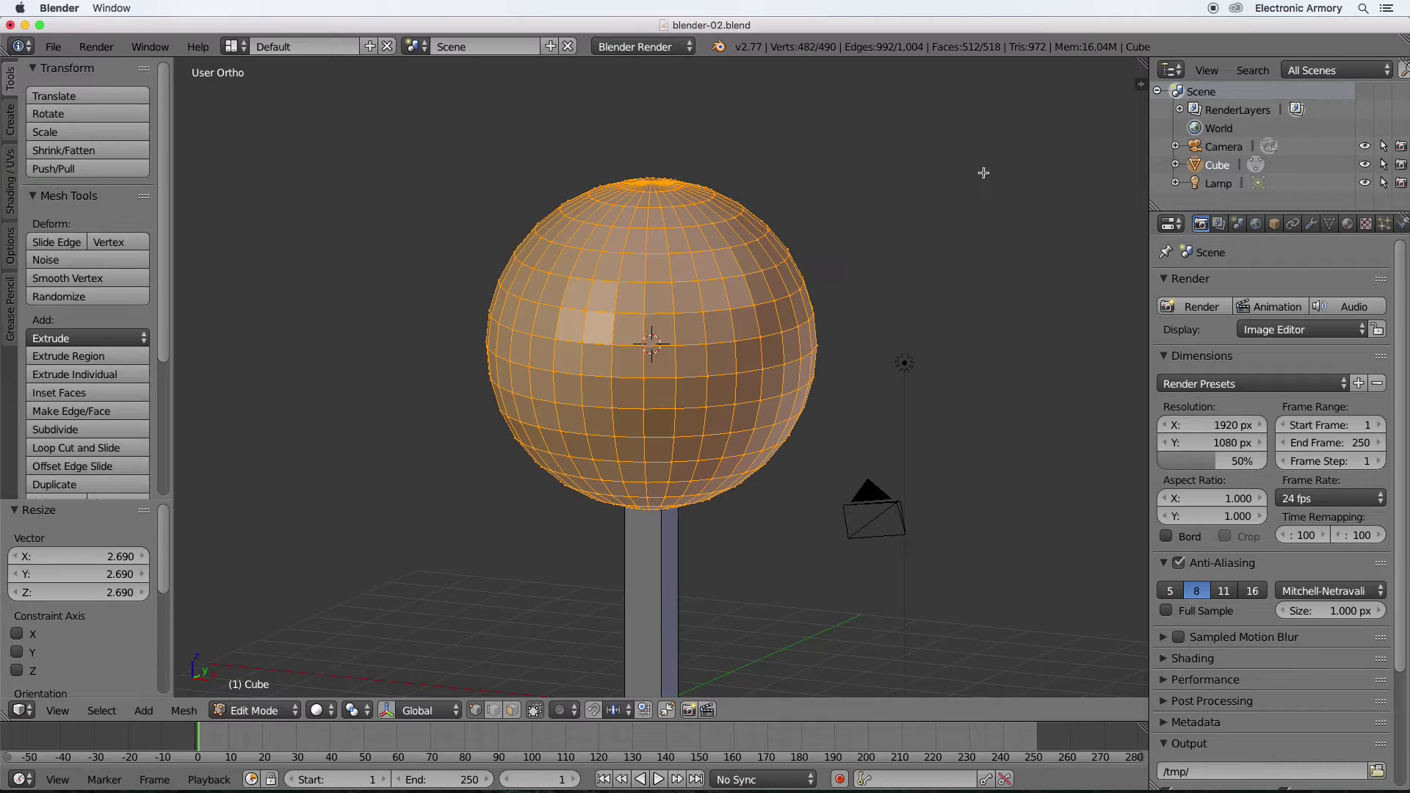
Select the sphere and trunk geometry together and scale everything uniformly to about 0.443.
scroll(969, 217, "down", 5)
middle_click_drag(907, 147, 814, 305)
scroll(815, 305, "up", 5)
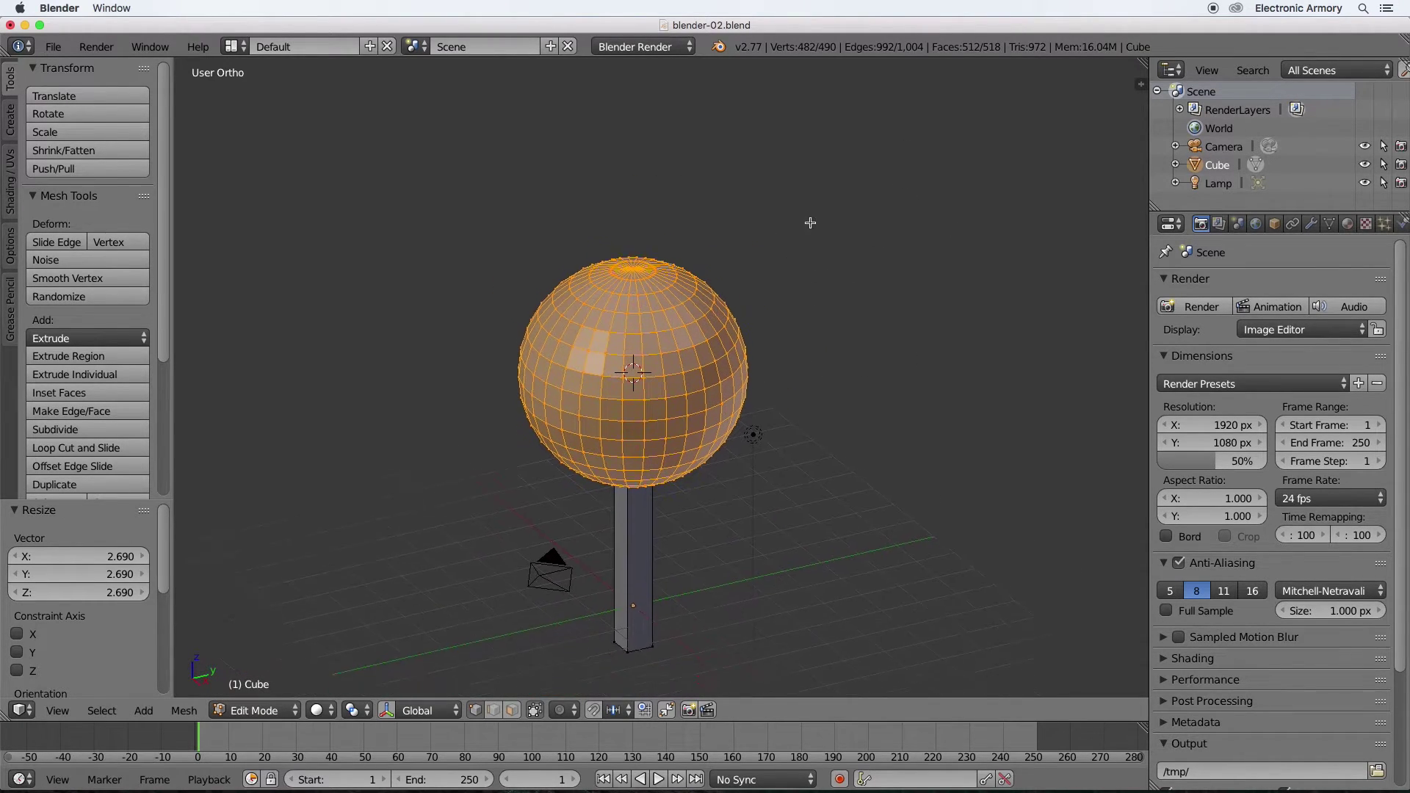
middle_click_drag(818, 208, 824, 147, "shift")
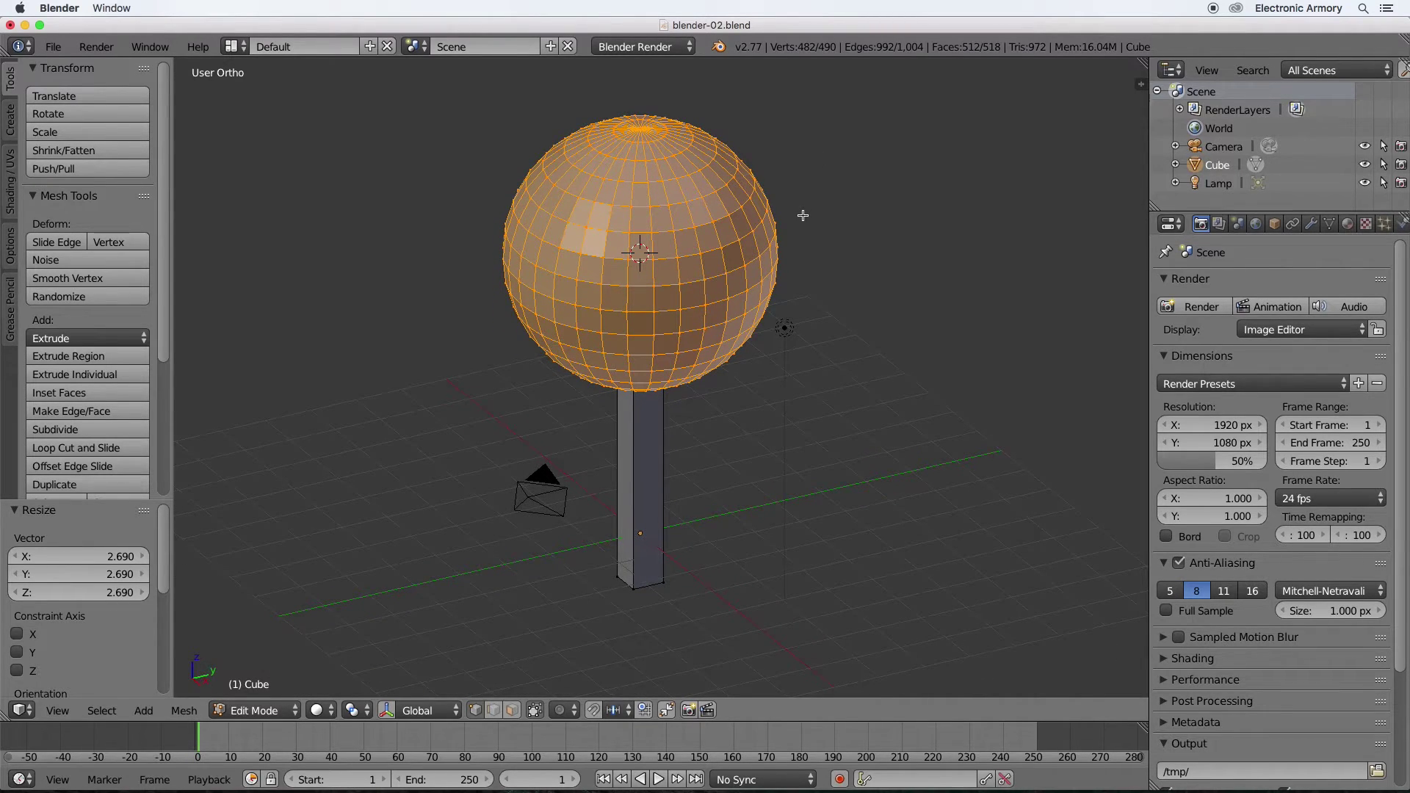
key("a")
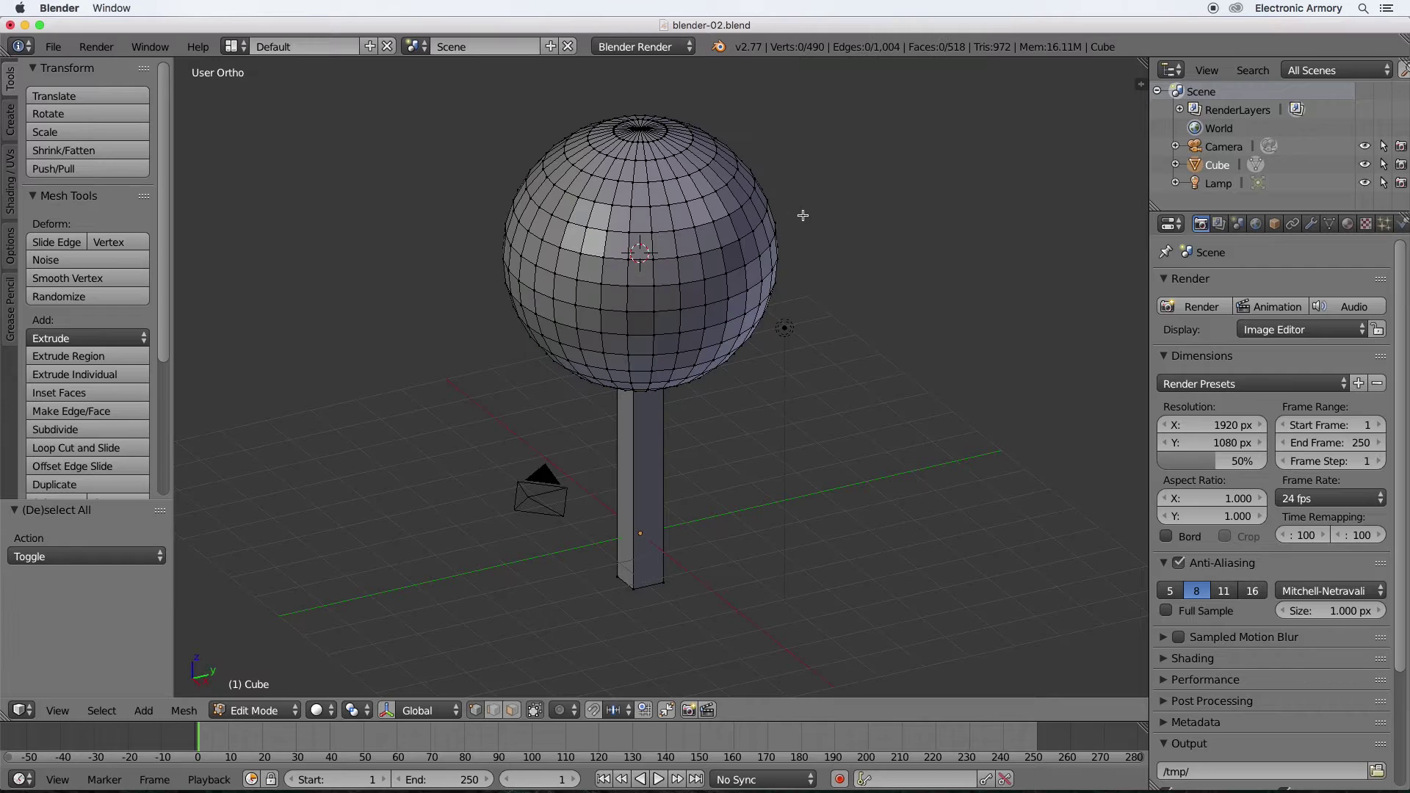
key("a")
key("s")
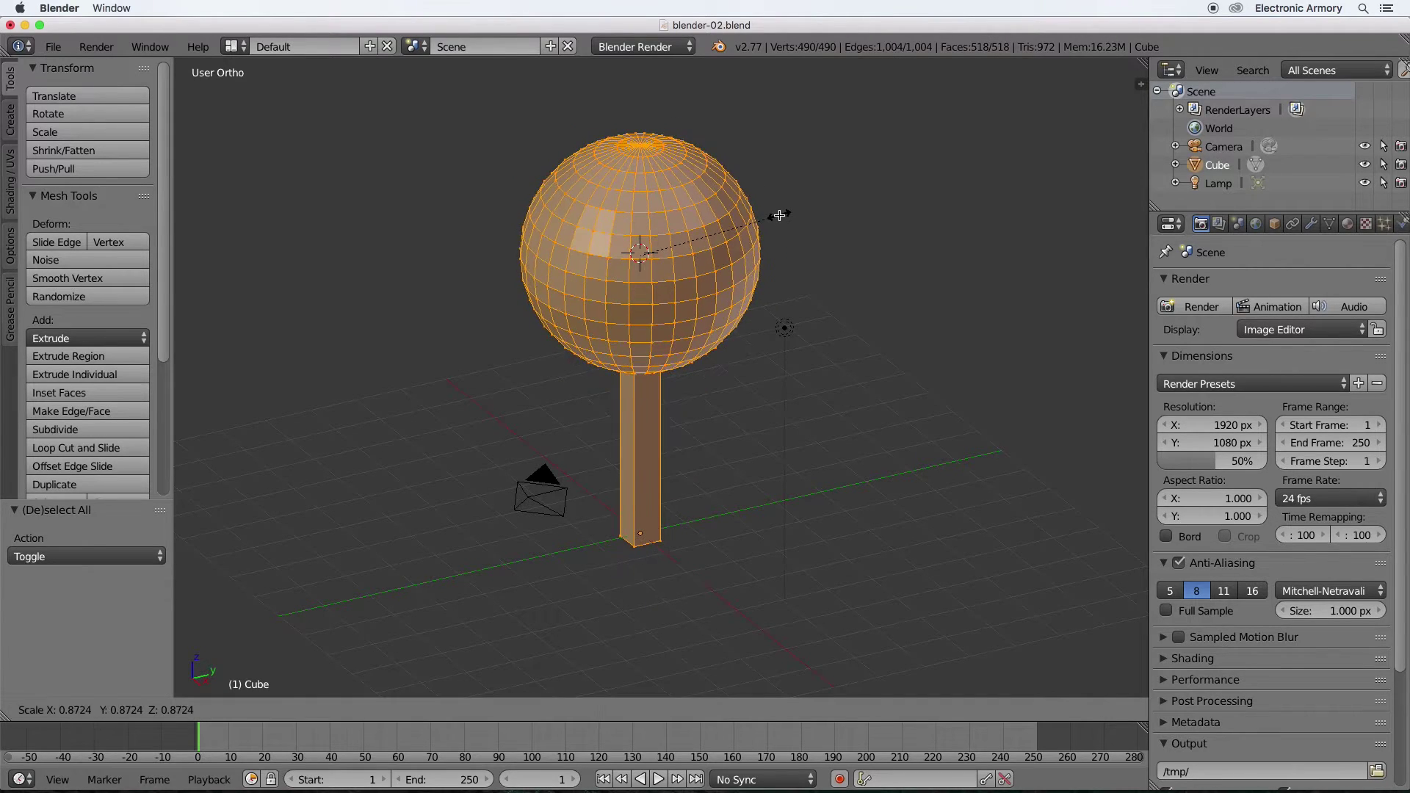
left_click(726, 227)
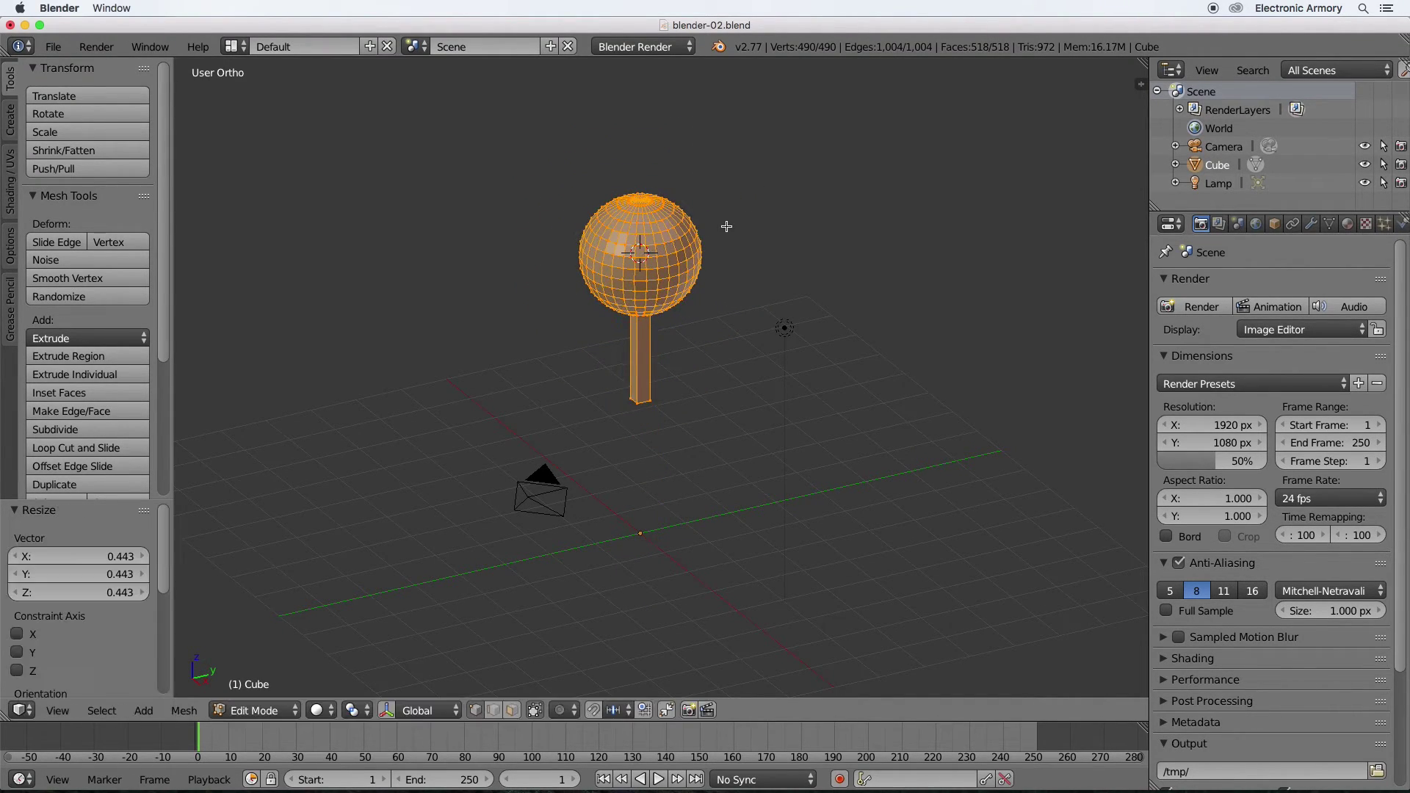
In front view, move the whole tree down along Z by about 2.77, close to the ground line.
key("KP_1")
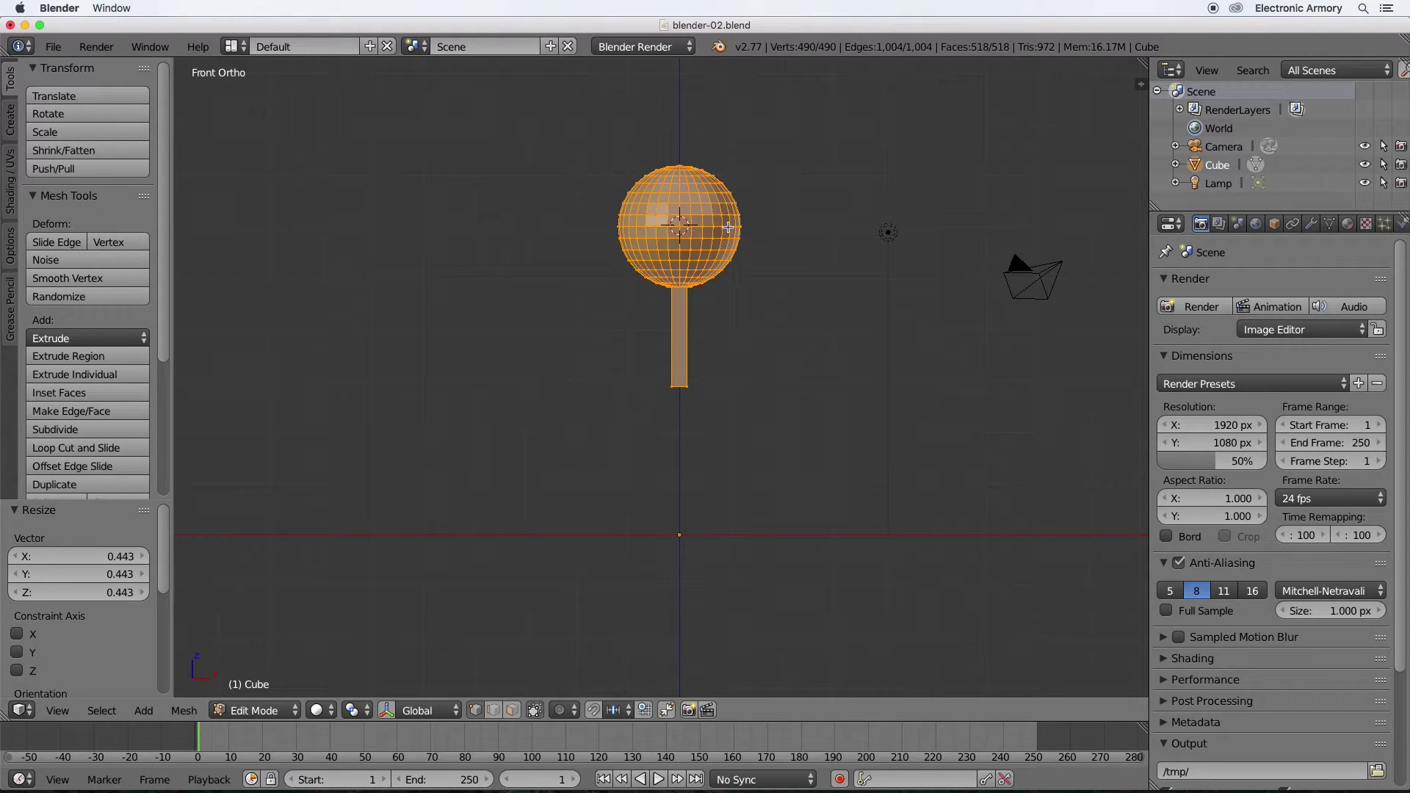
key("g")
key("z")
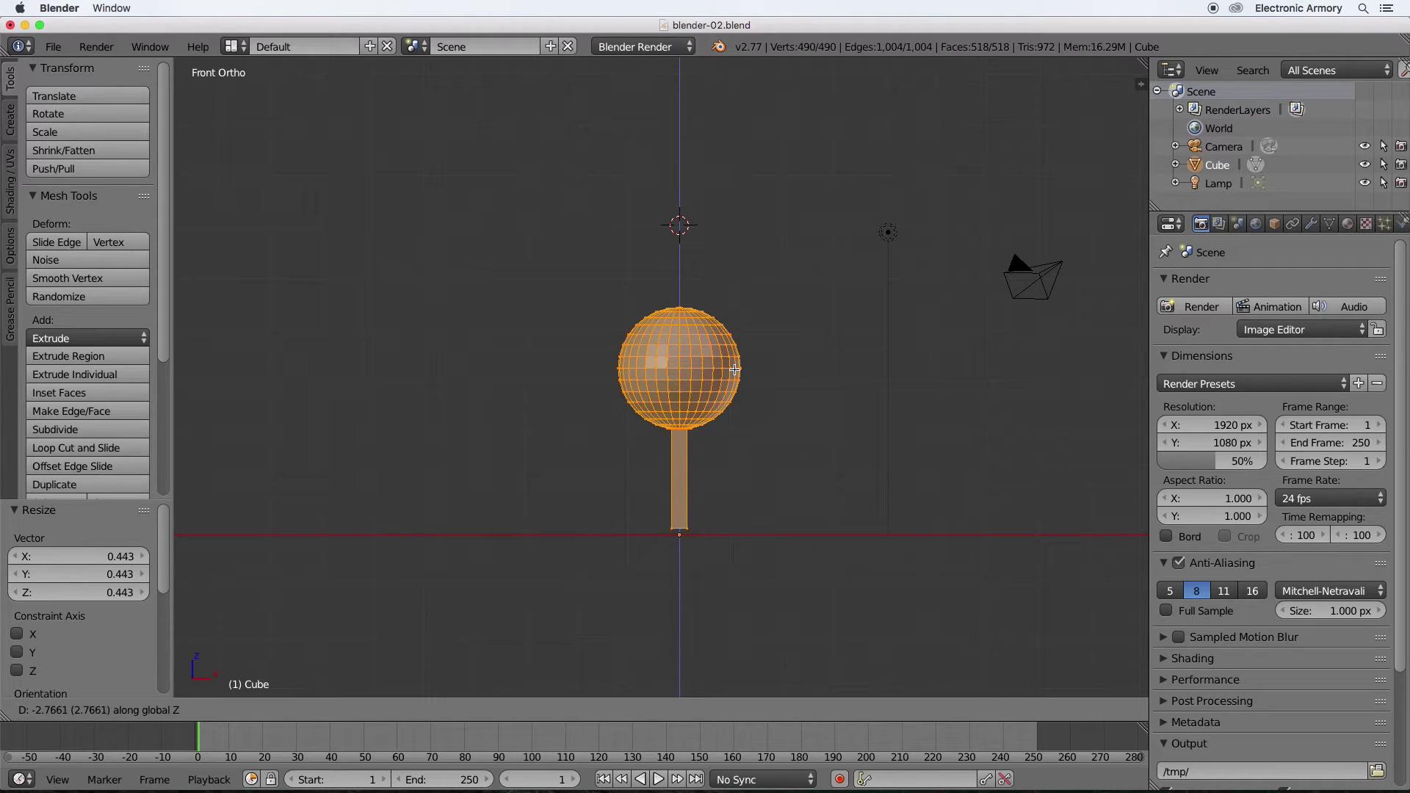
left_click(735, 369)
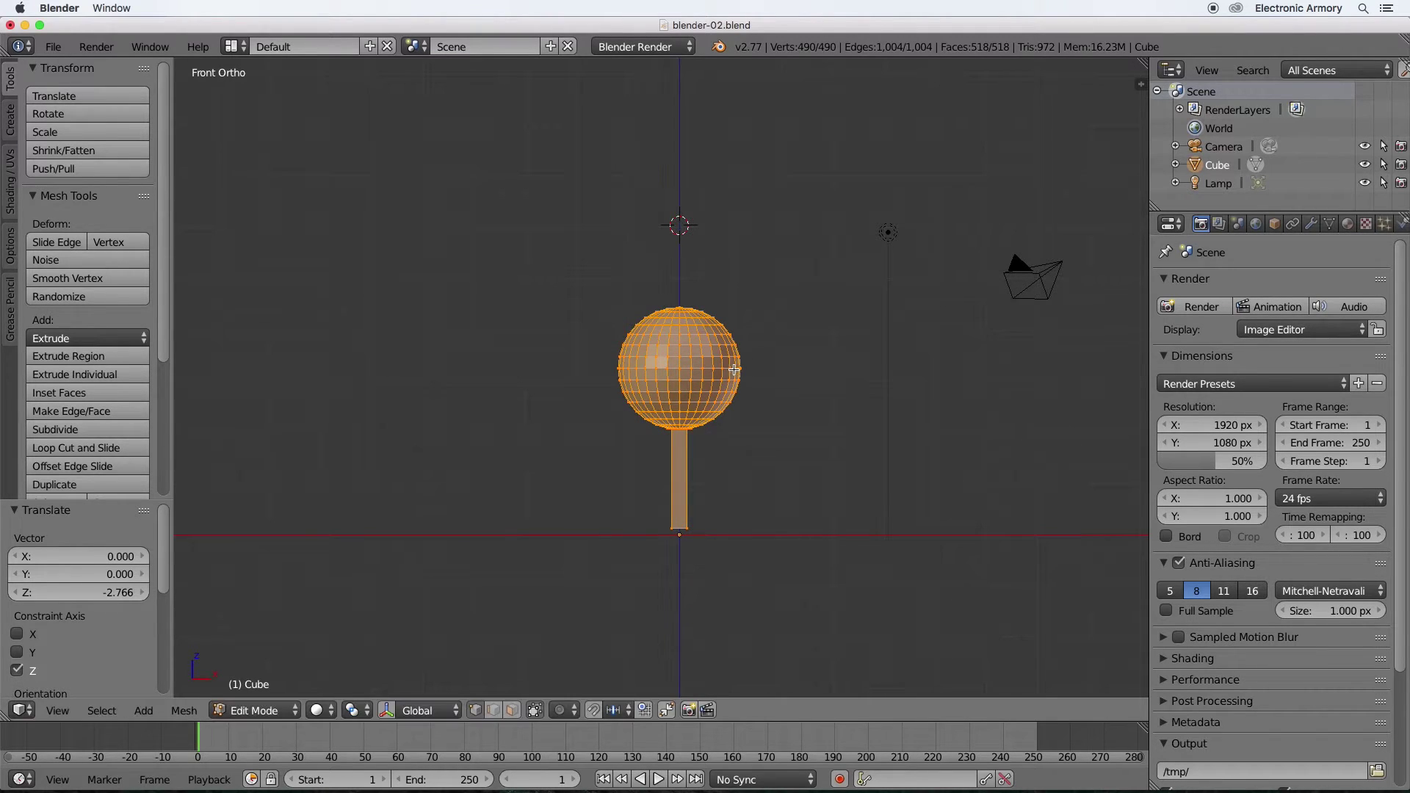
Select only the four bottom vertices of the trunk and view them closely from the front.
middle_click_drag(650, 501, 635, 483)
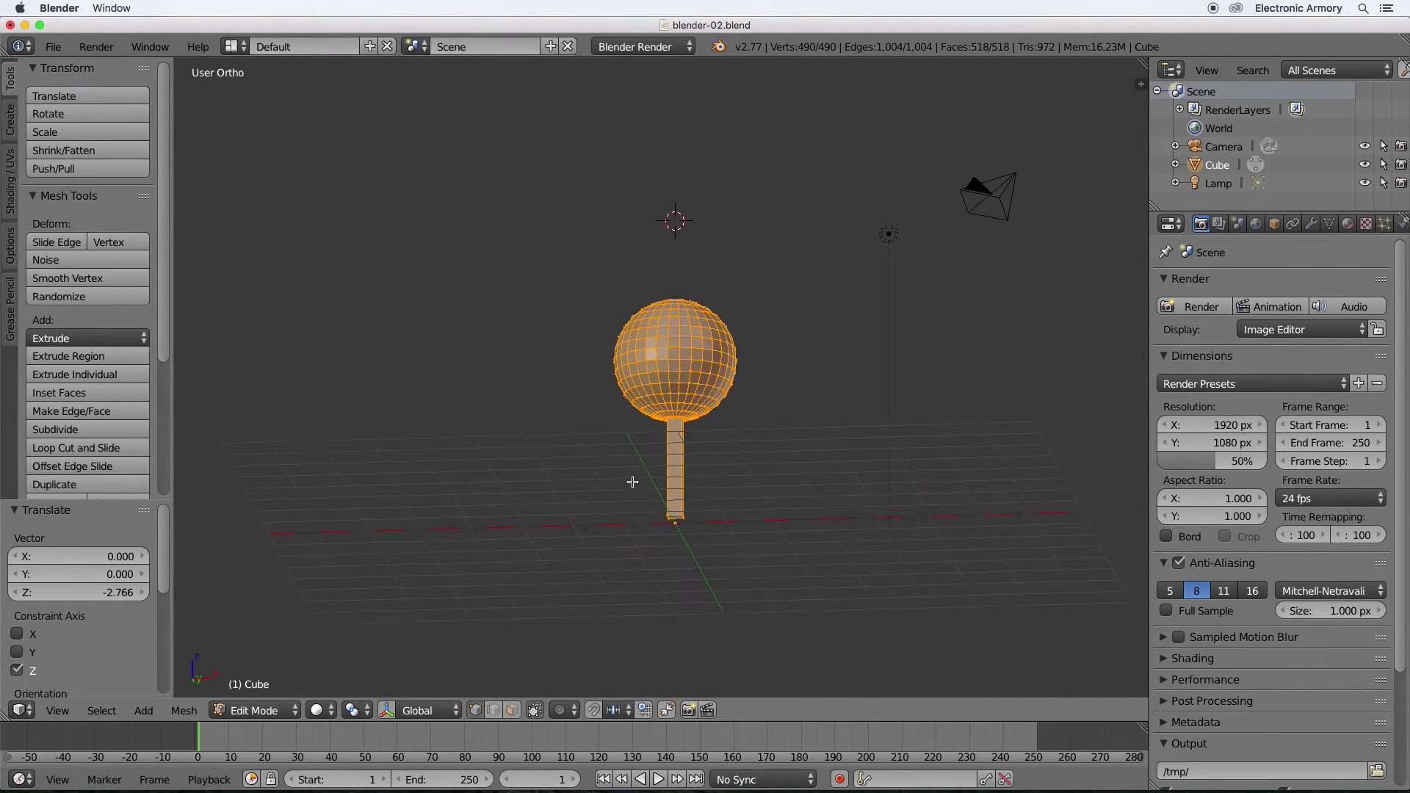
key("a")
right_click(667, 517)
right_click(668, 518, "shift")
right_click(683, 517, "shift")
right_click(684, 518, "shift")
middle_click_drag(711, 514, 722, 540)
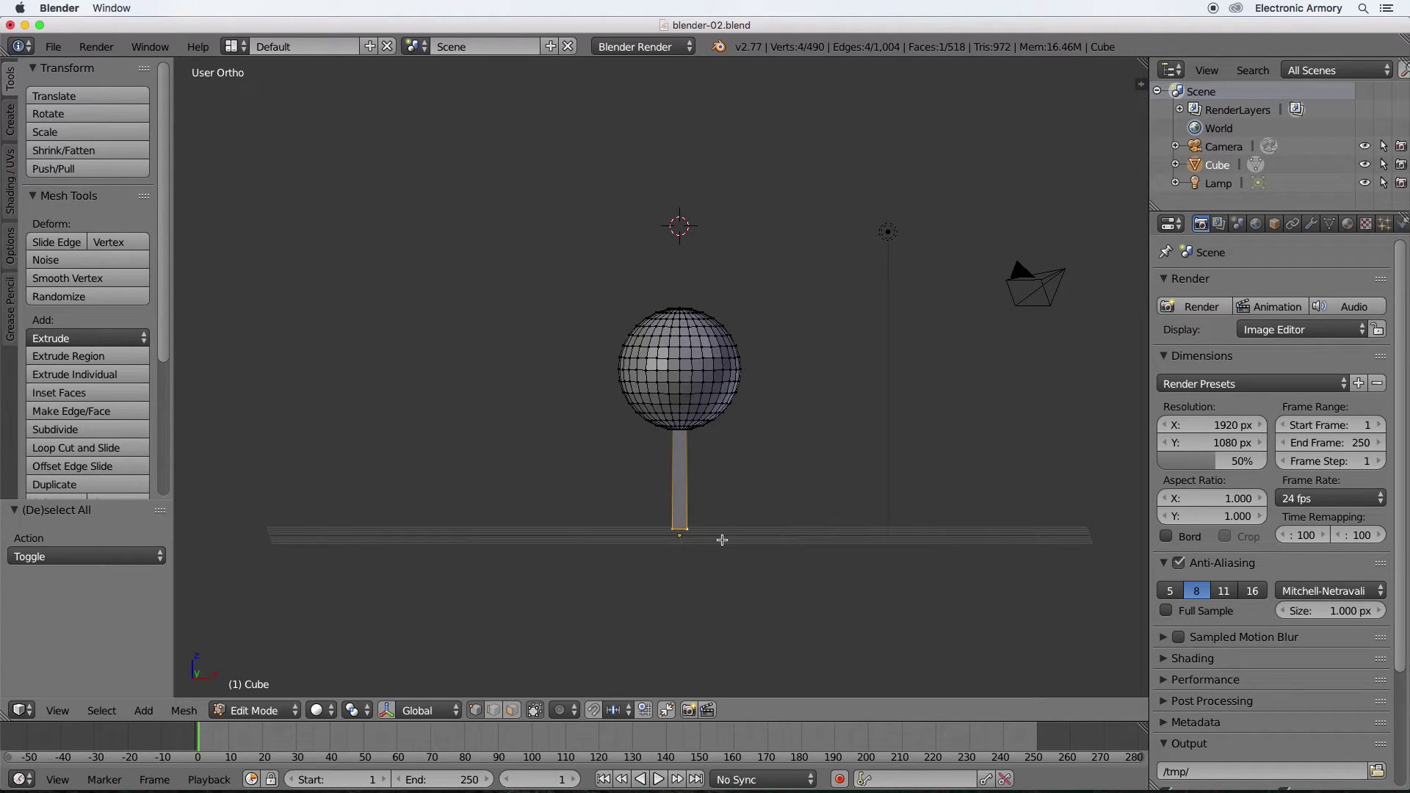
scroll(722, 540, "up", 7)
key("KP_1")
key("g")
key("z")
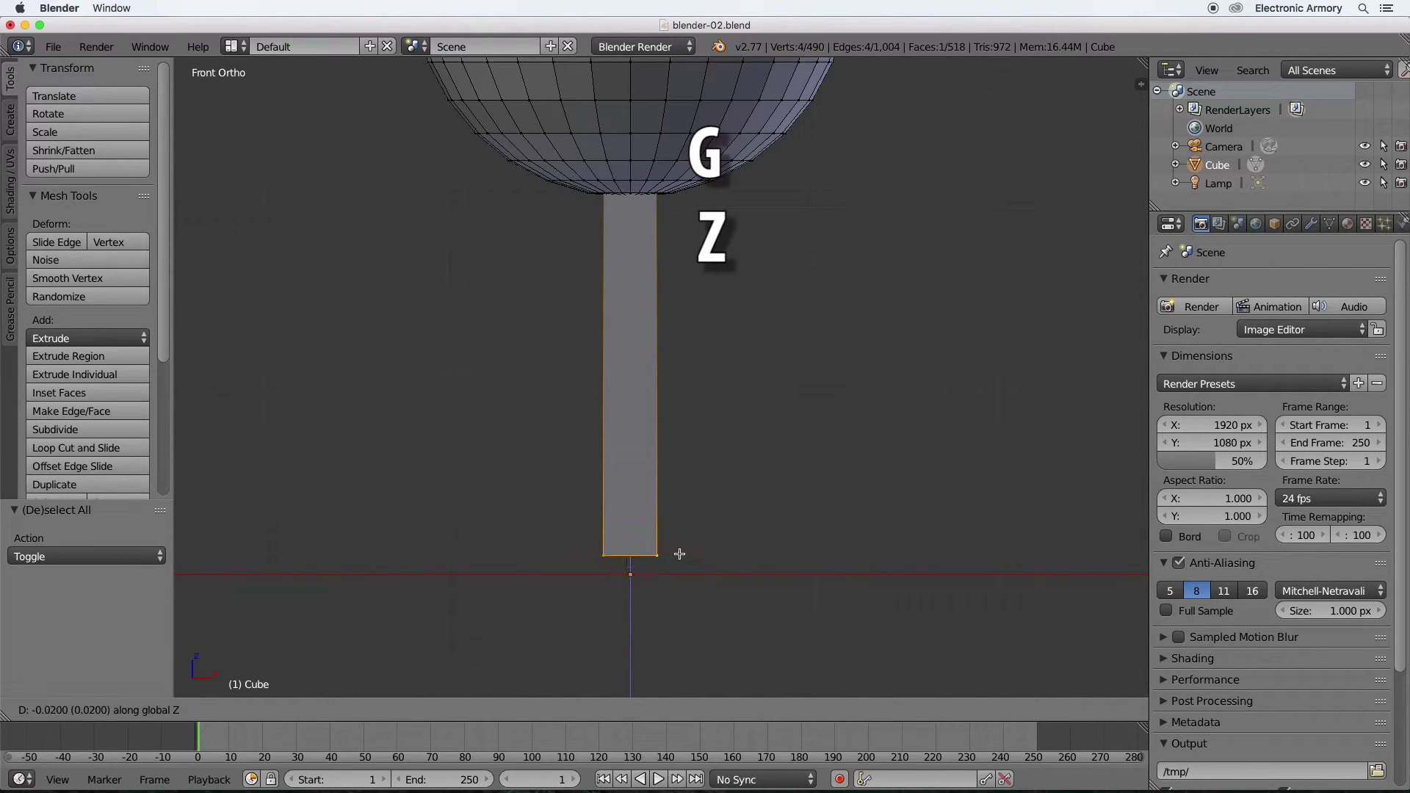
left_click(680, 554)
Show the transform properties and set the selected bottom vertices' median Z to 0.
key("n")
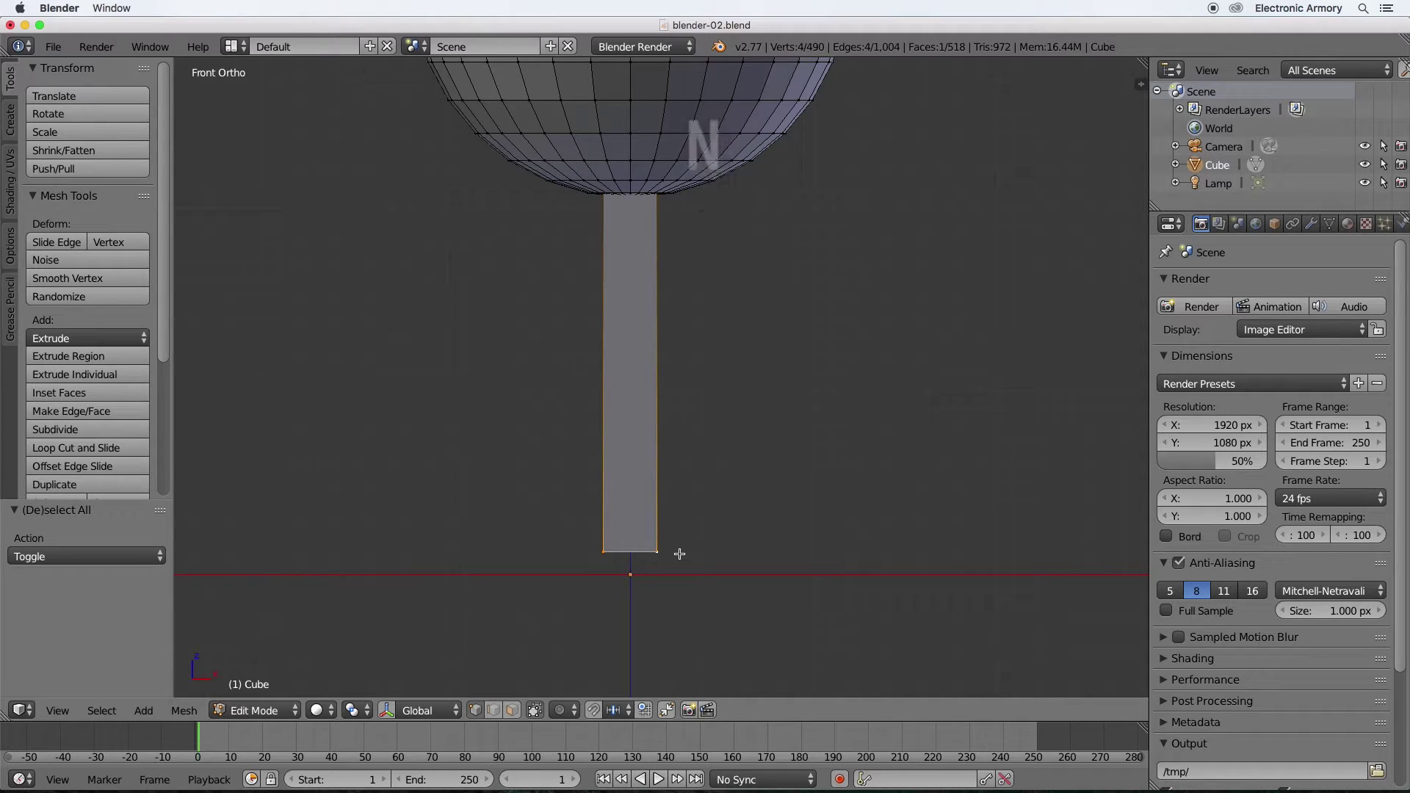
scroll(1058, 321, "up", 15)
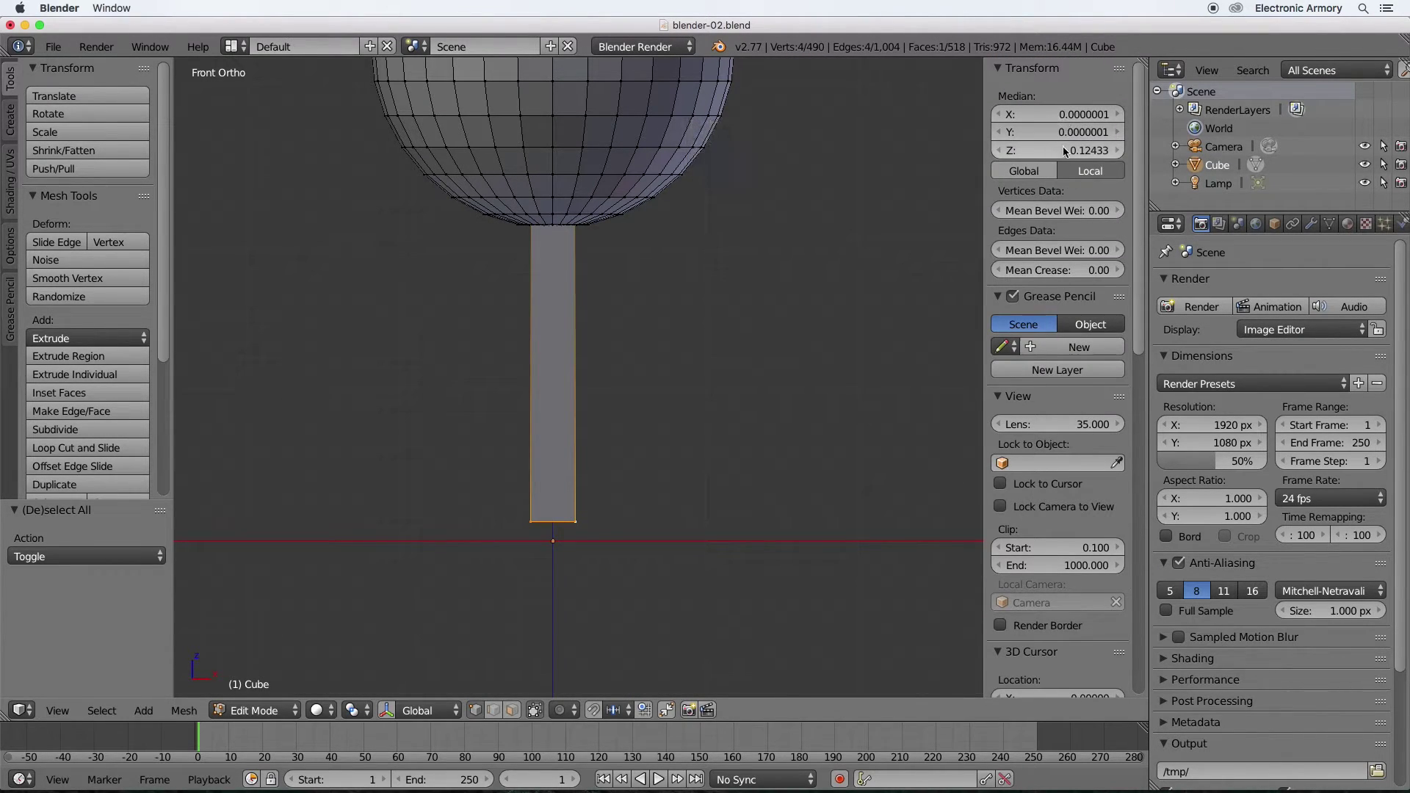
left_click(1065, 151)
type("0")
key("Return")
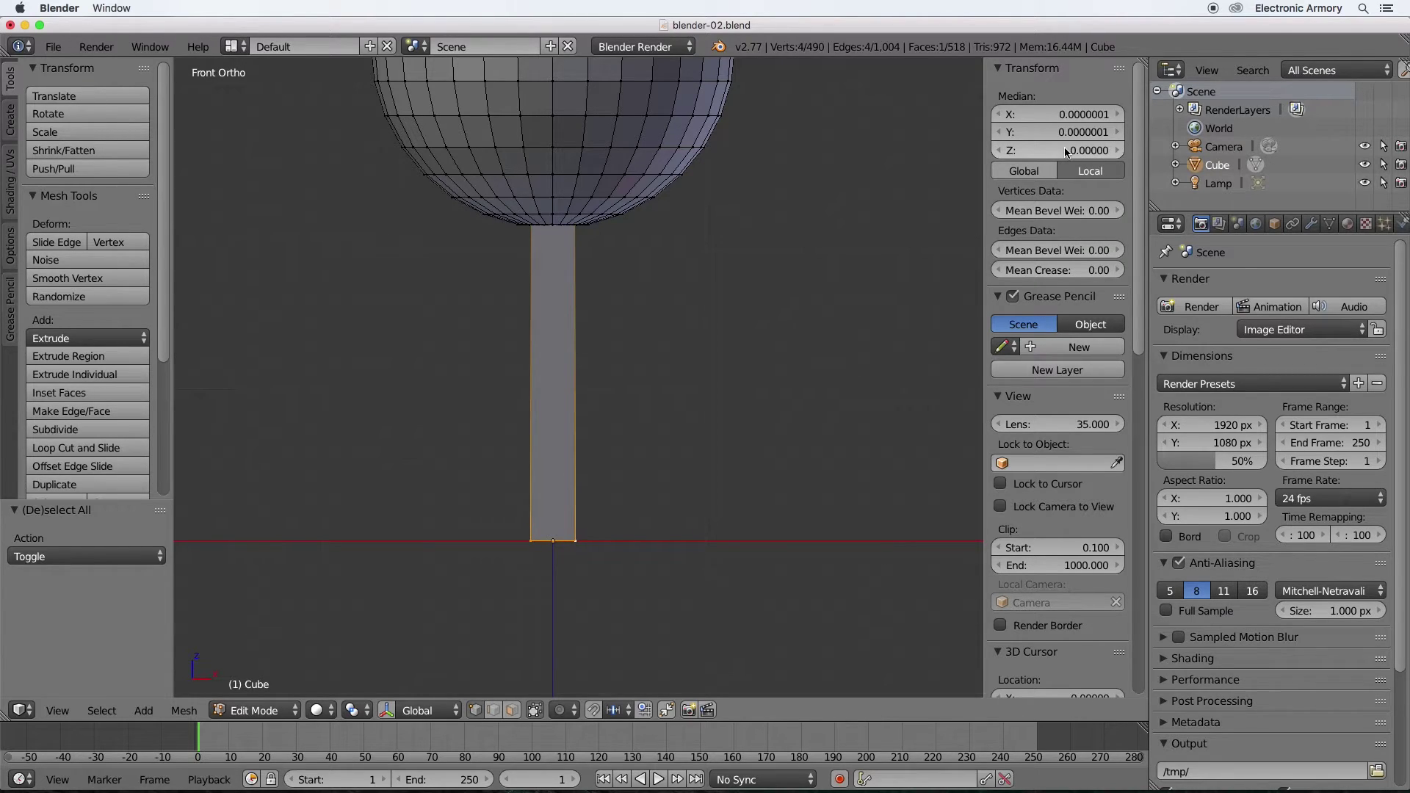
Orbit to an angled view of the tree and return to Object Mode.
scroll(636, 419, "down", 5)
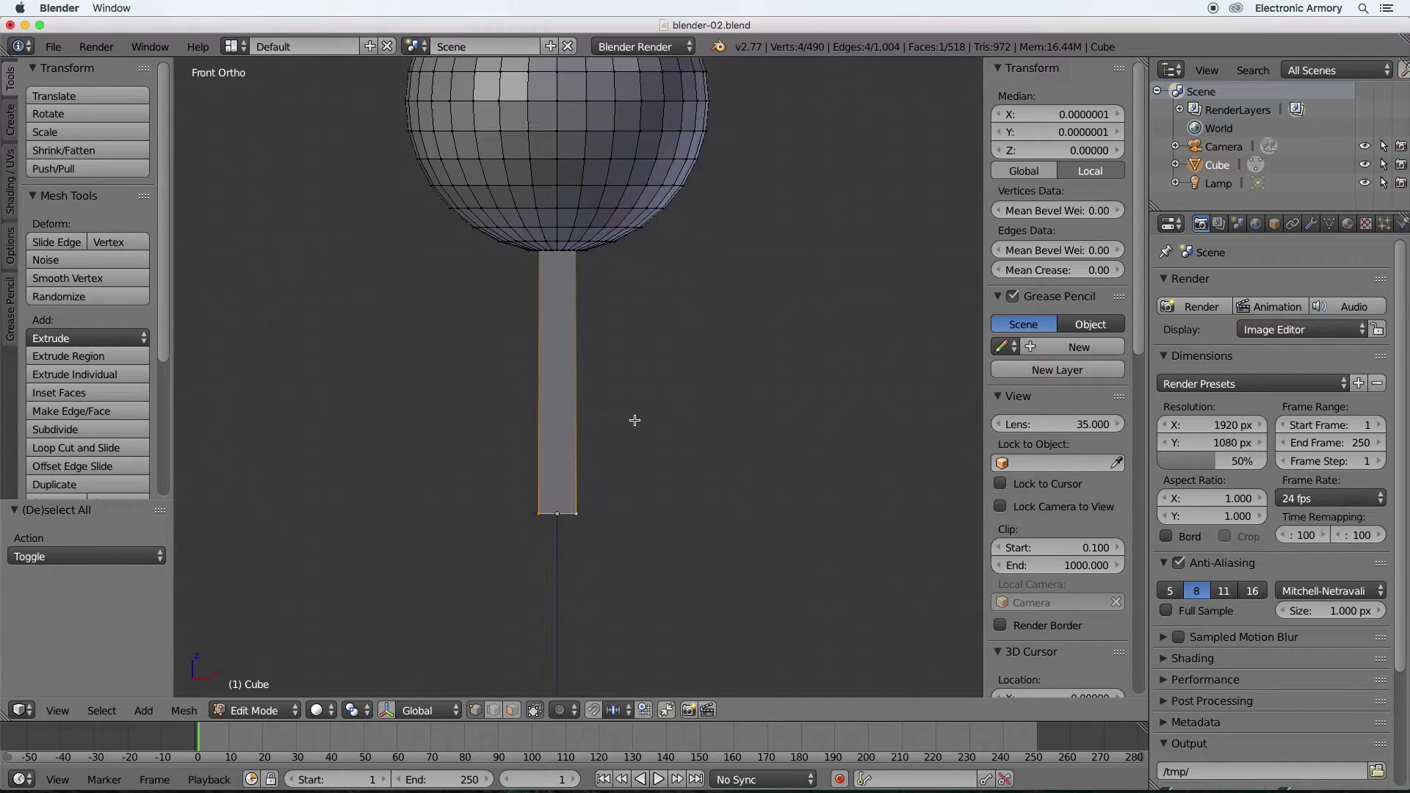
middle_click_drag(651, 410, 617, 406)
key("Tab")
key("Tab")
key("Tab")
key("Tab")
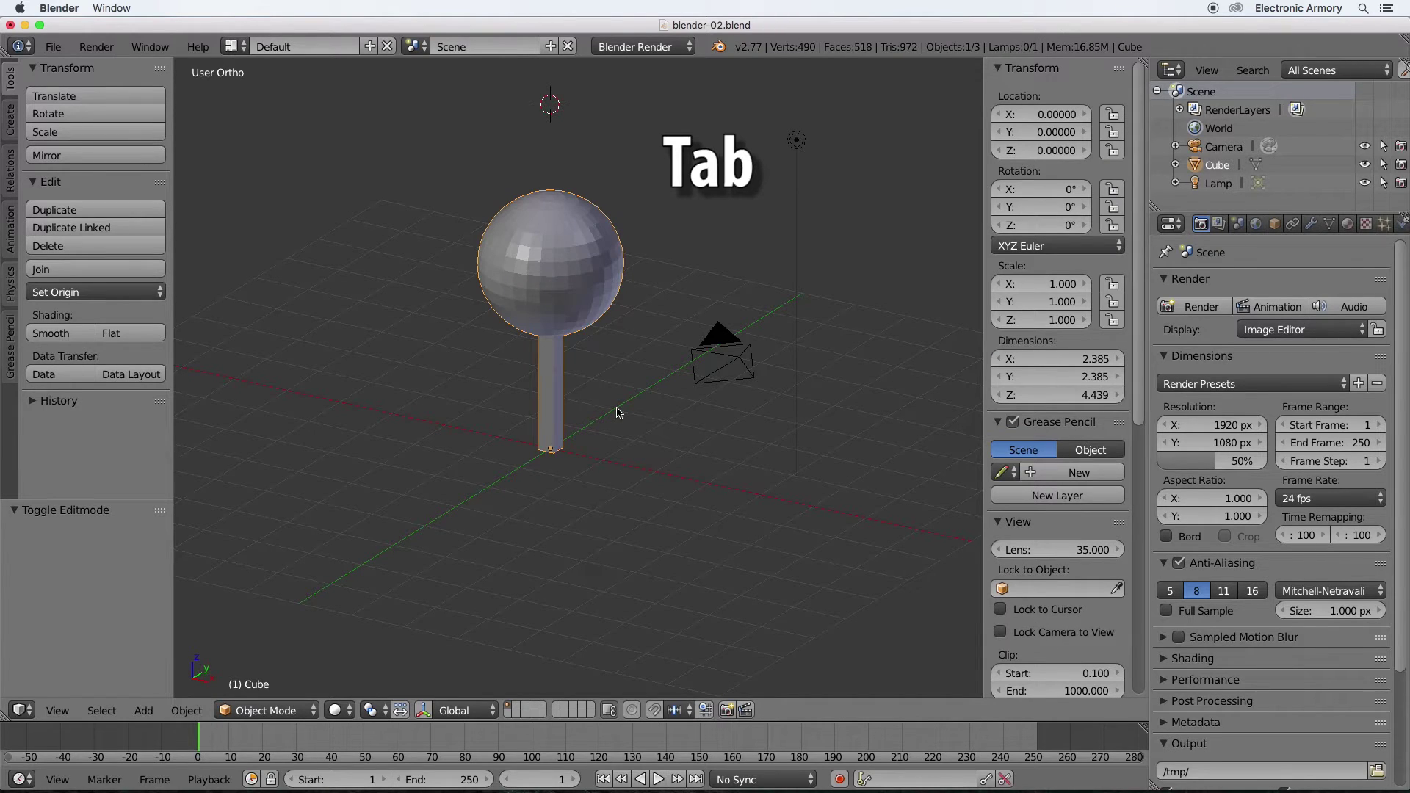
Duplicate the tree and place the copy on the ground plane with Z locked, offset about 1.85 in X and 5.31 in Y.
key("shift+d")
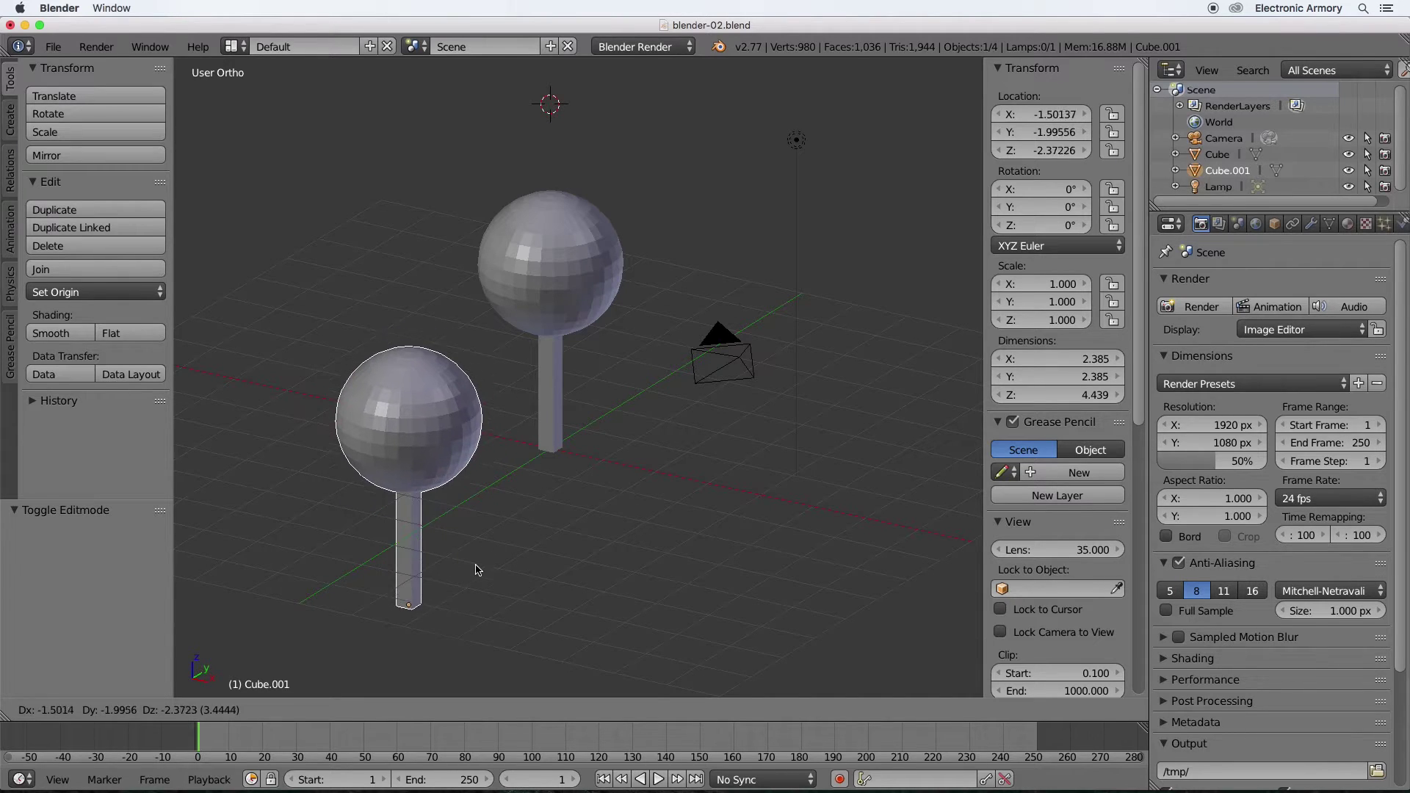
key("shift+z")
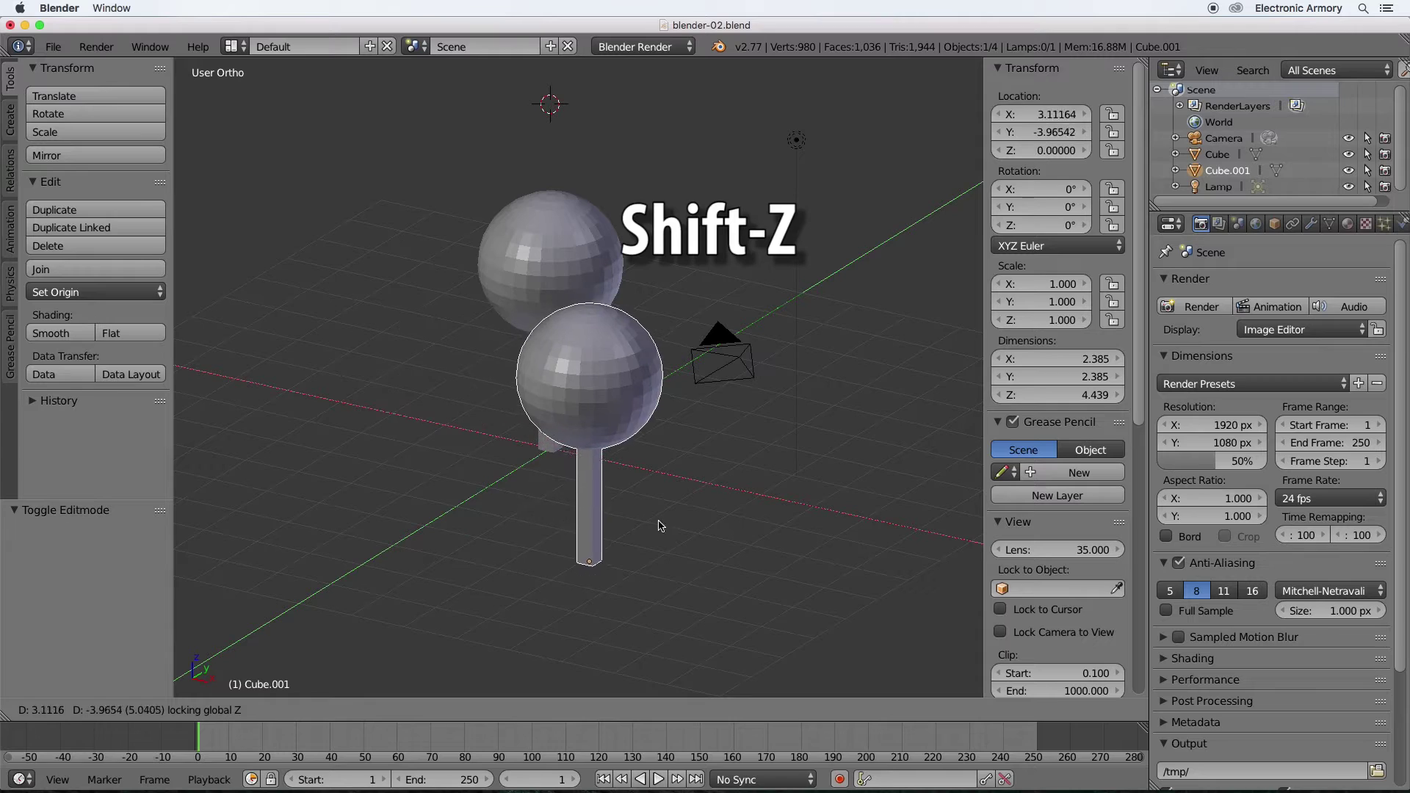
left_click(884, 331)
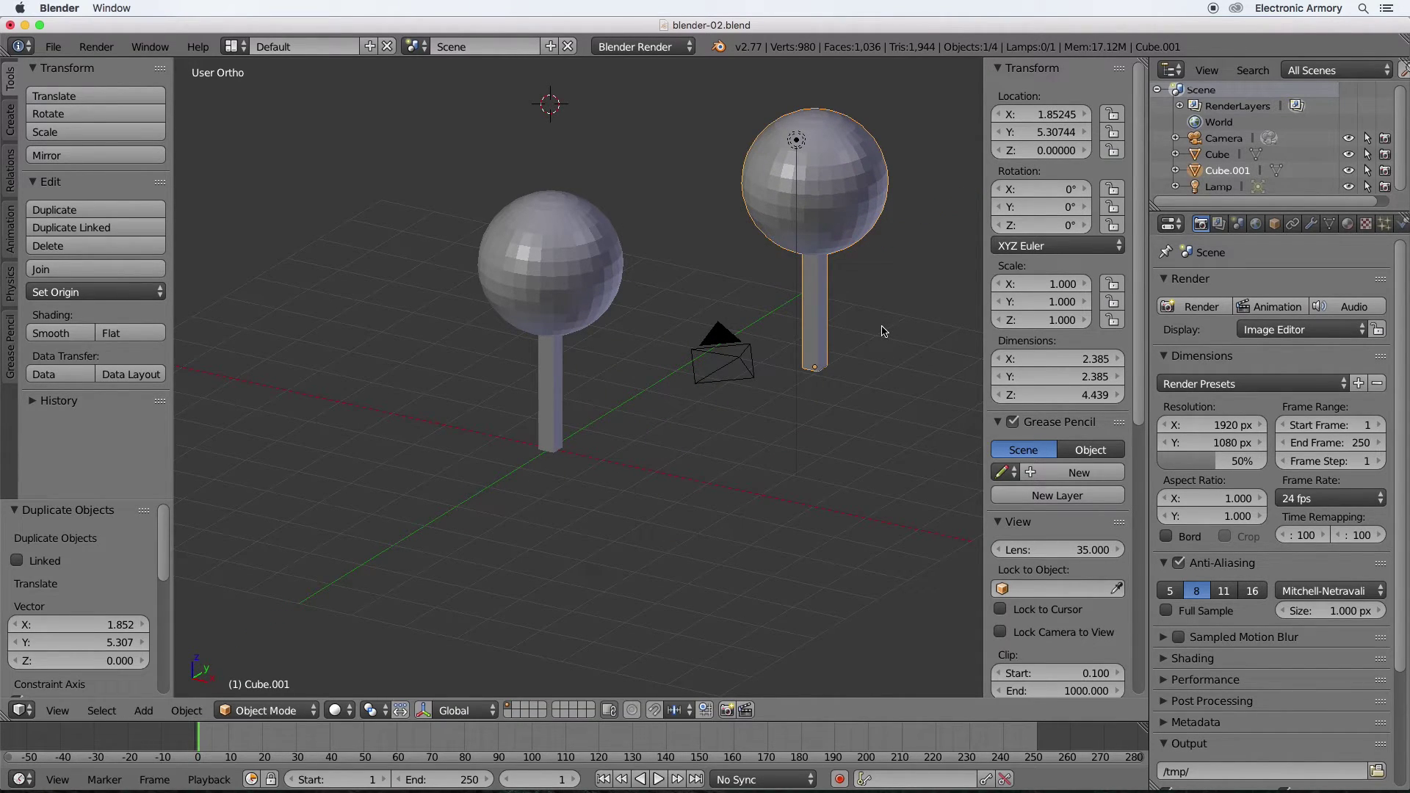
Duplicate the new tree with Z locked, placing the third tree about -4.36 in X and -8.73 in Y from it.
key("shift+d")
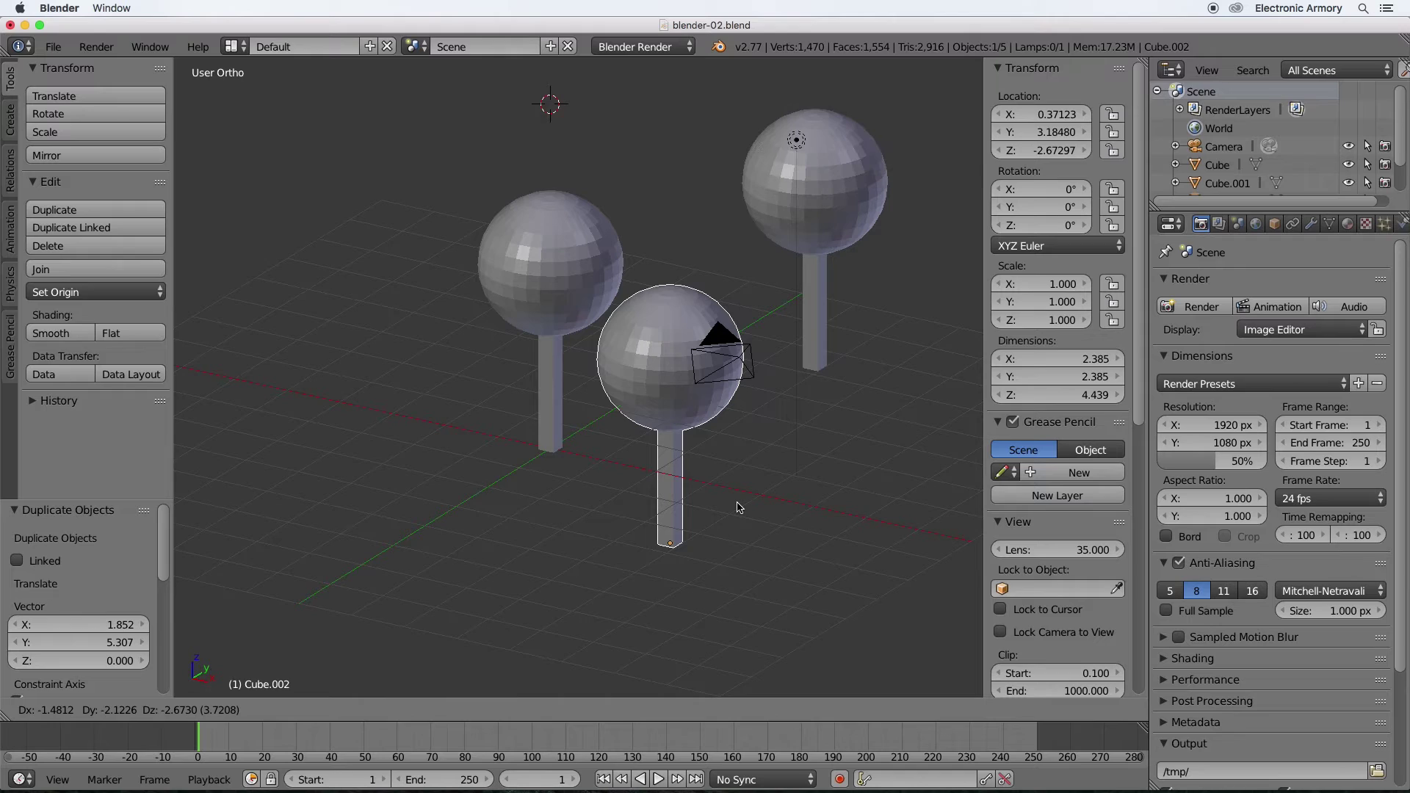
key("shift+z")
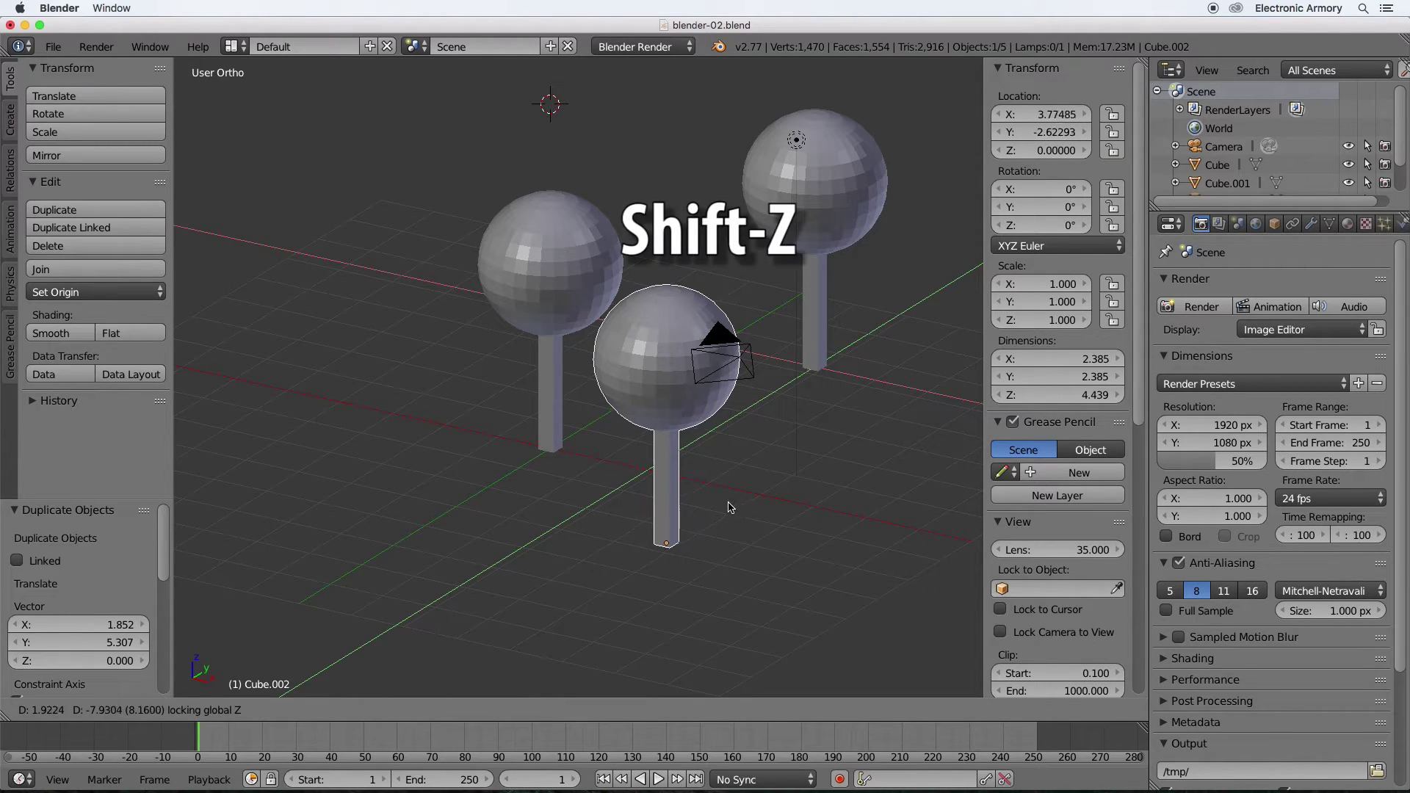
left_click(380, 445)
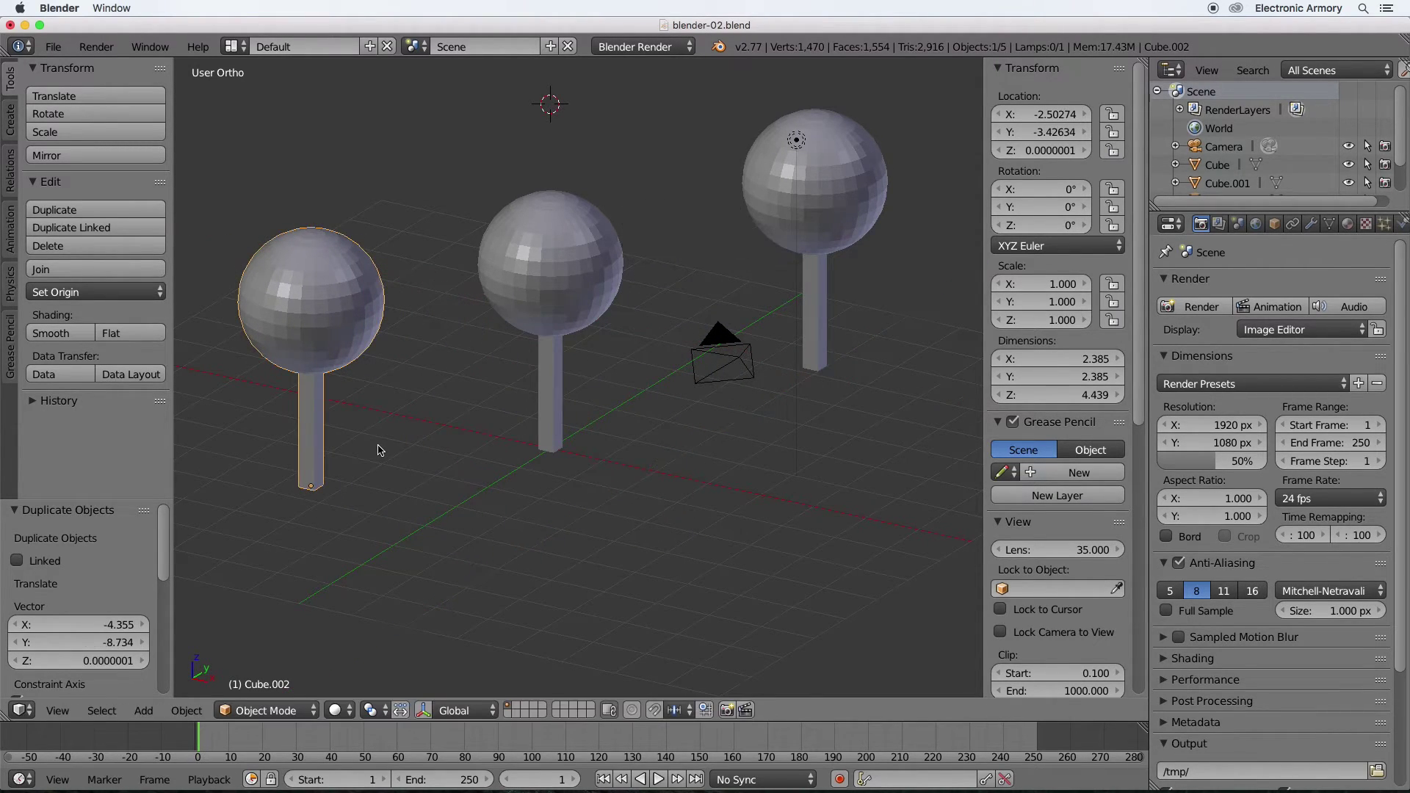
Select all three trees and duplicate them with Z locked, offset about 3.27 in X and -2.89 in Y.
right_click(544, 285, "shift")
right_click(815, 183, "shift")
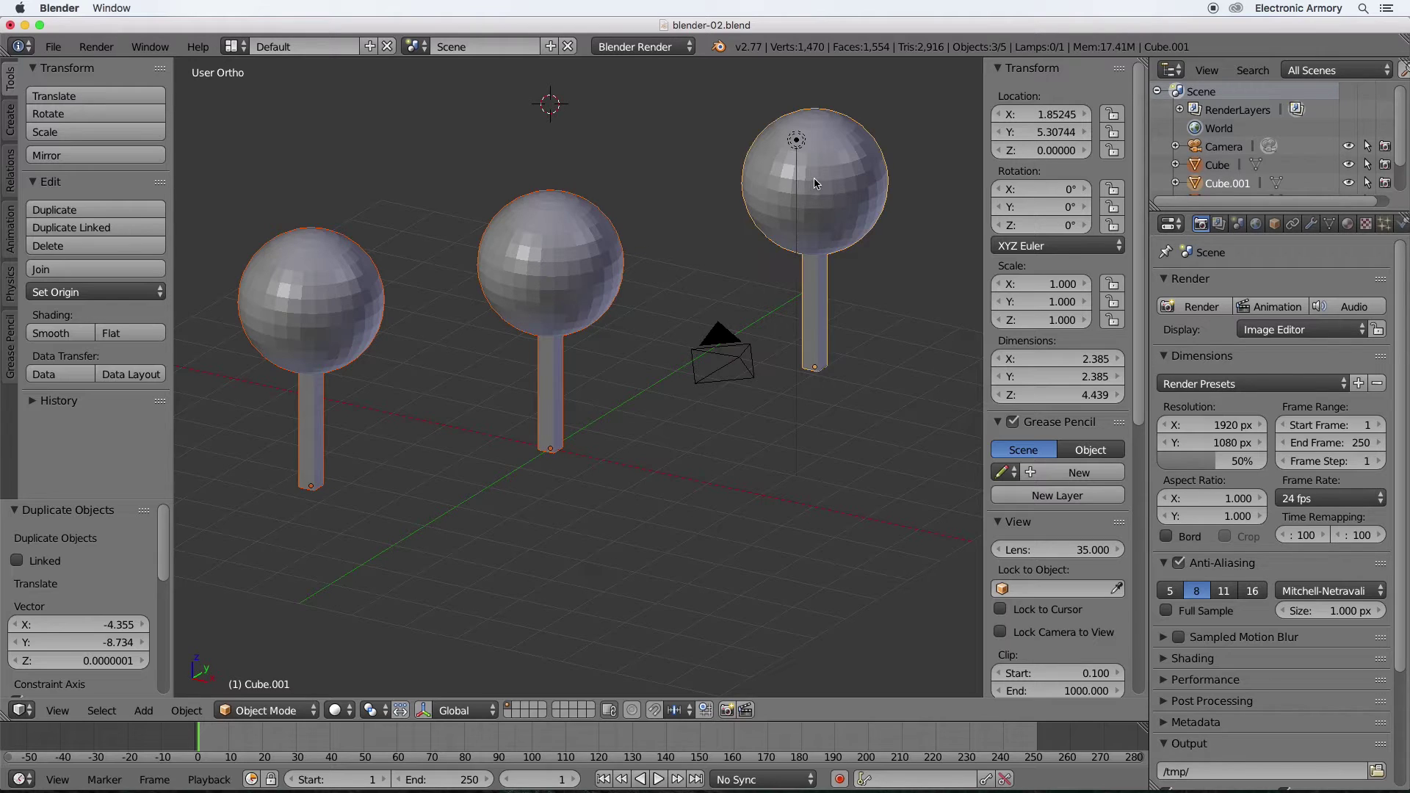
key("shift+d")
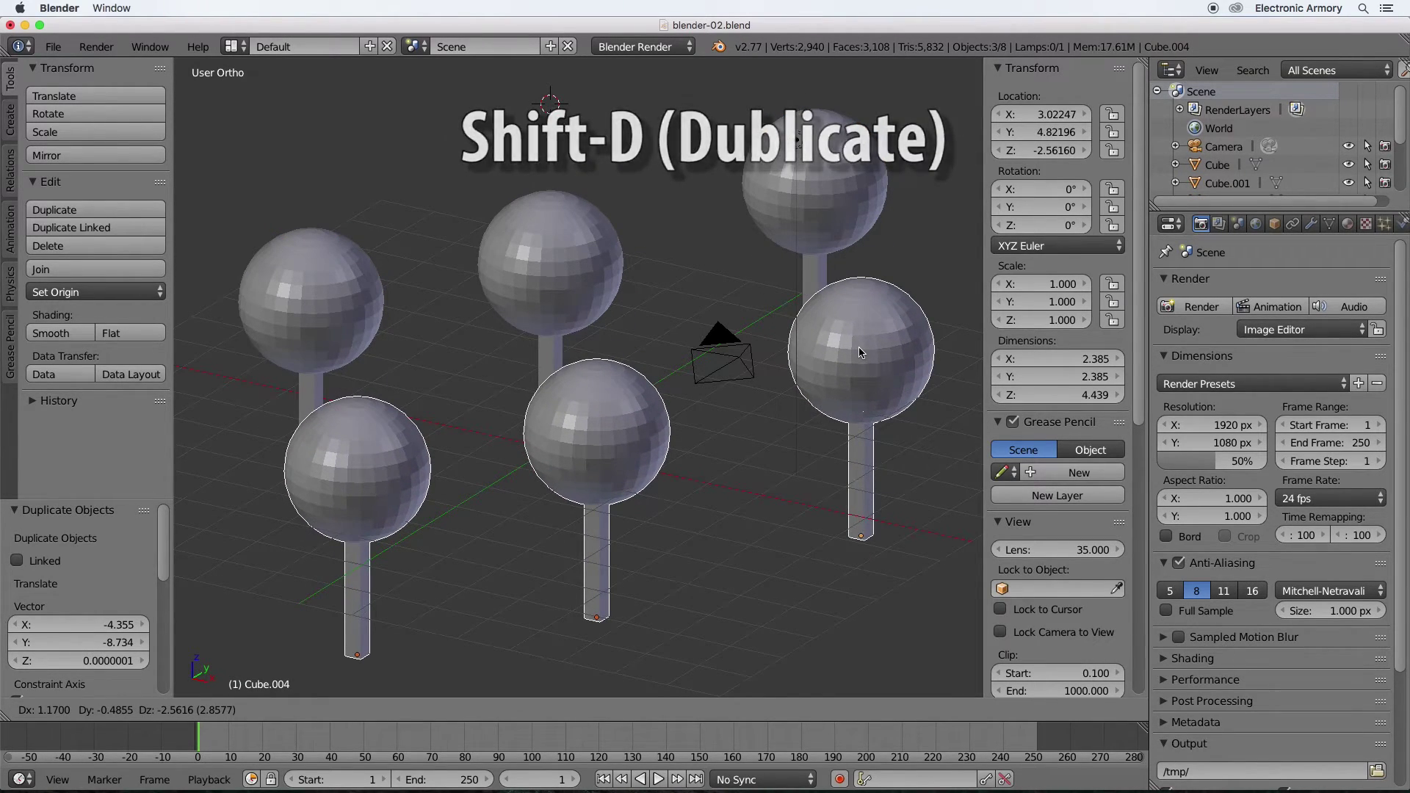
key("shift+z")
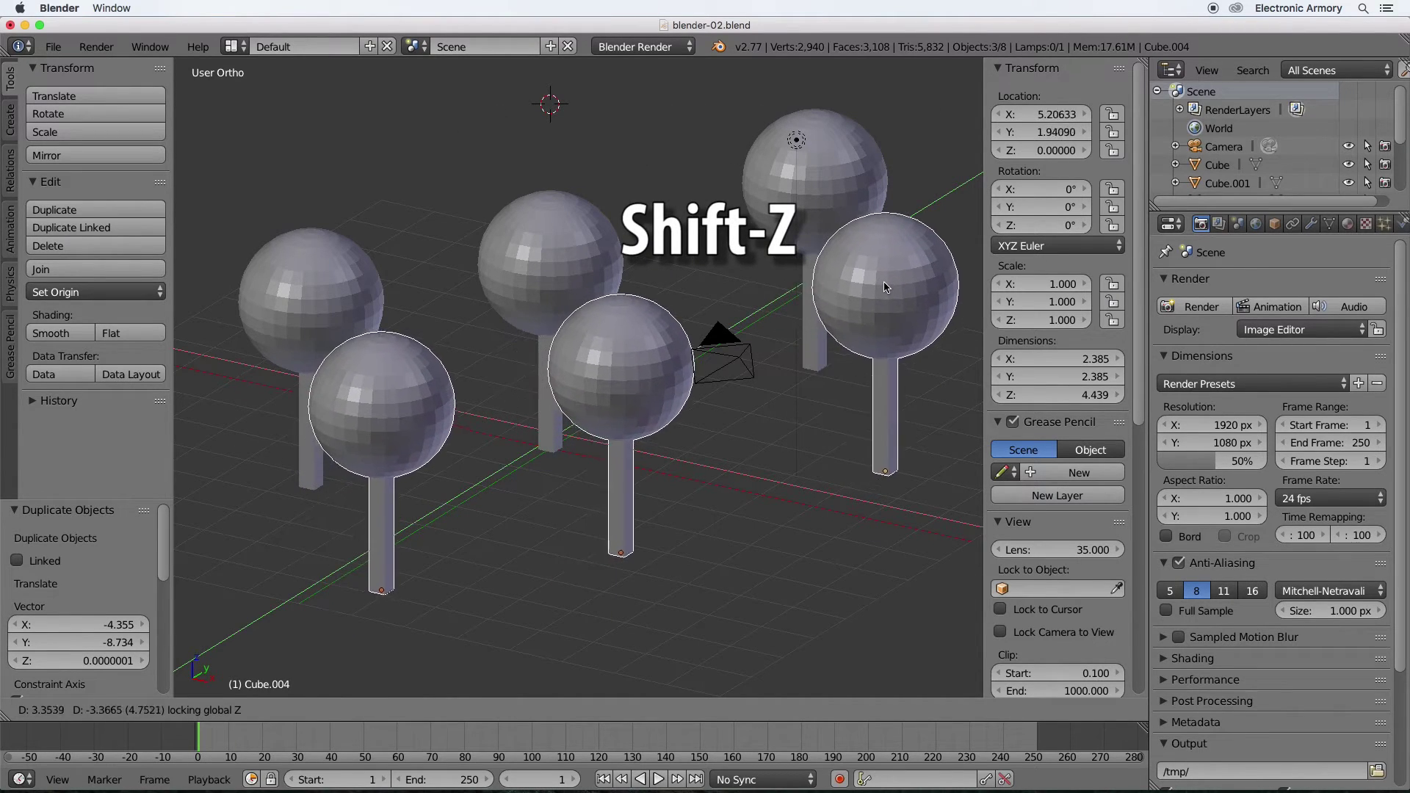
left_click(895, 277)
Rotate the three duplicated trees together by about 60.5° around the global Z axis.
key("r")
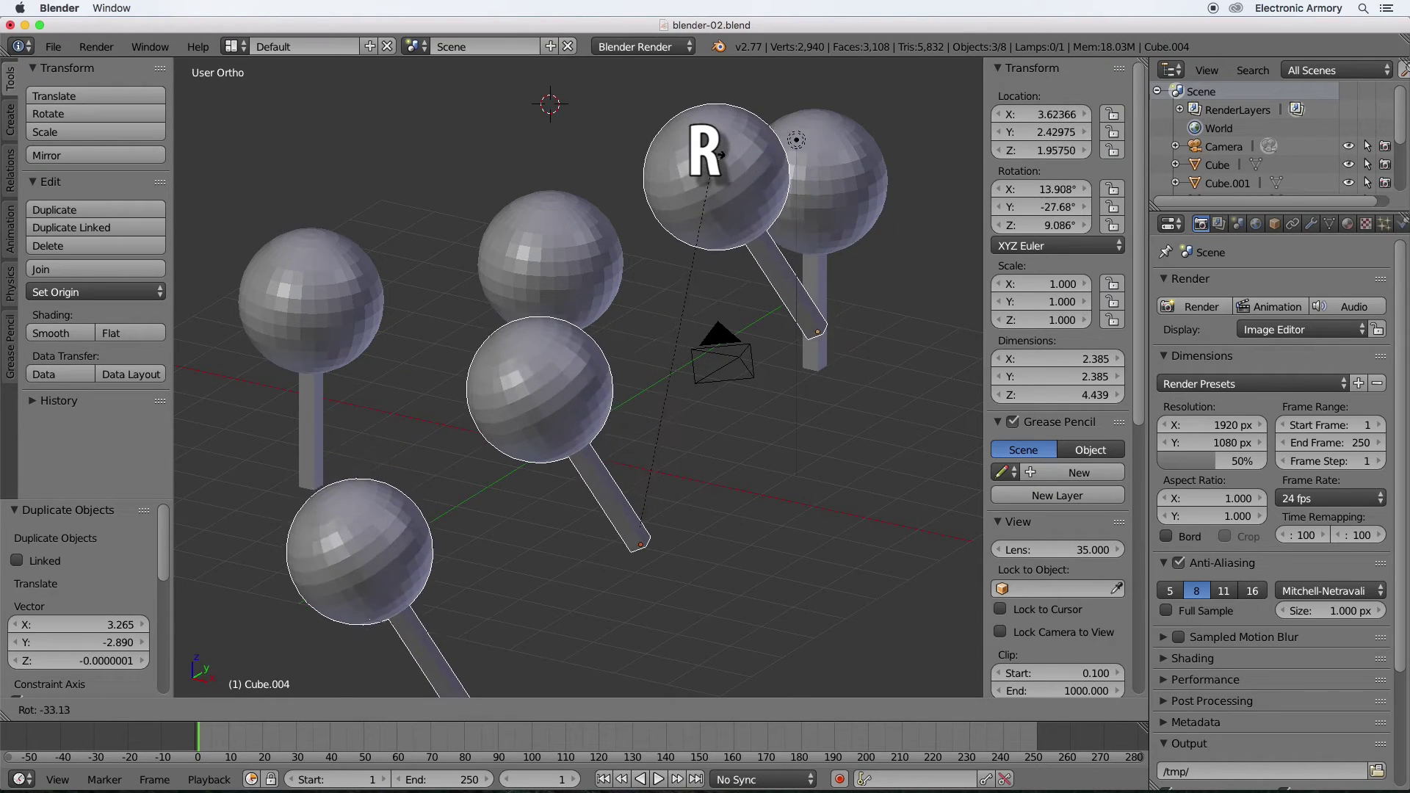
key("z")
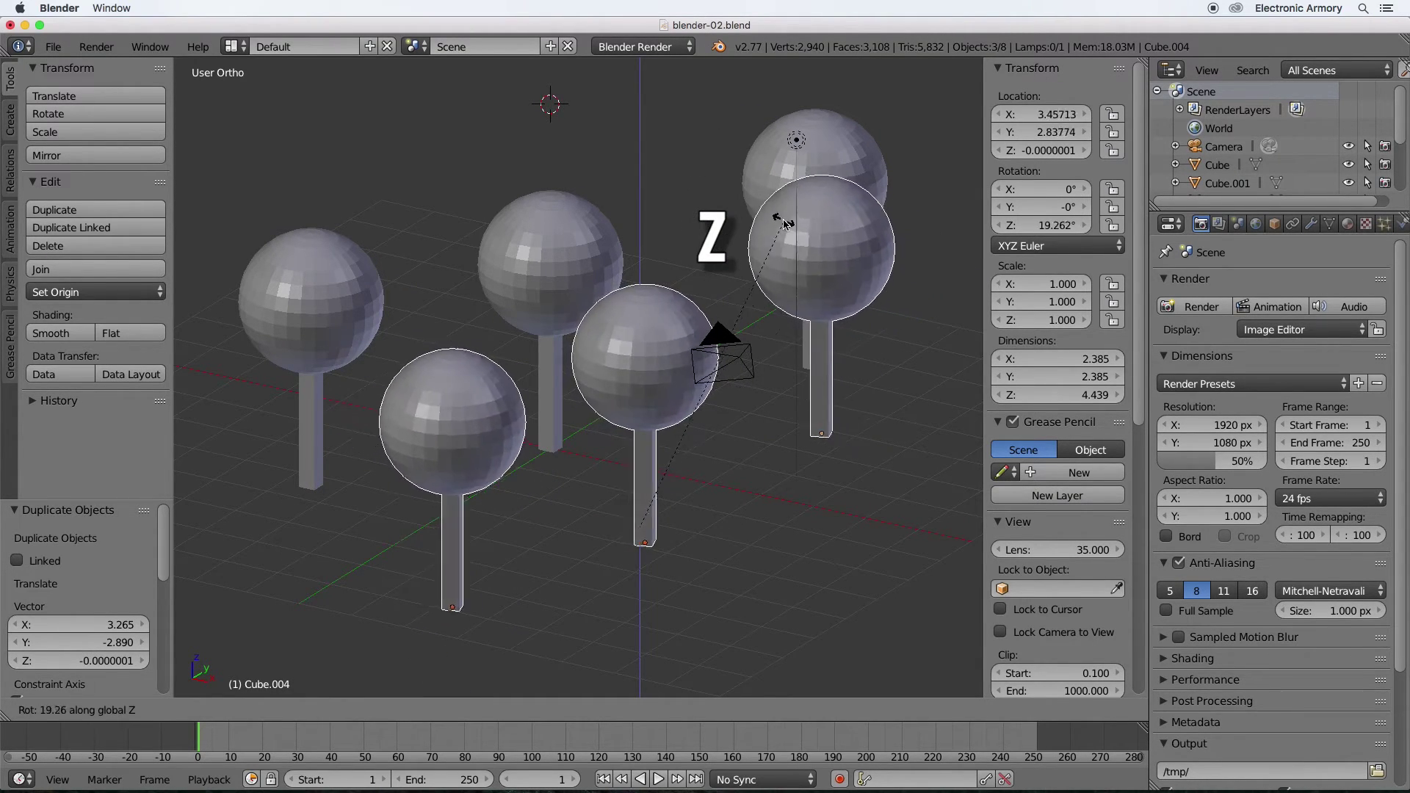
left_click(523, 132)
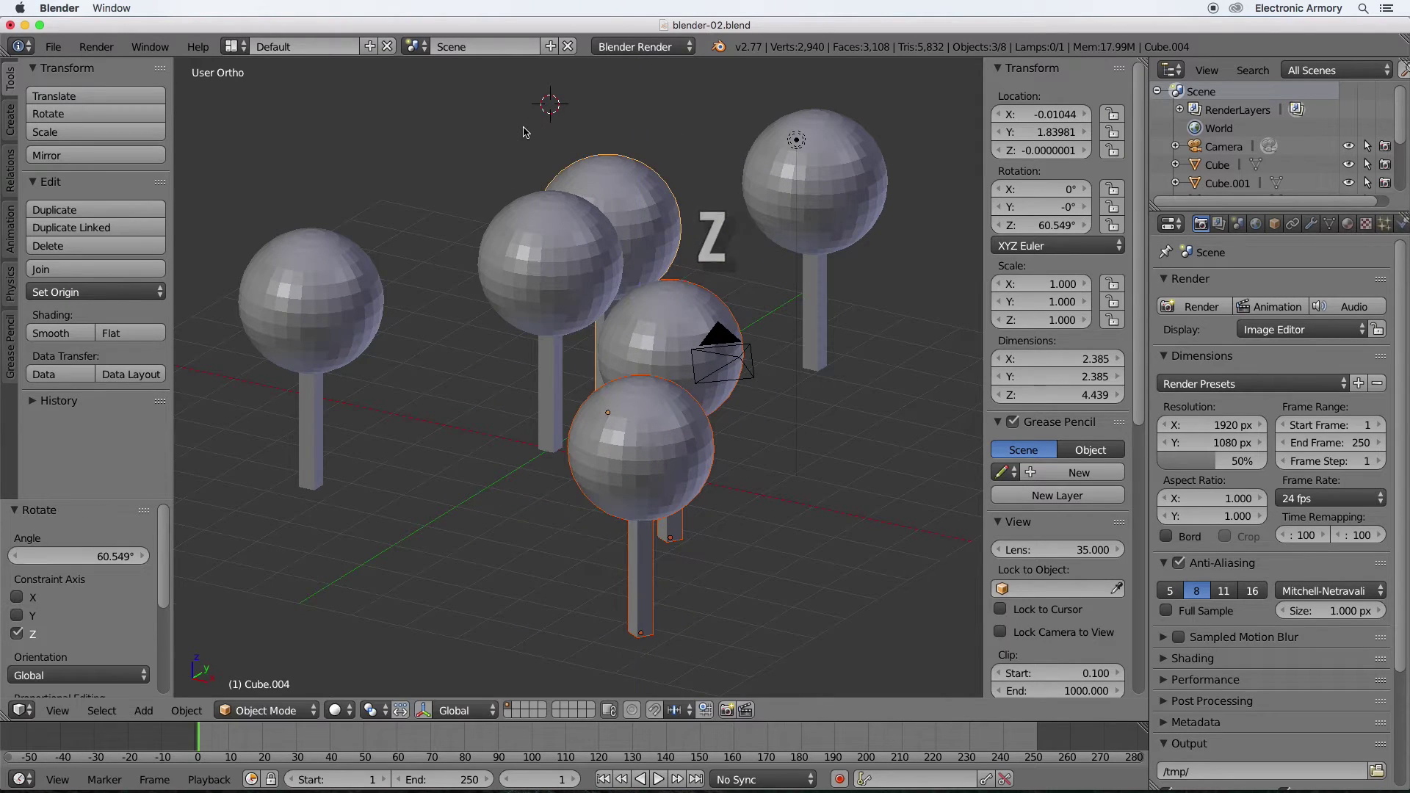
Move the rotated group of three trees across the ground plane by about -0.86 in X and 2.93 in Y.
key("g")
key("shift+z")
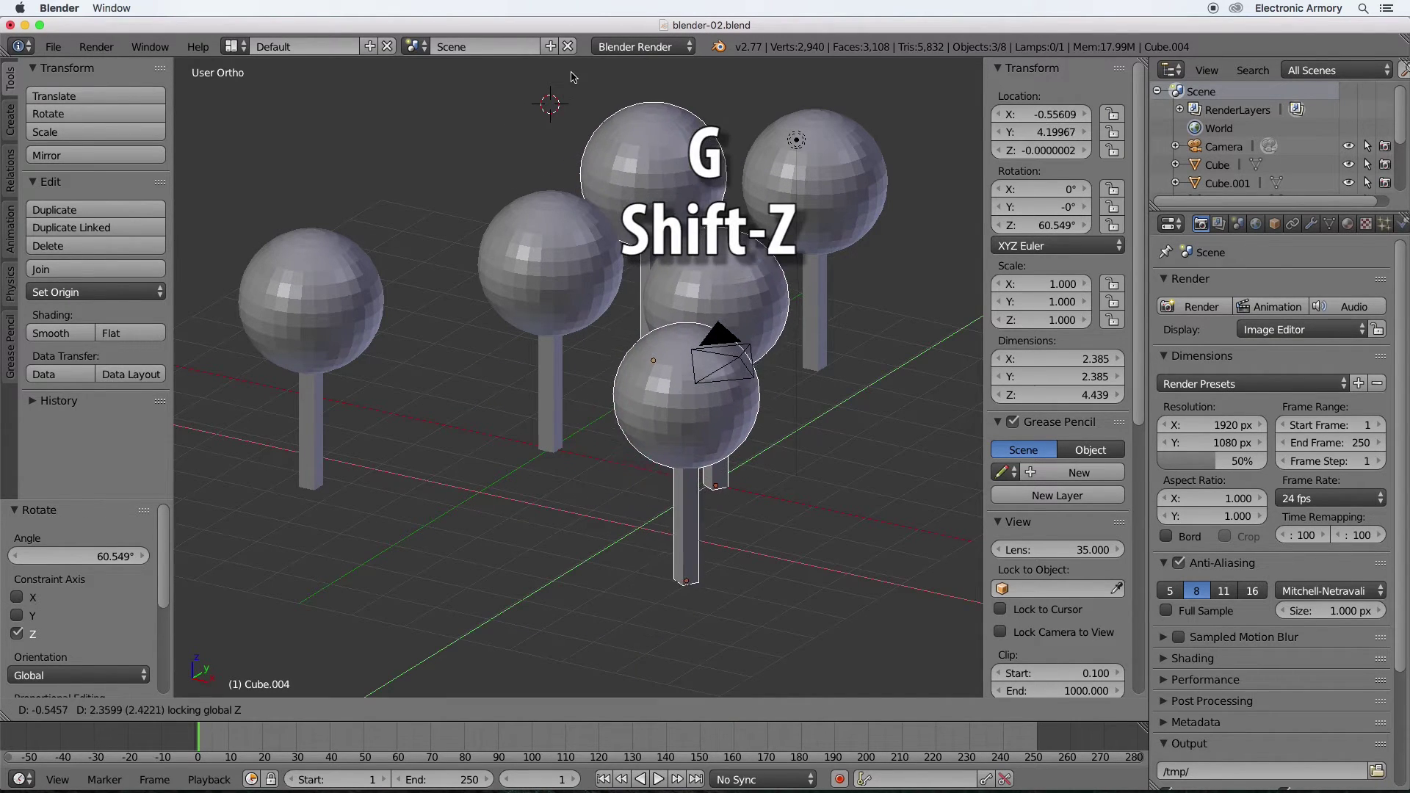
left_click(619, 118)
Select only the rearmost tree of the rotated group and move it with Z locked by about -3.36 in X and -2.28 in Y.
right_click(664, 166)
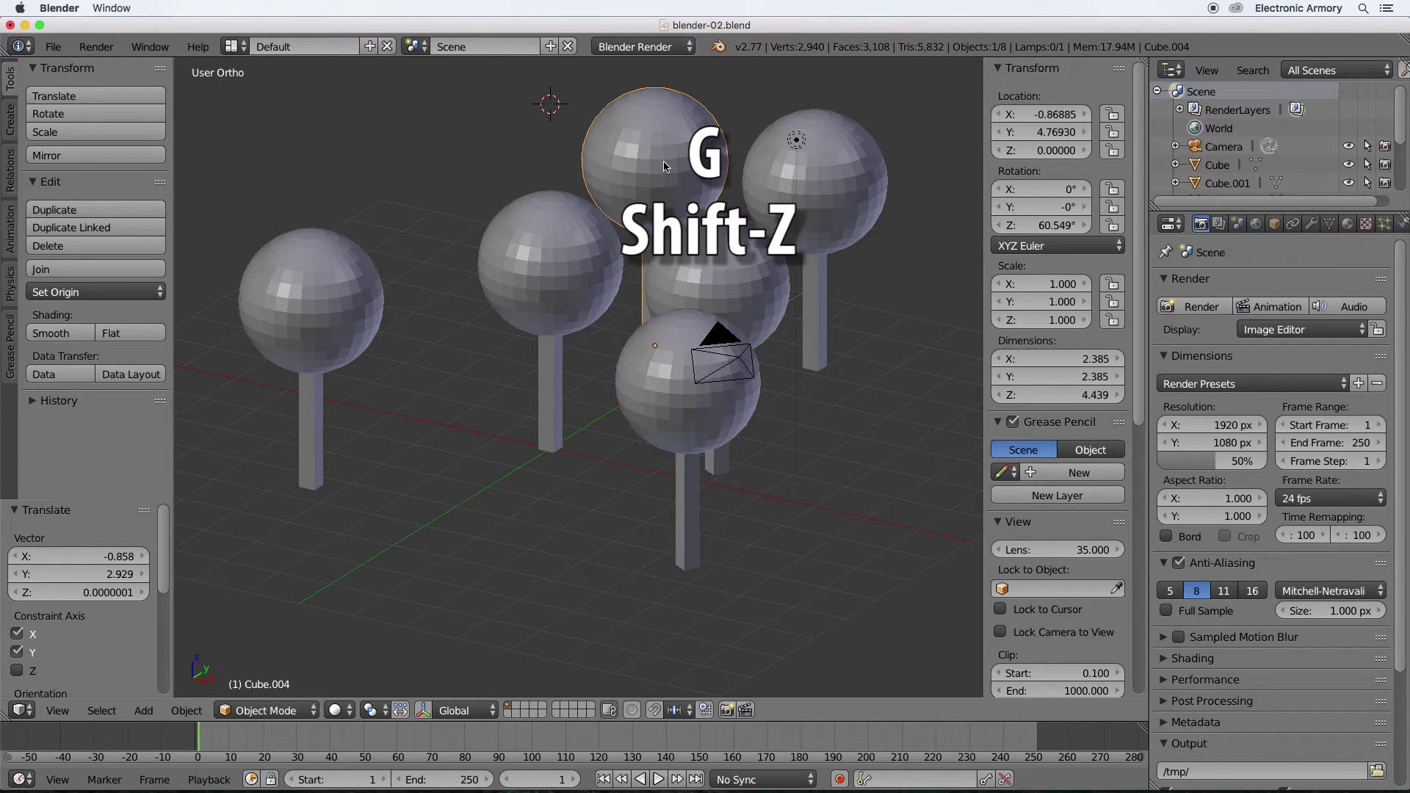
key("g")
key("shift+z")
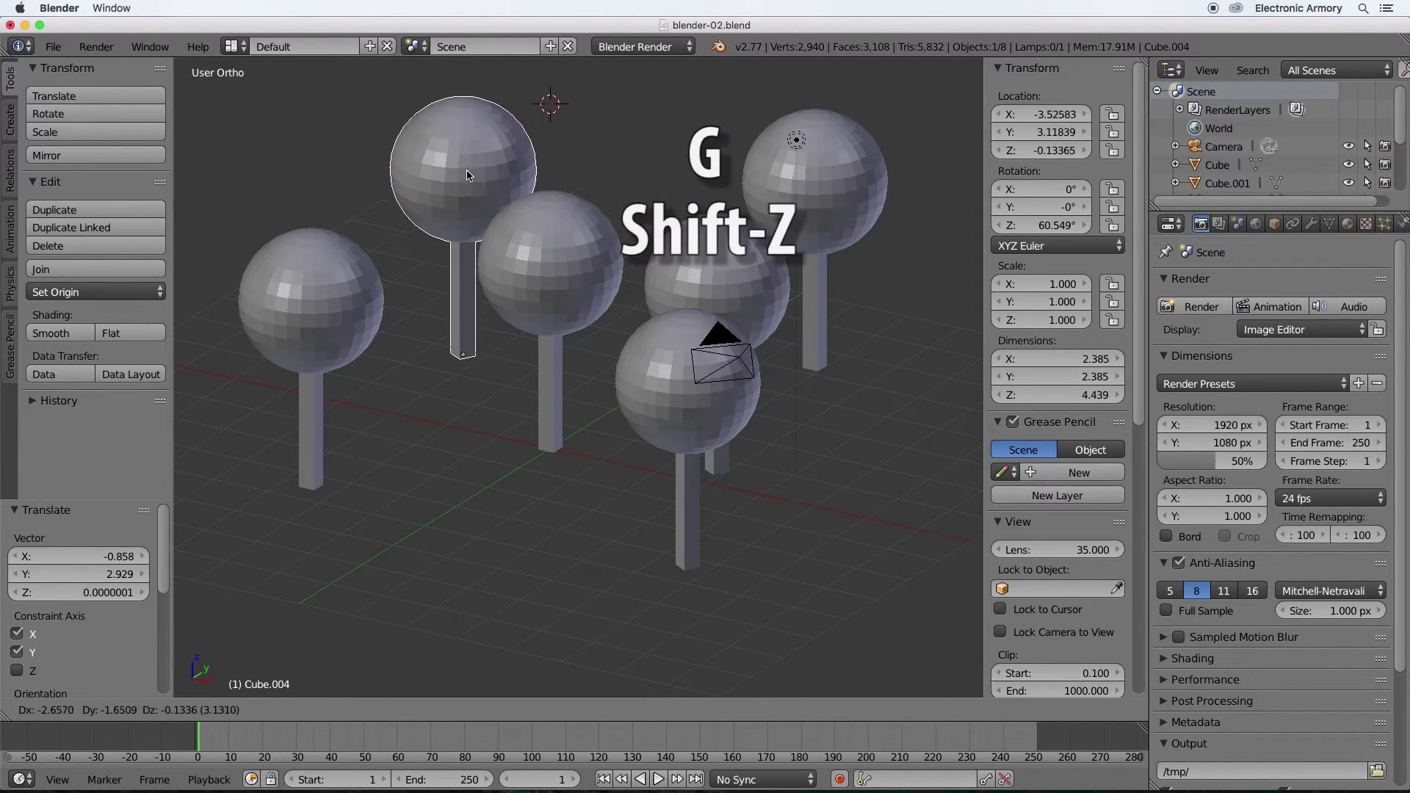
left_click(406, 170)
Look through the camera and select the entire mesh of the tree blocking the view in Edit Mode.
middle_click_drag(598, 361, 649, 437)
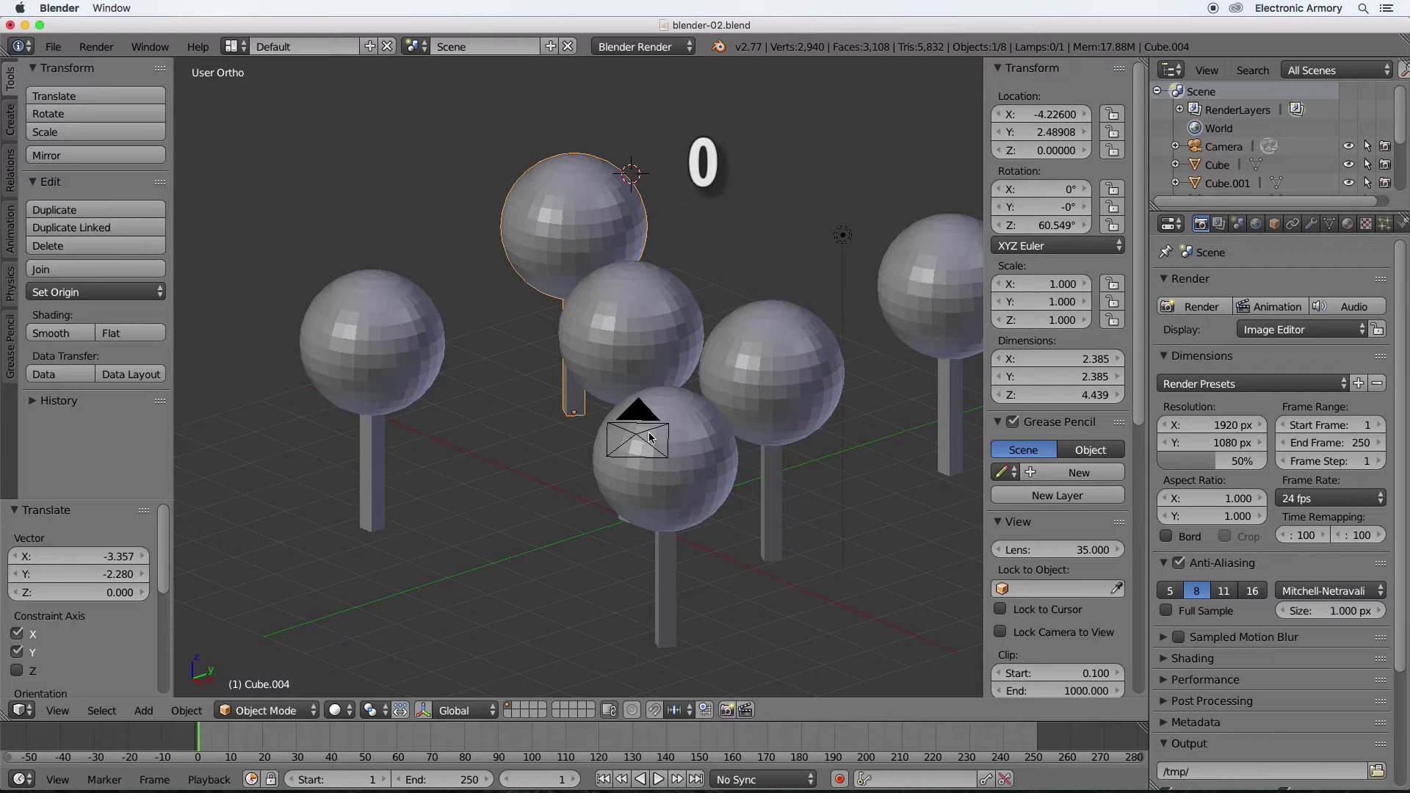
key("KP_0")
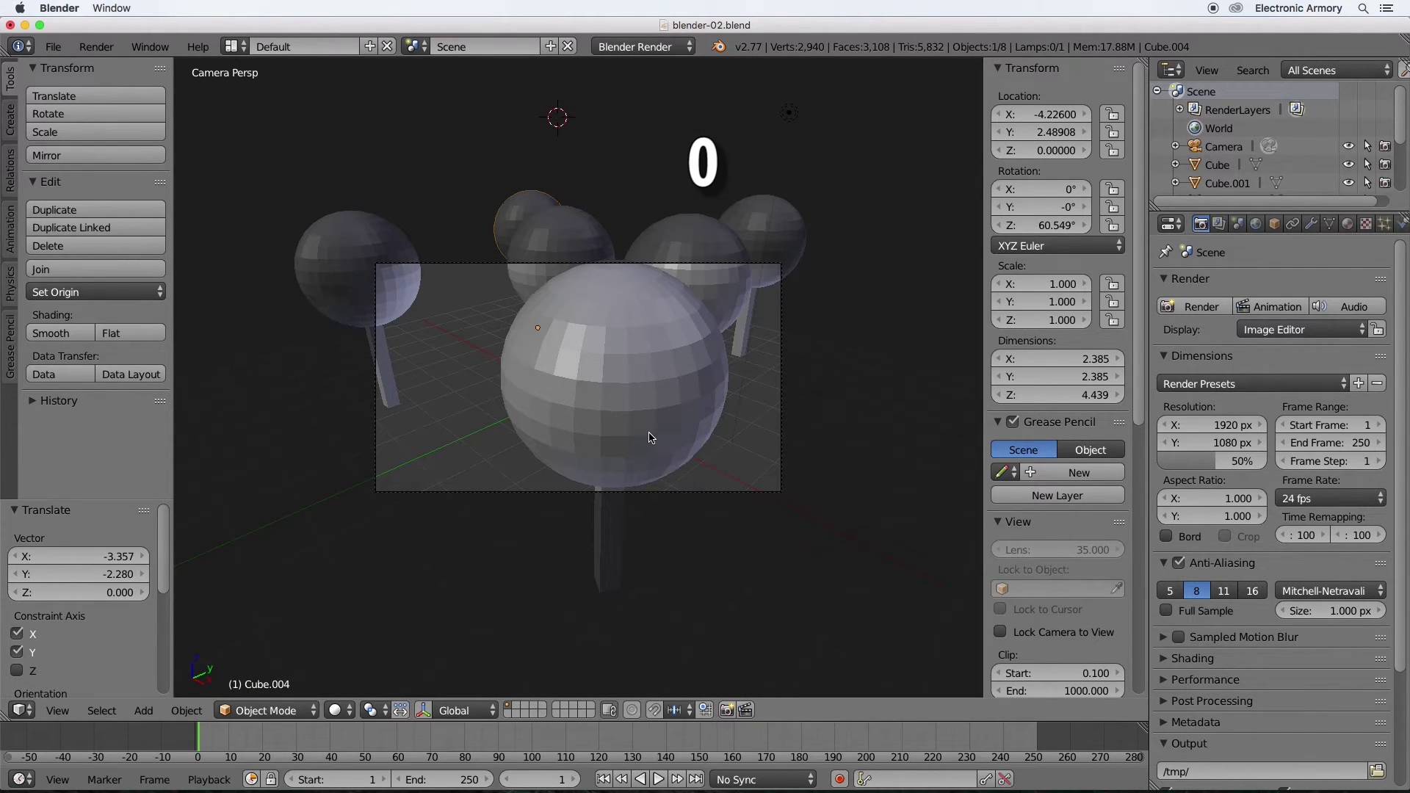
right_click(614, 374)
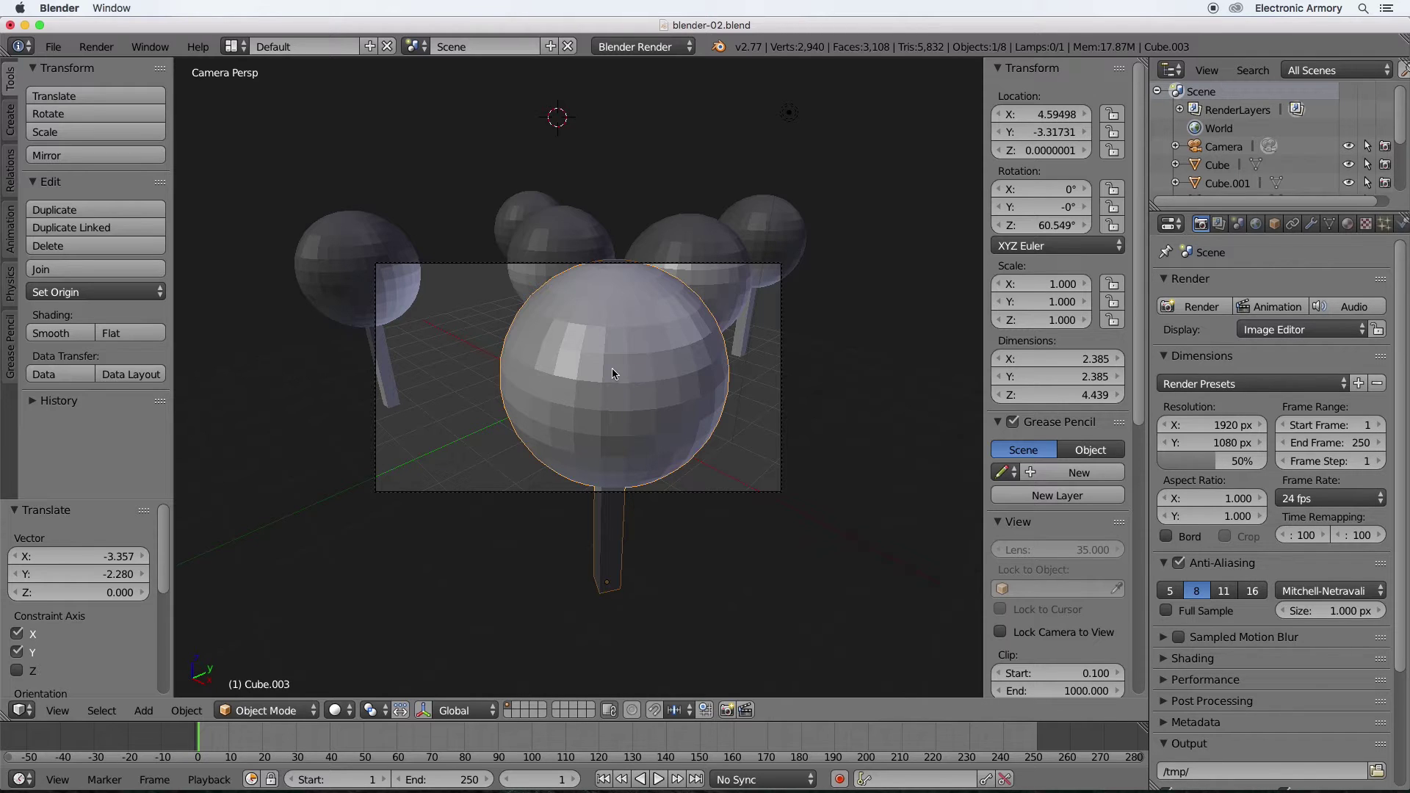
key("Tab")
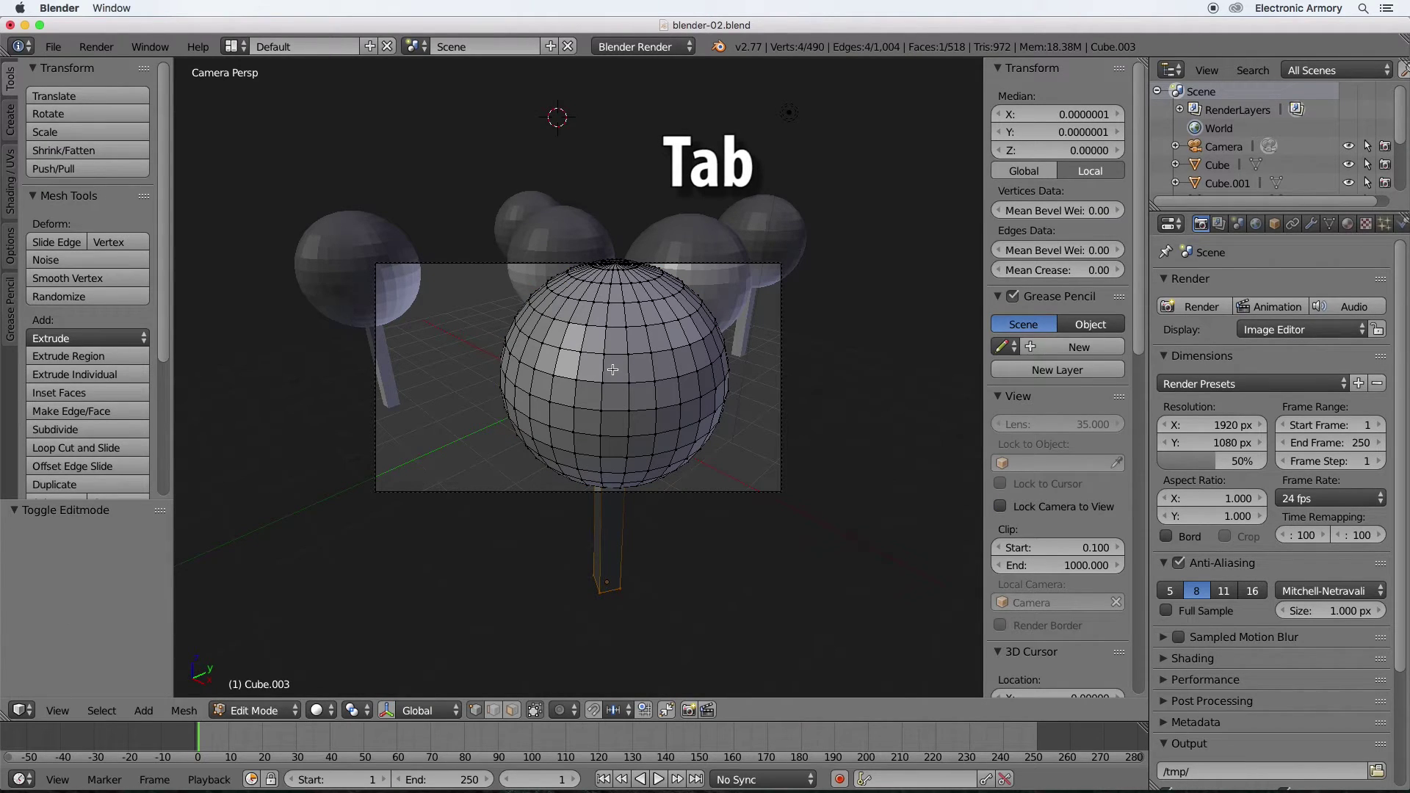
key("a")
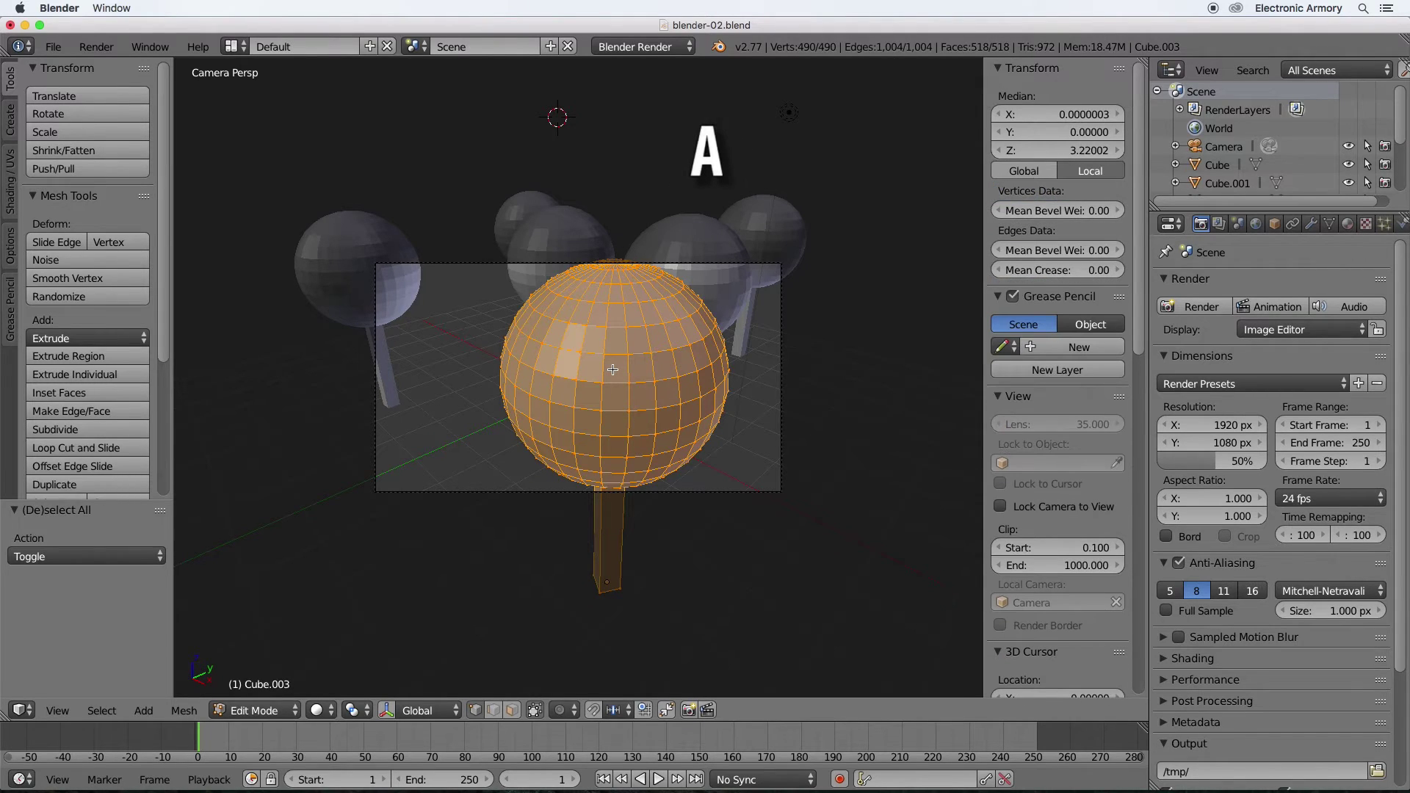
Try to scale down the selected tree mesh around its median point, inspect it from the side and undo the scaling.
key("s")
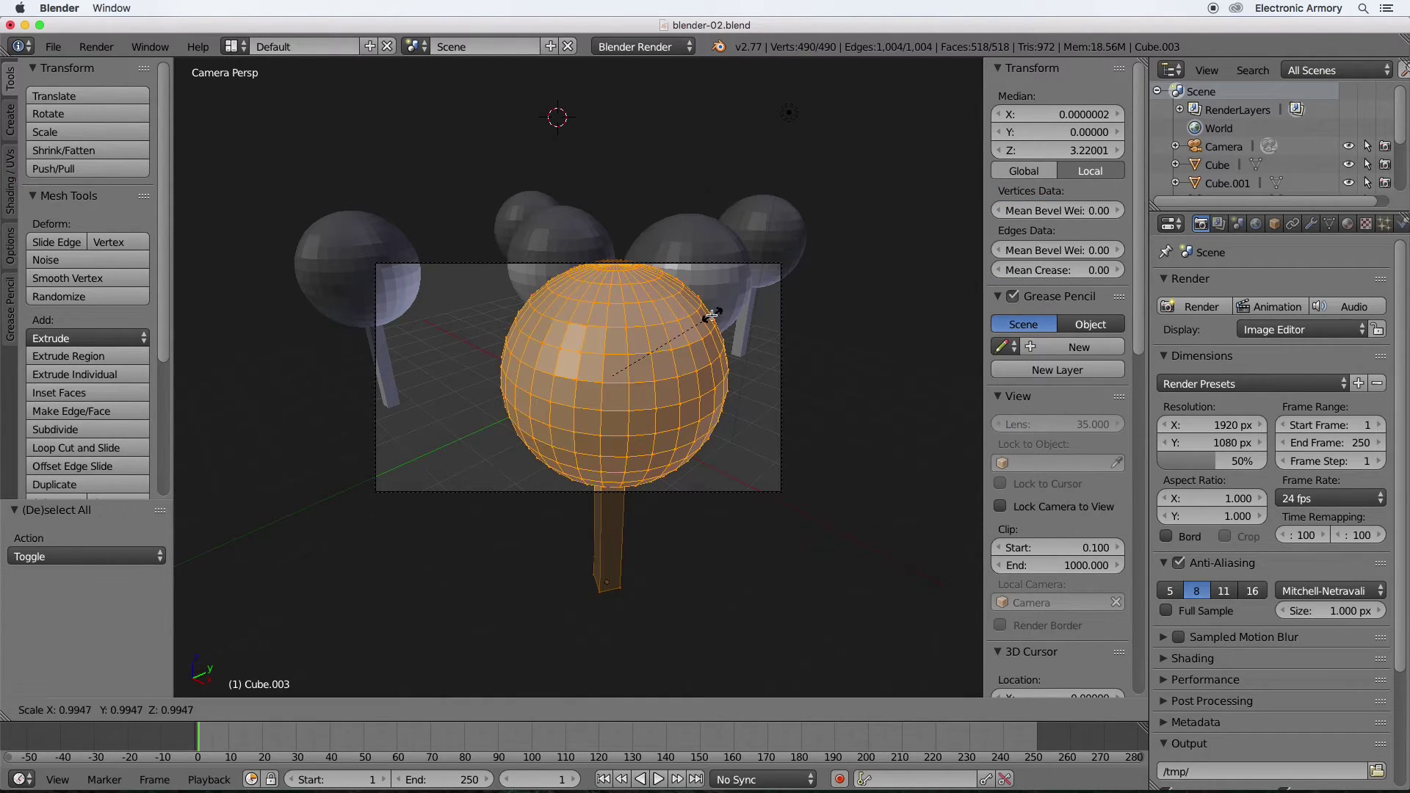
left_click(659, 356)
middle_click_drag(664, 381, 801, 361)
key("ctrl+z")
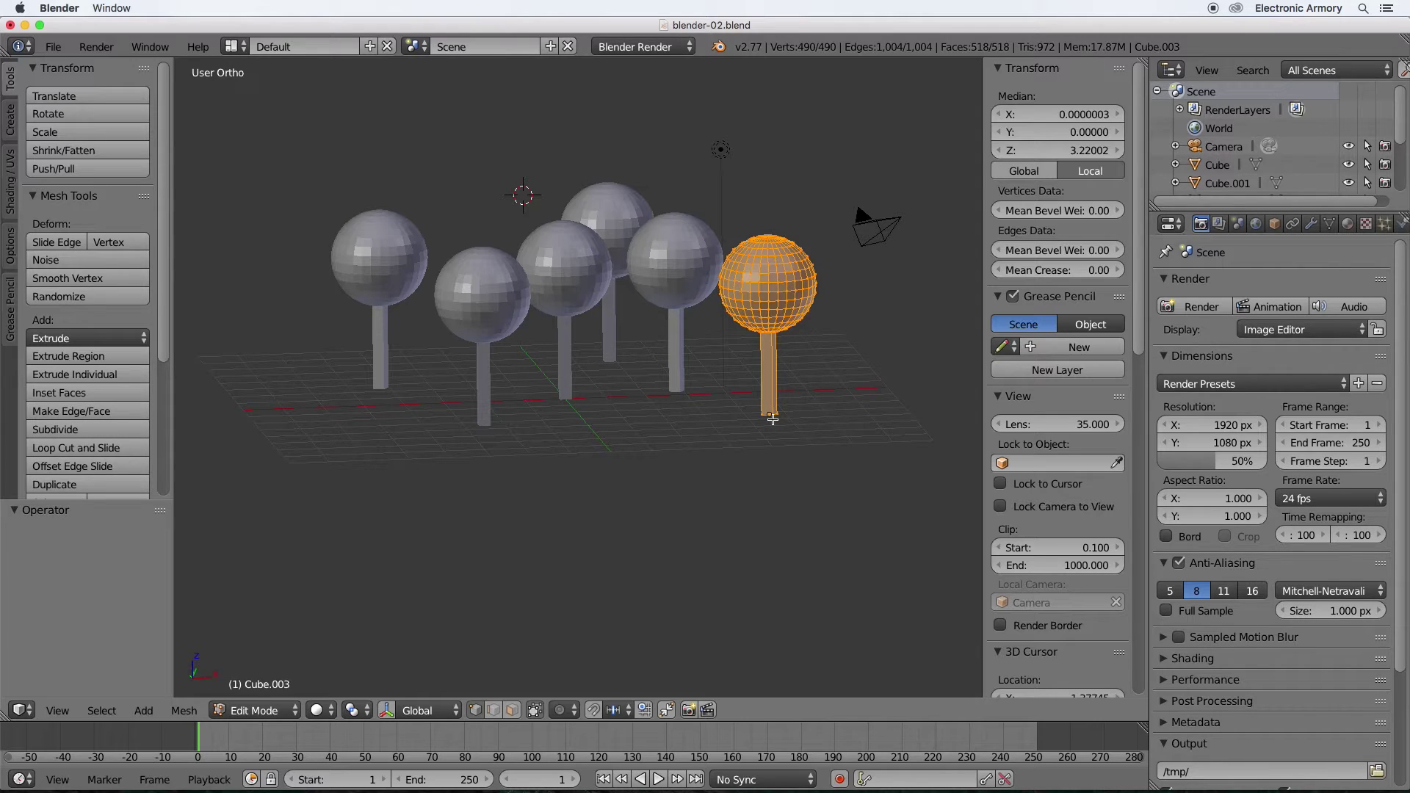
Return to Object Mode and snap the 3D cursor to the active tree's origin at the trunk base.
key("Tab")
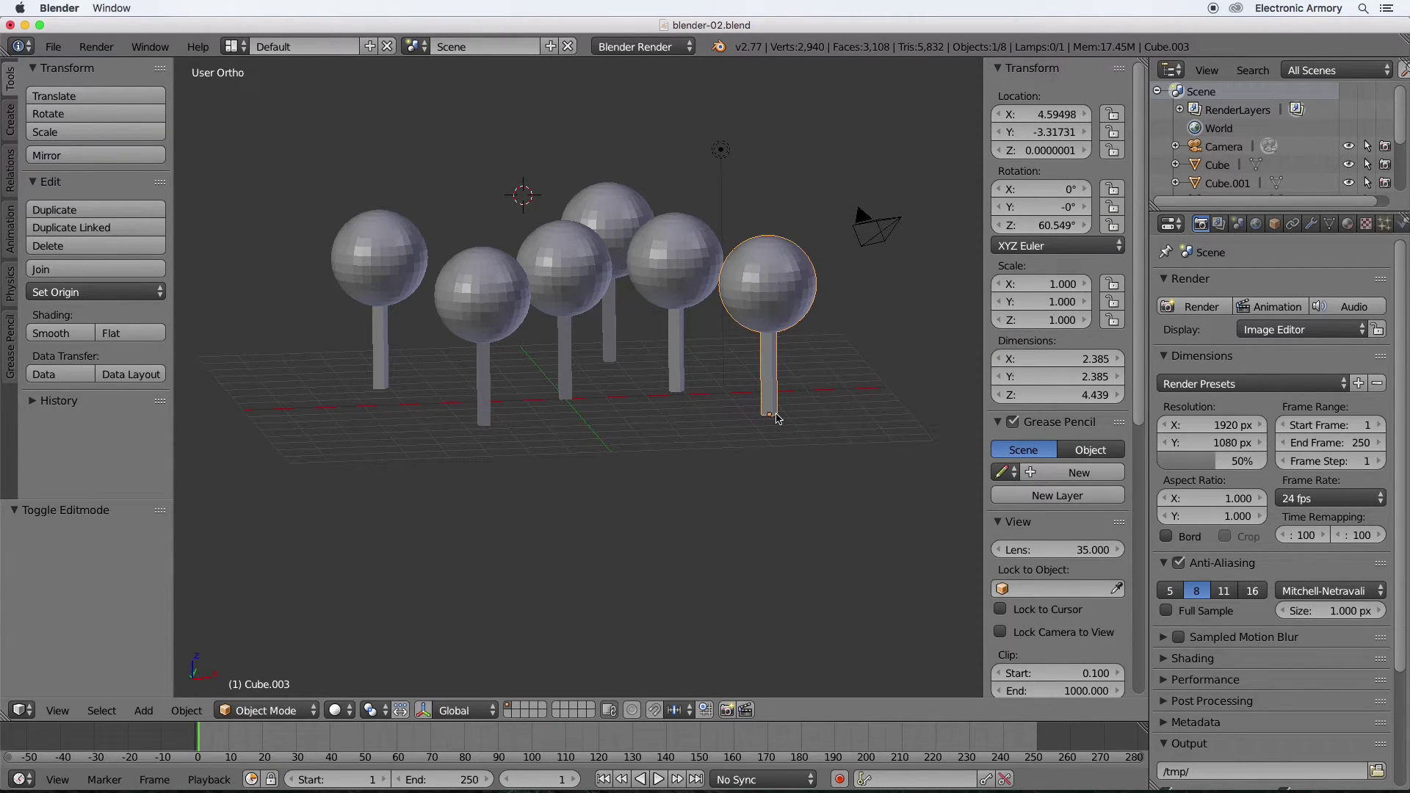
key("shift+s")
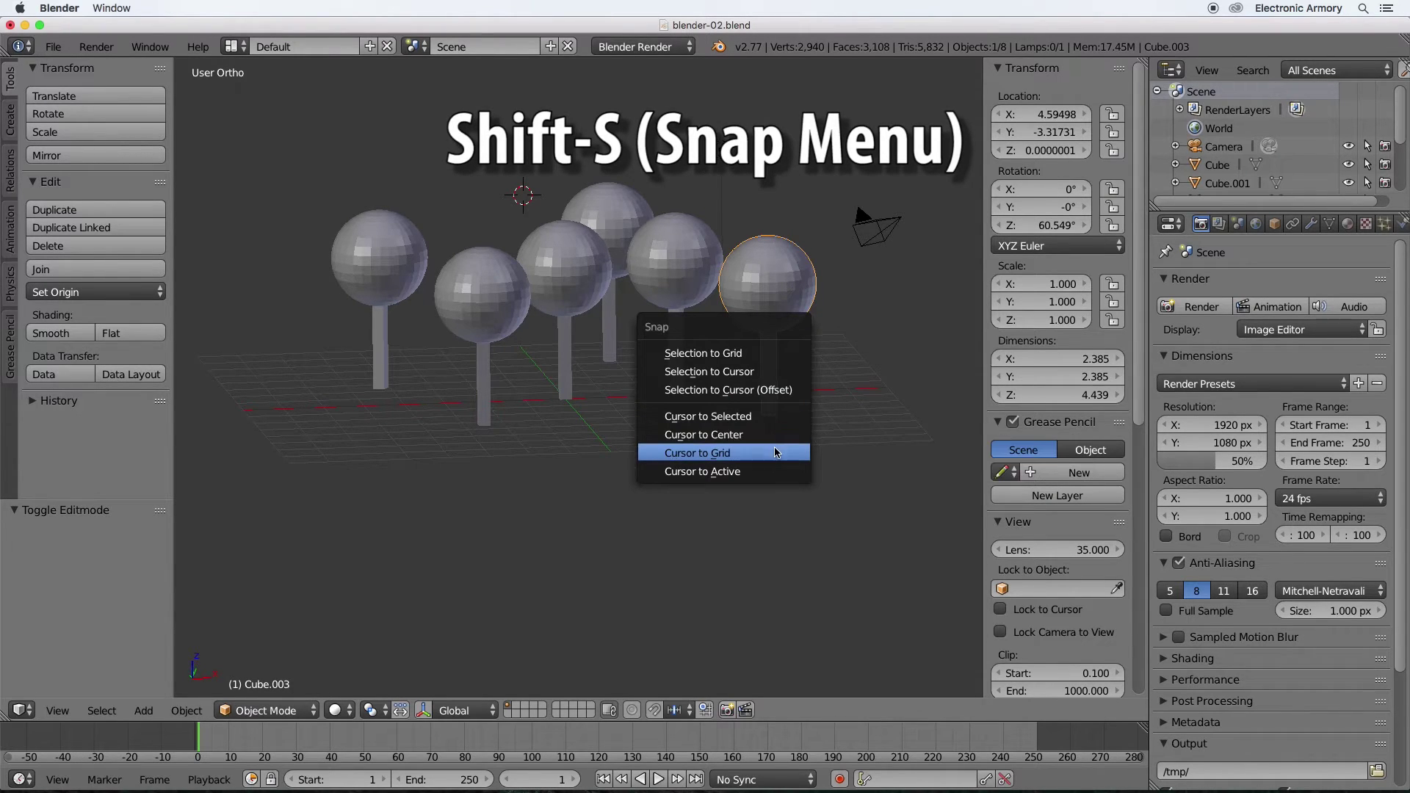
left_click(773, 472)
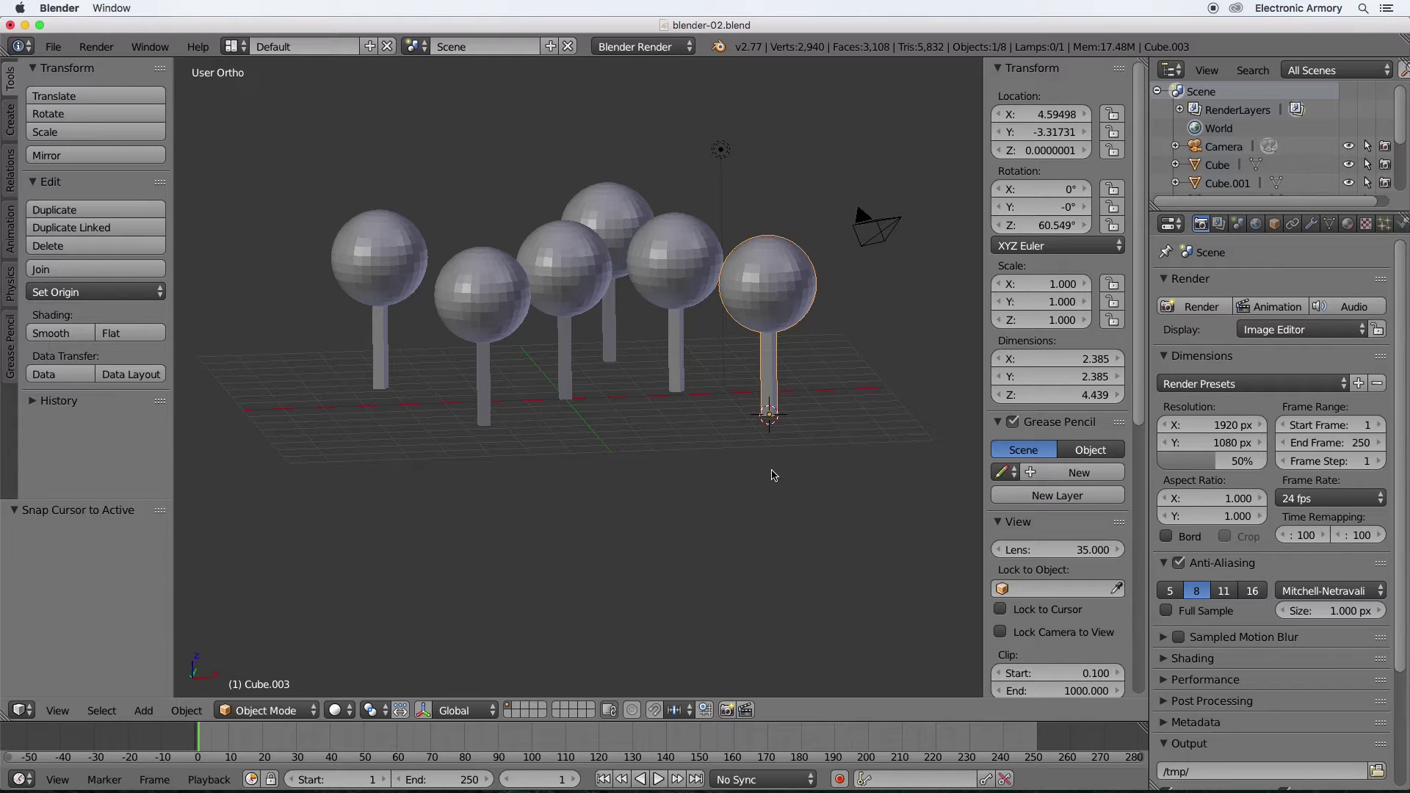
In Edit Mode, set the pivot point to 3D Cursor and scale the whole mesh of the tree nearest the camera to about 0.518.
right_click(681, 317)
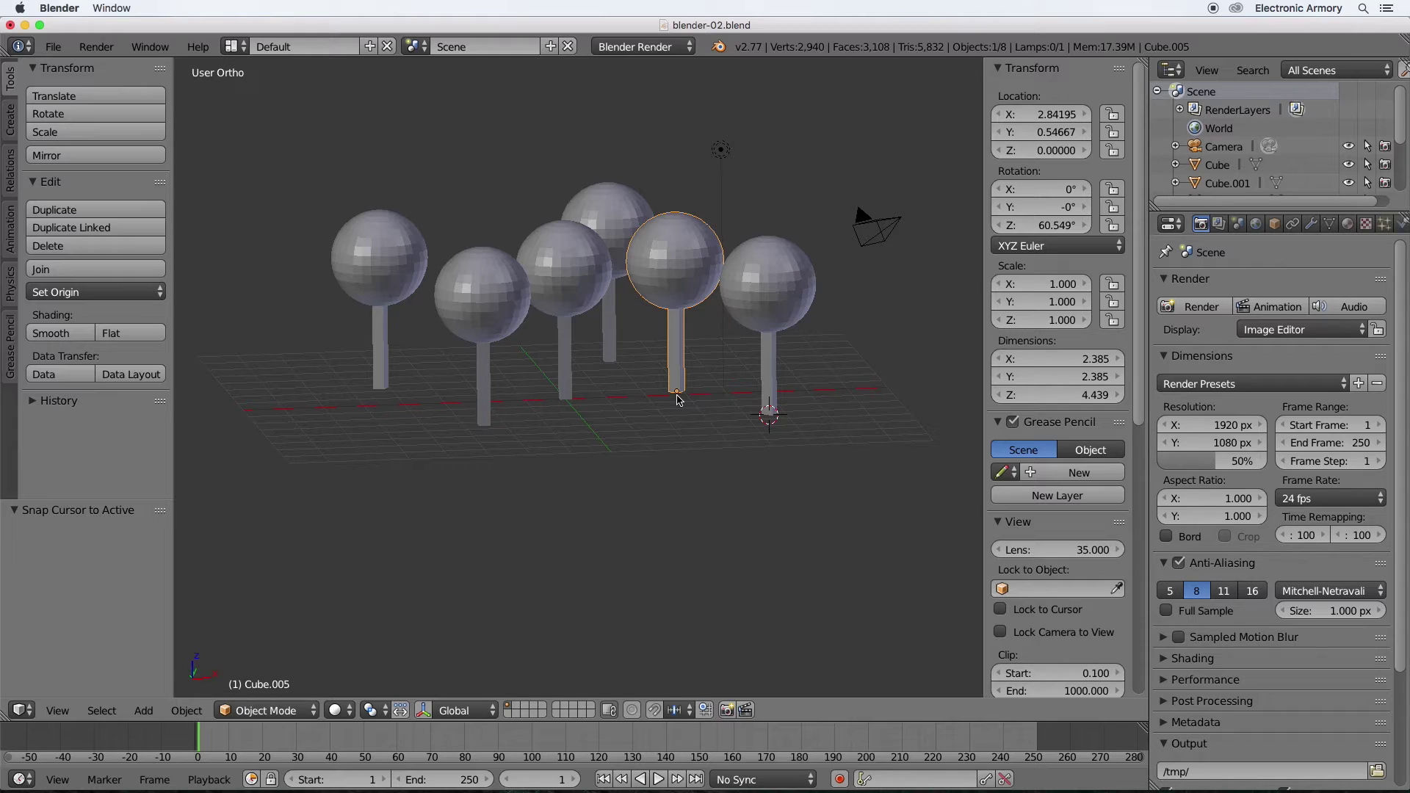
right_click(794, 298)
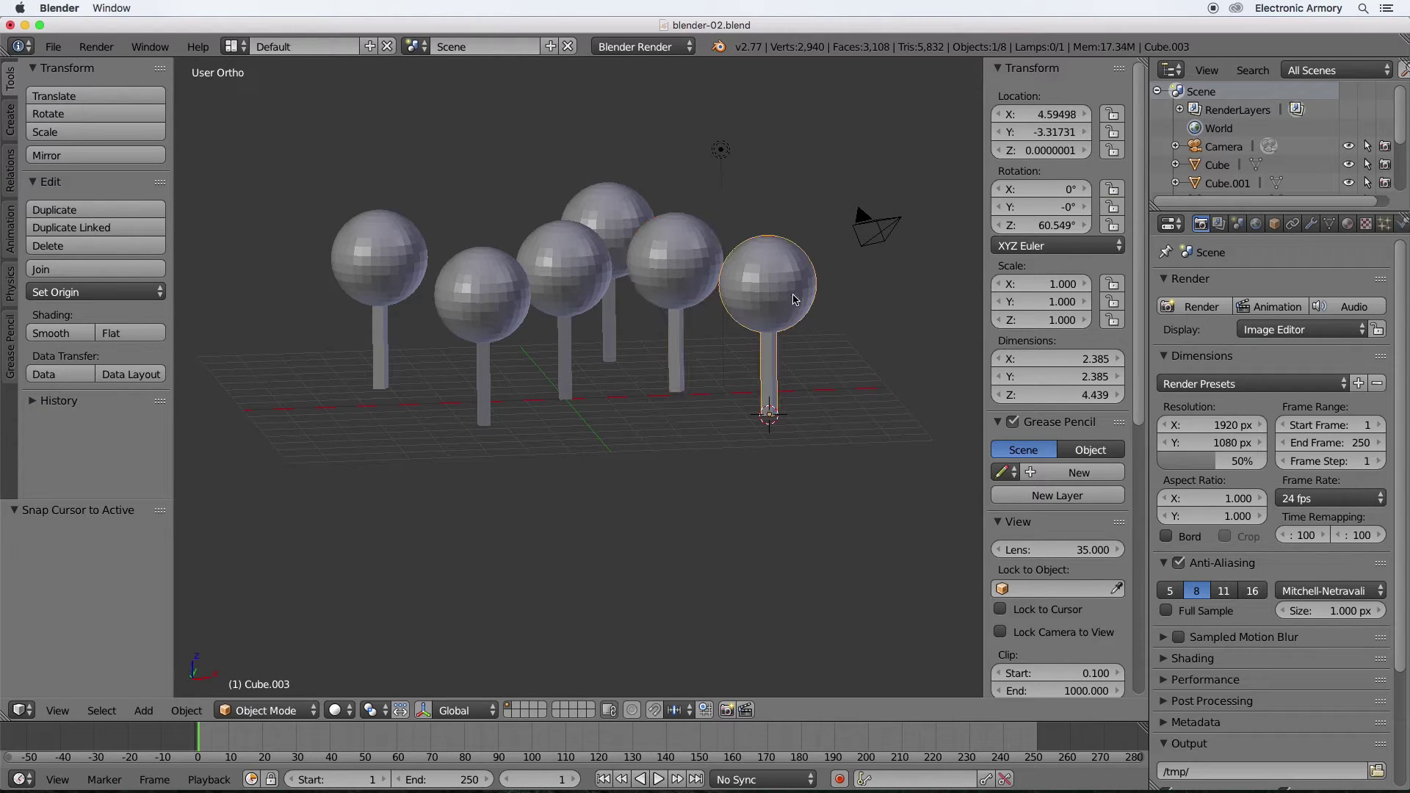
key("Tab")
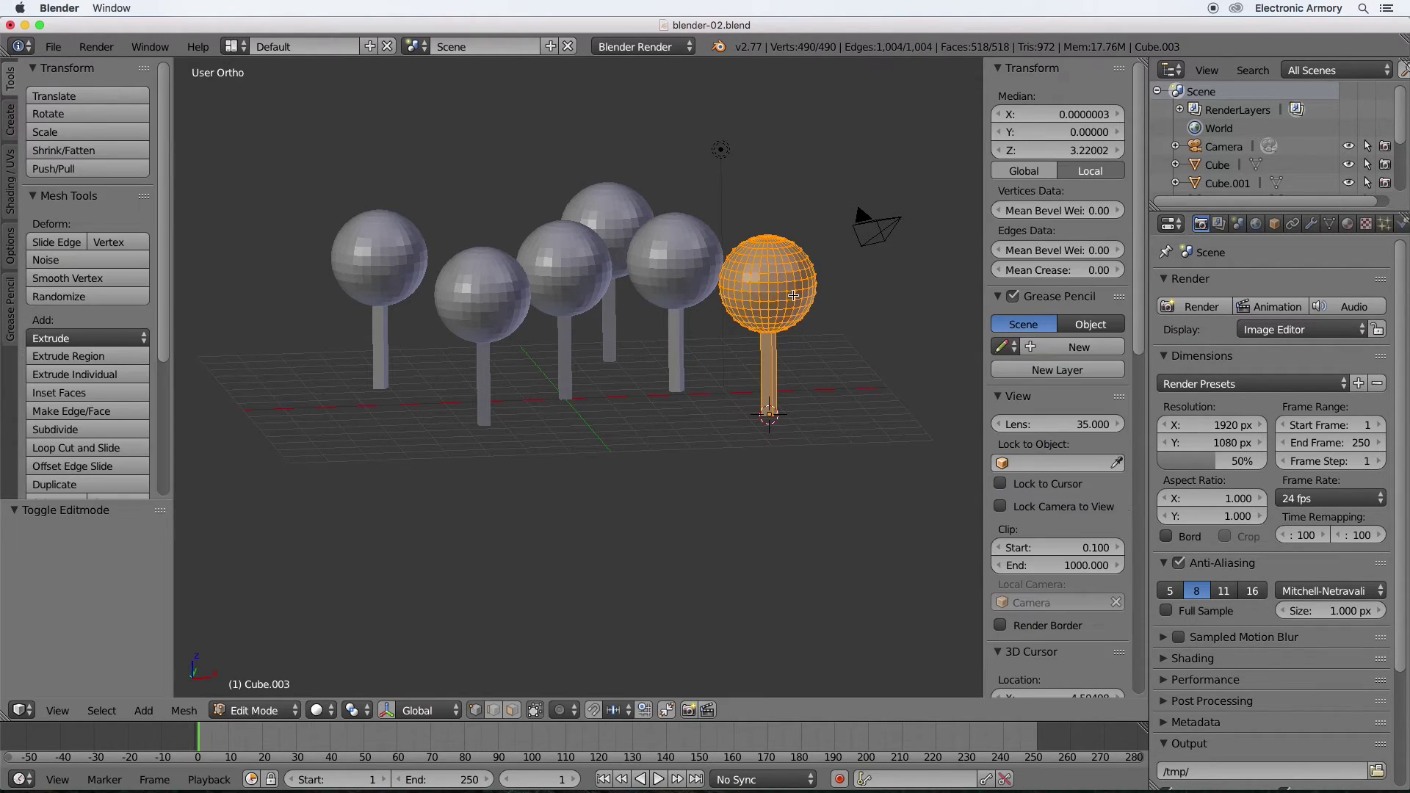
left_click(355, 709)
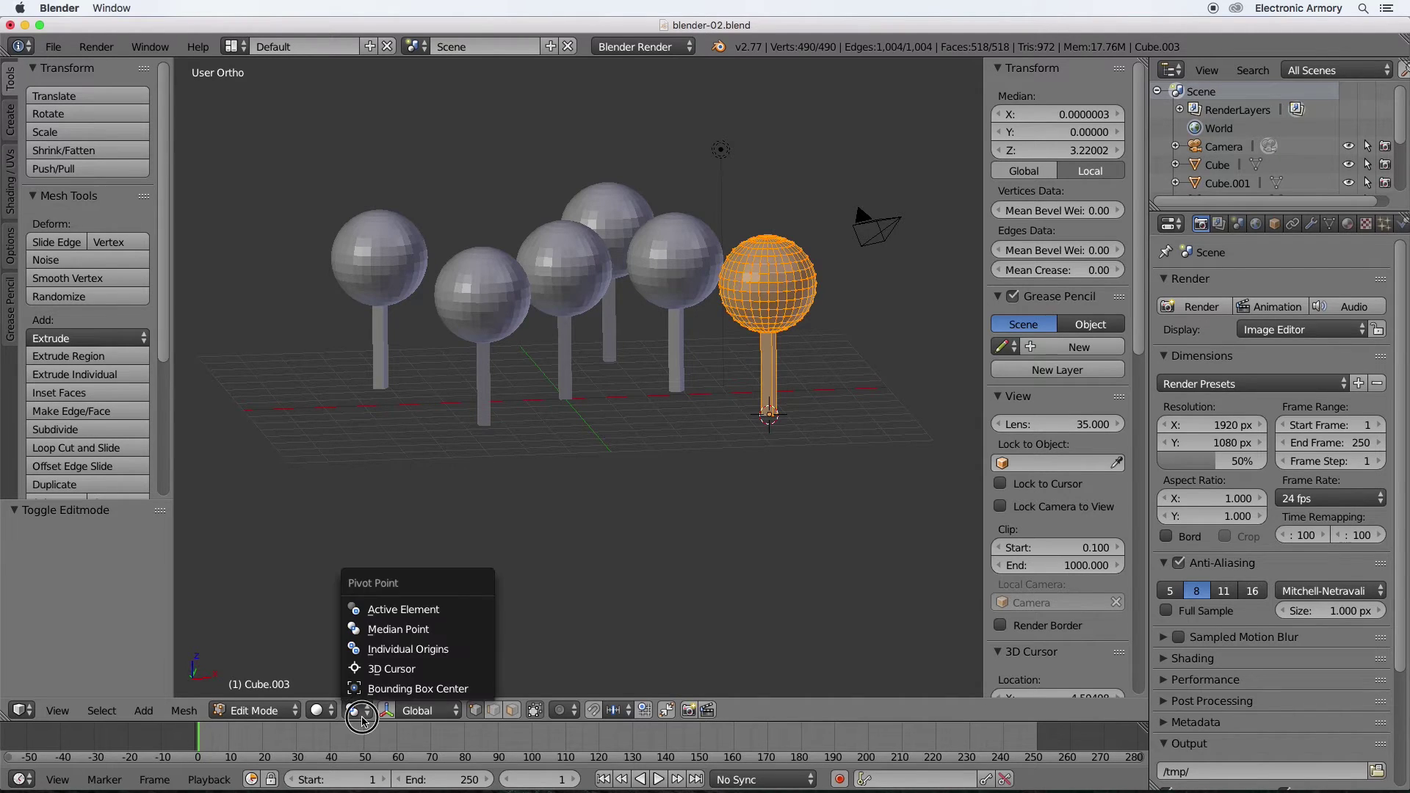
left_click(398, 666)
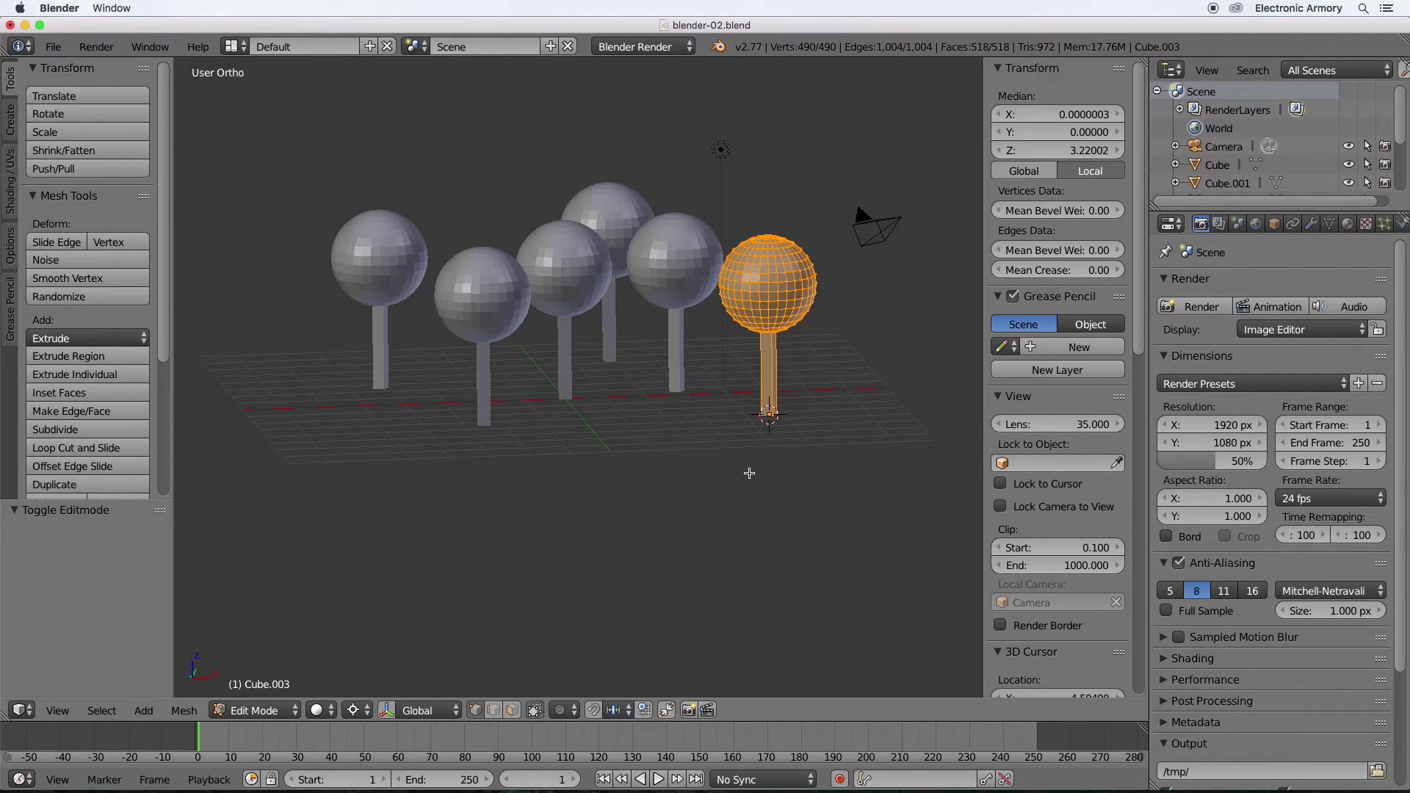
key("s")
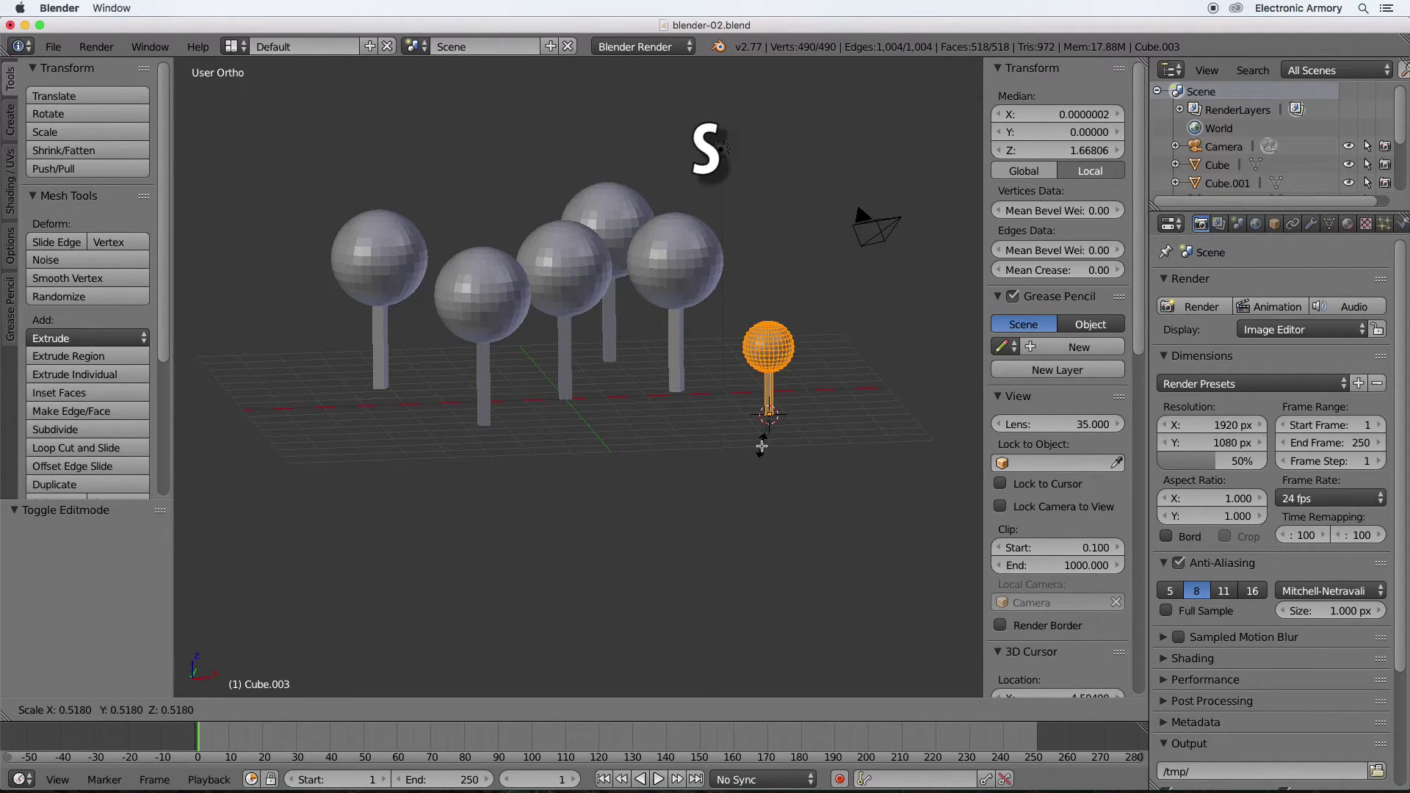
left_click(761, 445)
In camera view and Object Mode, move the small tree along the ground plane by about -2.51 in X and 0.97 in Y.
key("KP_0")
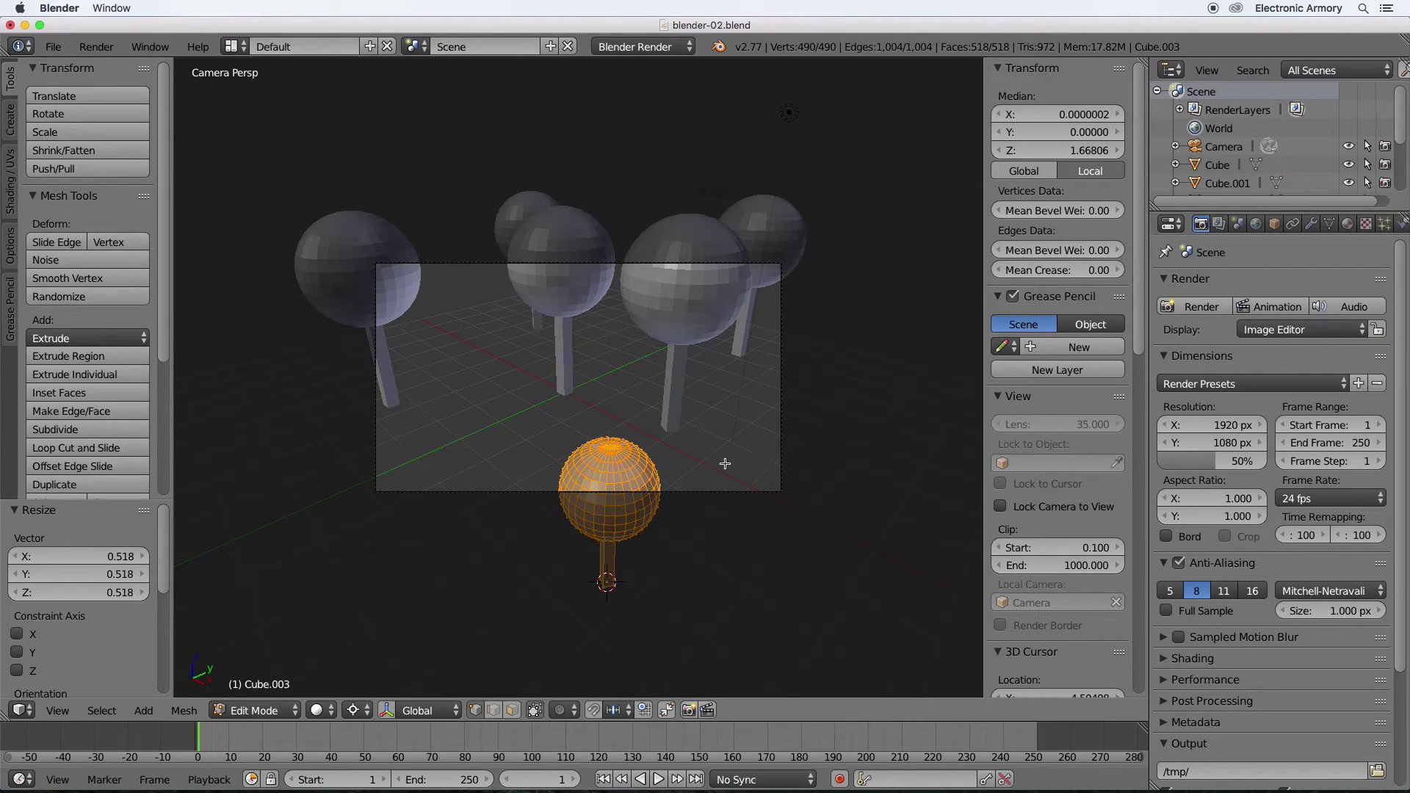
key("Tab")
key("g")
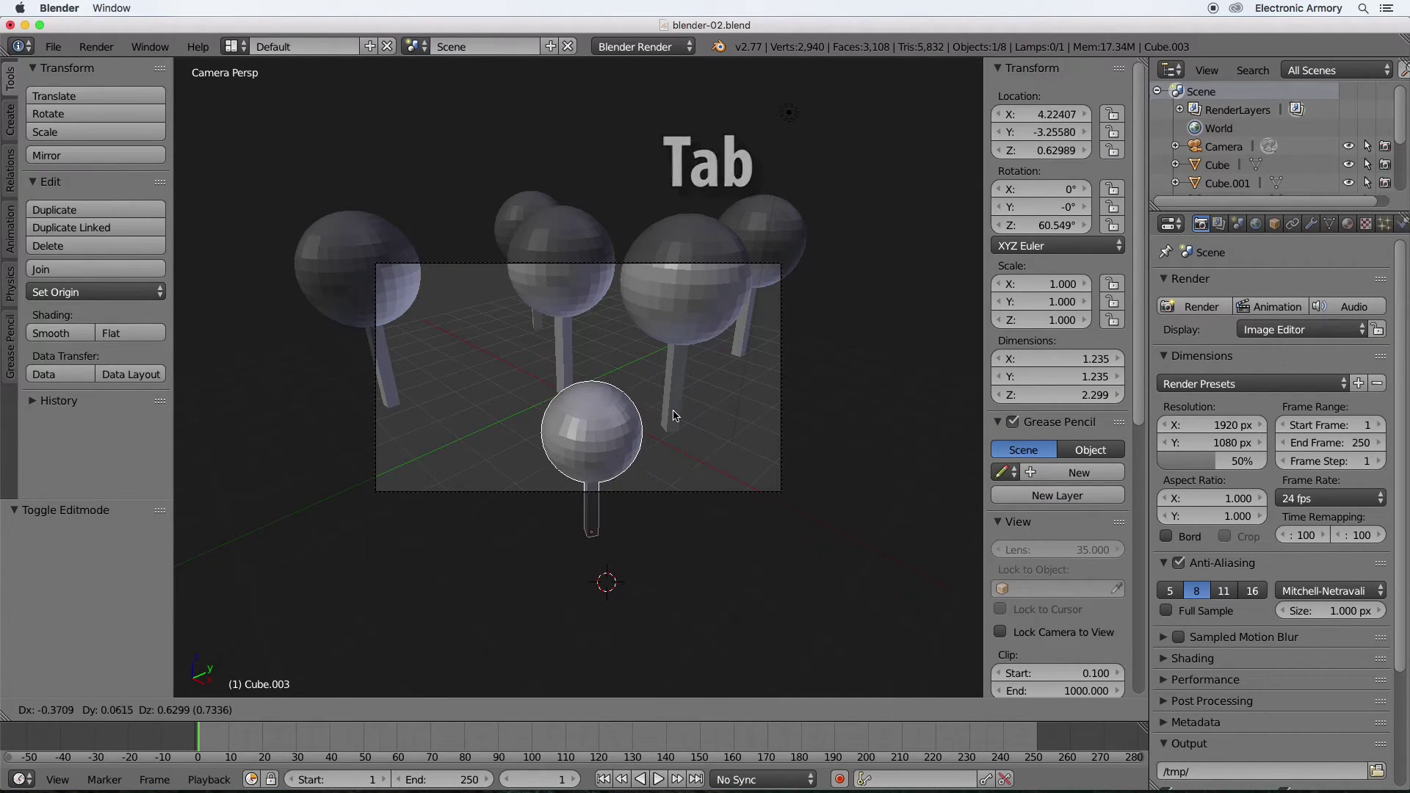
key("shift+z")
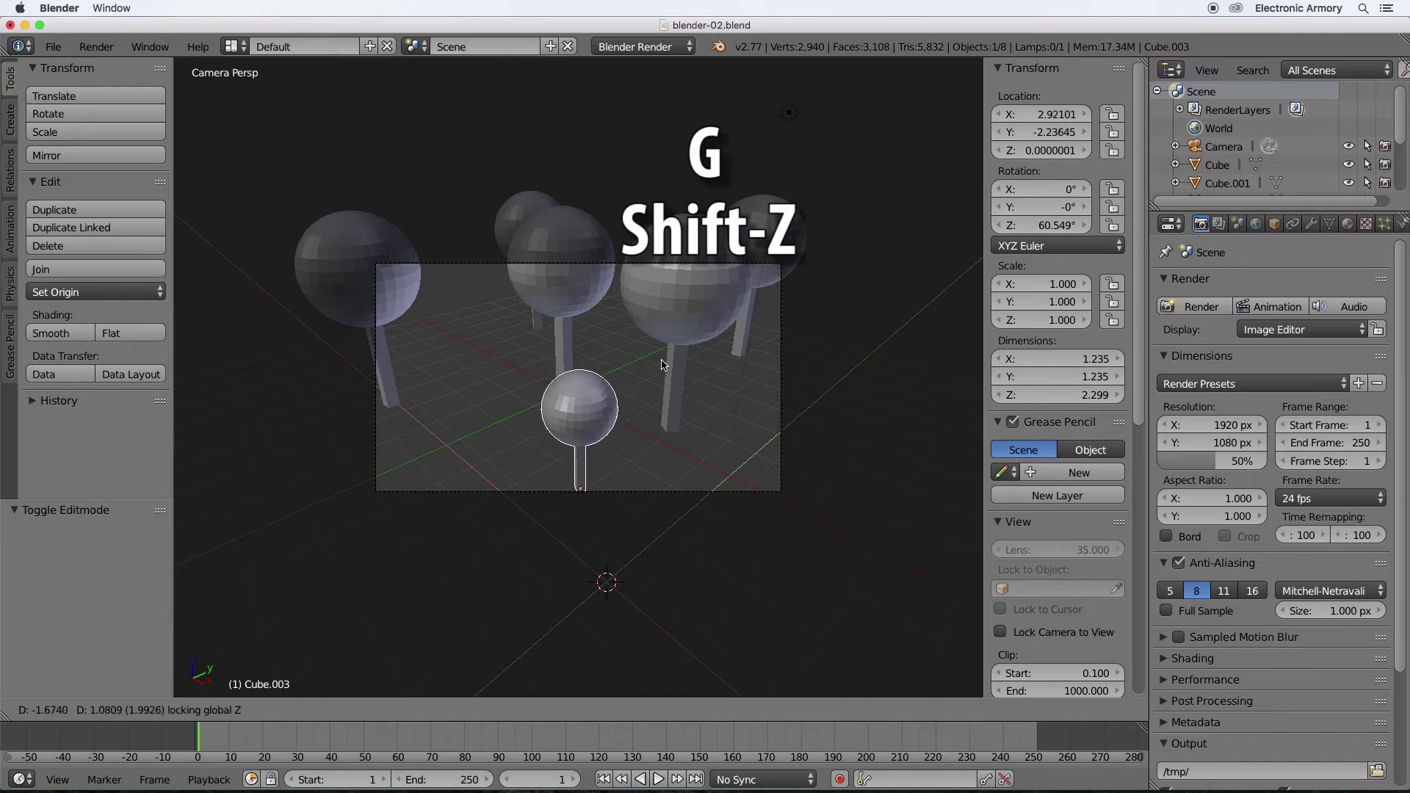
left_click(632, 348)
Select the large tree at the front right of the camera frame and snap the 3D cursor to its origin at the trunk base.
right_click(671, 426)
key("Tab")
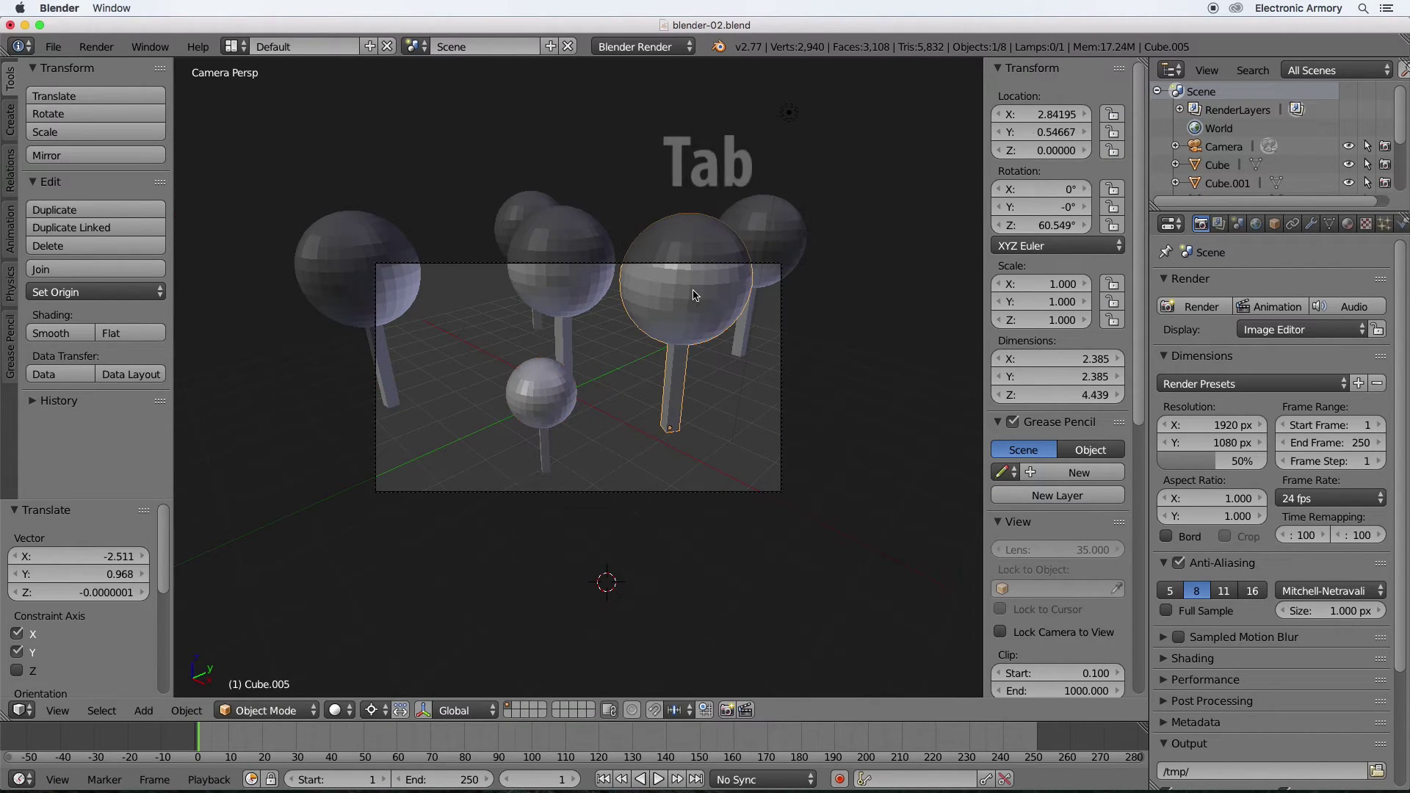
key("Tab")
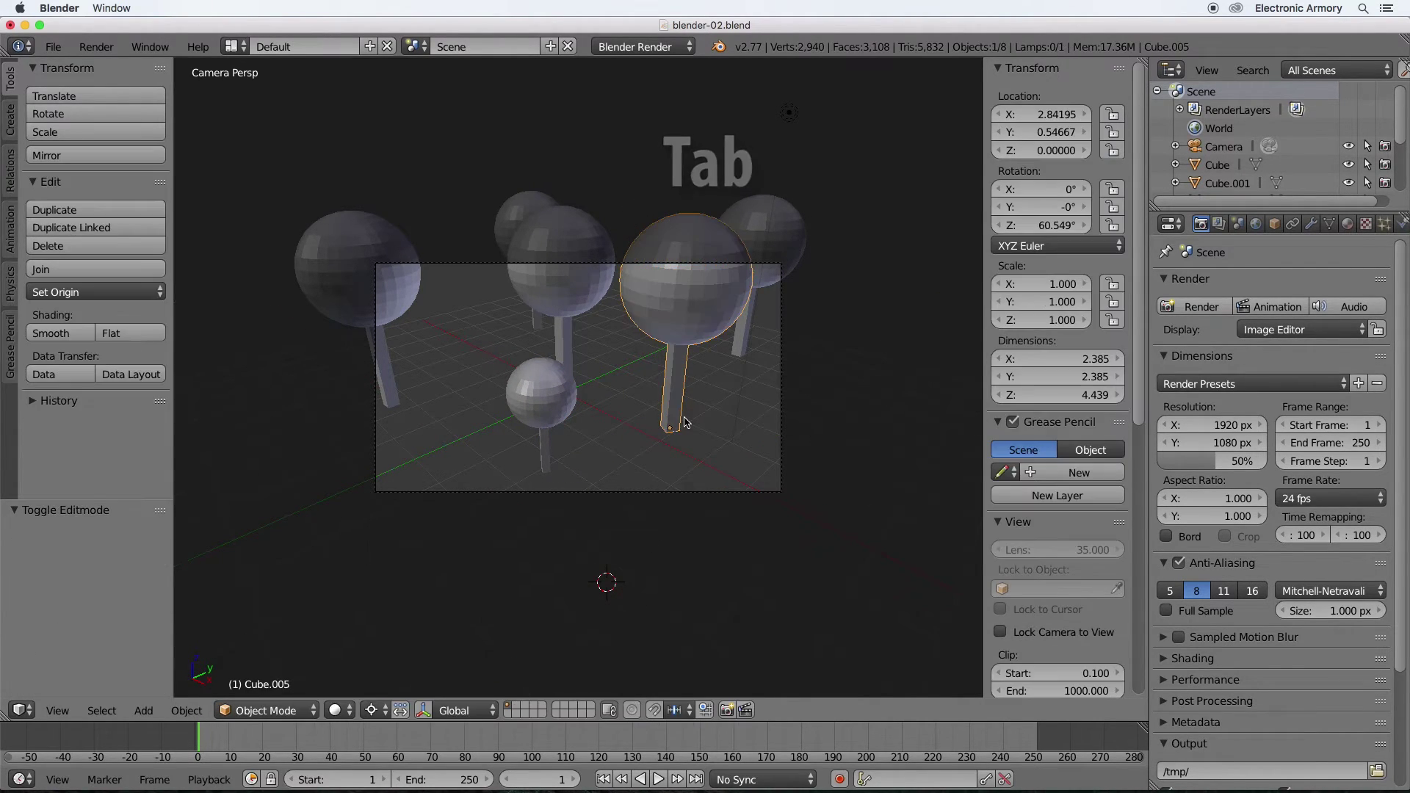
key("shift+s")
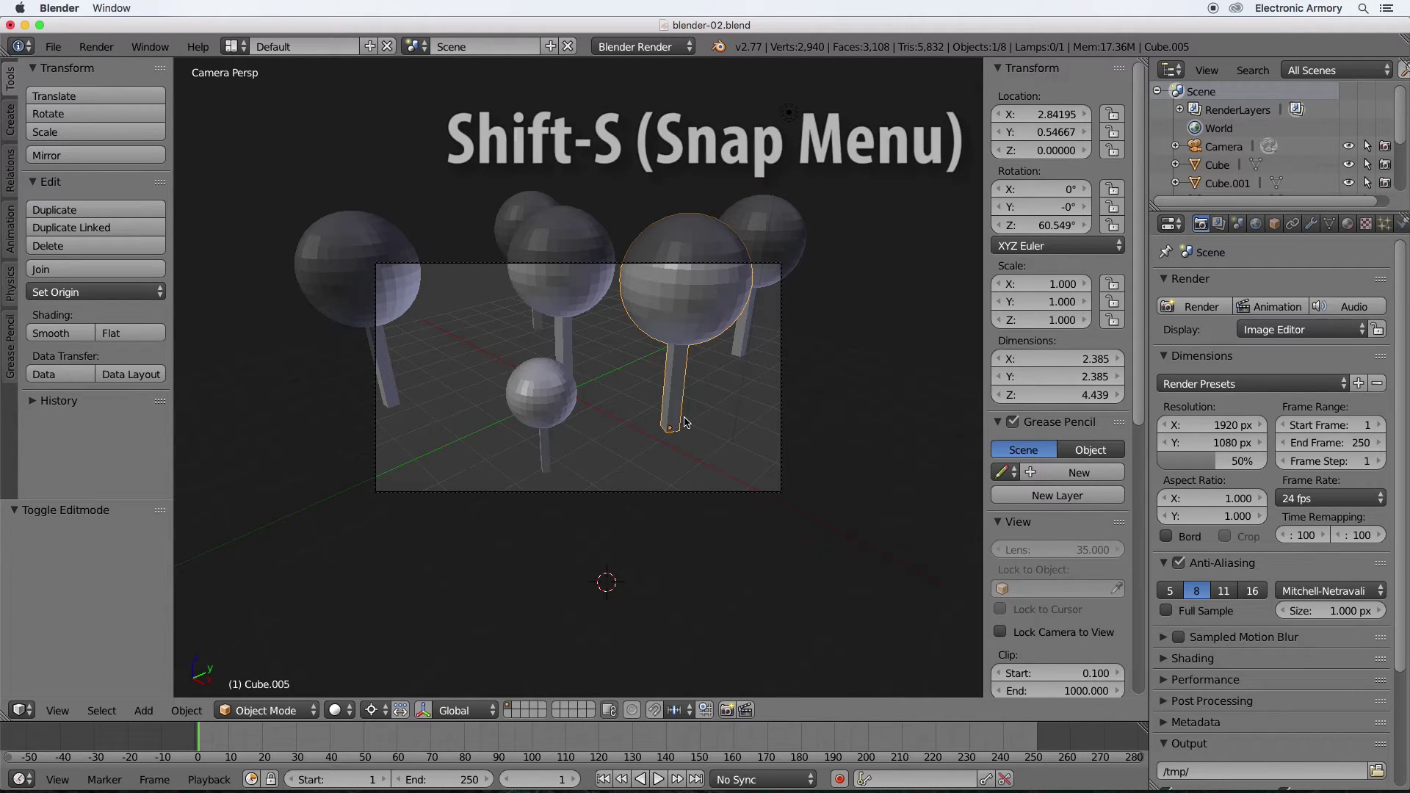
left_click(684, 418)
Scale that tree's whole mesh to about 0.529 around the 3D cursor in Edit Mode and return to Object Mode.
key("Tab")
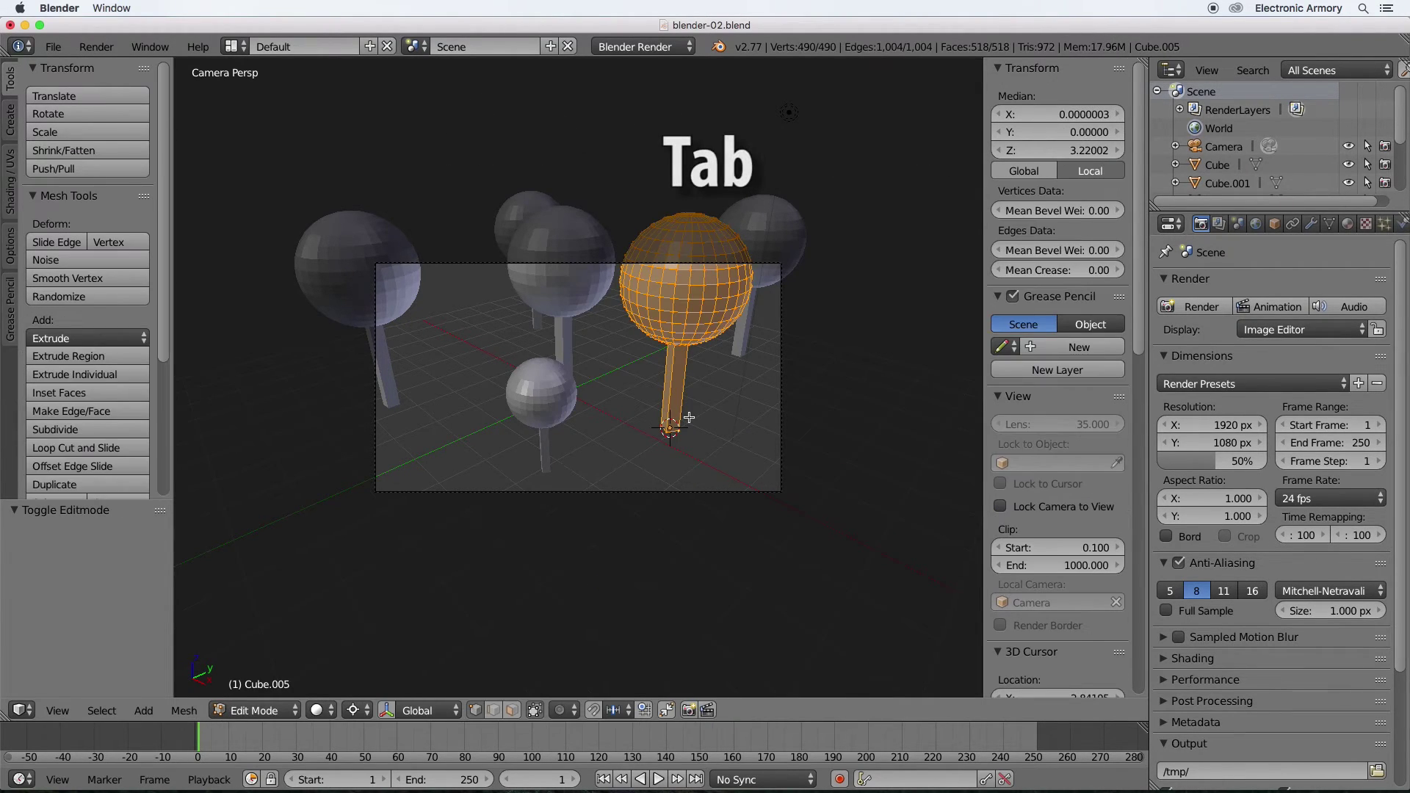
key("s")
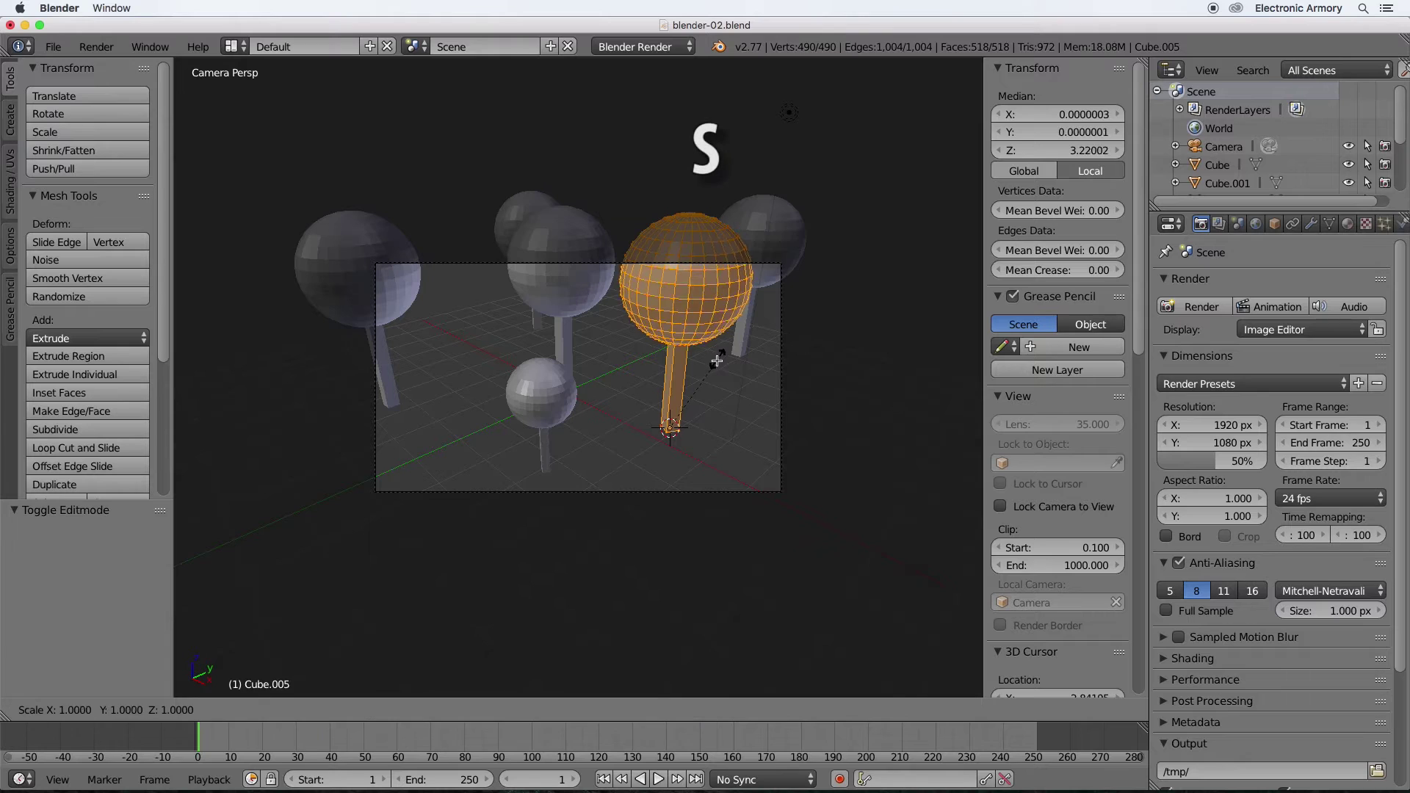
left_click(693, 395)
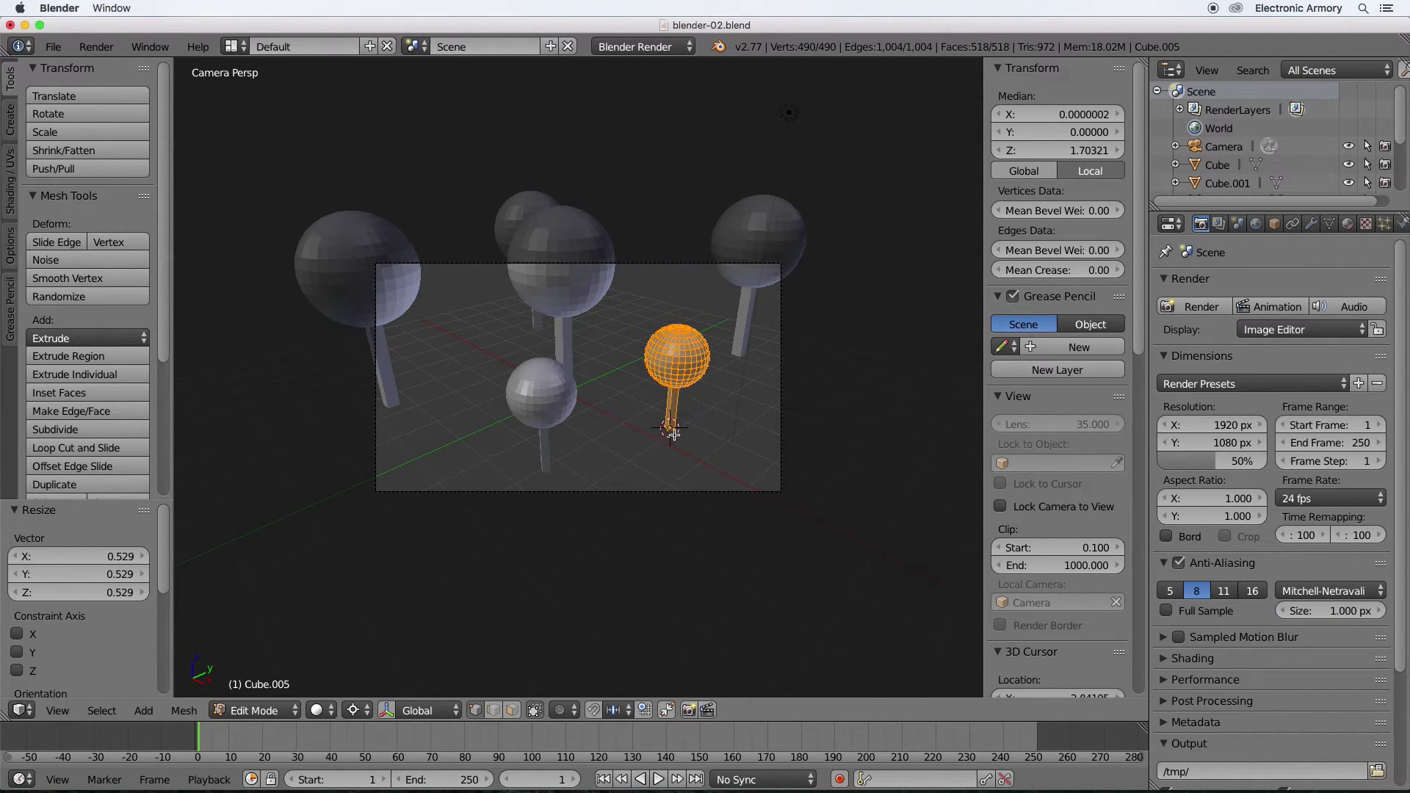
key("Tab")
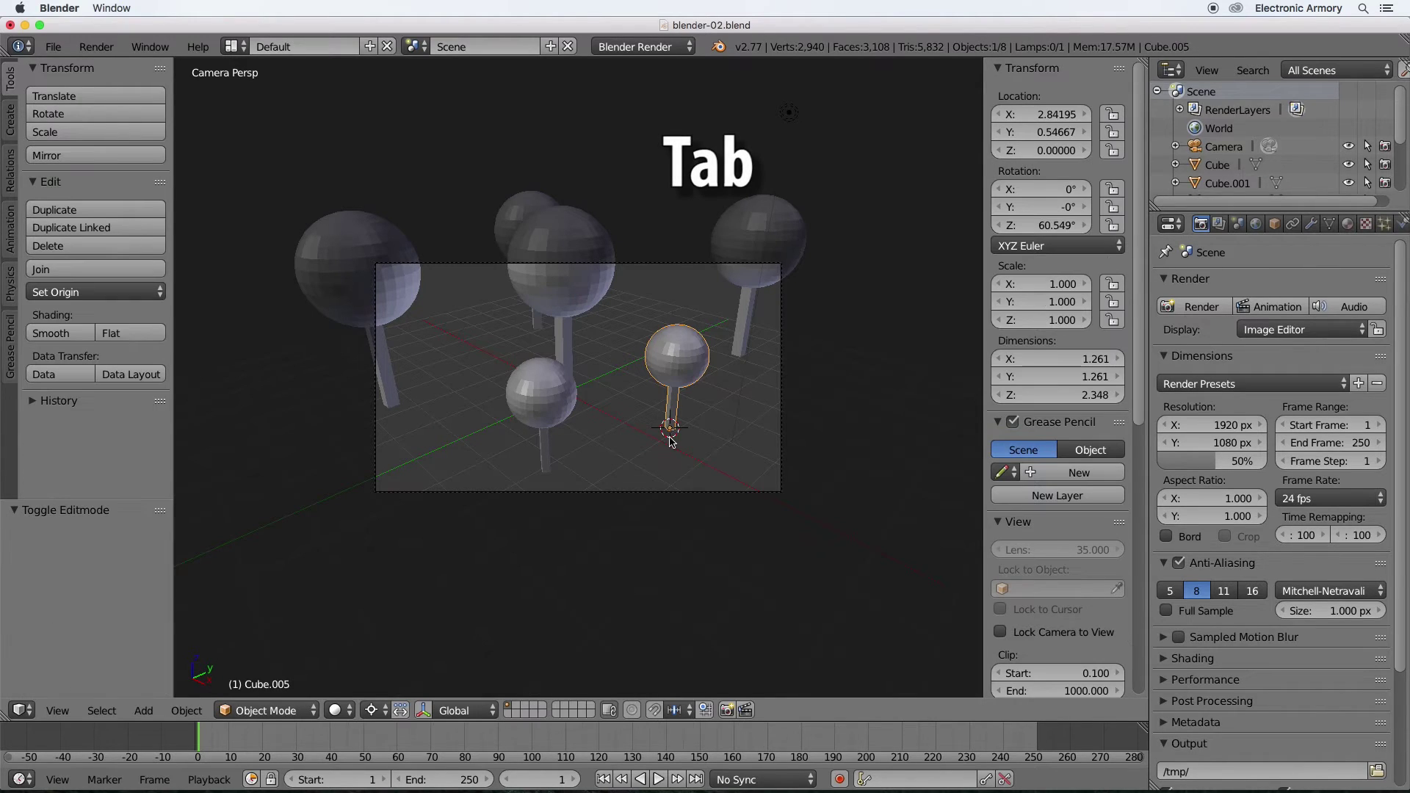
Select the four remaining large trees and delete them, keeping the two small trees.
right_click(760, 273)
right_click(757, 236)
right_click(540, 250, "shift")
right_click(506, 221, "shift")
right_click(391, 246, "shift")
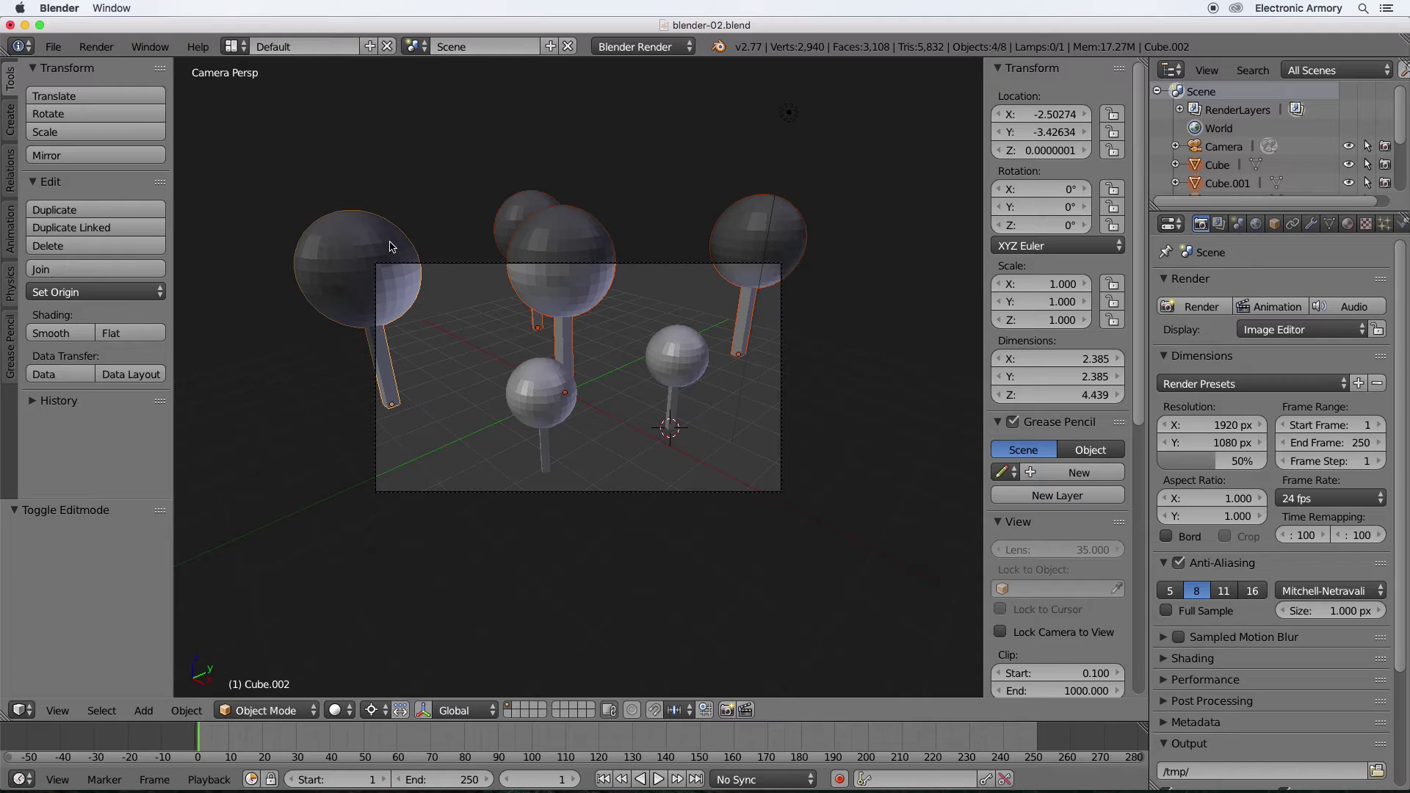
key("x")
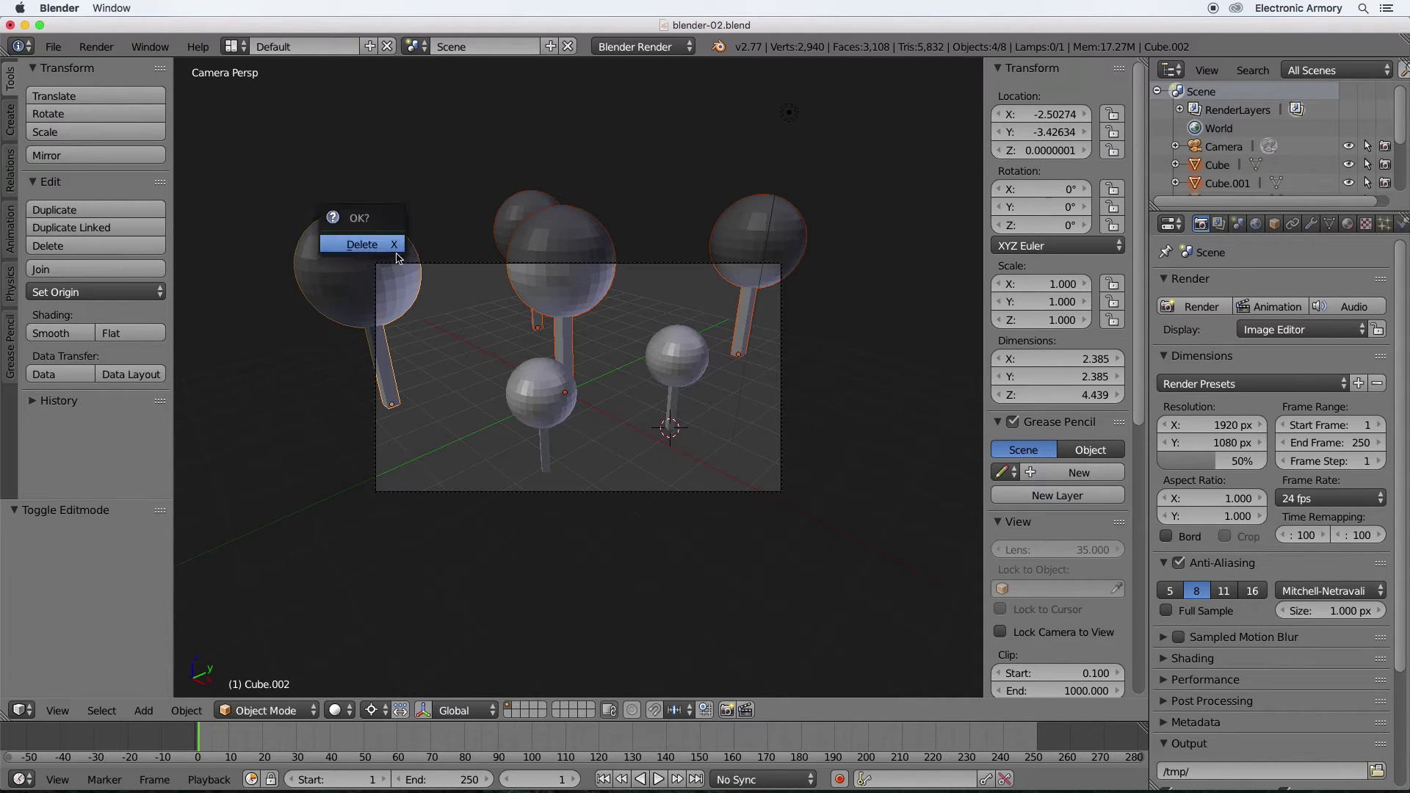
left_click(389, 245)
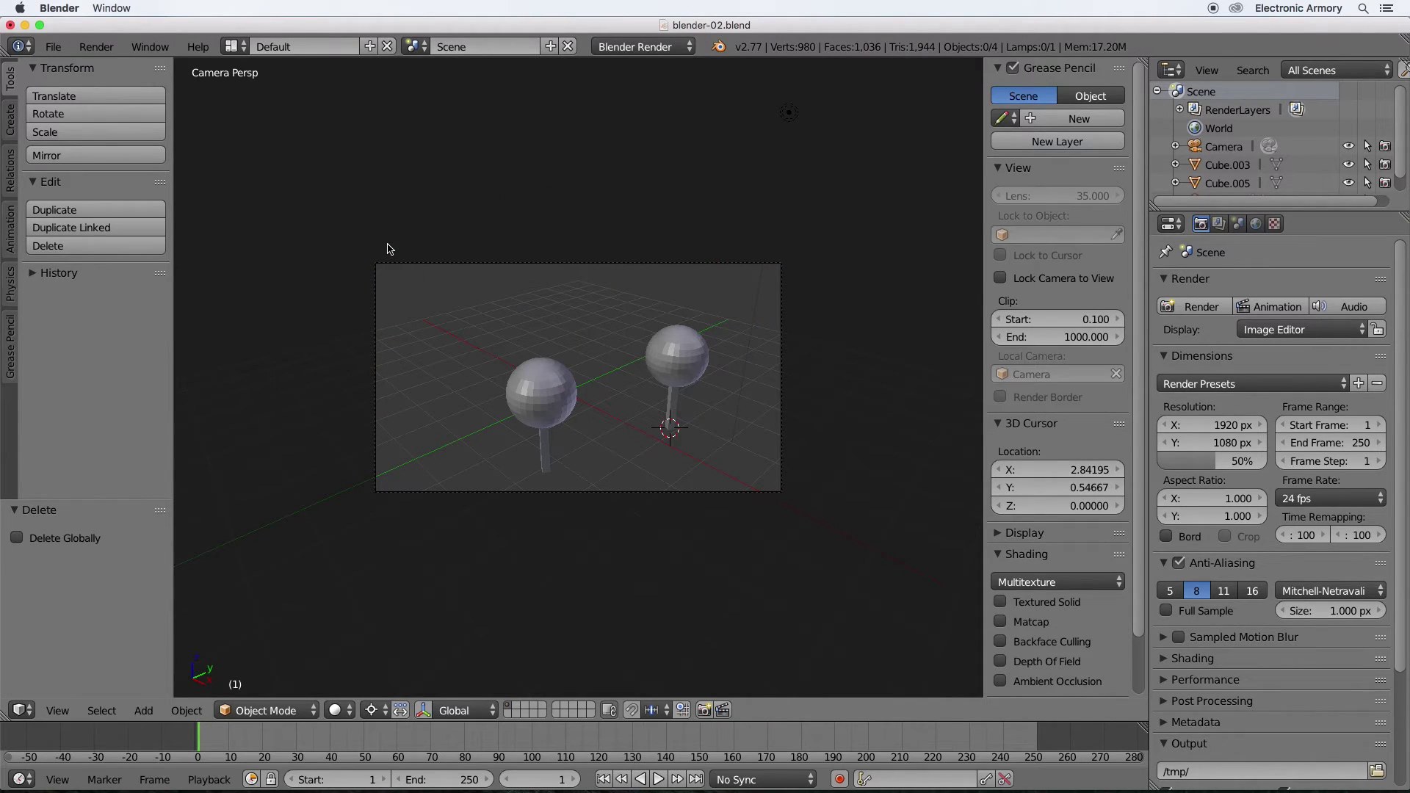
Duplicate both small trees and place the copies along the ground plane, offset about -3.26 in X and 1.40 in Y.
right_click(556, 416)
right_click(677, 365, "shift")
key("shift+d")
key("shift+z")
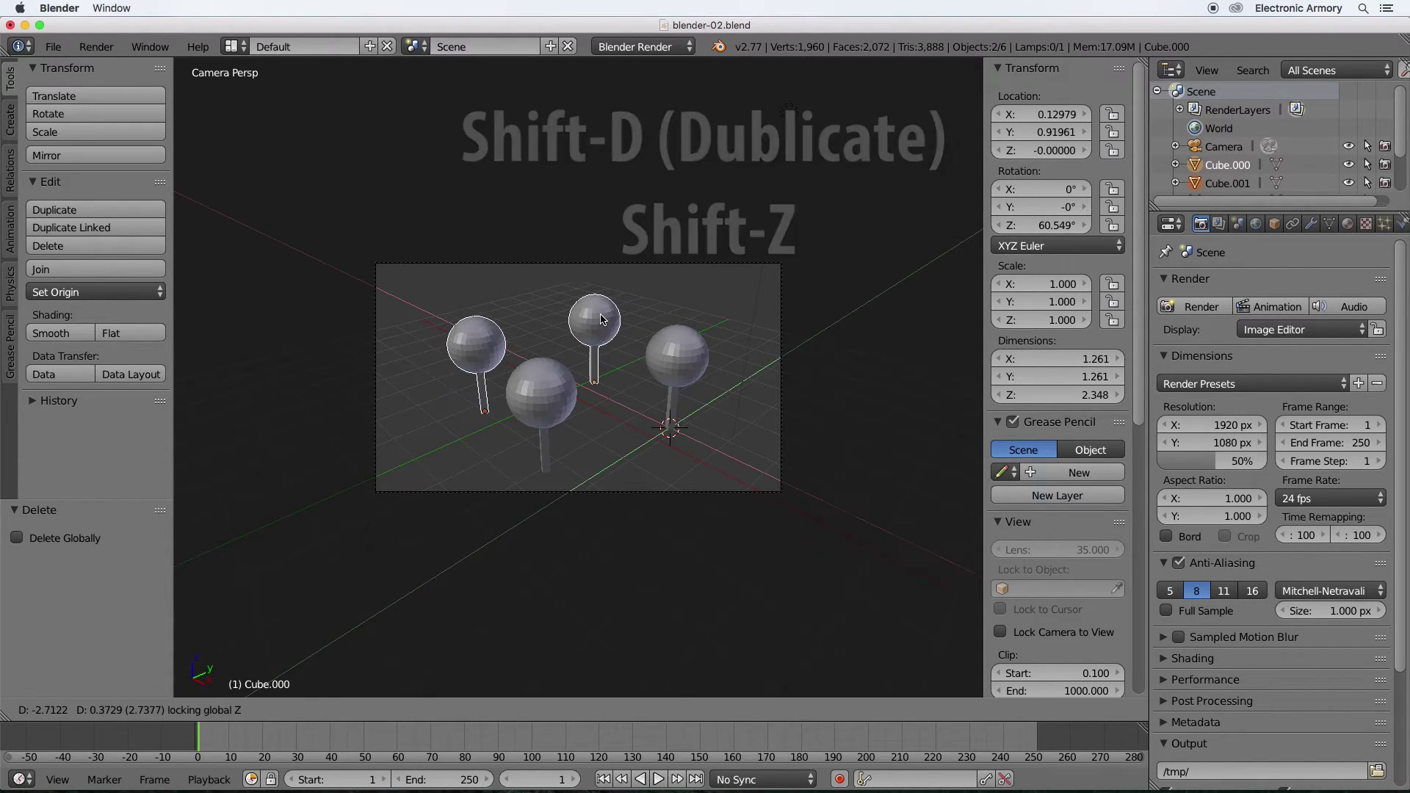
left_click(625, 302)
Rotate the two copies about -10.6° around global Z and move them along the ground by about 0.345 in X and -1.946 in Y.
key("r")
key("z")
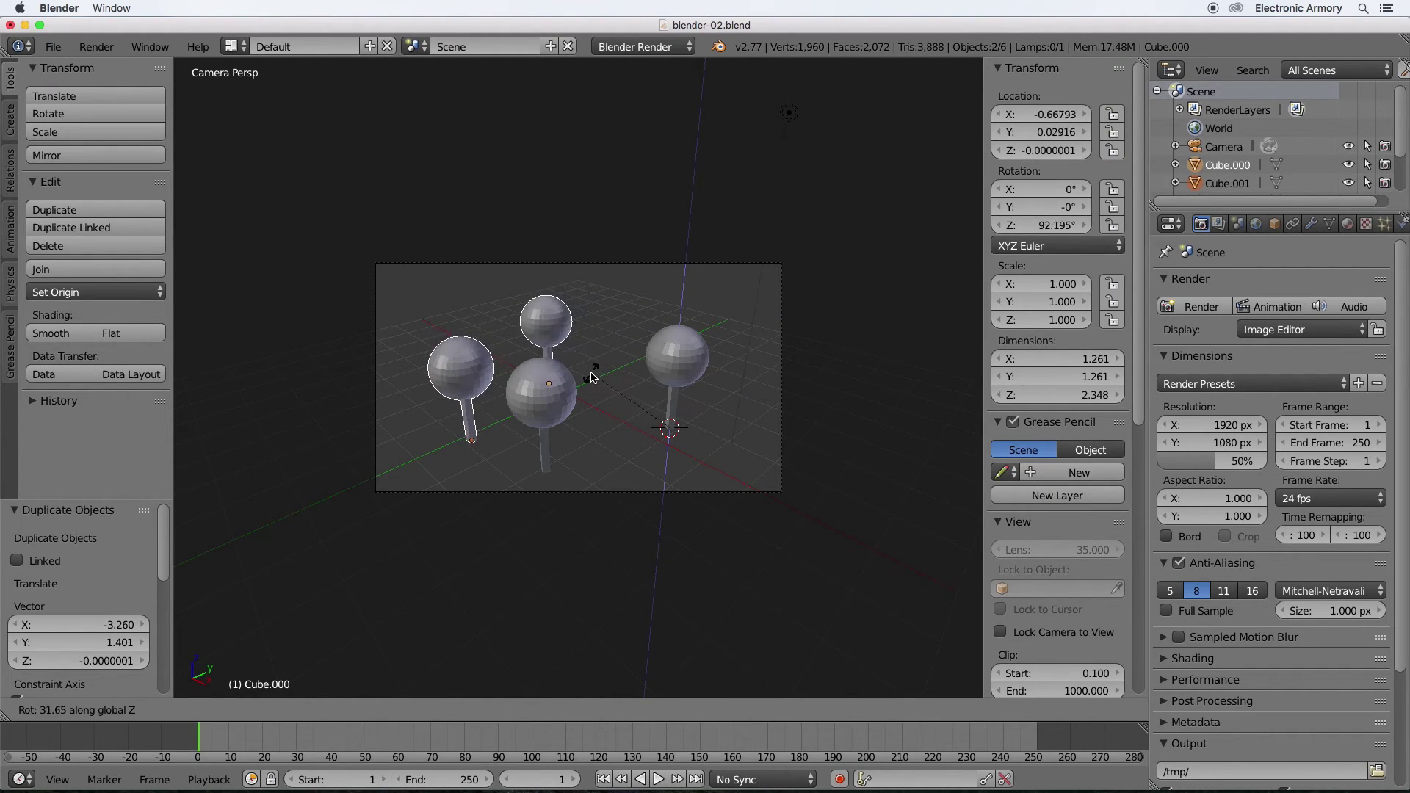
left_click(655, 361)
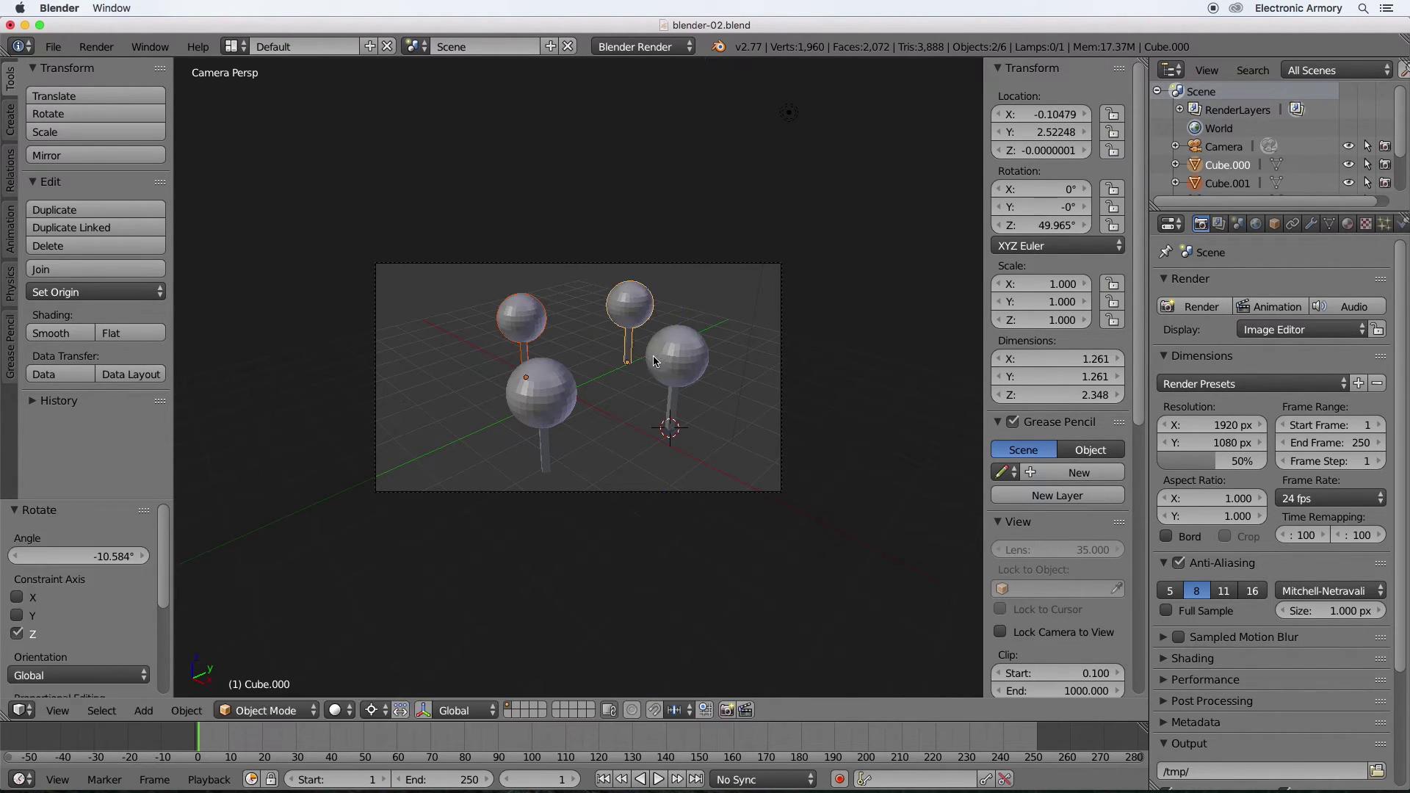
key("g")
key("shift+z")
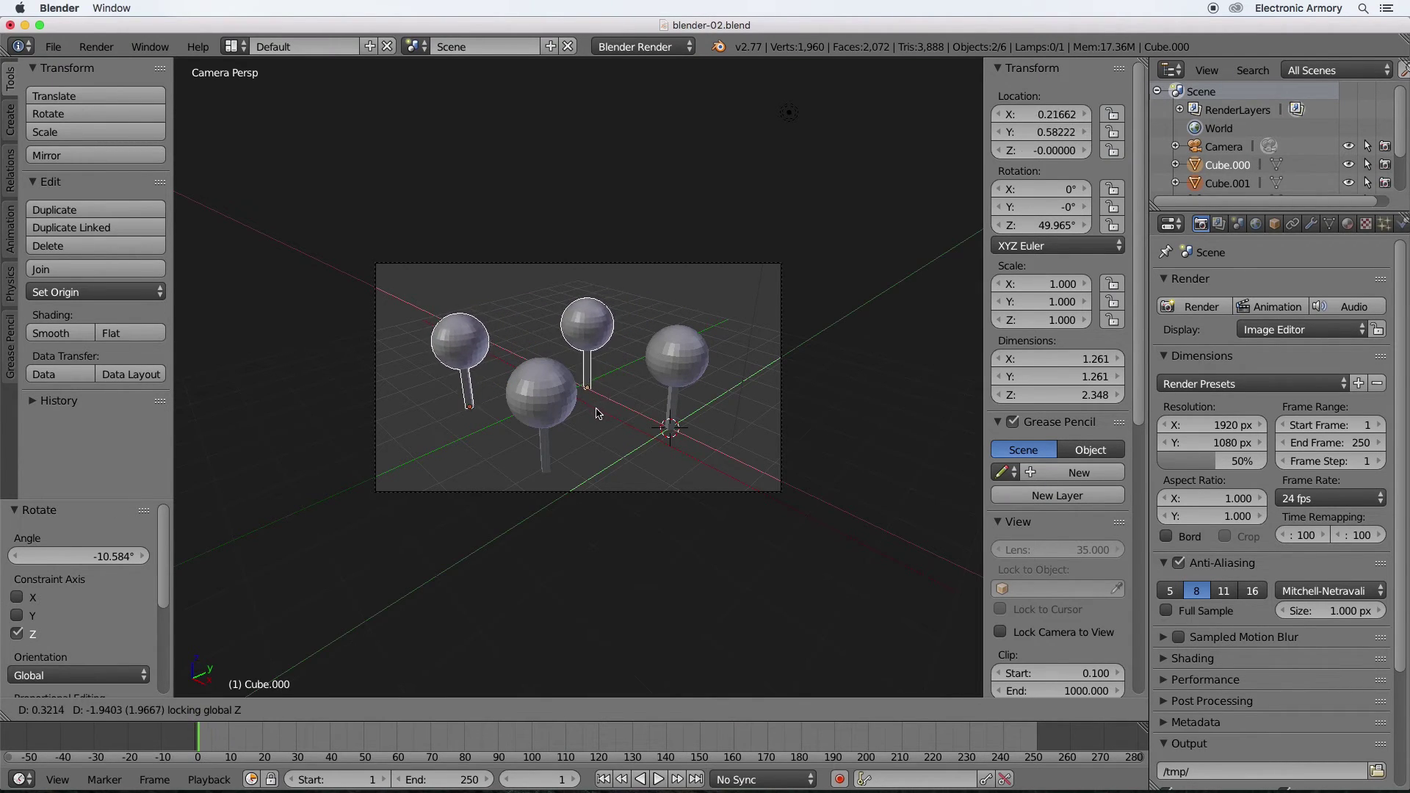
left_click(603, 400)
Add the front tree to the selection and duplicate the three trees twice, offset about (0.812, 5.816), then (-4.115, -3.917) in X and Y.
right_click(560, 398, "shift")
key("shift+d")
key("shift+z")
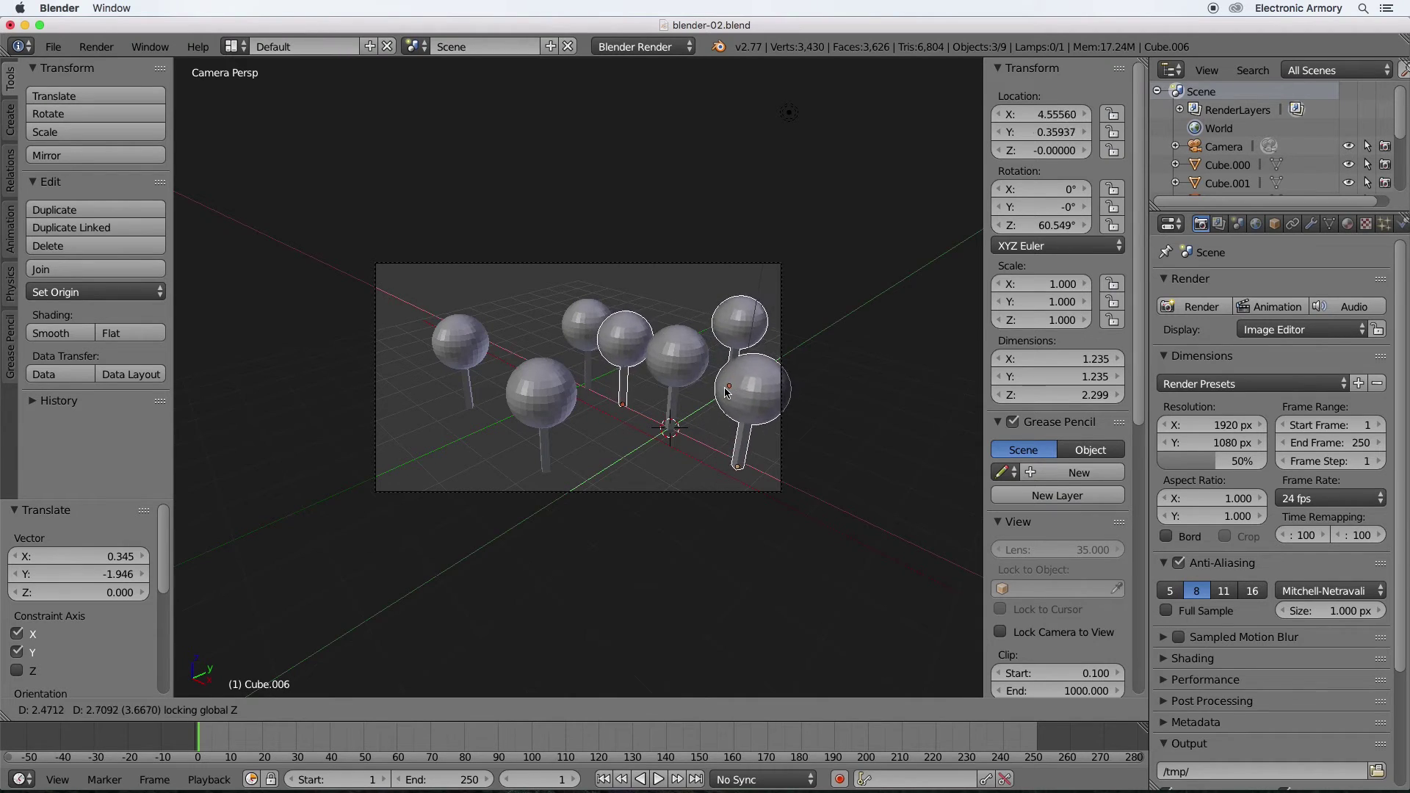
left_click(703, 332)
key("shift+d")
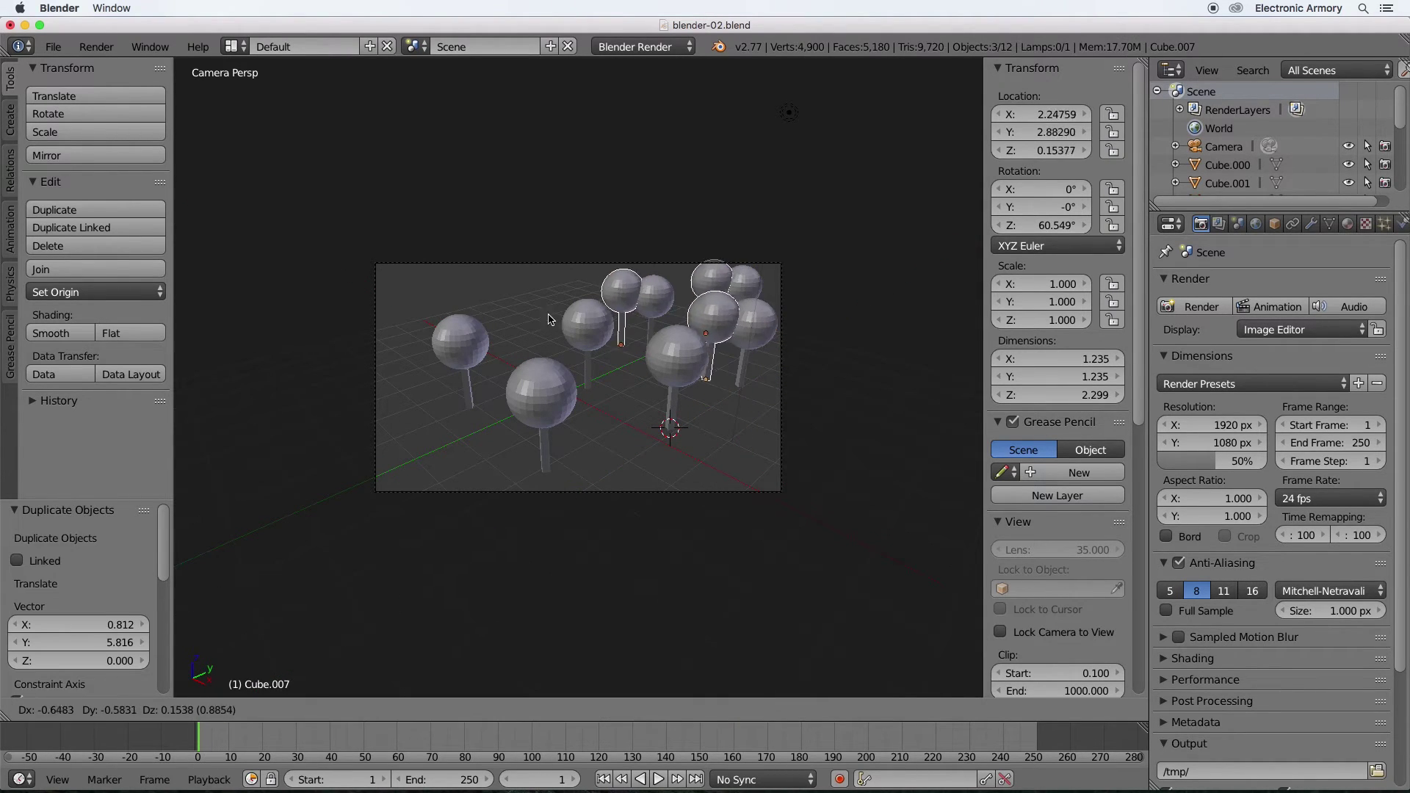
left_click(340, 321)
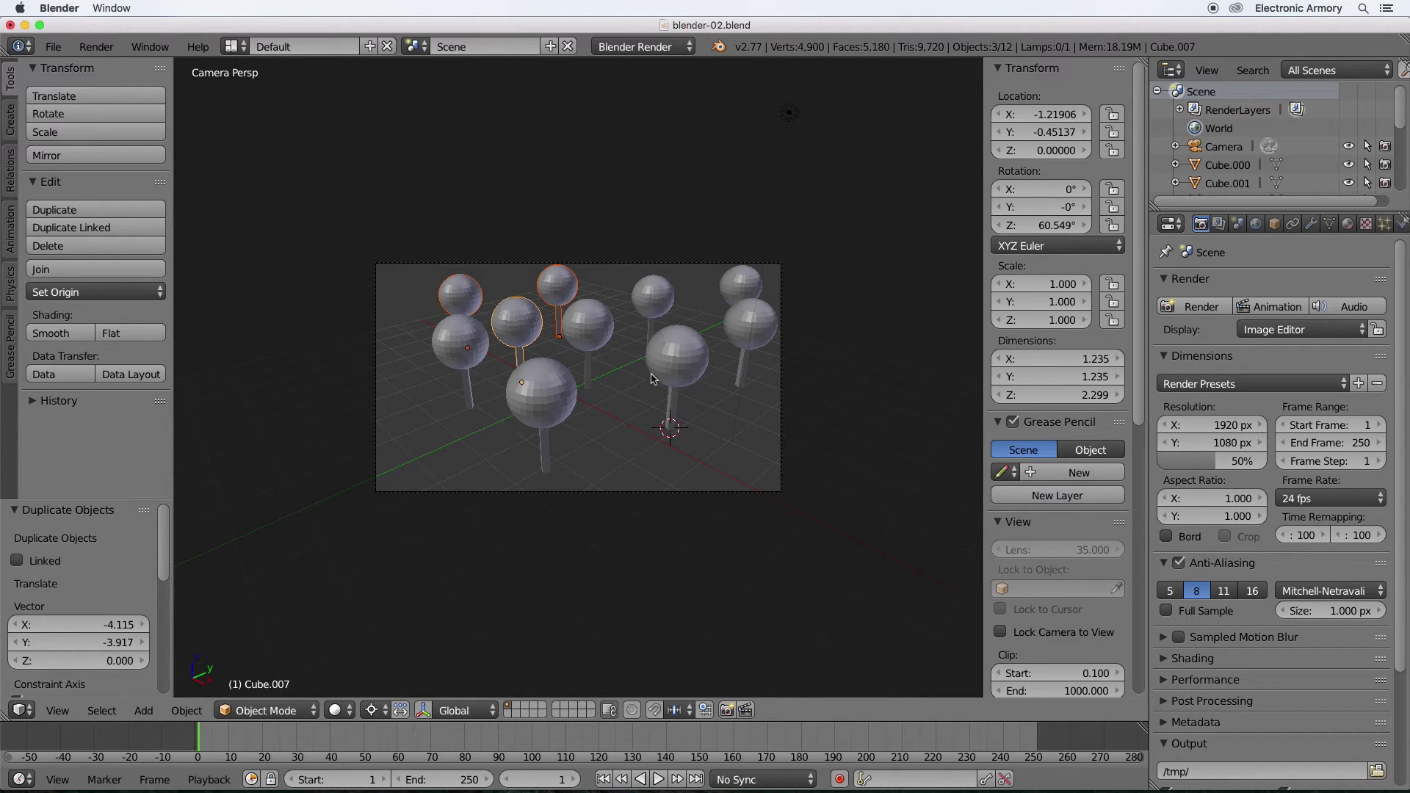
Select all trees without the lamp and camera and move them along the ground by about 0.62 in X and -1.45 in Y.
key("a")
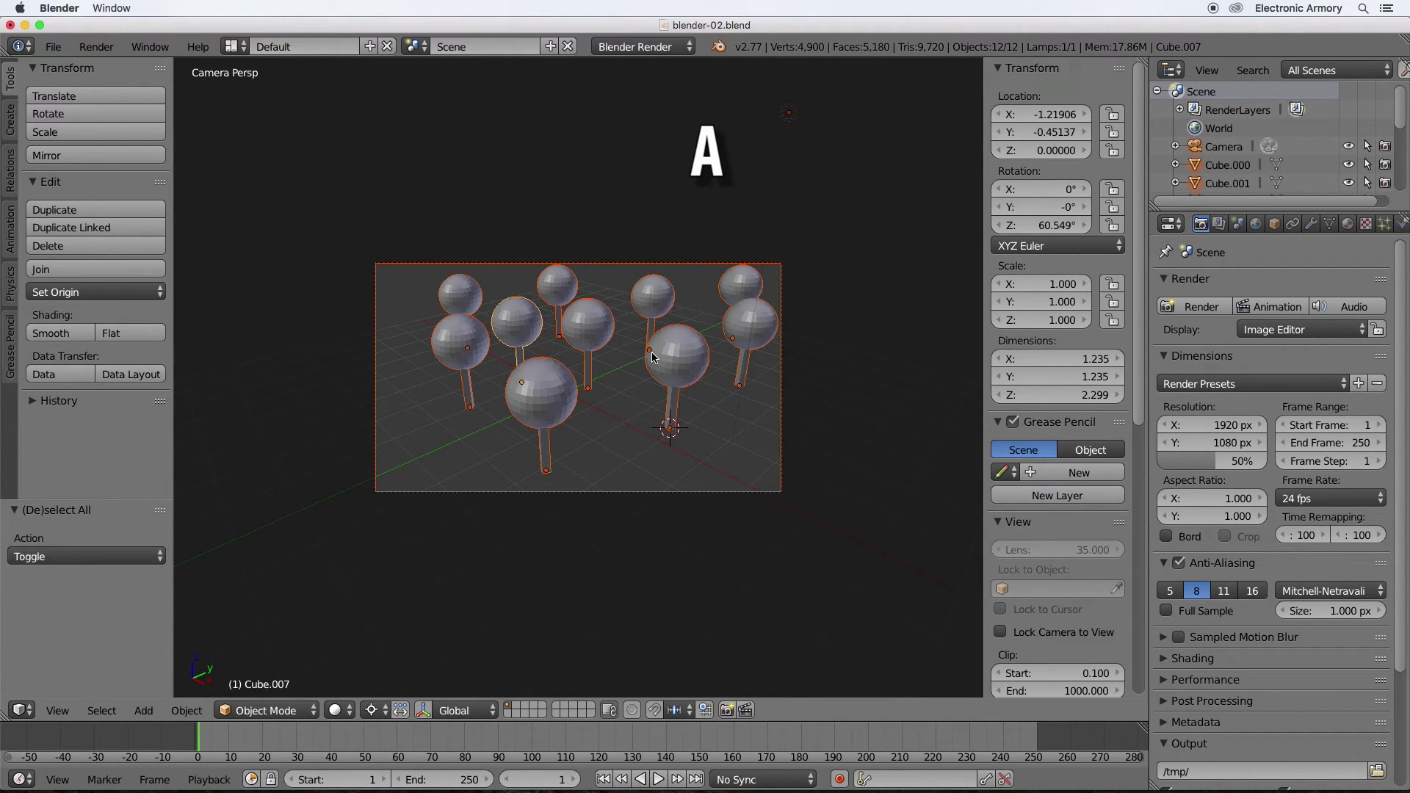
right_click(789, 115, "shift")
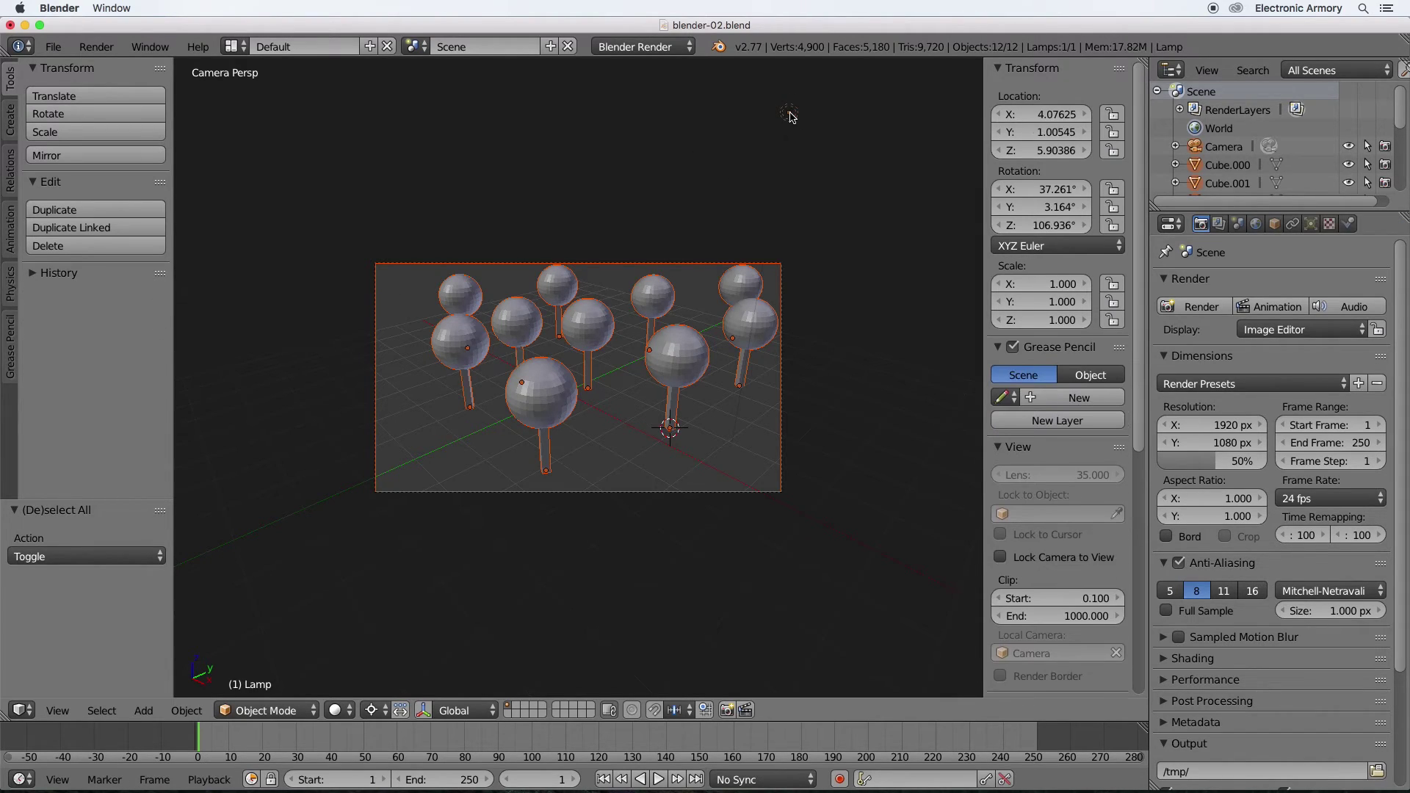
right_click(790, 116, "shift")
right_click(380, 304, "shift")
right_click(377, 304, "shift")
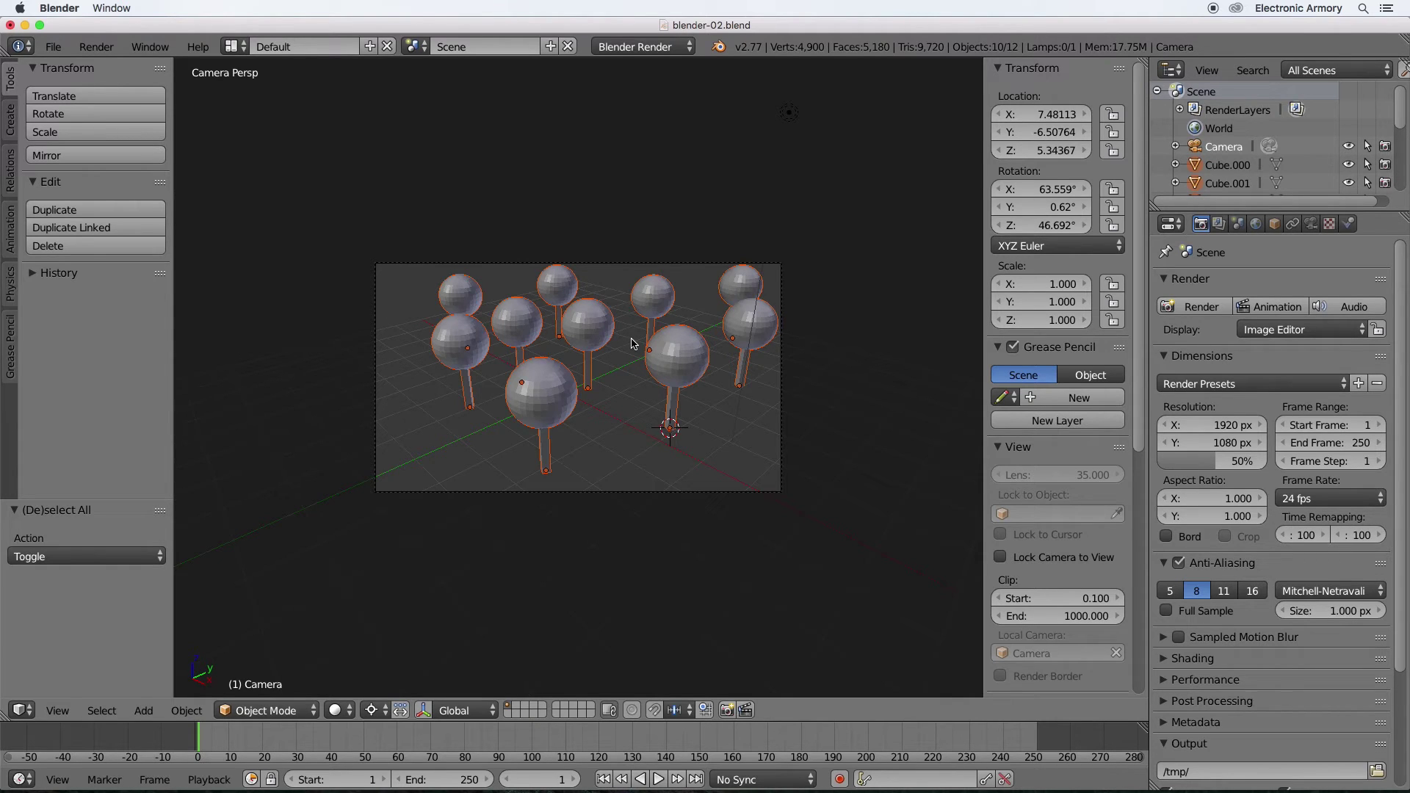
key("g")
key("shift+z")
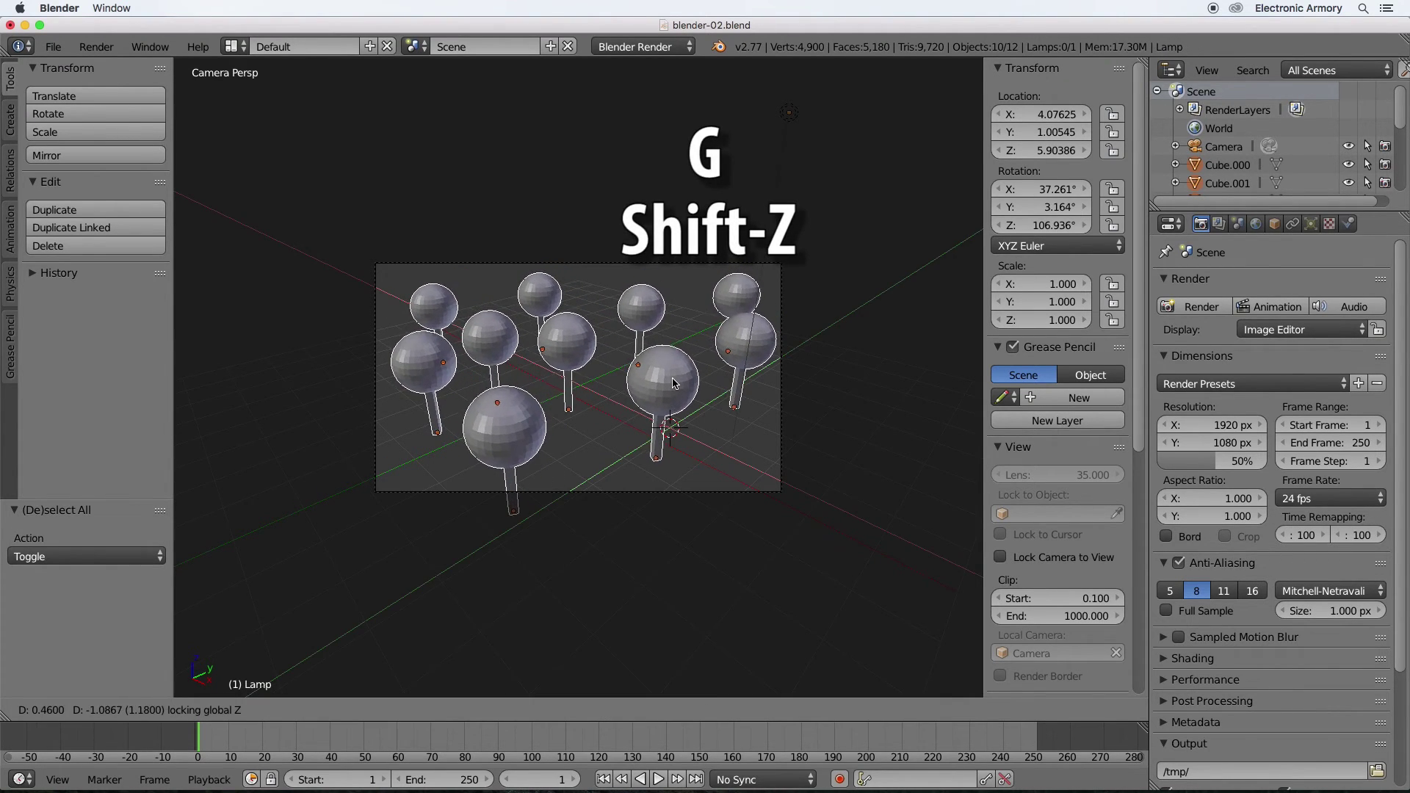
left_click(669, 394)
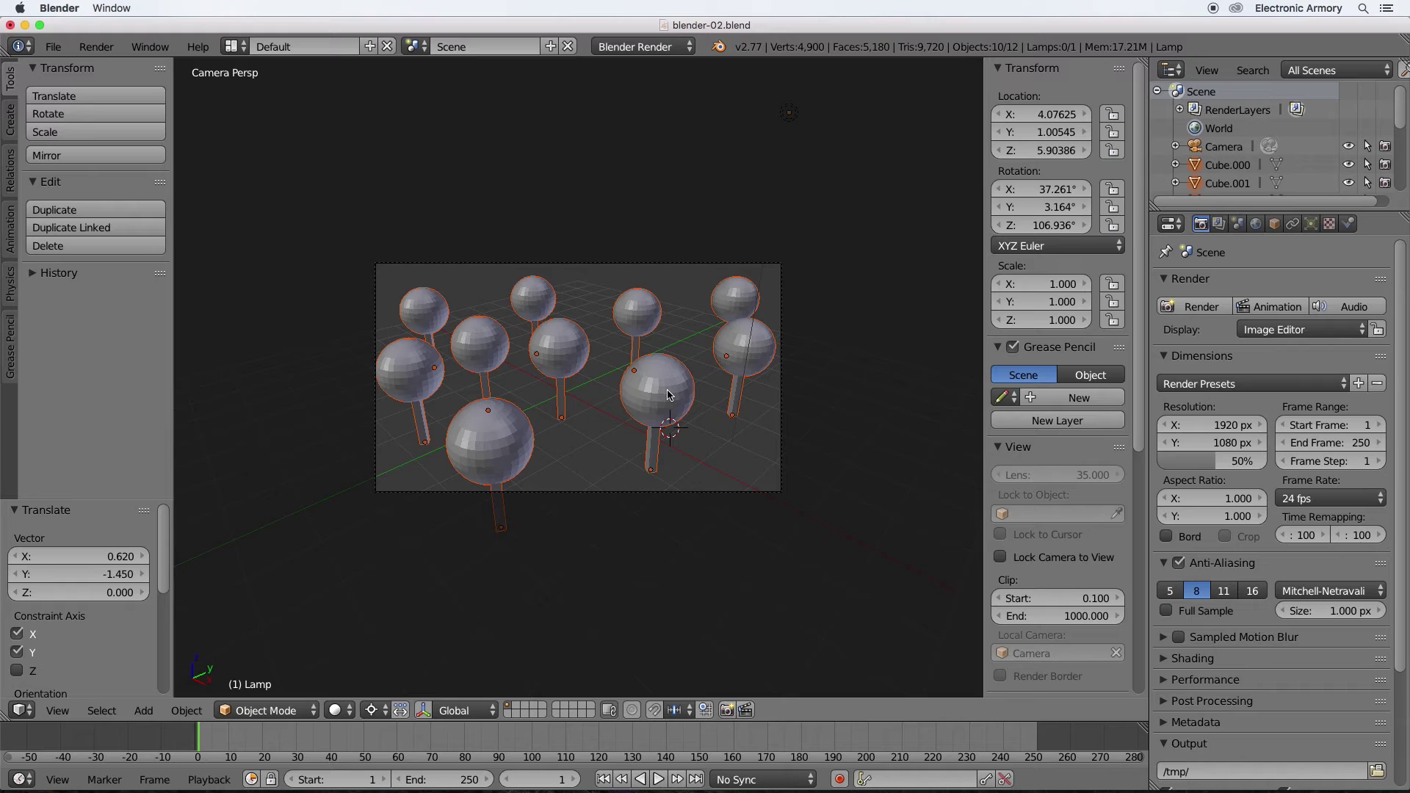
Switch the render engine to Cycles Render, render the camera view and return to the 3D view.
left_click(656, 47)
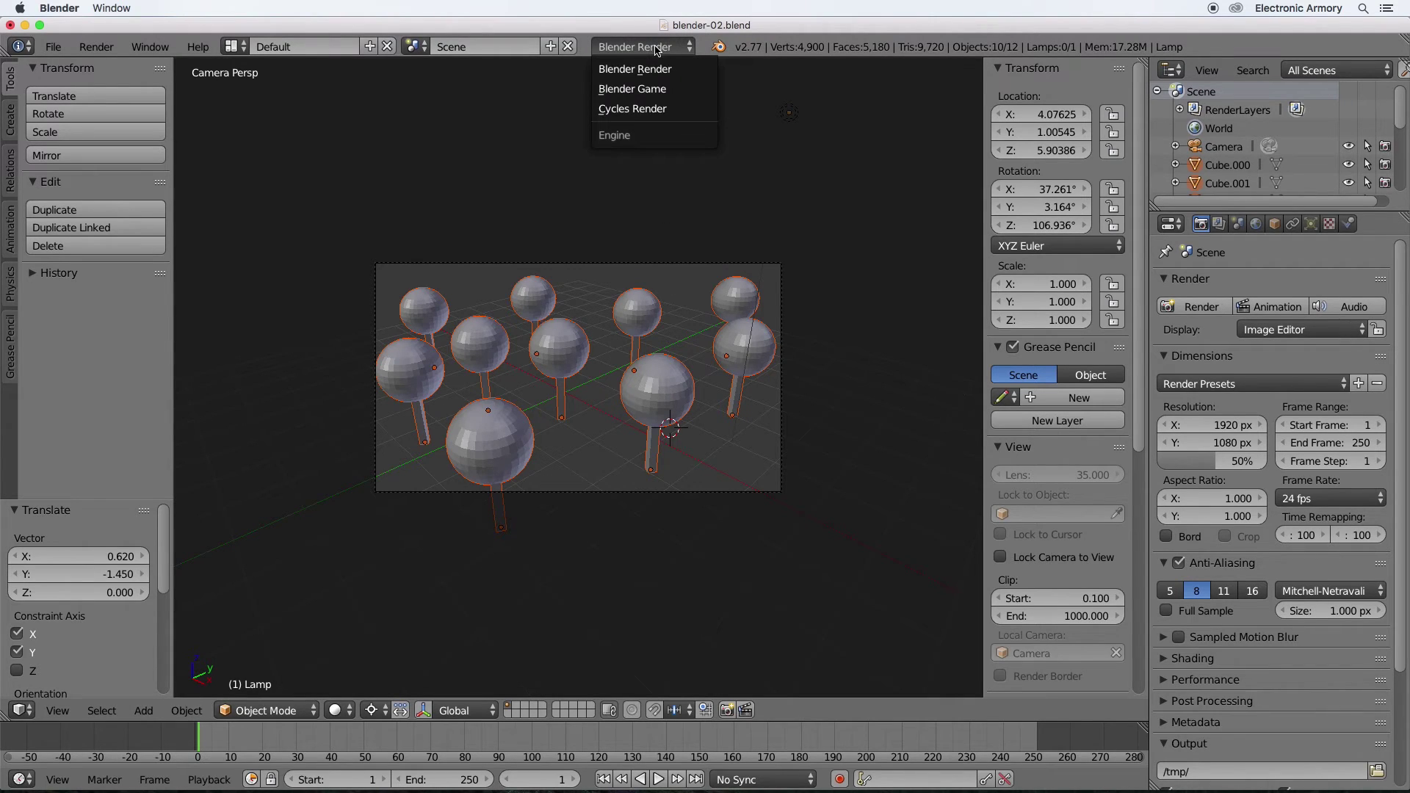
left_click(645, 107)
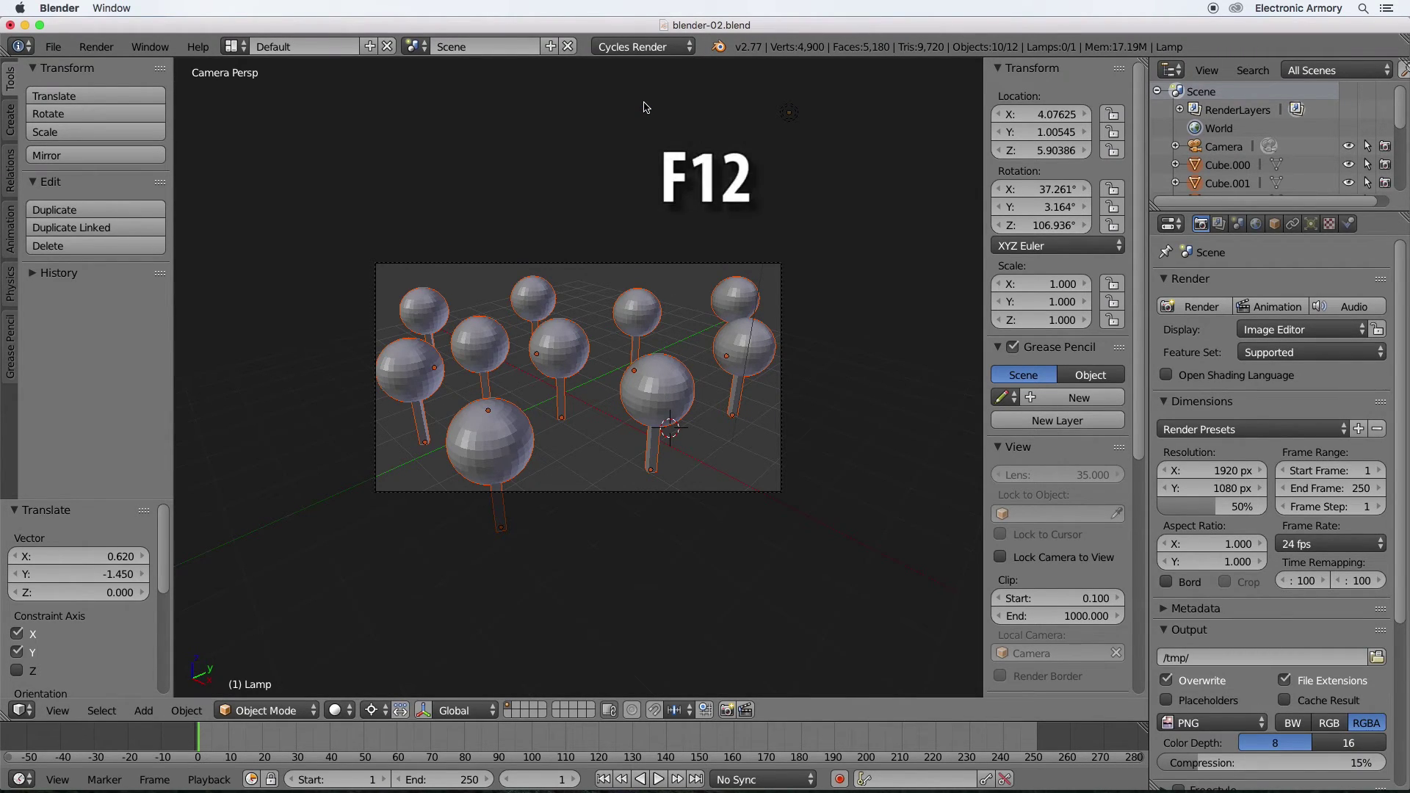
key("F12")
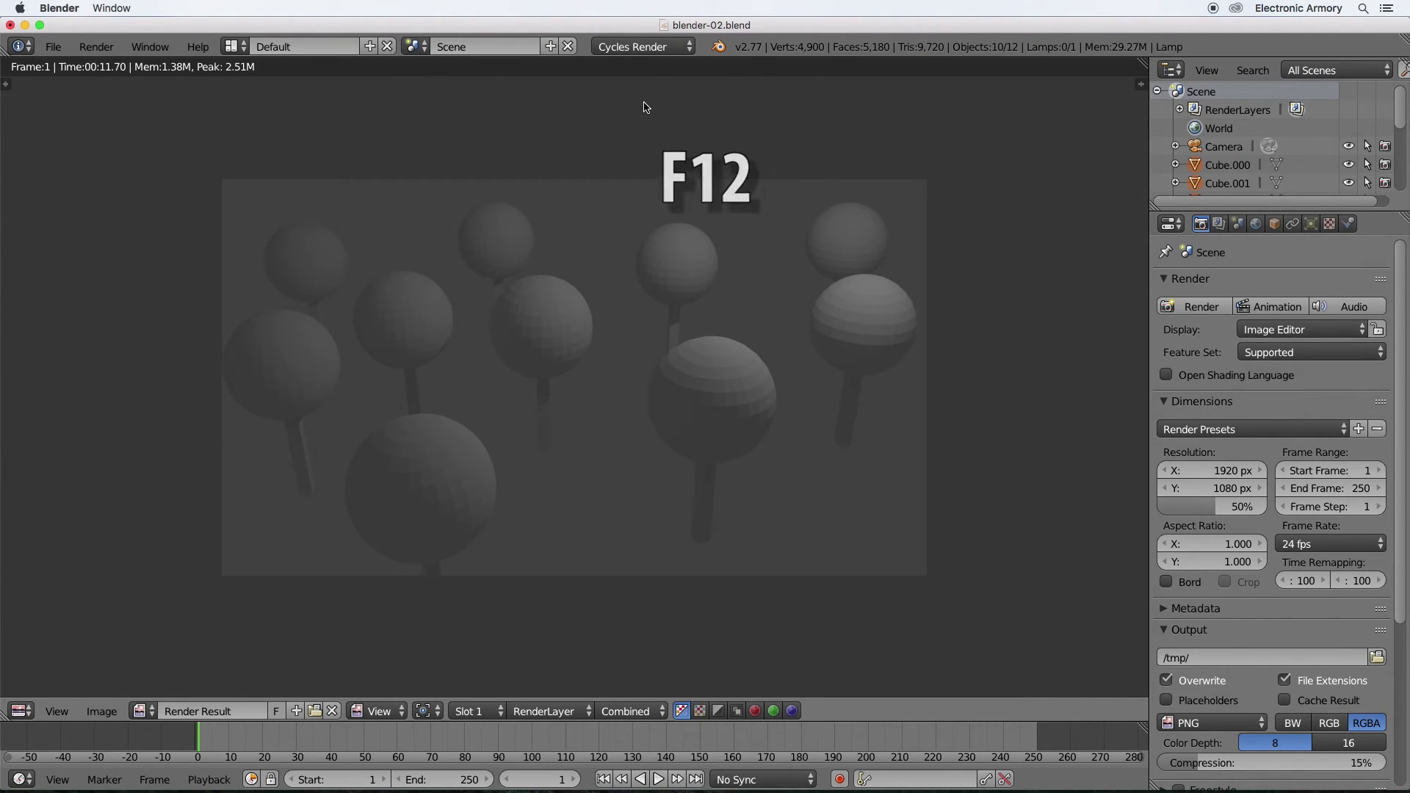
key("Escape")
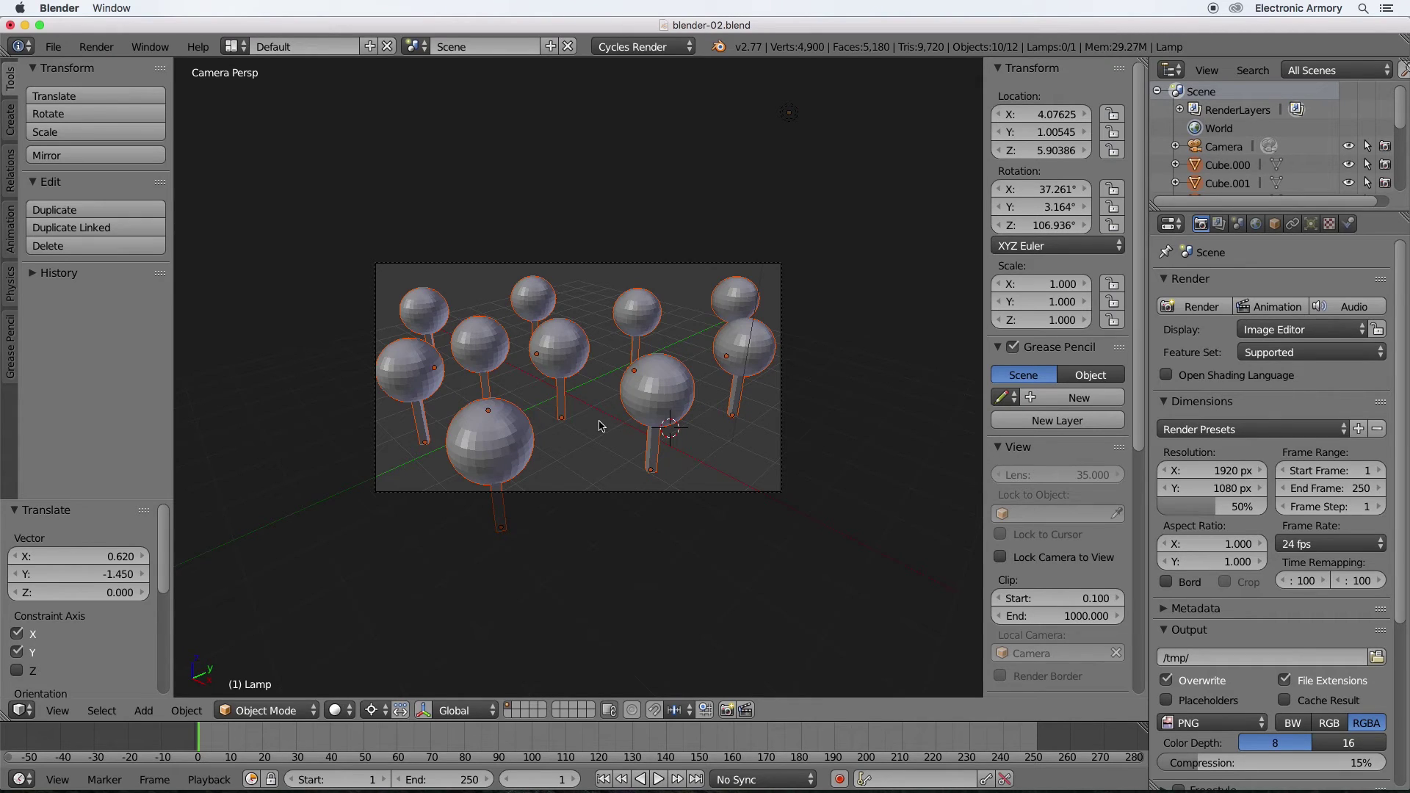
Snap the 3D cursor to the scene center and add a plane mesh there.
key("shift+s")
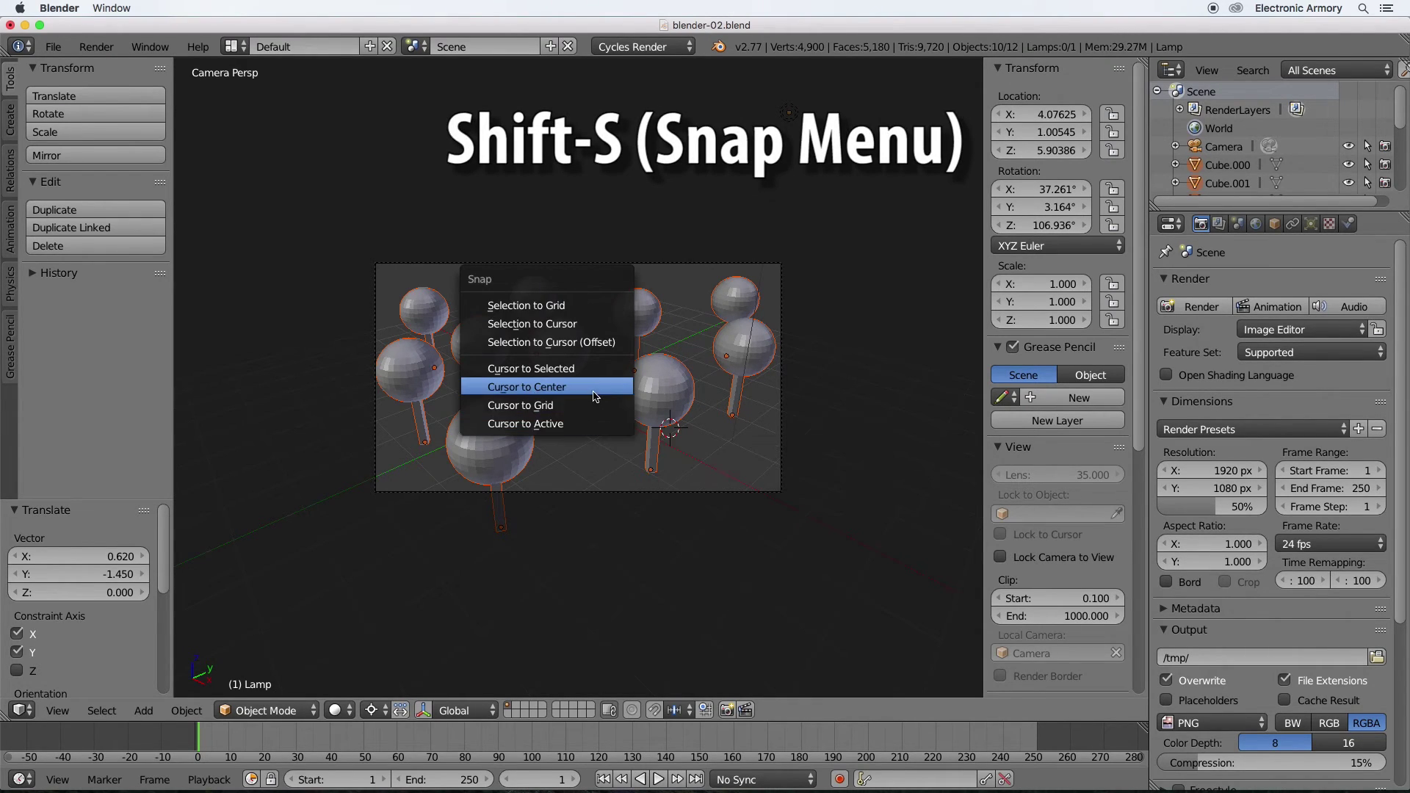
left_click(586, 389)
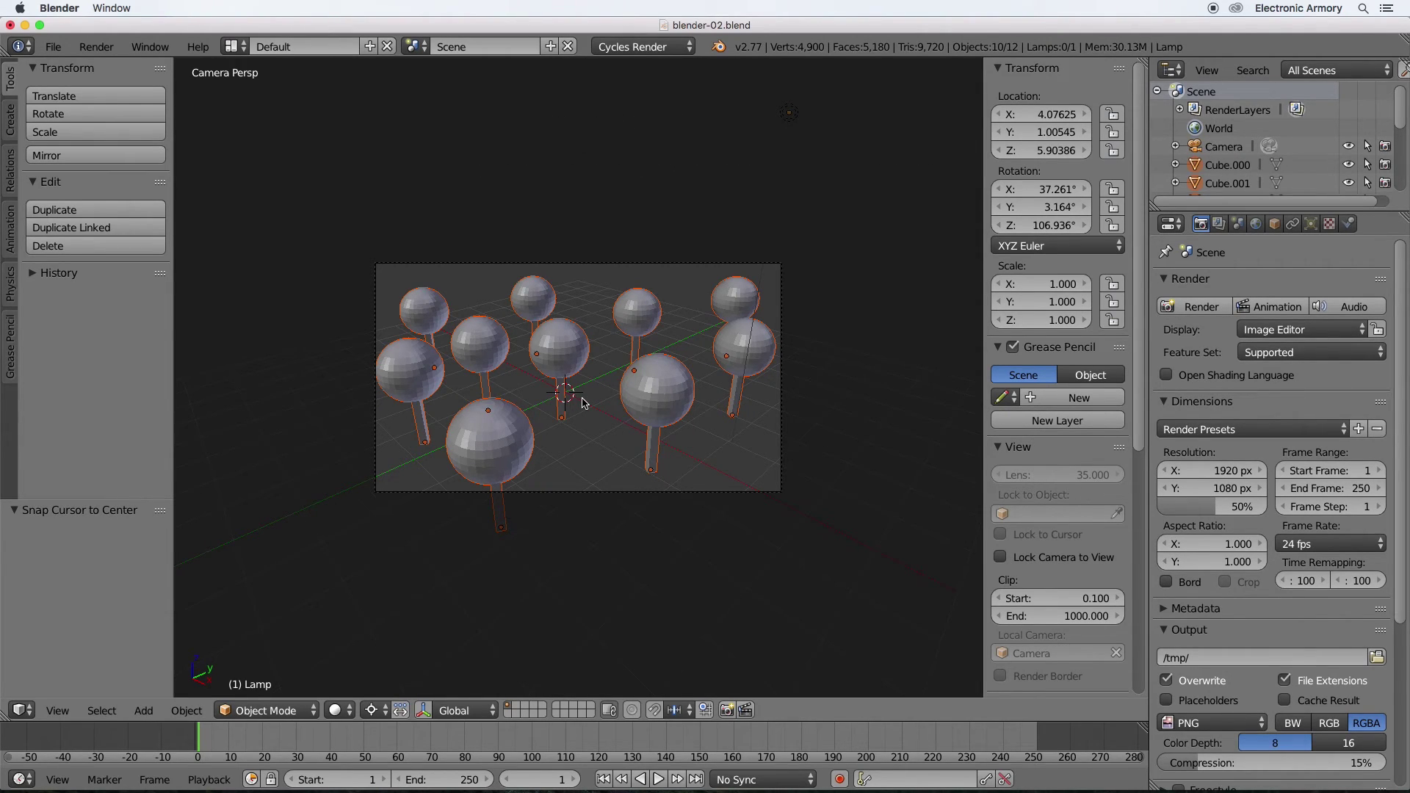
key("shift+a")
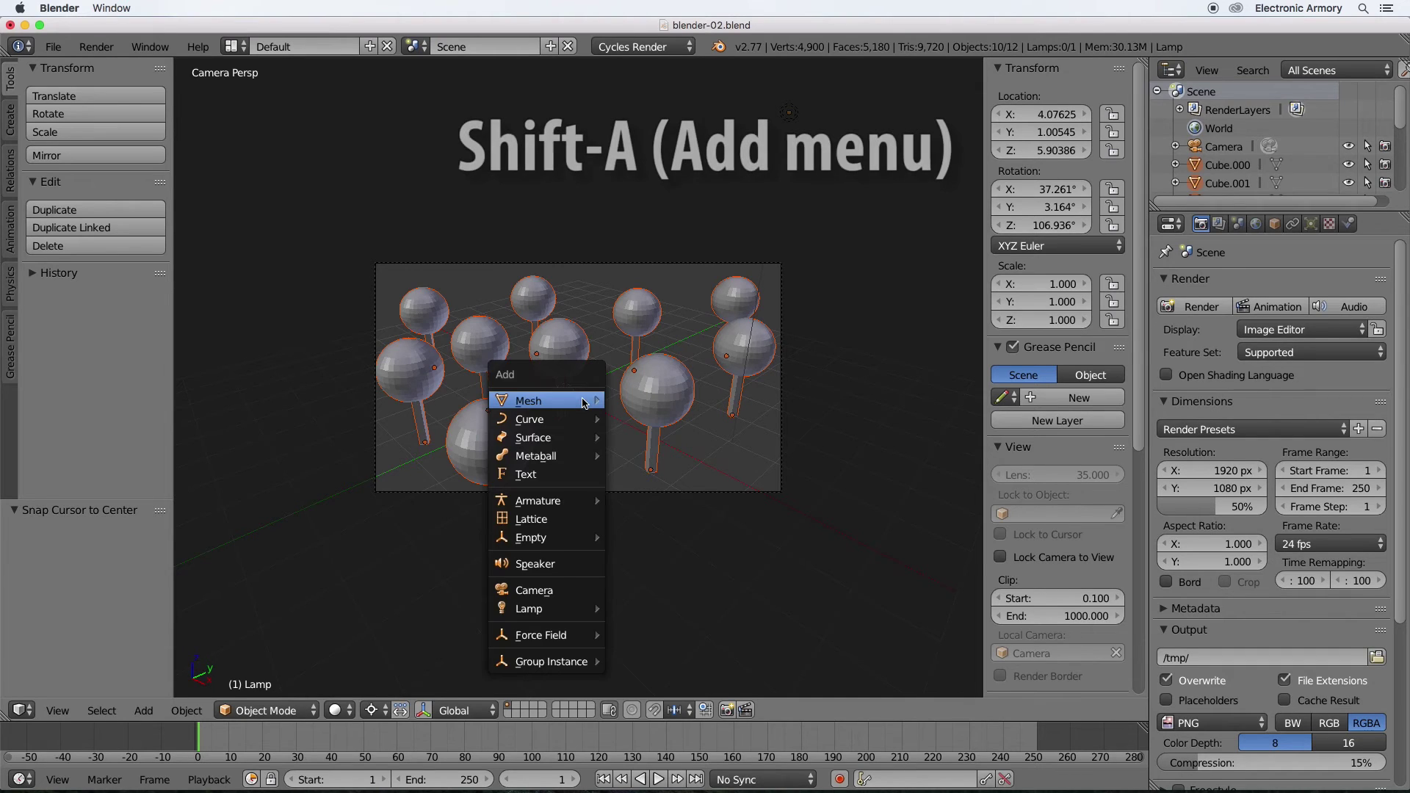
mouse_move(586, 403)
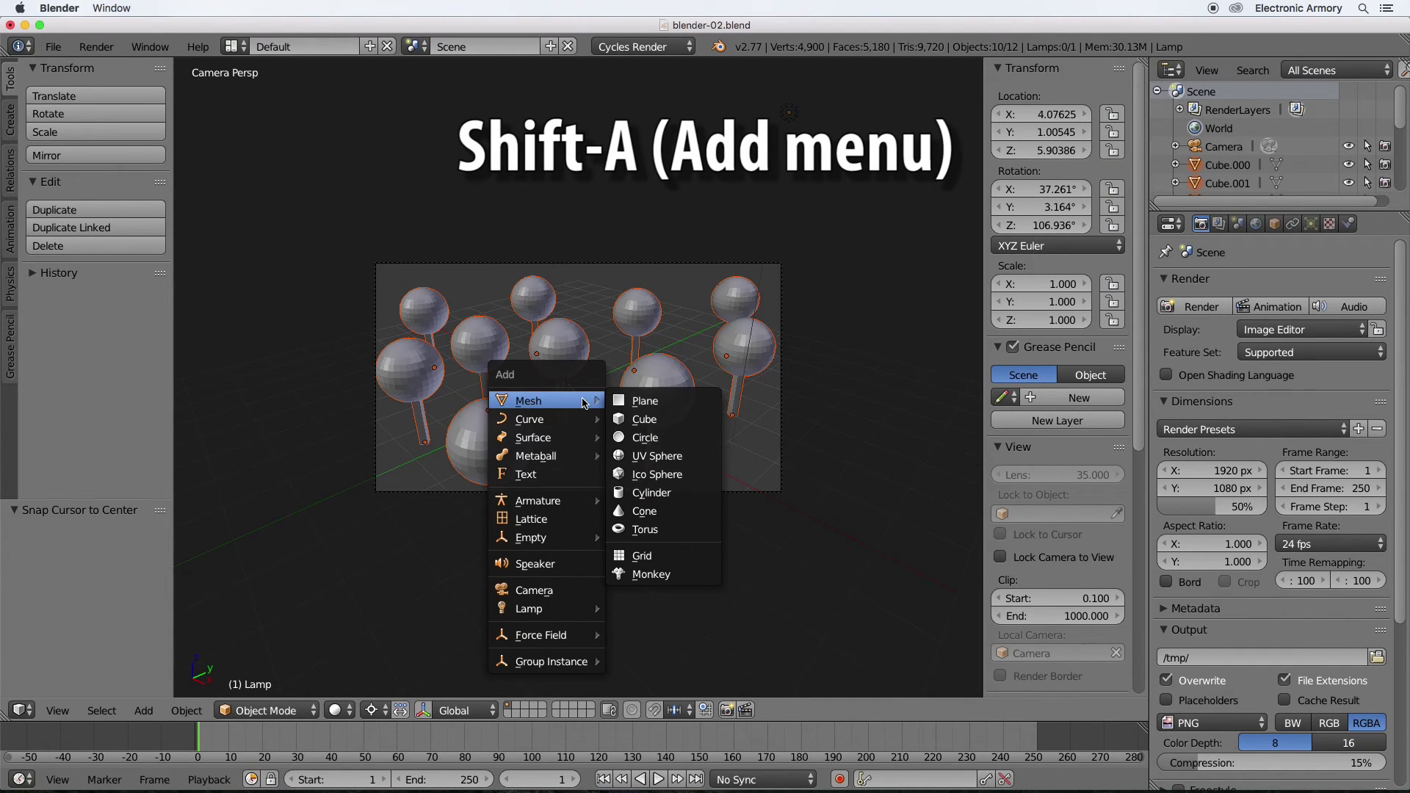
left_click(641, 401)
Scale the plane's mesh by about 12.8 in Edit Mode as ground for the trees and return to Object Mode.
key("Tab")
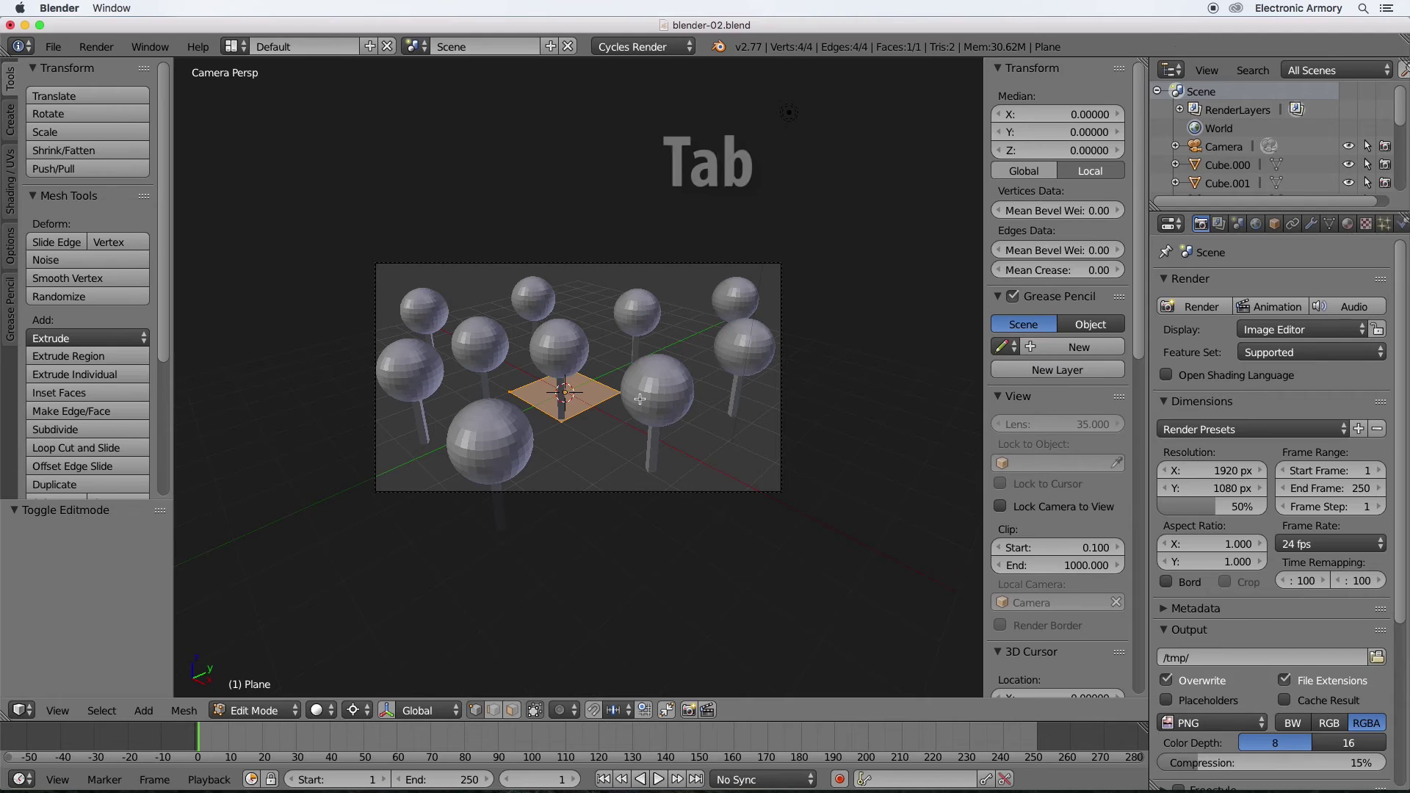
key("s")
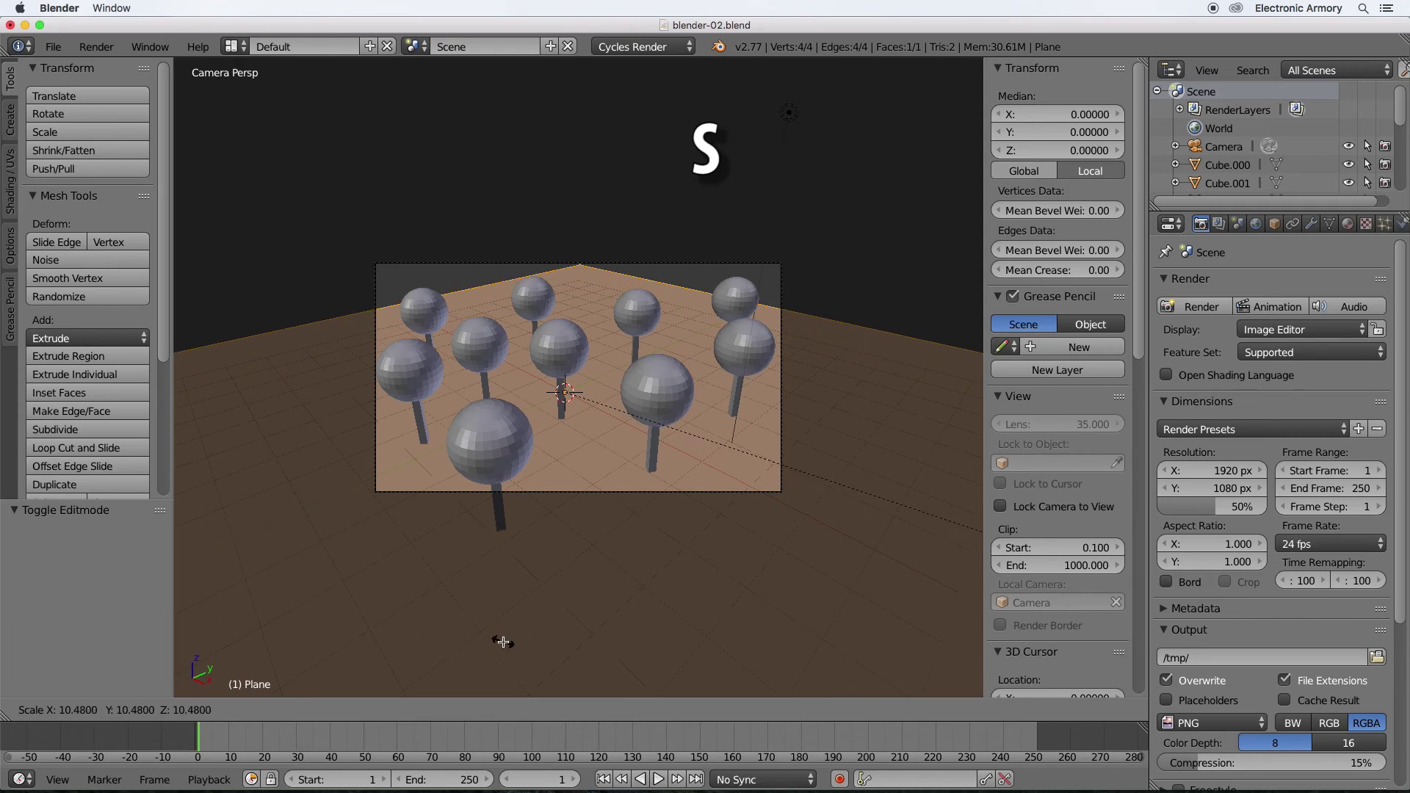
left_click(685, 622)
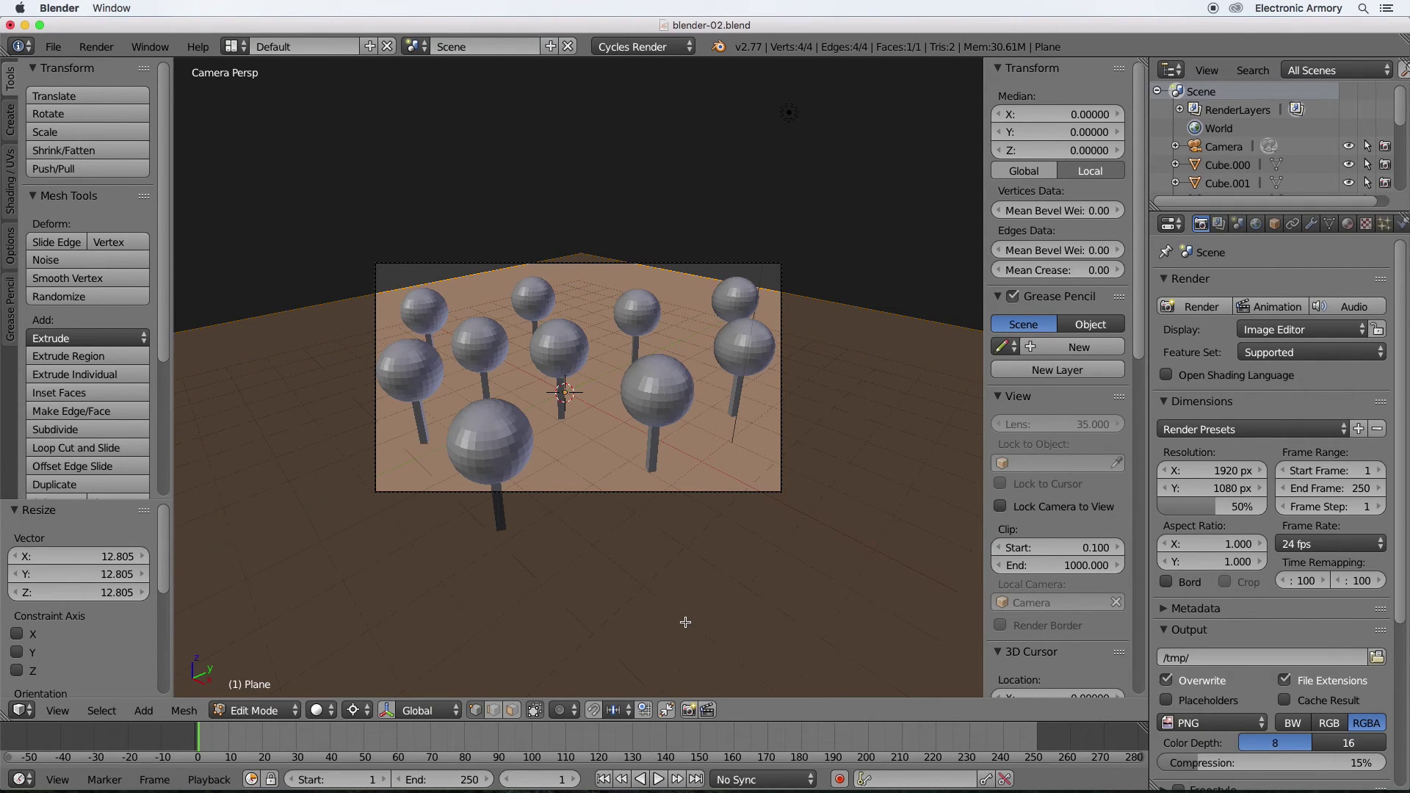
key("Tab")
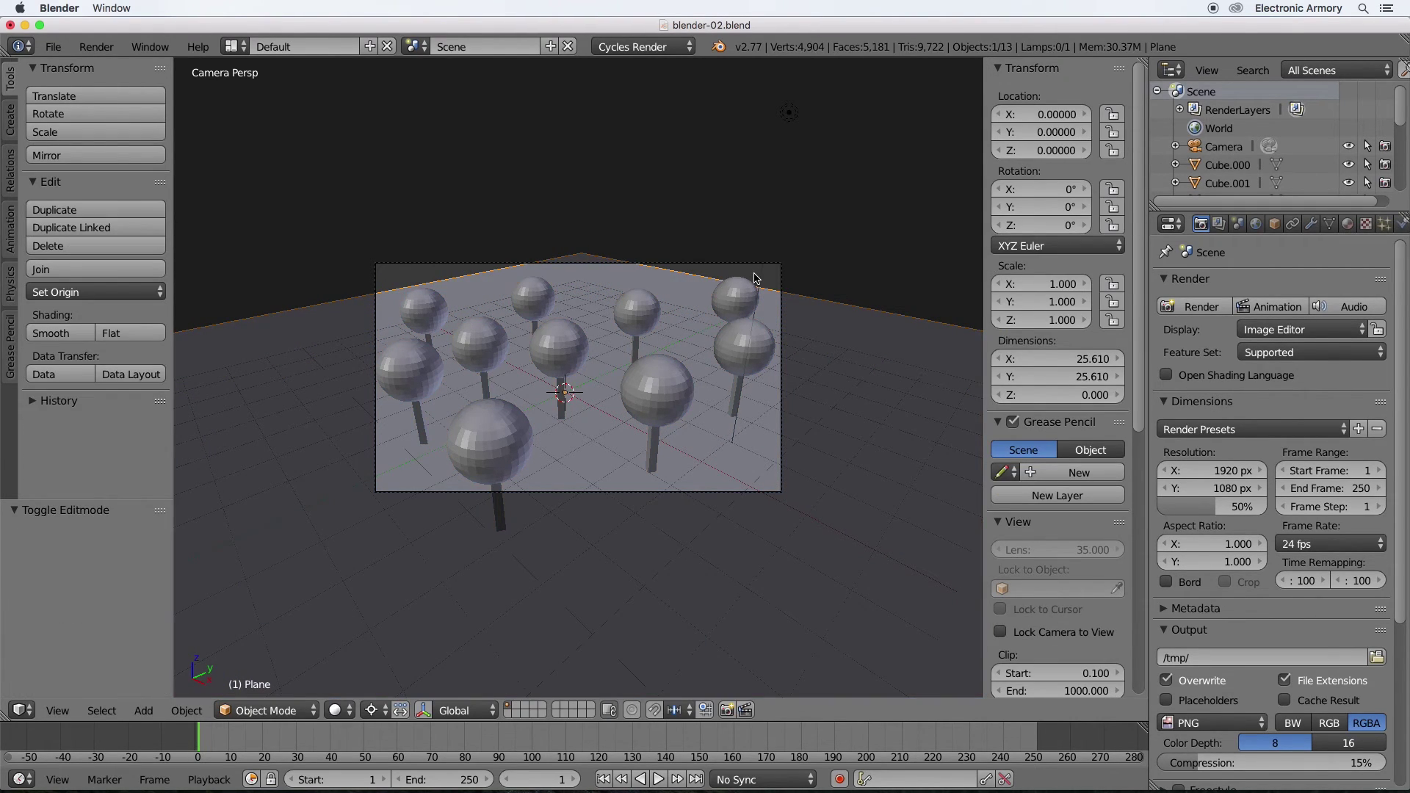
Move the ground plane horizontally with Z locked by about -7.16 in X and 7.35 in Y so it fills the camera frame.
key("g")
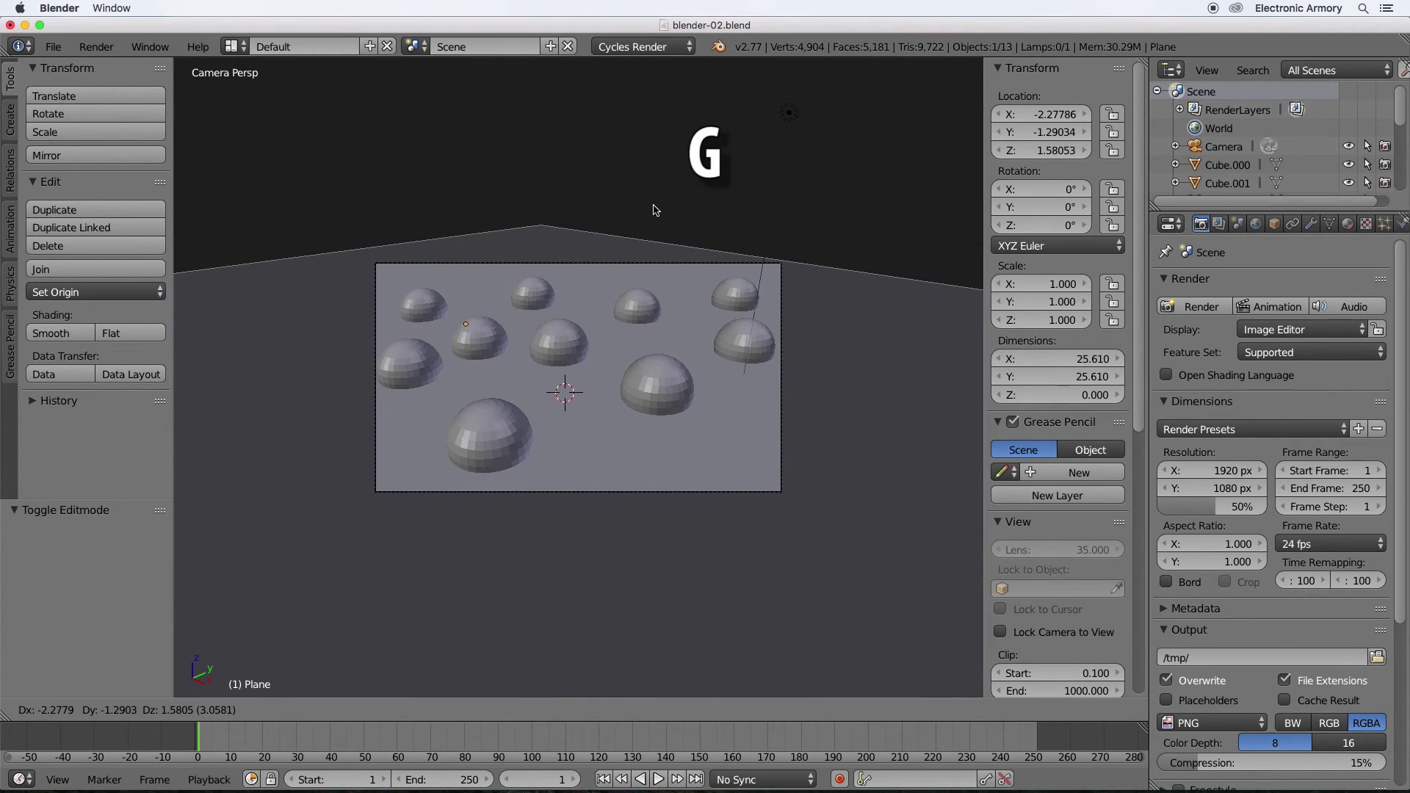
key("shift+z")
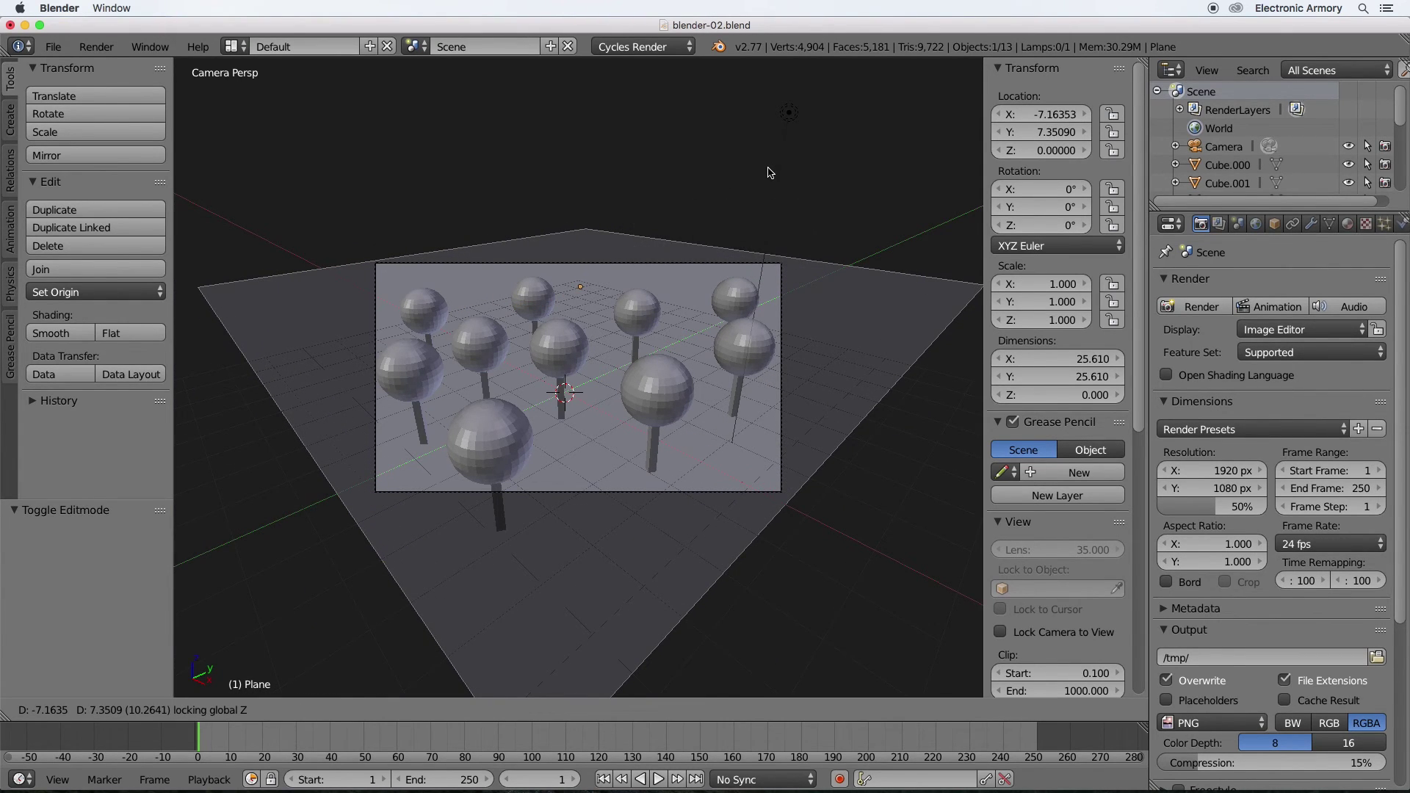
left_click(769, 173)
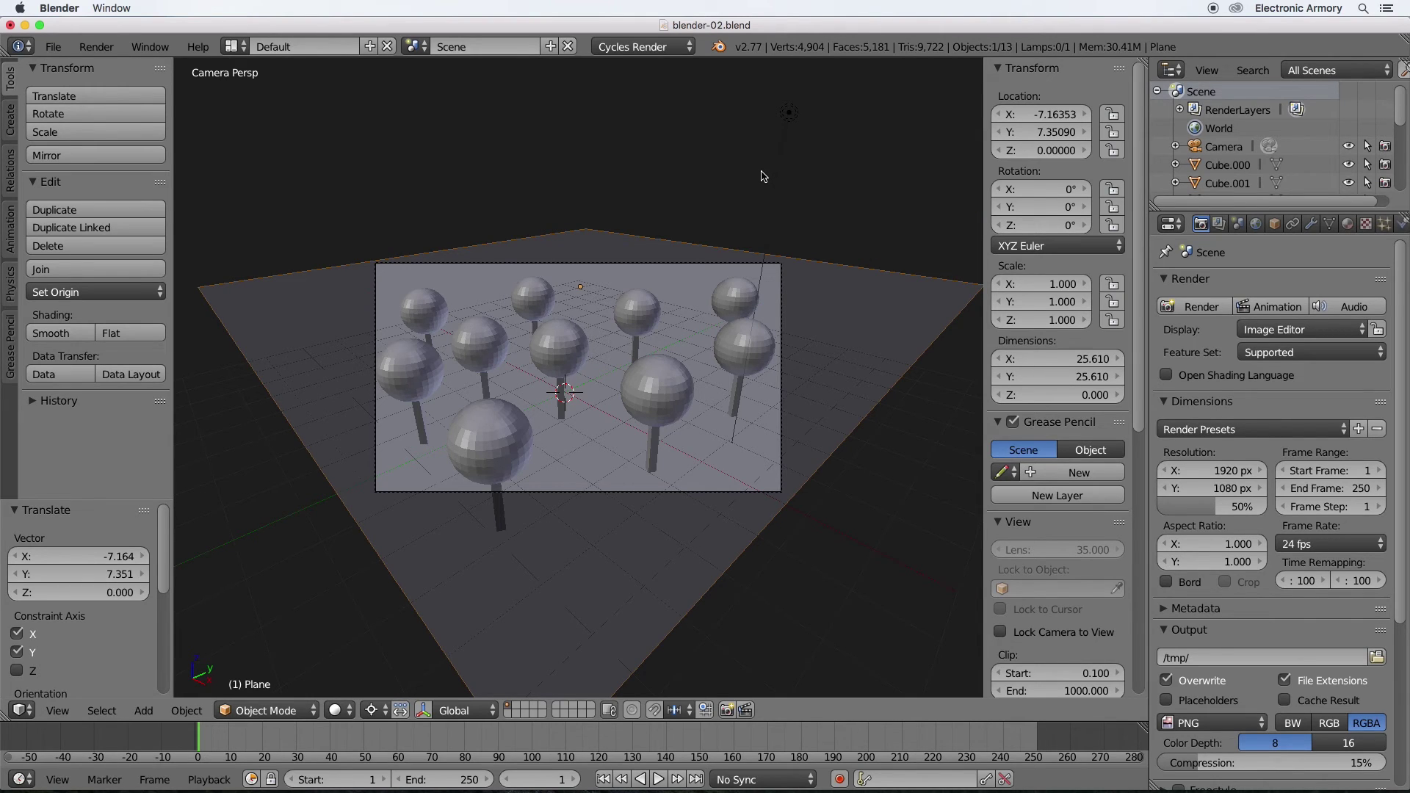
Render the forest with its ground plane and open the image commands for saving the result.
key("F12")
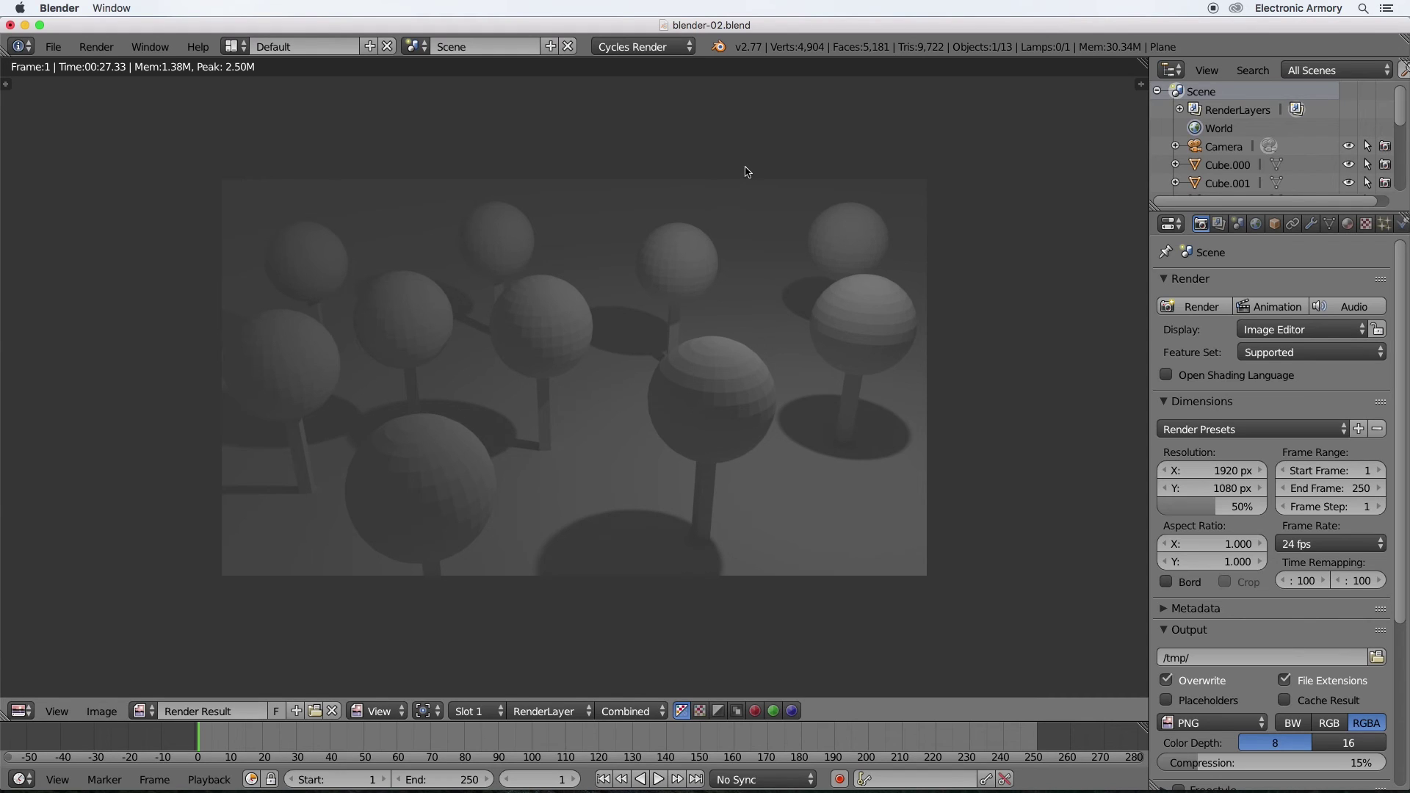
left_click(102, 711)
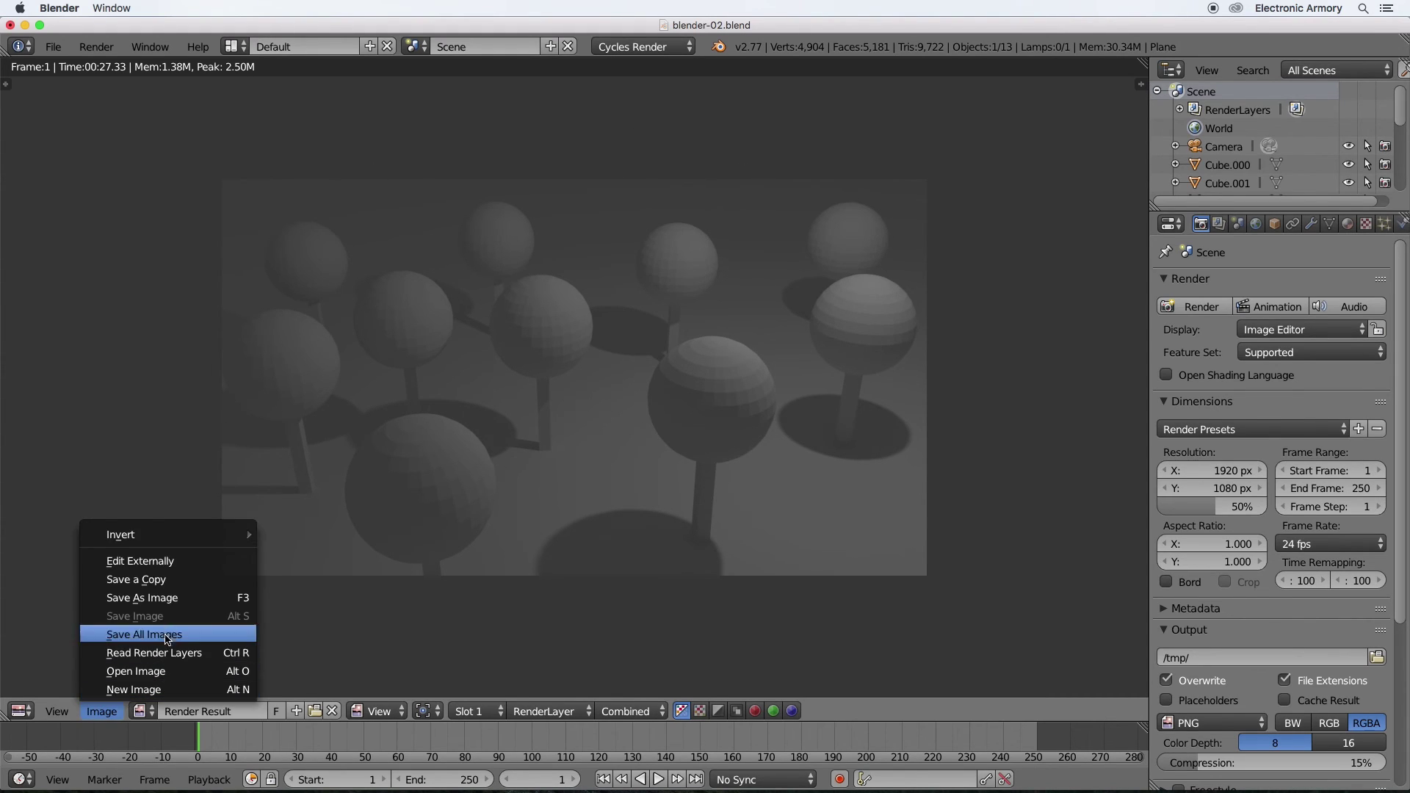